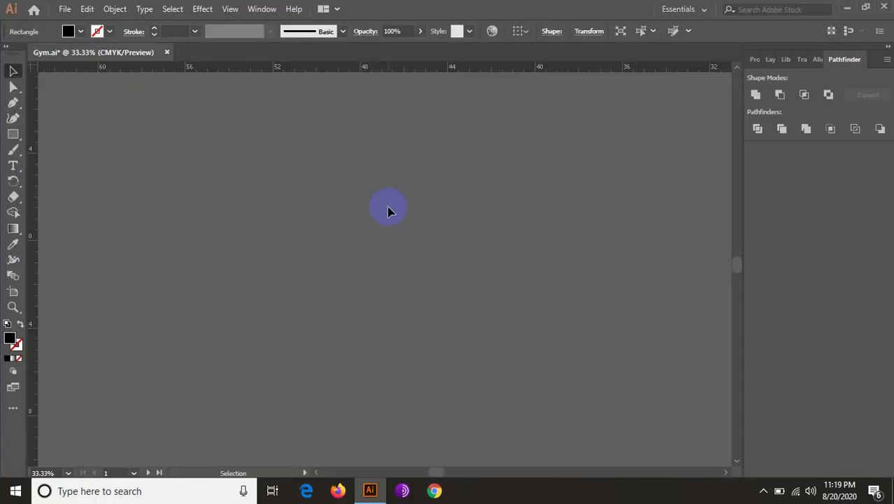
# Step: Create a CMYK document with two 3.5 × 2 in artboards and linked 0.125 in bleed
pyautogui.rightClick(213, 120)
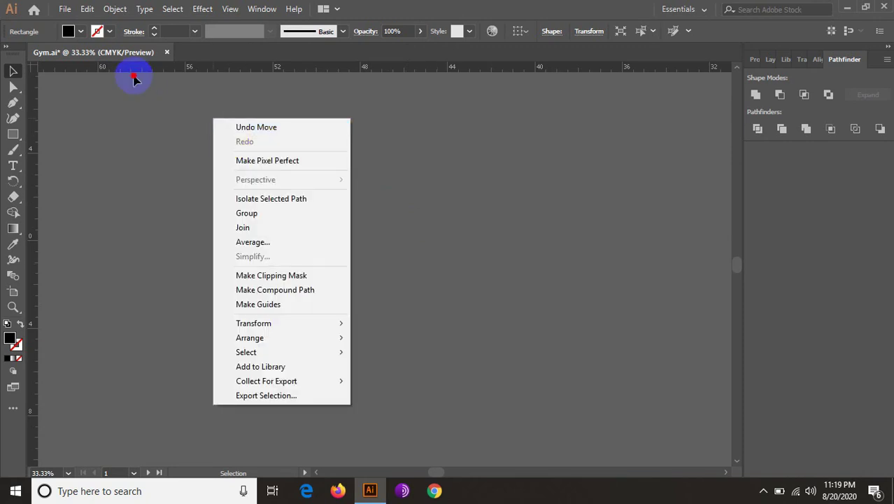
pyautogui.click(135, 74)
pyautogui.click(65, 9)
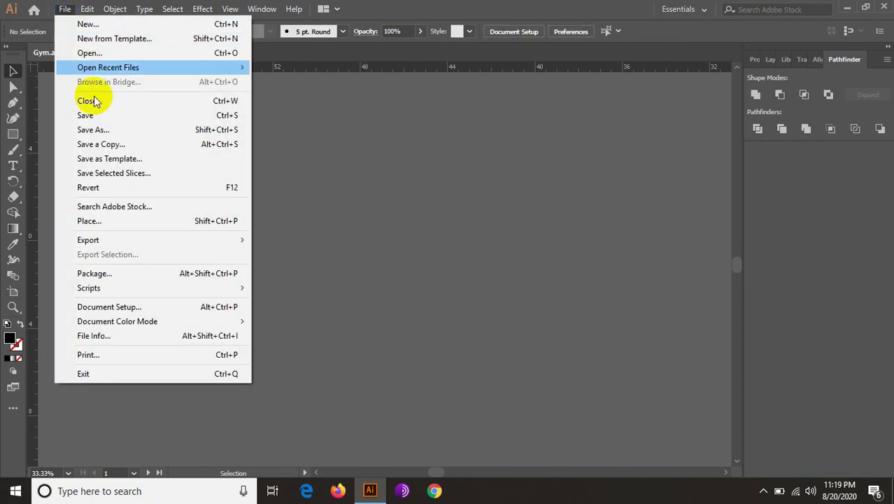
pyautogui.click(90, 24)
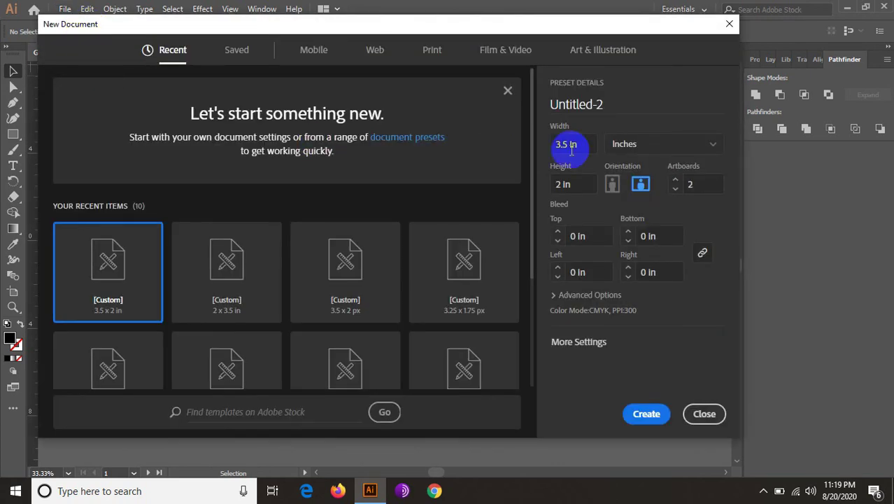
pyautogui.click(563, 144)
pyautogui.click(560, 186)
pyautogui.click(577, 237)
pyautogui.write('0.125')
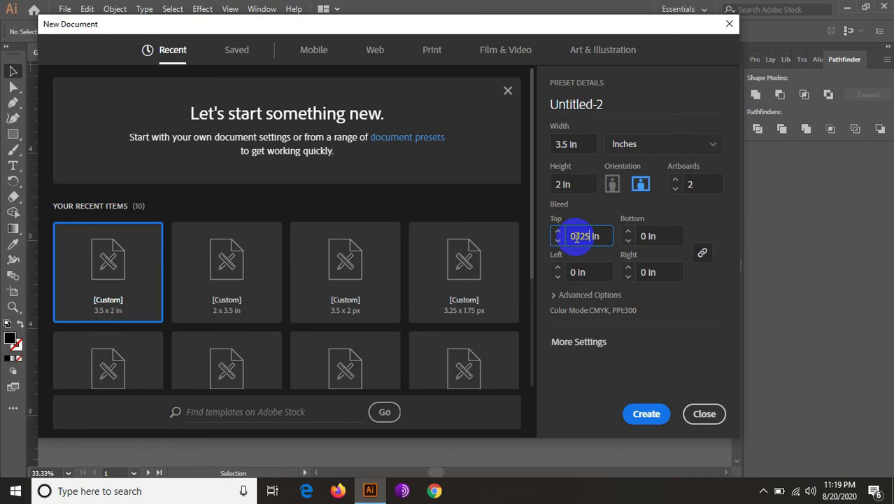
pyautogui.click(693, 294)
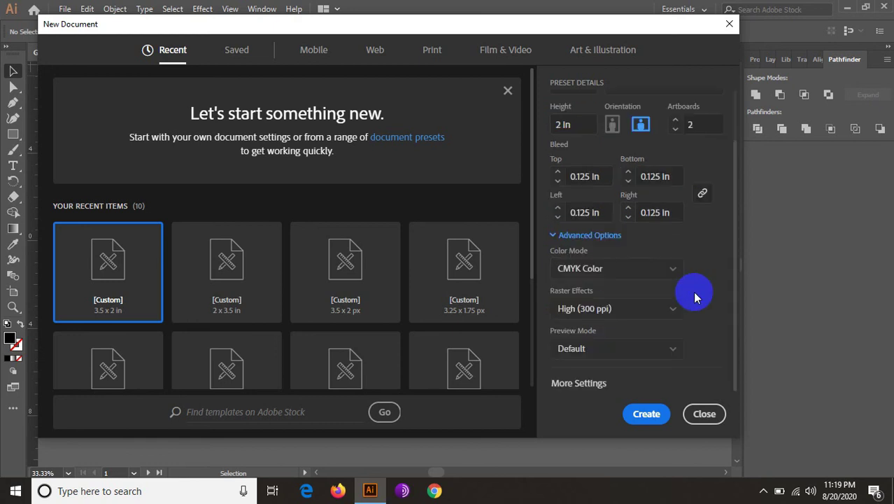
pyautogui.click(703, 194)
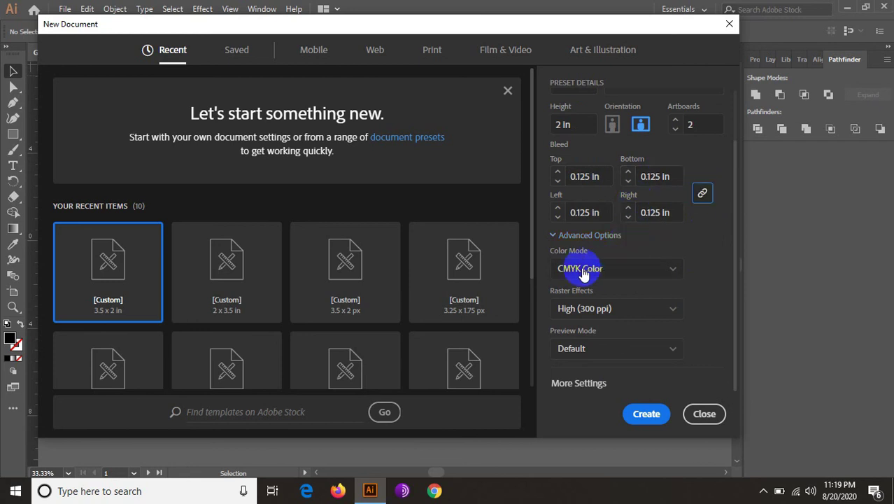
pyautogui.click(645, 418)
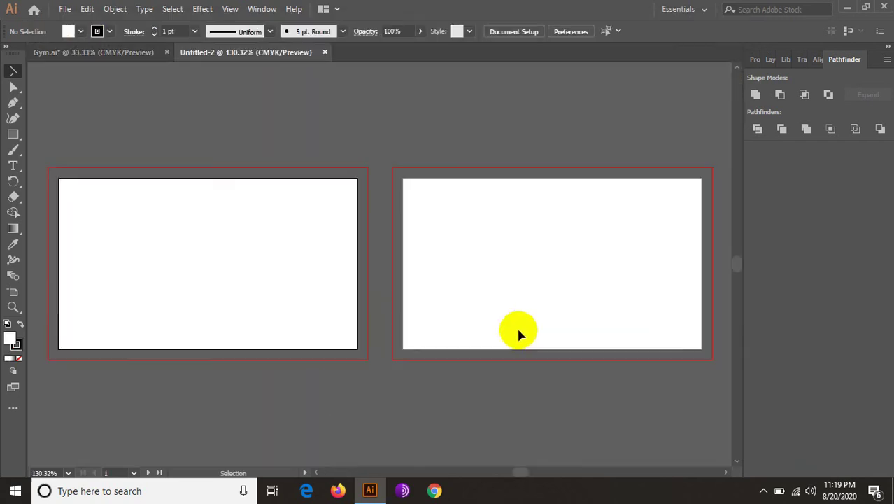
# Step: Zoom the new document to 150% and switch to the Gym.ai artwork
pyautogui.moveTo(256, 266); pyautogui.dragTo(334, 270)
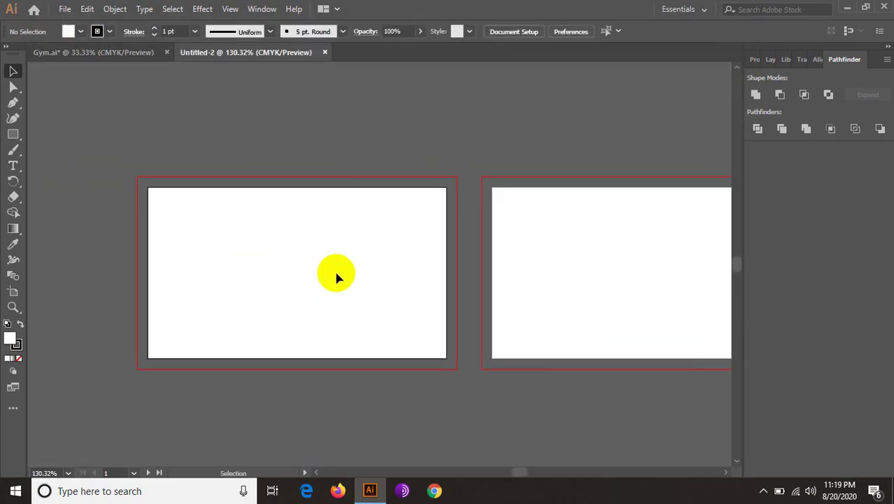
pyautogui.click(272, 268)
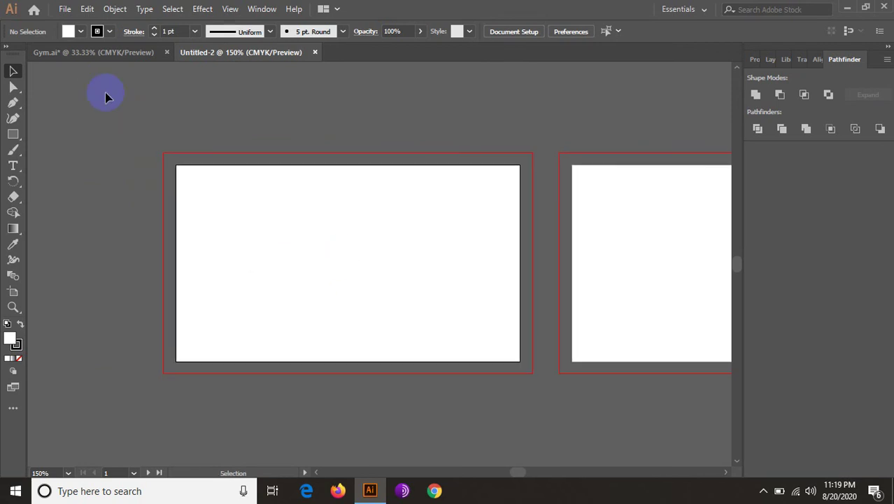
pyautogui.click(69, 32)
pyautogui.click(129, 53)
pyautogui.moveTo(494, 258); pyautogui.dragTo(296, 266)
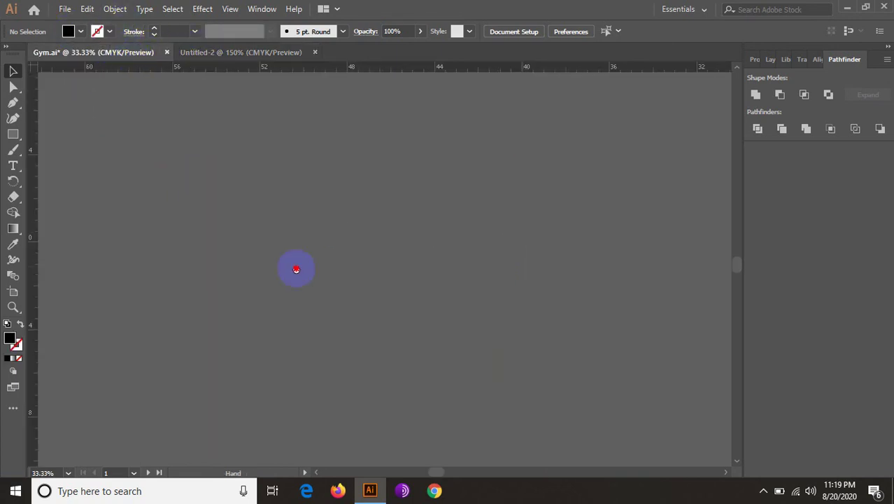
pyautogui.moveTo(485, 266); pyautogui.dragTo(459, 250)
# Step: Bring the black rectangle into Untitled-2 and park it left of the first artboard
pyautogui.moveTo(578, 299)
pyautogui.mouseDown()
pyautogui.moveTo(123, 57)
pyautogui.moveTo(280, 250)
pyautogui.moveTo(396, 267)
pyautogui.moveTo(141, 301)
pyautogui.mouseUp()
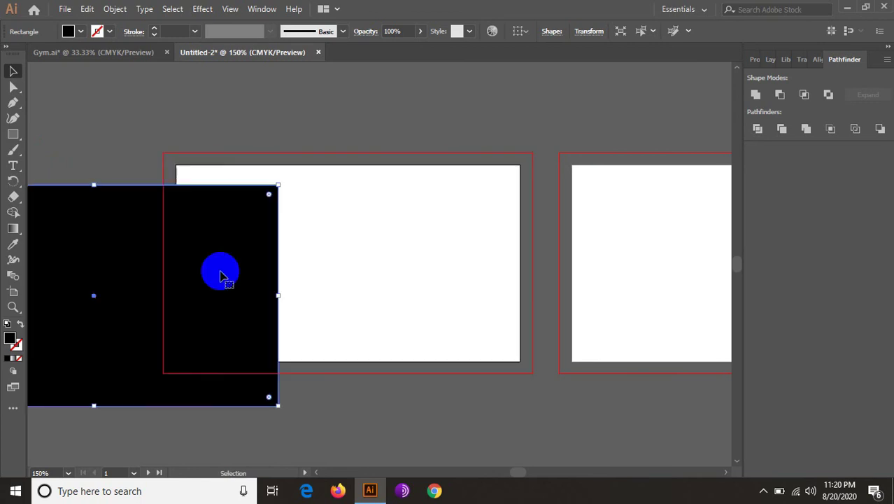
pyautogui.moveTo(366, 267); pyautogui.dragTo(296, 251)
pyautogui.moveTo(479, 245); pyautogui.dragTo(286, 243)
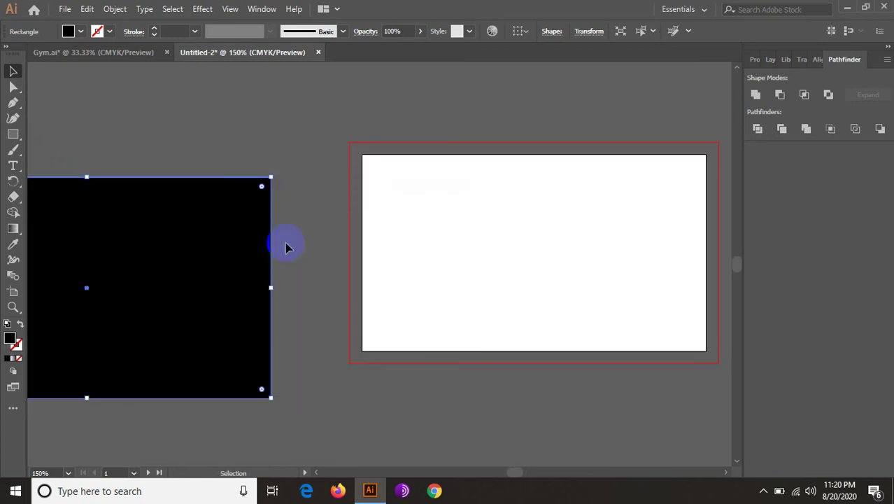
pyautogui.moveTo(423, 248); pyautogui.dragTo(174, 195)
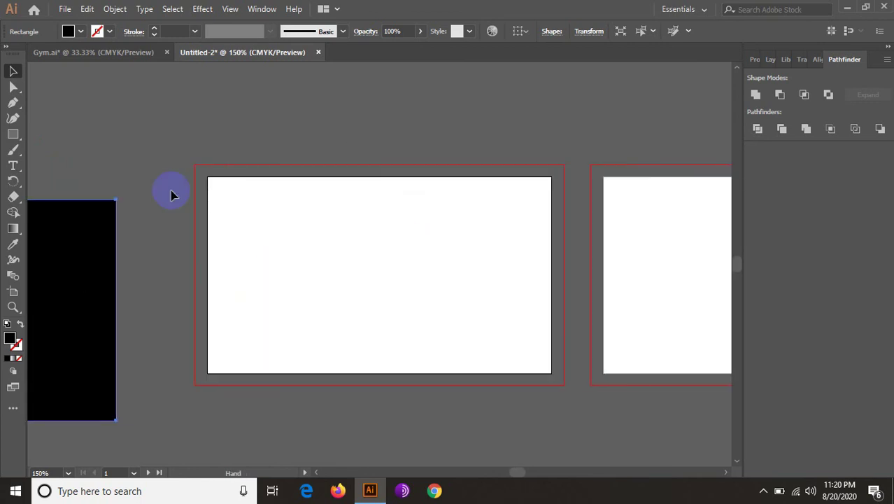
pyautogui.click(15, 137)
# Step: At 200% zoom, draw a rectangle from the first artboard's top-left to bottom-right corner
pyautogui.keyDown('ctrl'); pyautogui.click(285, 200); pyautogui.keyUp('ctrl')
pyautogui.moveTo(349, 263)
pyautogui.mouseDown()
pyautogui.moveTo(254, 165)
pyautogui.moveTo(206, 136)
pyautogui.mouseUp()
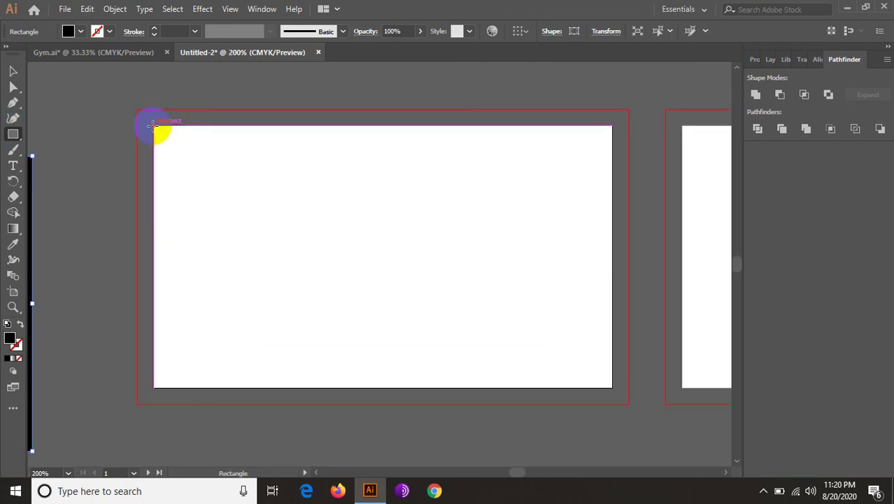
pyautogui.moveTo(153, 124); pyautogui.dragTo(562, 380)
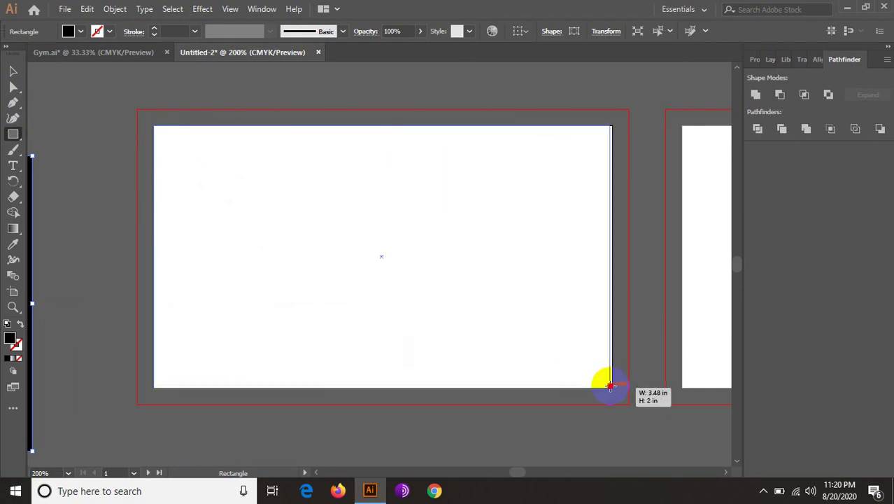
pyautogui.moveTo(562, 380); pyautogui.dragTo(614, 387)
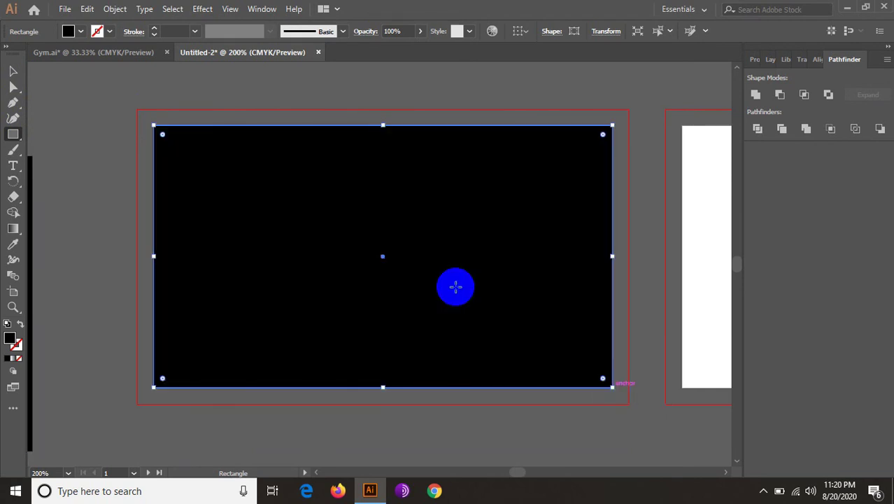
# Step: Give the rectangle a white fill and a dark 1 pt stroke
pyautogui.click(69, 33)
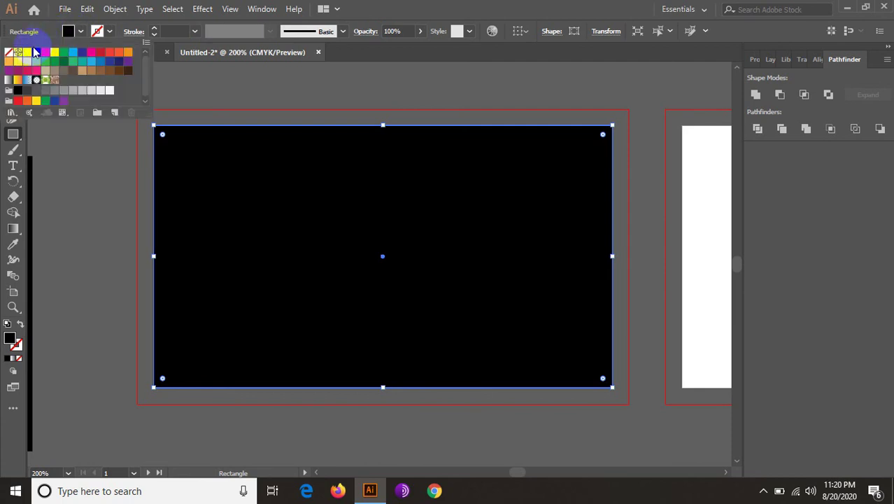
pyautogui.click(26, 53)
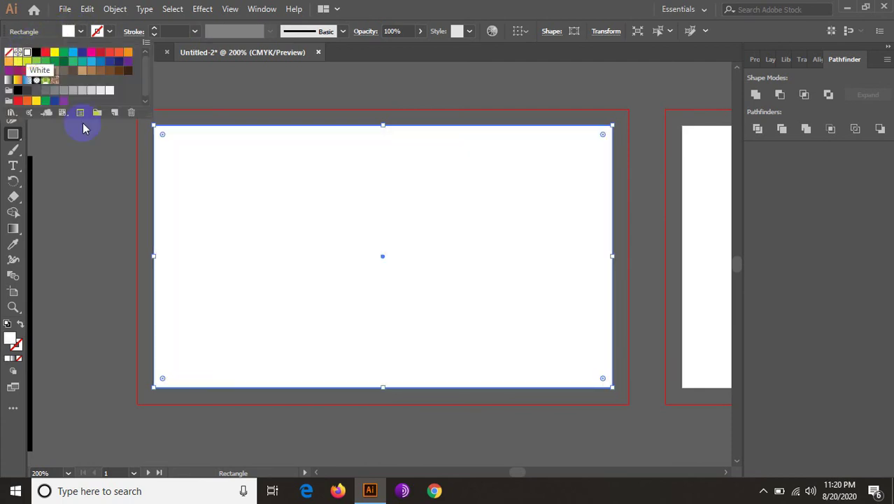
pyautogui.click(207, 98)
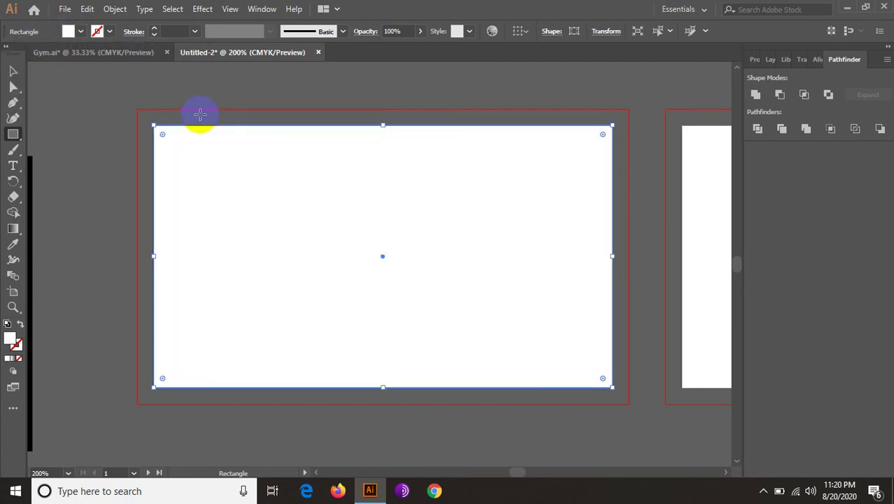
pyautogui.click(97, 32)
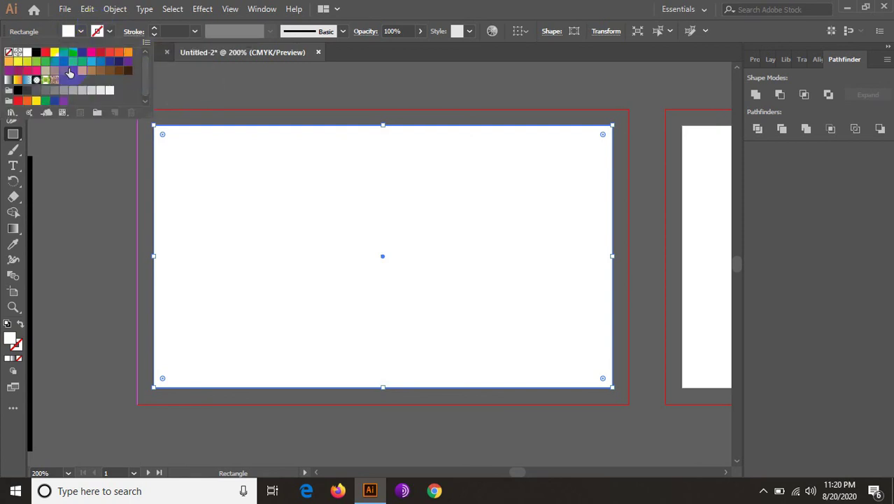
pyautogui.click(37, 54)
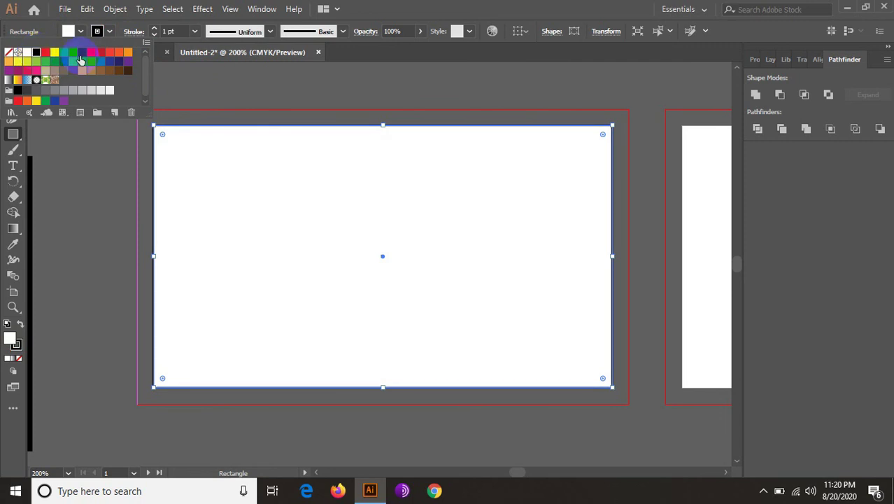
pyautogui.click(262, 75)
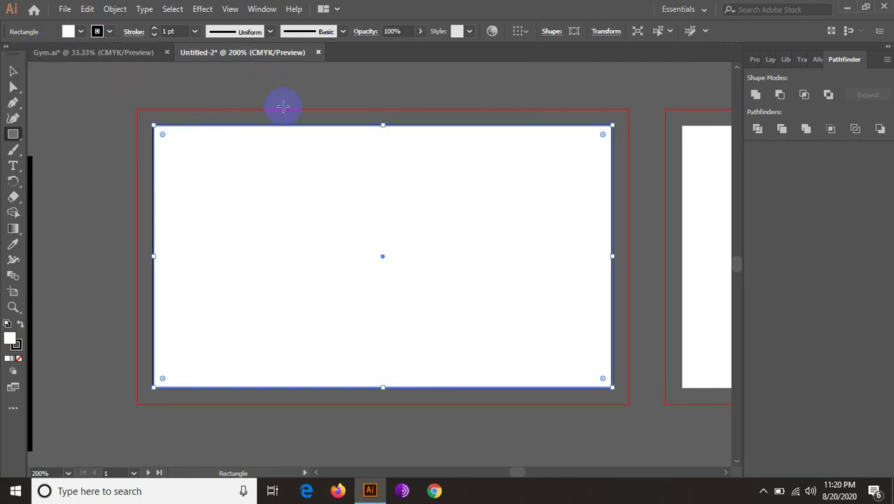
pyautogui.scroll(1, 363, 128)
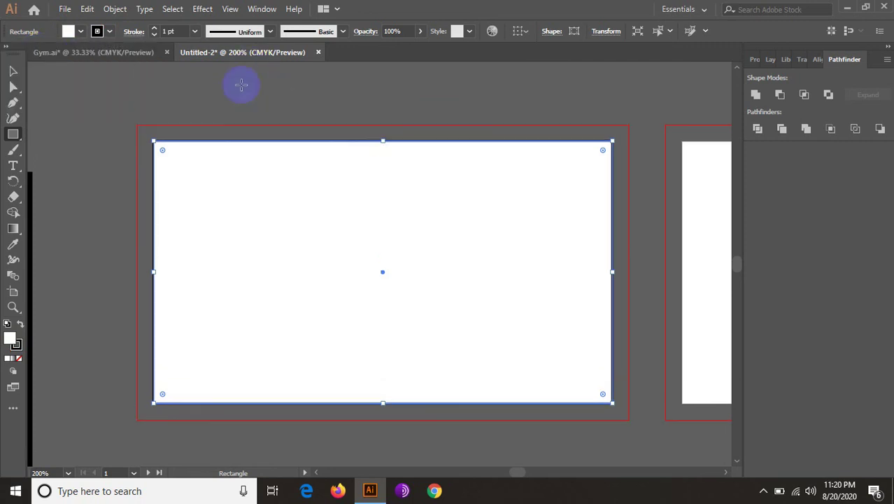
# Step: Add an inner rectangle inset 0.125 in with Offset Path, then reselect the outer rectangle
pyautogui.click(115, 9)
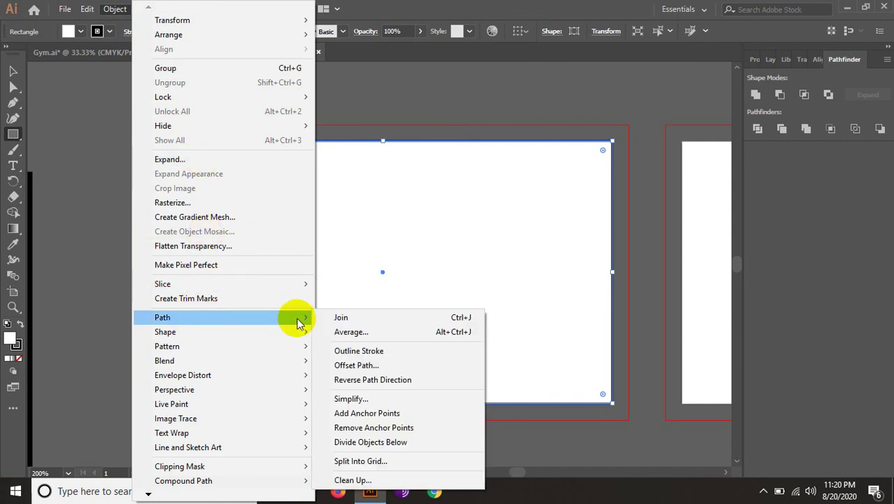
pyautogui.moveTo(163, 317)
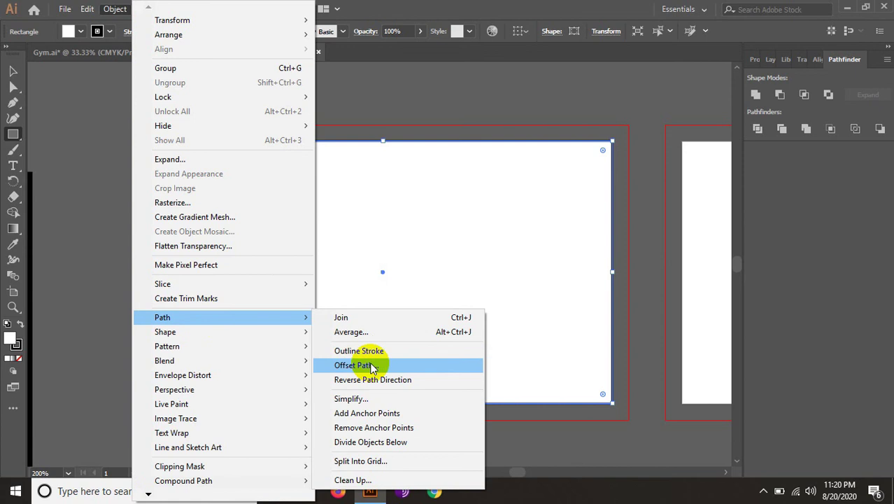
pyautogui.click(371, 366)
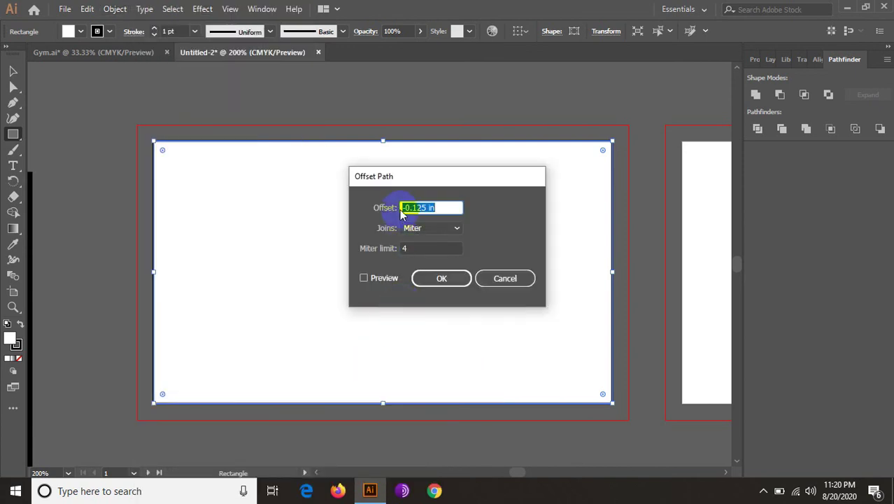
pyautogui.click(363, 279)
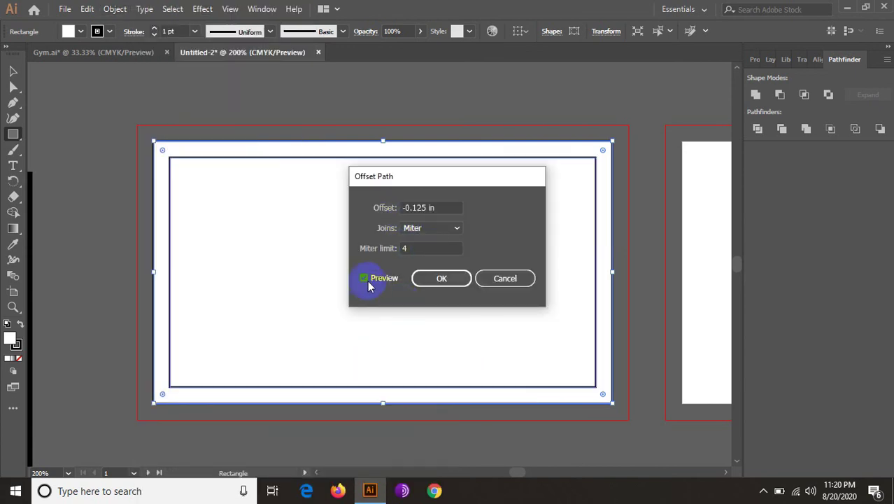
pyautogui.click(441, 279)
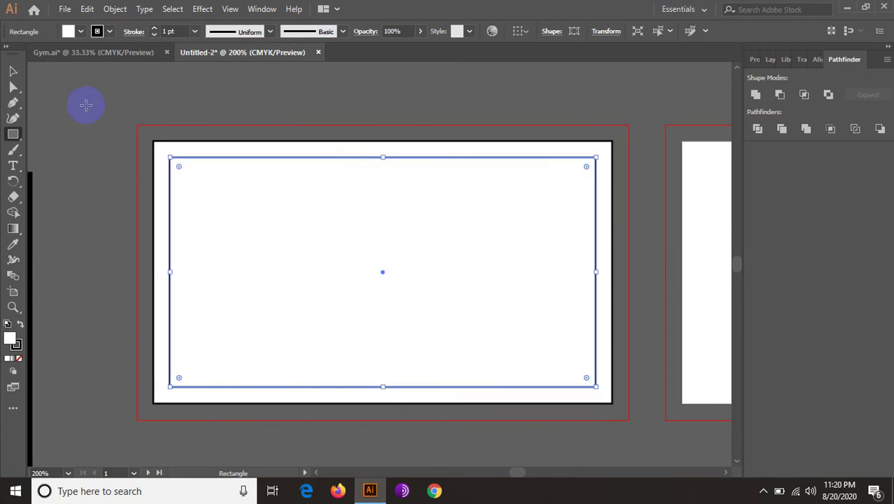
pyautogui.click(13, 73)
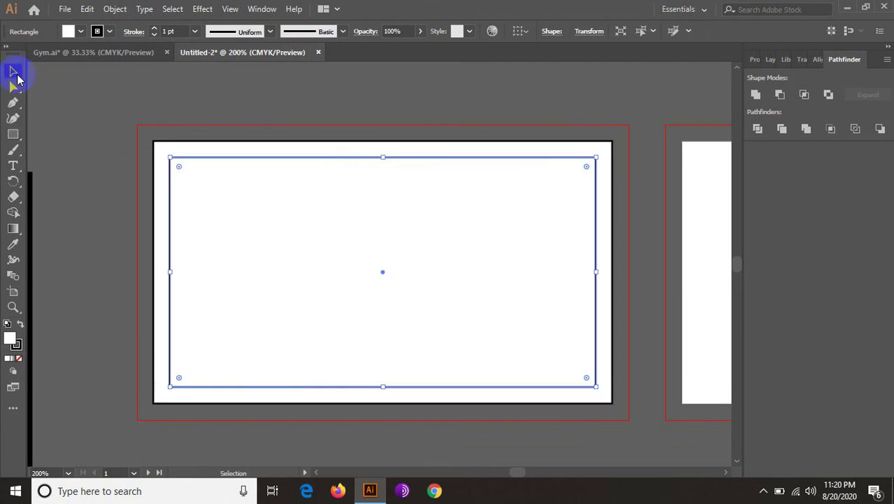
pyautogui.click(187, 103)
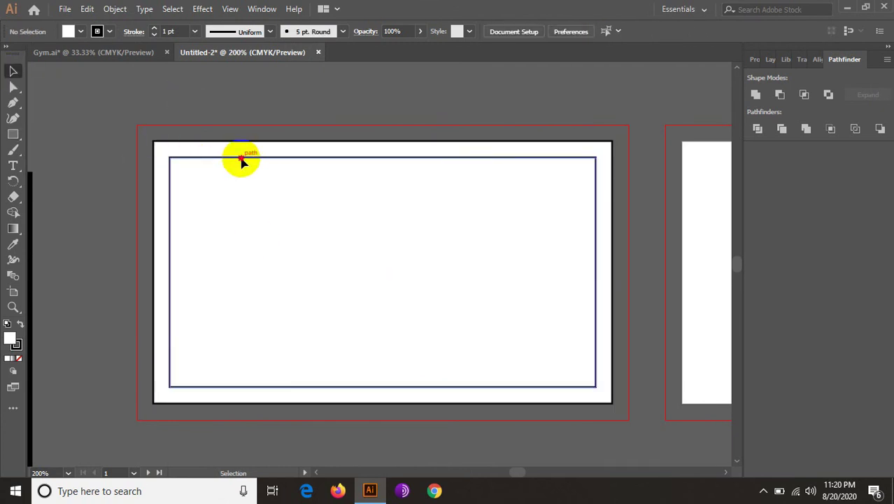
pyautogui.click(242, 161)
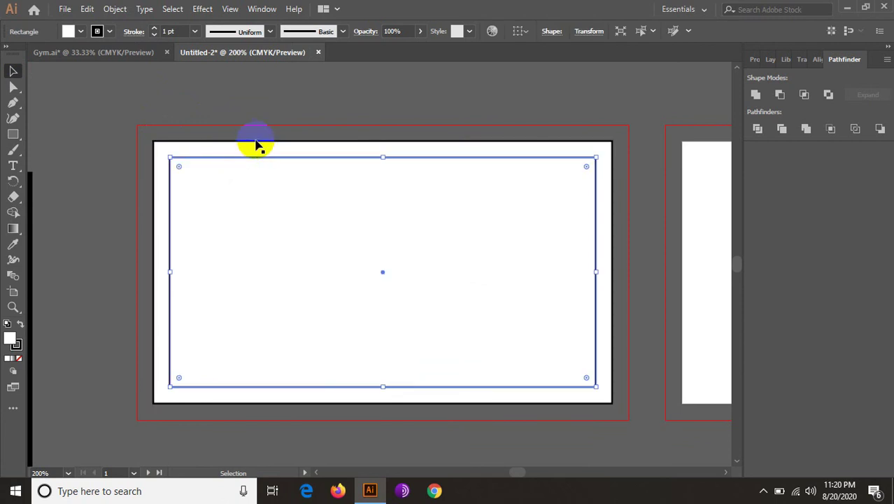
pyautogui.click(256, 146)
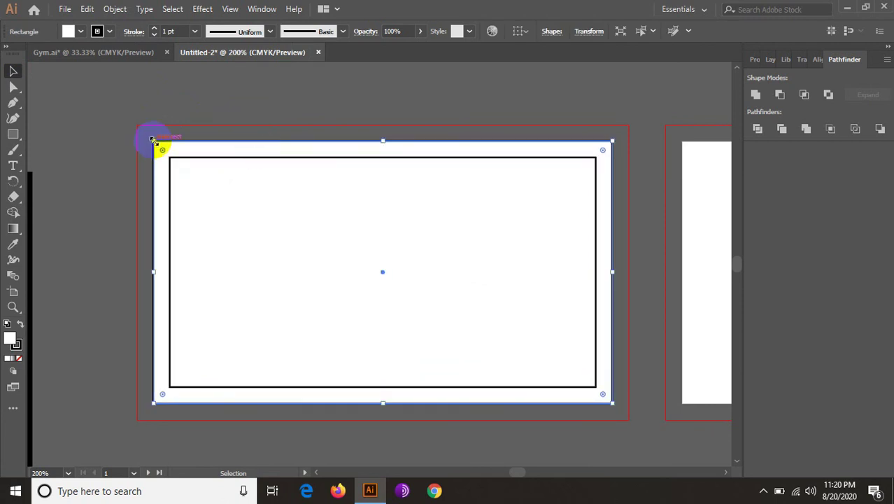
# Step: Stretch the white rectangle's corners out to the bleed, about 3.74 × 2.25 in
pyautogui.moveTo(153, 140); pyautogui.dragTo(137, 128)
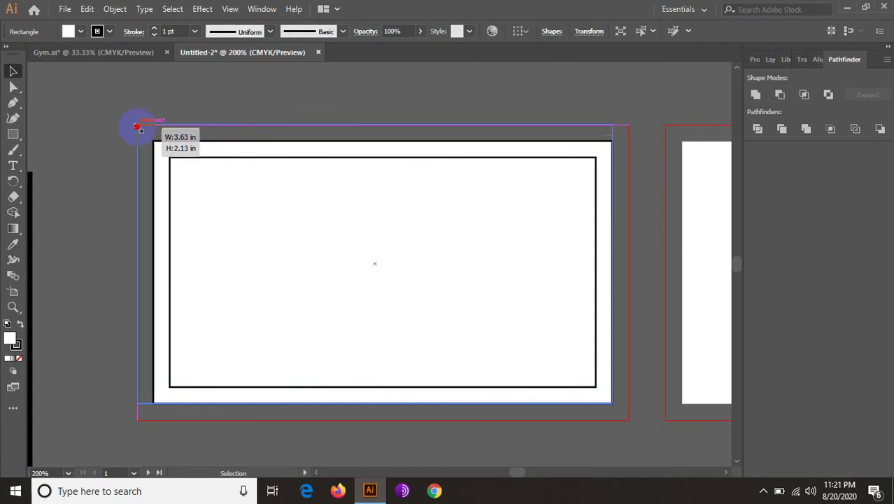
pyautogui.moveTo(137, 128); pyautogui.dragTo(137, 126)
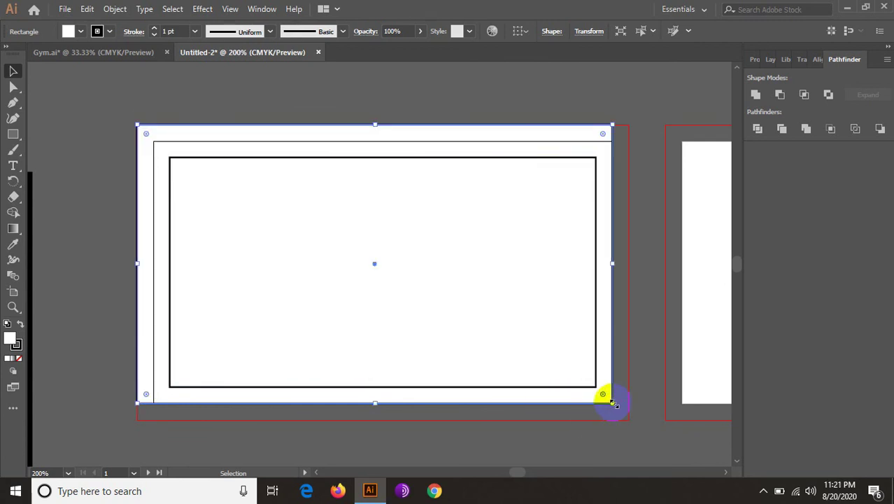
pyautogui.moveTo(614, 405); pyautogui.dragTo(628, 420)
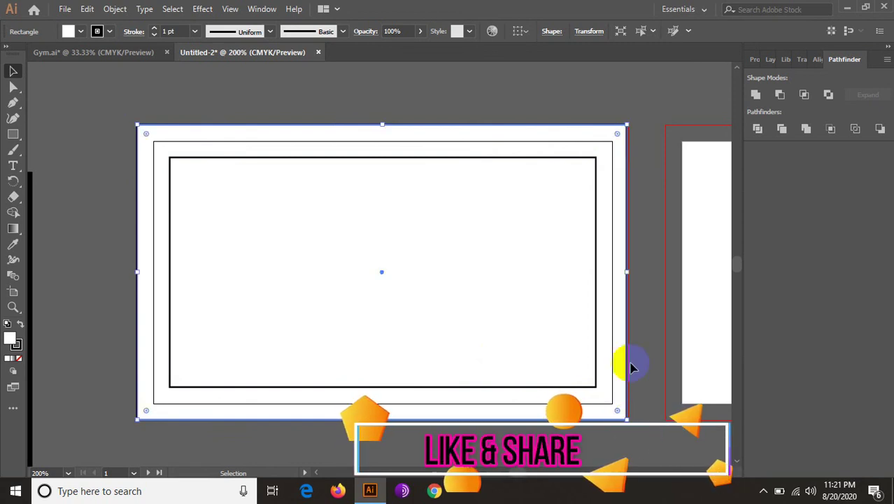
pyautogui.moveTo(627, 272); pyautogui.dragTo(625, 272)
# Step: Set the white background rectangle's stroke to None
pyautogui.click(100, 33)
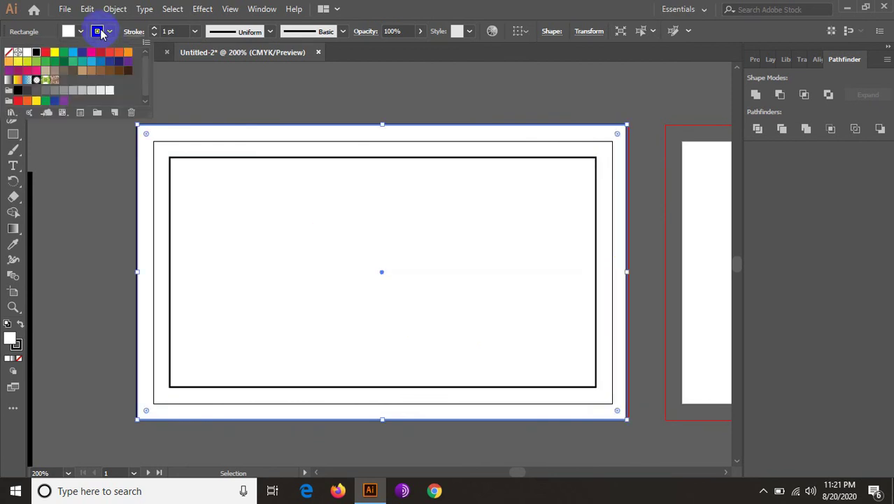
pyautogui.click(9, 51)
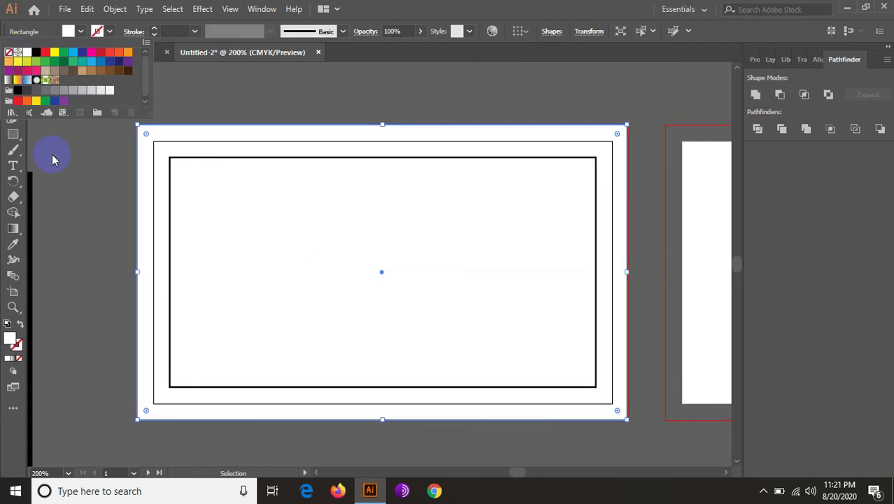
pyautogui.click(73, 212)
pyautogui.click(635, 288)
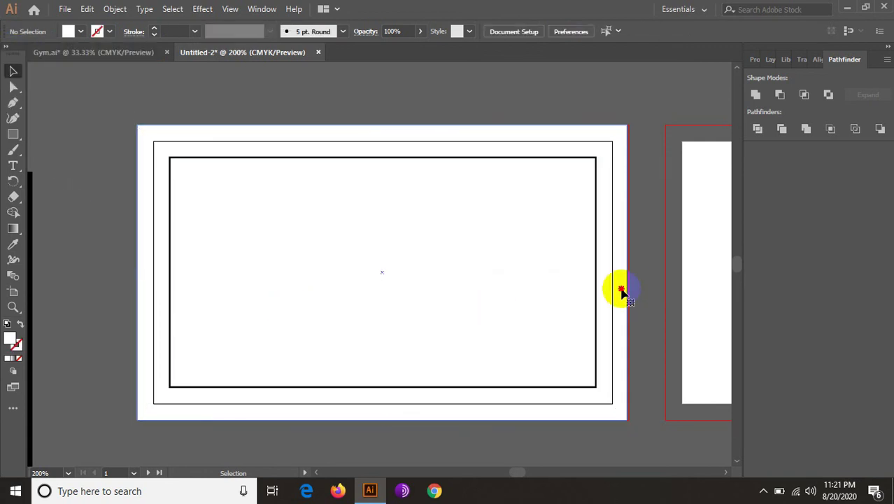
pyautogui.click(624, 285)
# Step: At 400% zoom, snap the white rectangle's side edge exactly onto the bleed line, then zoom back out
pyautogui.hotkey('ctrl', '=')
pyautogui.moveTo(198, 250); pyautogui.dragTo(541, 254)
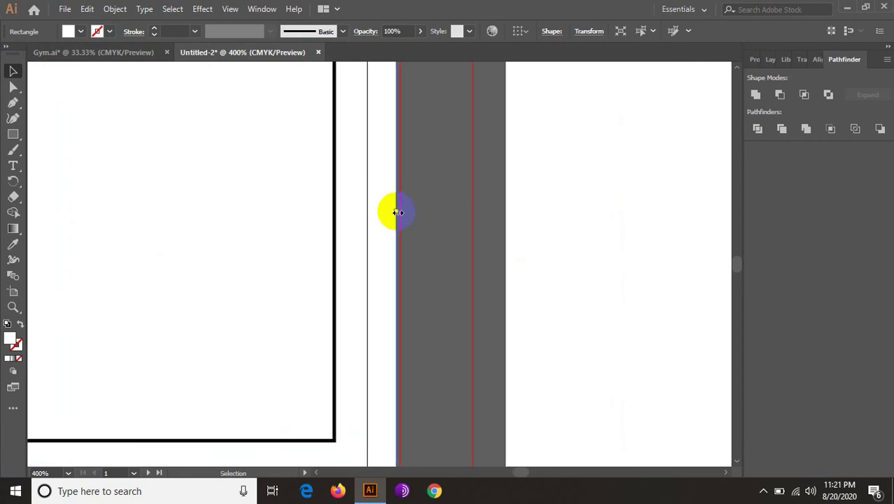
pyautogui.moveTo(397, 212); pyautogui.dragTo(401, 212)
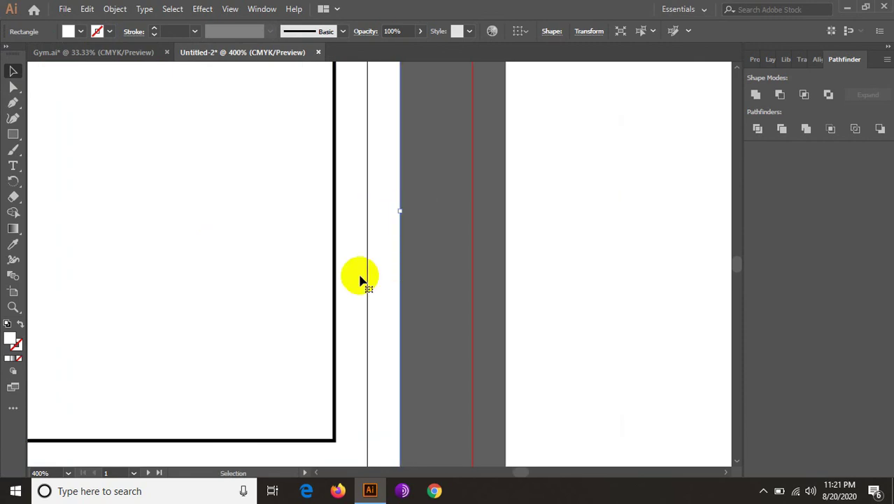
pyautogui.moveTo(437, 265); pyautogui.dragTo(665, 282)
pyautogui.moveTo(479, 282); pyautogui.dragTo(311, 230)
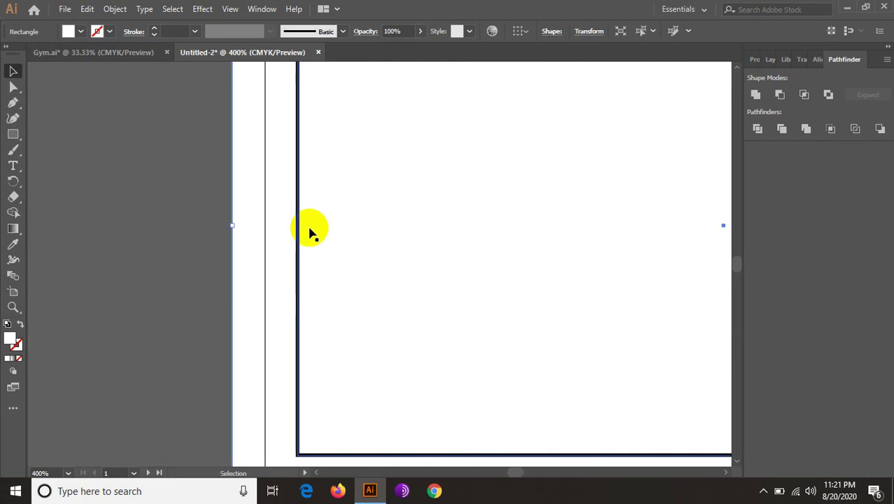
pyautogui.moveTo(183, 387); pyautogui.dragTo(295, 214)
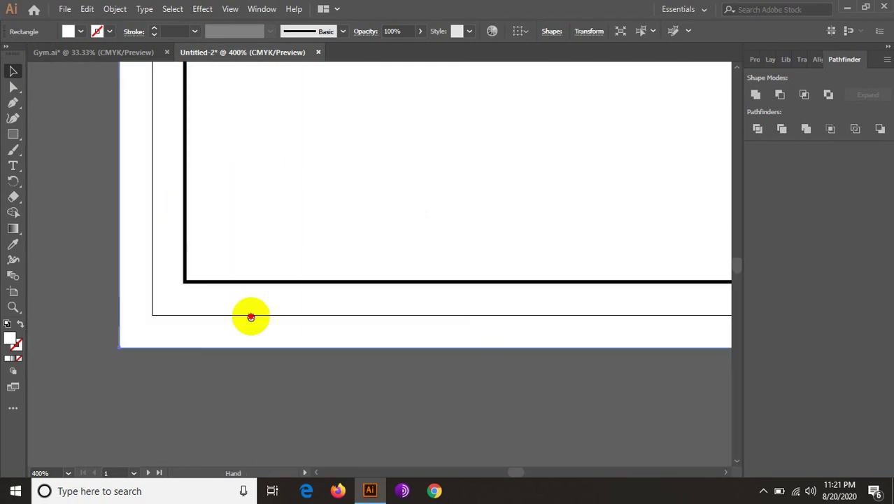
pyautogui.scroll(5, 413, 347)
pyautogui.scroll(-2, 415, 239)
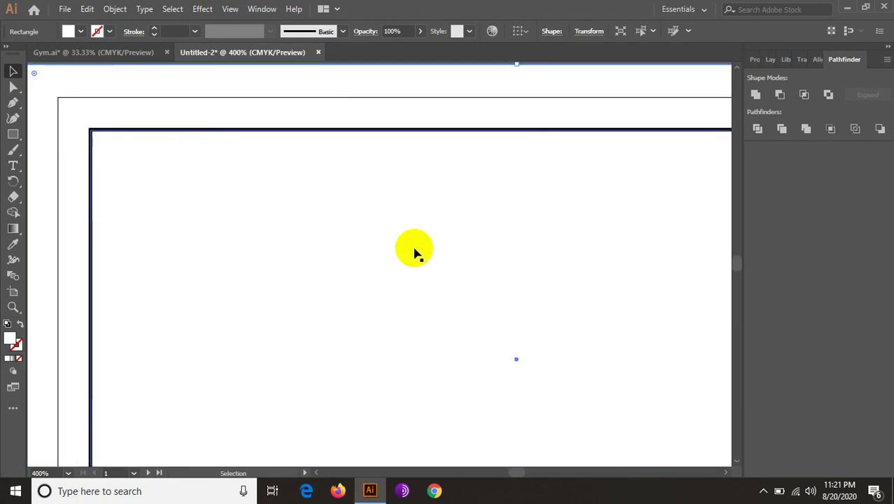
pyautogui.scroll(-2, 405, 250)
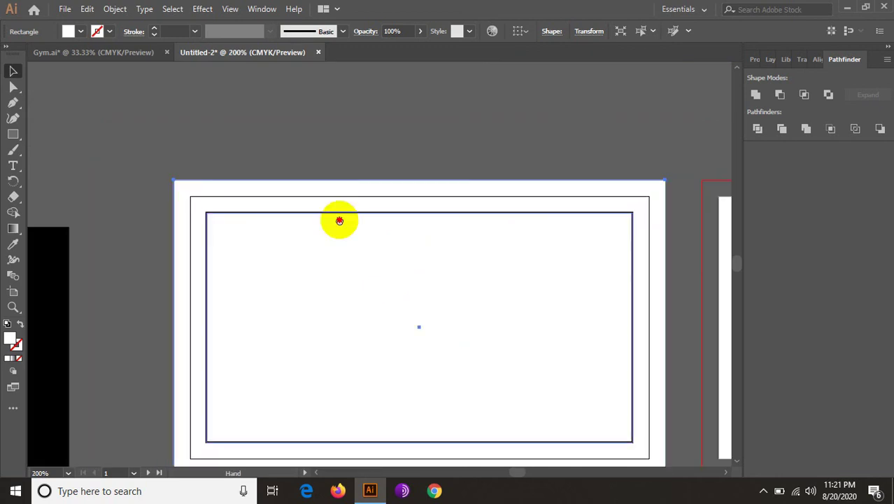
pyautogui.moveTo(339, 220); pyautogui.dragTo(281, 141)
pyautogui.click(397, 294)
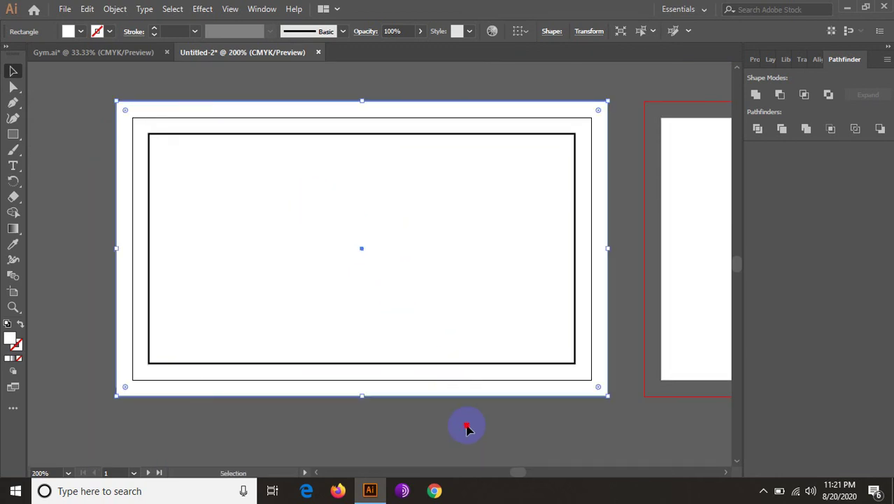
pyautogui.click(609, 332)
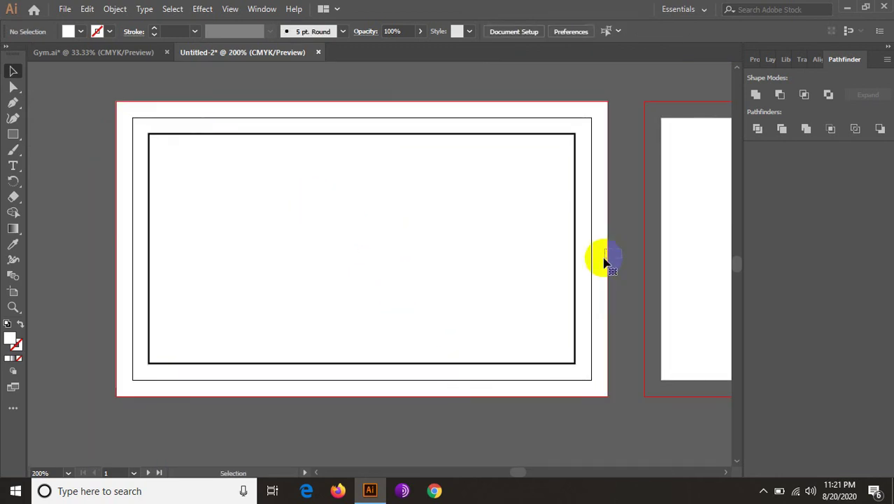
# Step: Draw a rectangle along the card's thin middle border at the trim edge
pyautogui.click(605, 263)
pyautogui.hotkey('ctrl', 'shift', 'a')
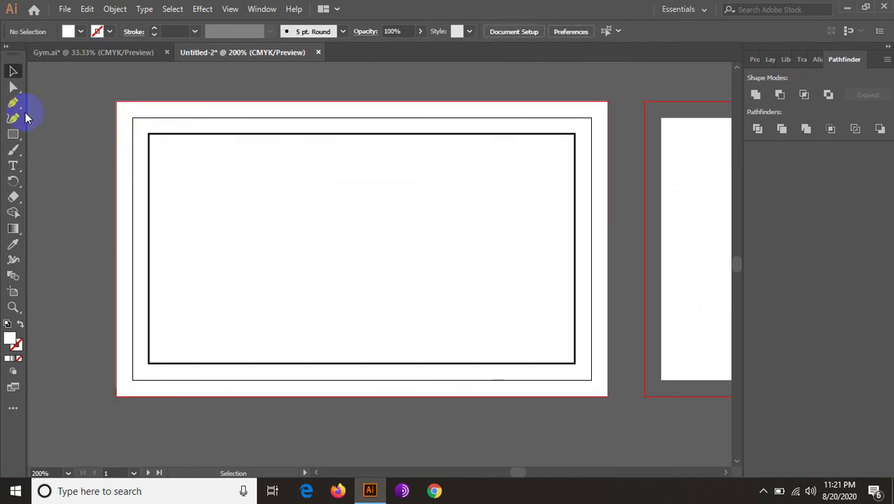
pyautogui.click(13, 134)
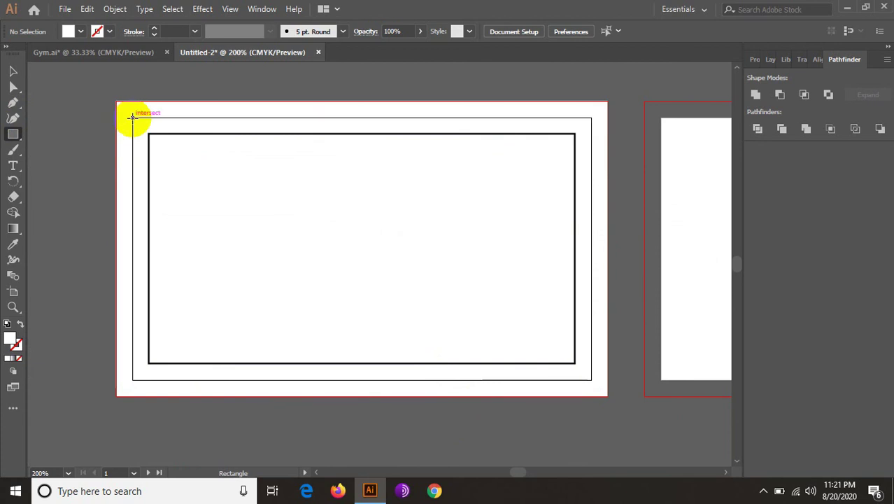
pyautogui.moveTo(132, 118)
pyautogui.mouseDown()
pyautogui.moveTo(546, 382)
pyautogui.moveTo(591, 379)
pyautogui.mouseUp()
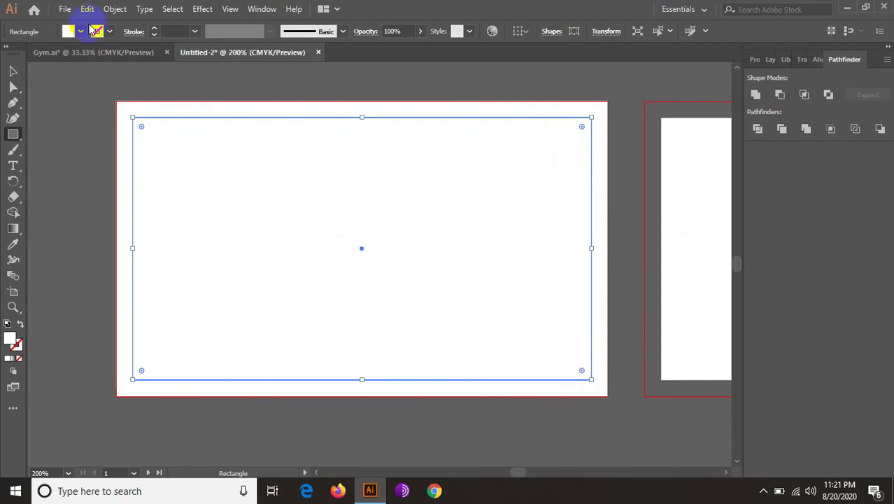
# Step: Give the new rectangle no fill and a 1 pt coloured stroke, leaving its size unchanged
pyautogui.click(68, 32)
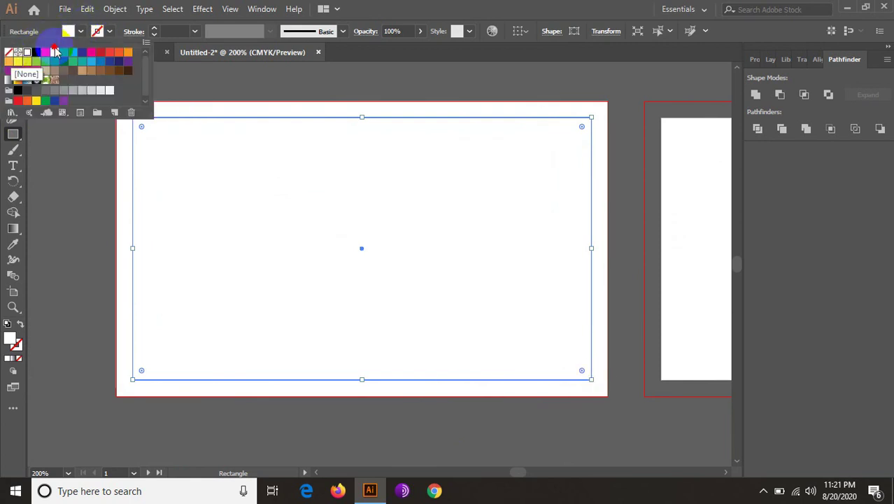
pyautogui.click(8, 52)
pyautogui.click(97, 31)
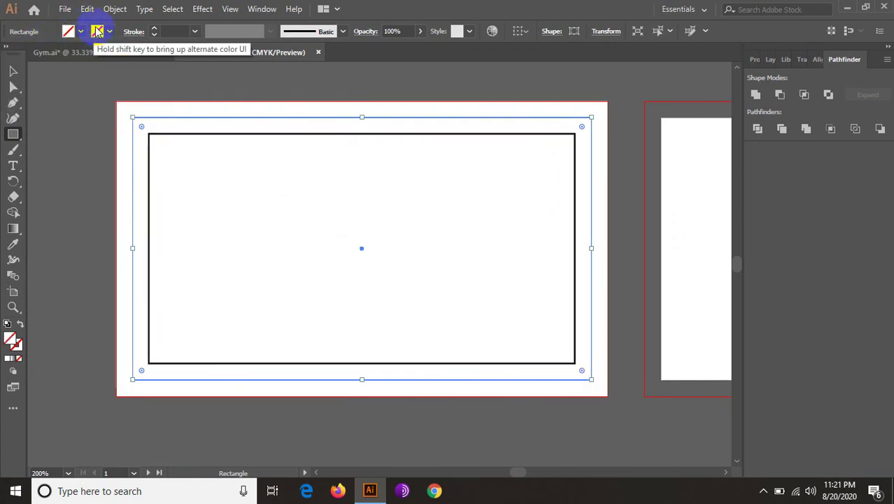
pyautogui.click(98, 31)
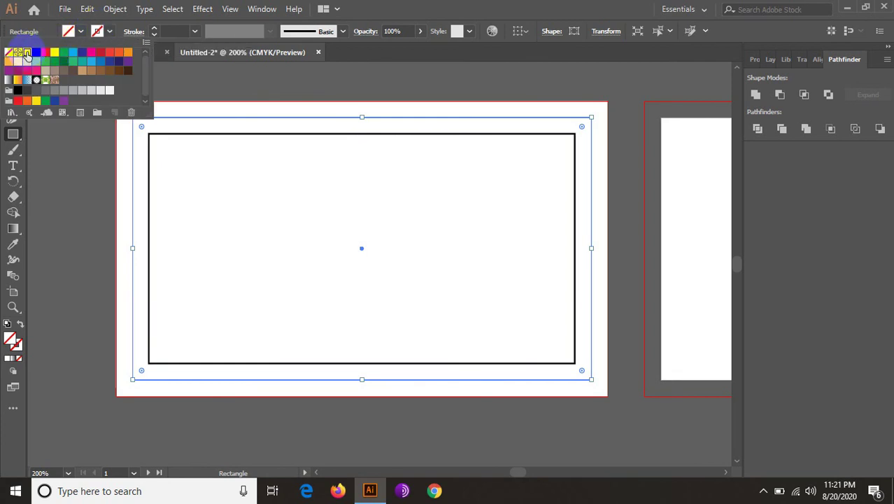
pyautogui.click(27, 53)
pyautogui.click(57, 156)
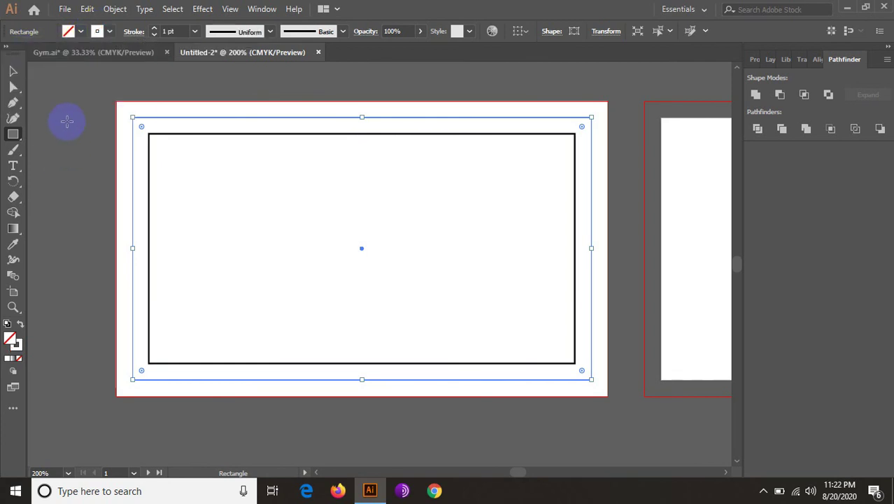
pyautogui.click(63, 116)
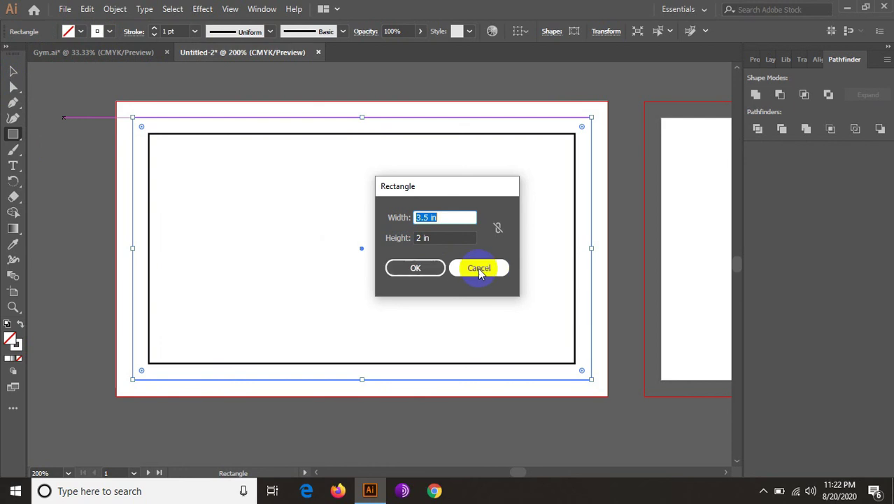
pyautogui.click(480, 272)
pyautogui.click(13, 71)
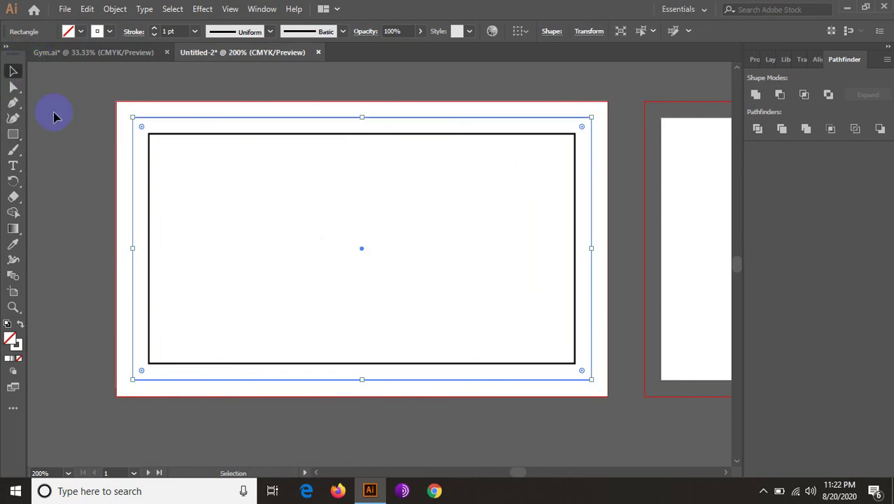
pyautogui.click(60, 126)
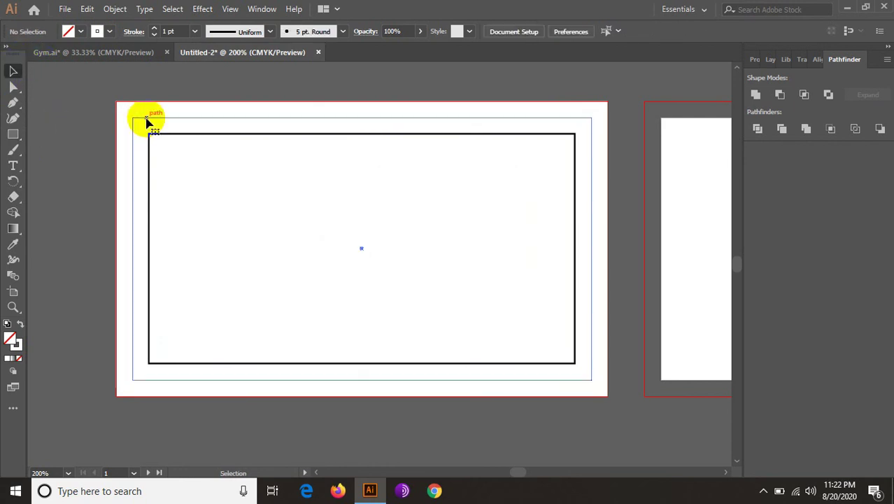
# Step: Shift the black rectangle to the right toward the card
pyautogui.click(147, 122)
pyautogui.click(80, 147)
pyautogui.moveTo(191, 203)
pyautogui.mouseDown()
pyautogui.moveTo(200, 200)
pyautogui.moveTo(100, 225)
pyautogui.mouseUp()
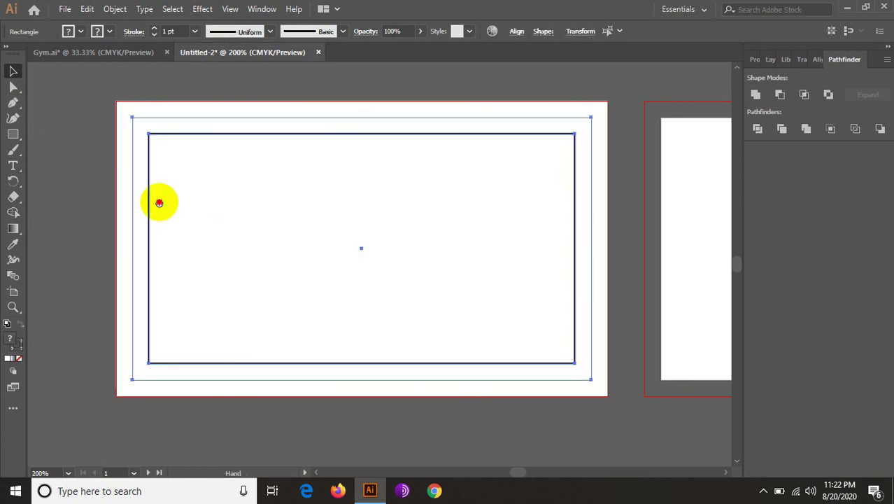
pyautogui.moveTo(160, 200); pyautogui.dragTo(279, 196)
pyautogui.moveTo(122, 195)
pyautogui.mouseDown()
pyautogui.moveTo(338, 230)
pyautogui.moveTo(332, 220)
pyautogui.moveTo(222, 229)
pyautogui.mouseUp()
pyautogui.moveTo(72, 205); pyautogui.dragTo(170, 205)
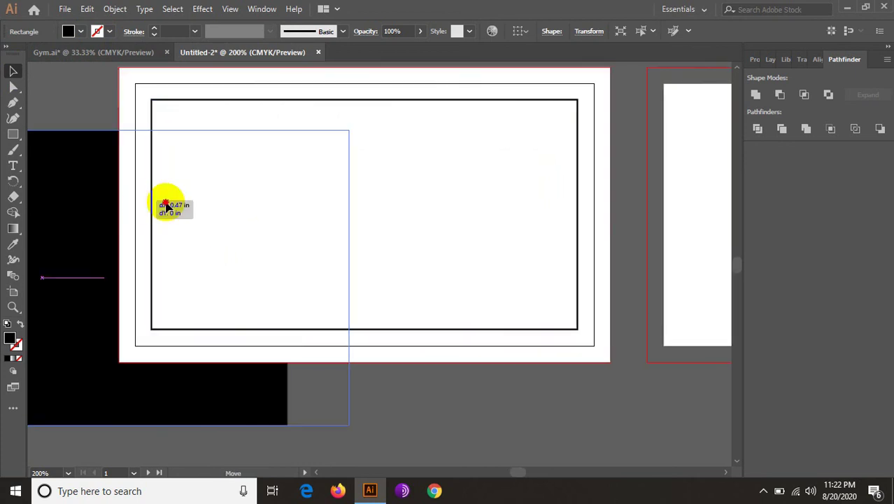
# Step: Bring the black rectangle to the front, then reselect the outer border rectangle
pyautogui.rightClick(67, 232)
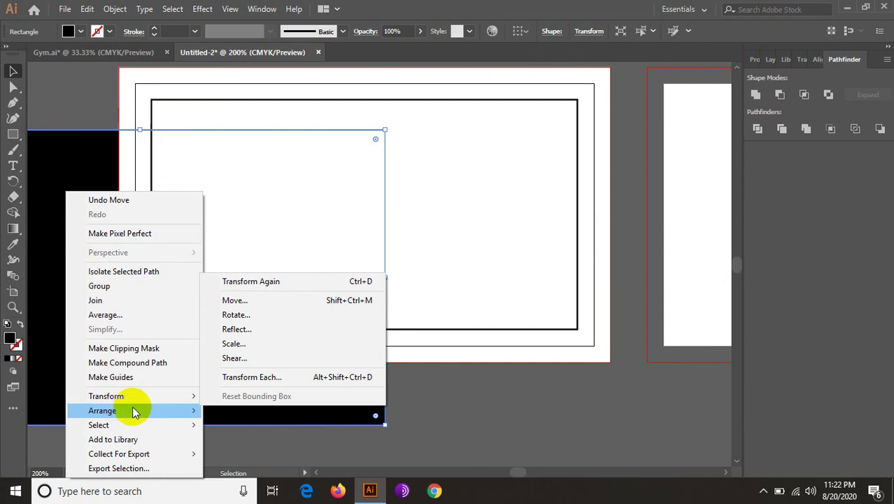
pyautogui.moveTo(102, 411)
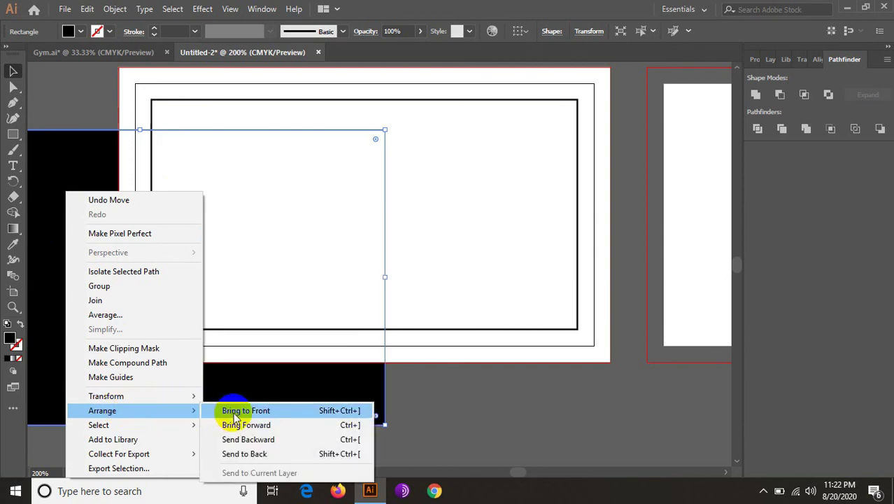
pyautogui.click(234, 414)
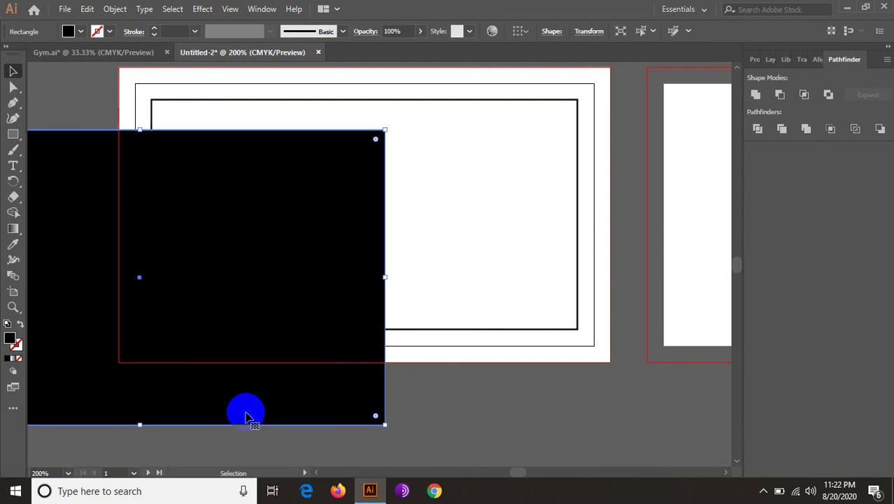
pyautogui.click(415, 406)
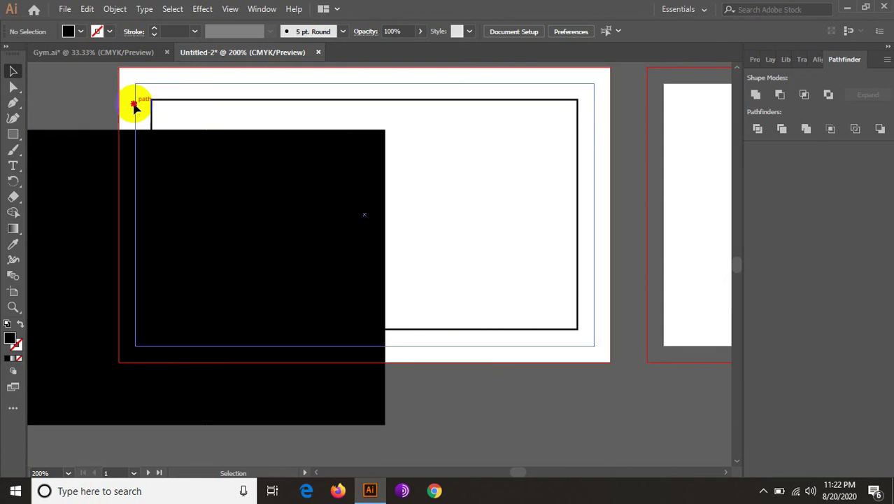
pyautogui.click(135, 105)
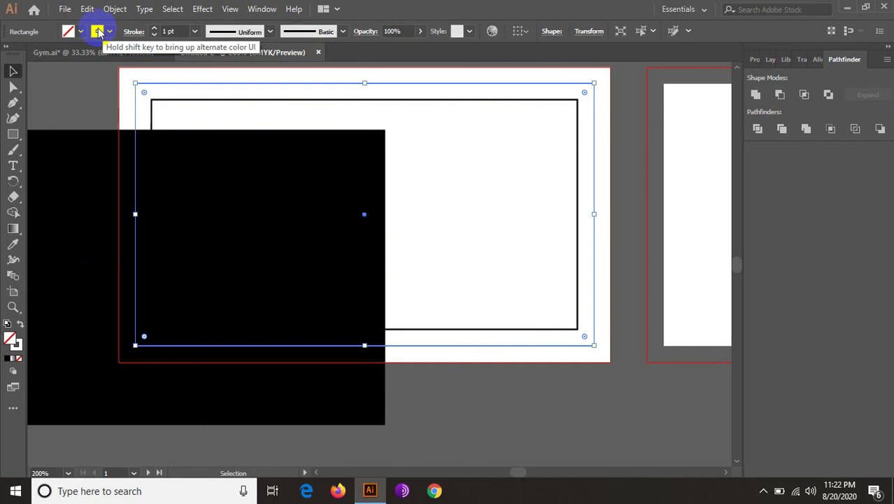
# Step: Bring the outer border rectangle in front of the black rectangle
pyautogui.click(129, 171)
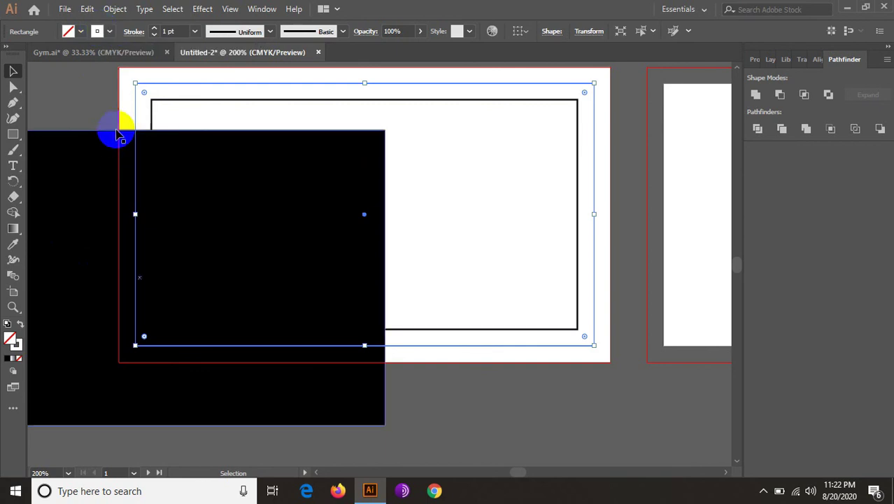
pyautogui.rightClick(138, 148)
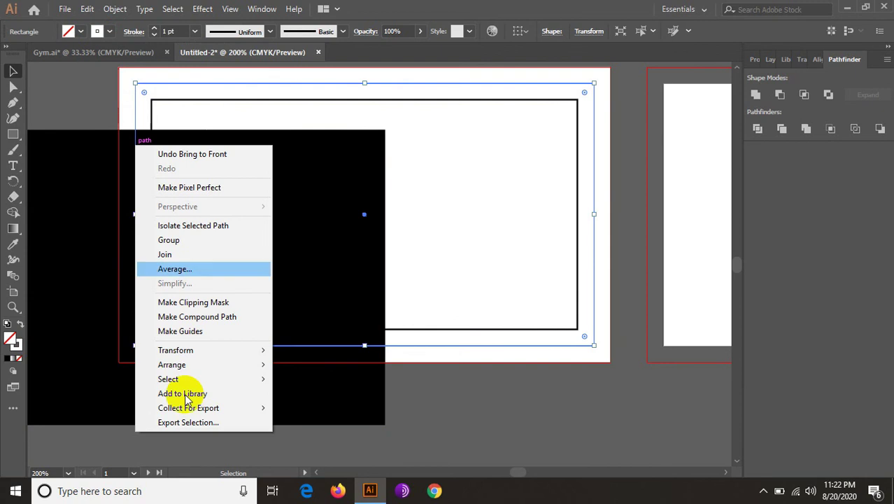
pyautogui.moveTo(171, 364)
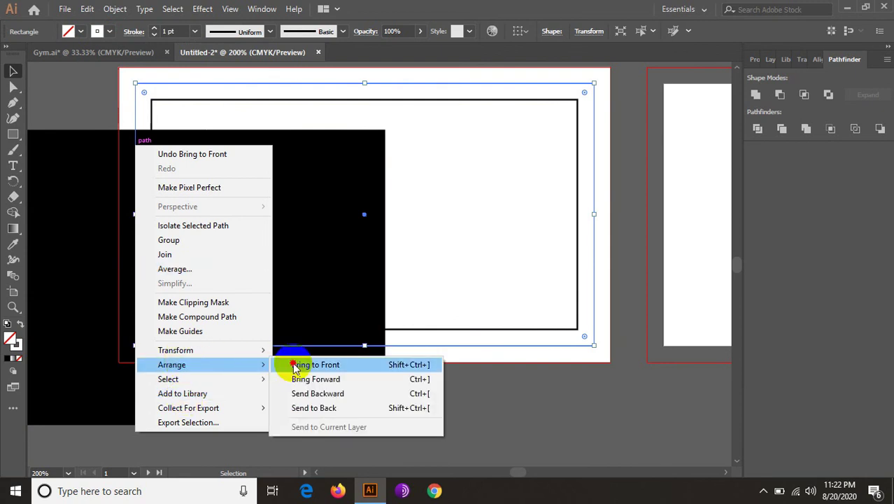
pyautogui.click(294, 365)
pyautogui.click(417, 418)
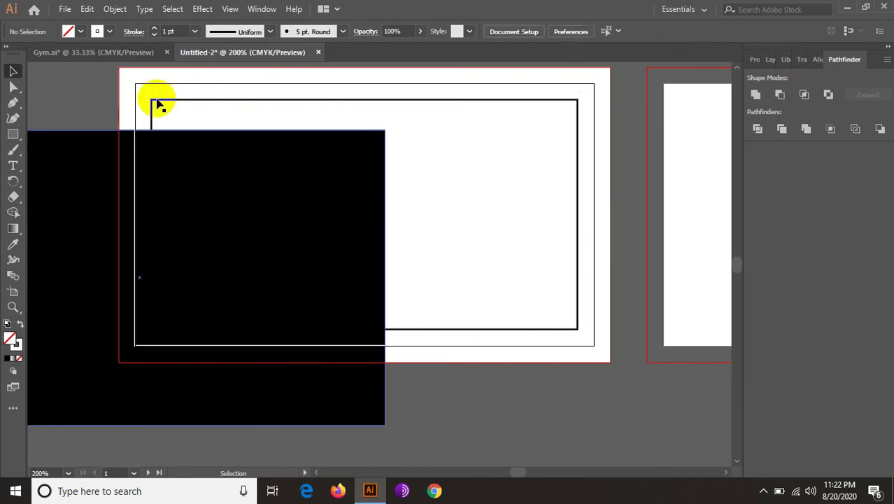
# Step: Bring the inner border to the front with no fill and a white stroke
pyautogui.click(154, 100)
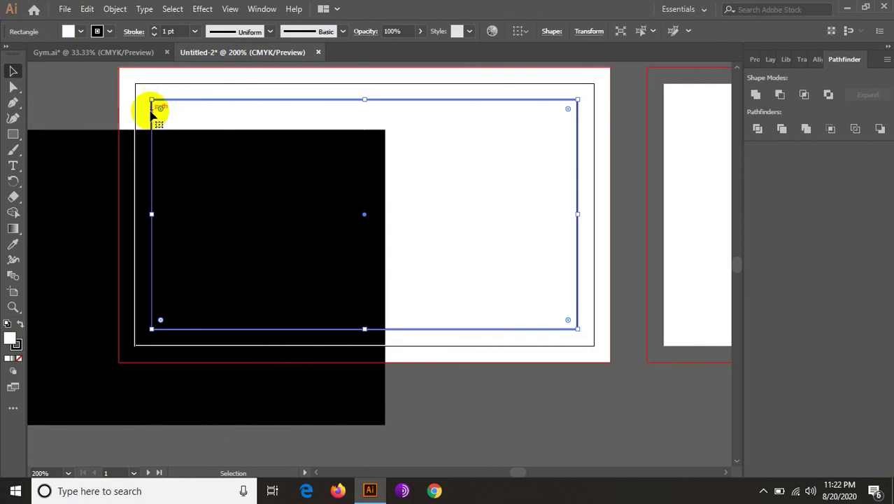
pyautogui.rightClick(152, 114)
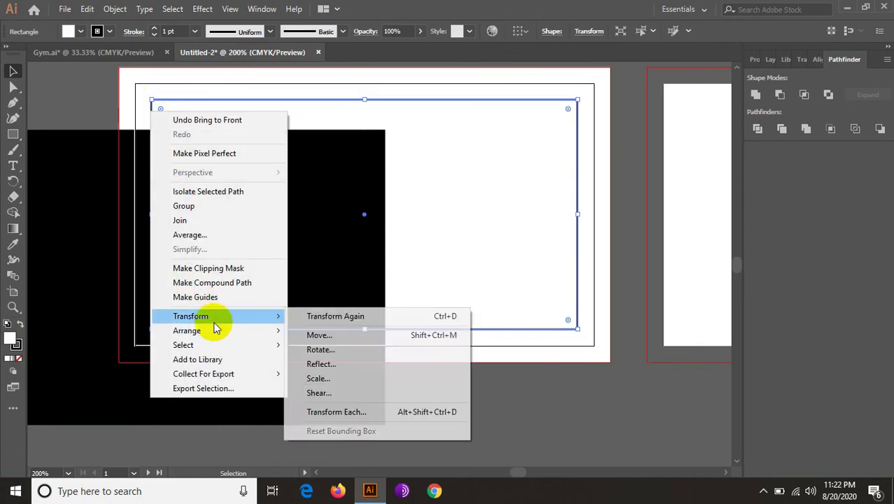
pyautogui.moveTo(187, 330)
pyautogui.click(318, 332)
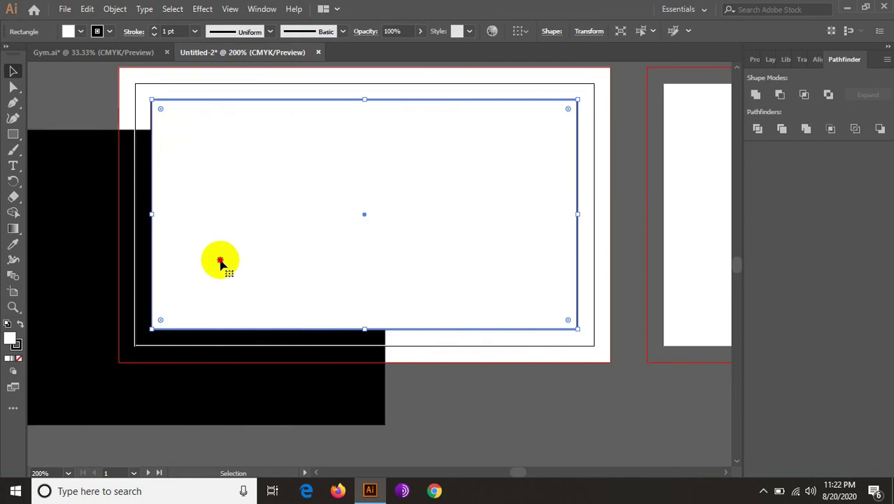
pyautogui.click(66, 32)
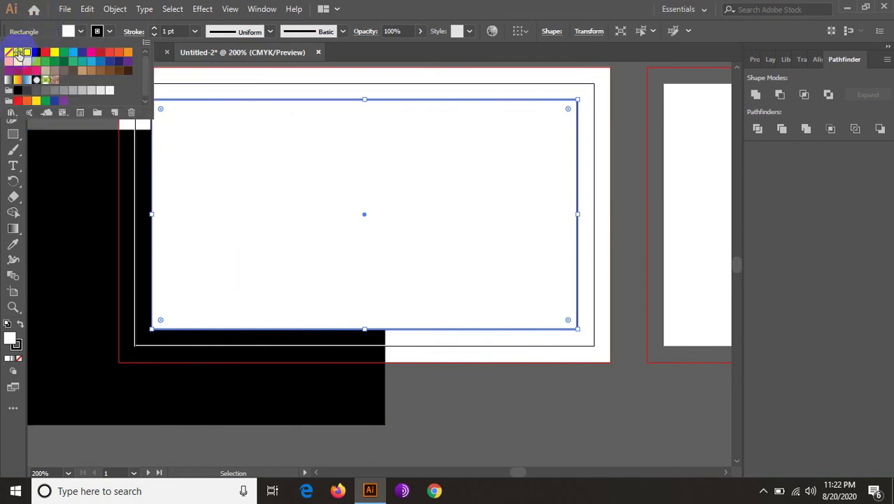
pyautogui.click(8, 52)
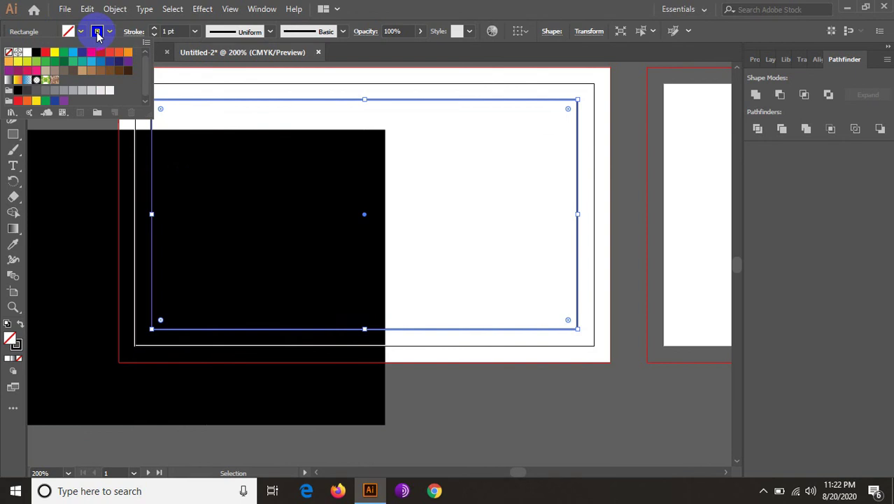
pyautogui.click(96, 32)
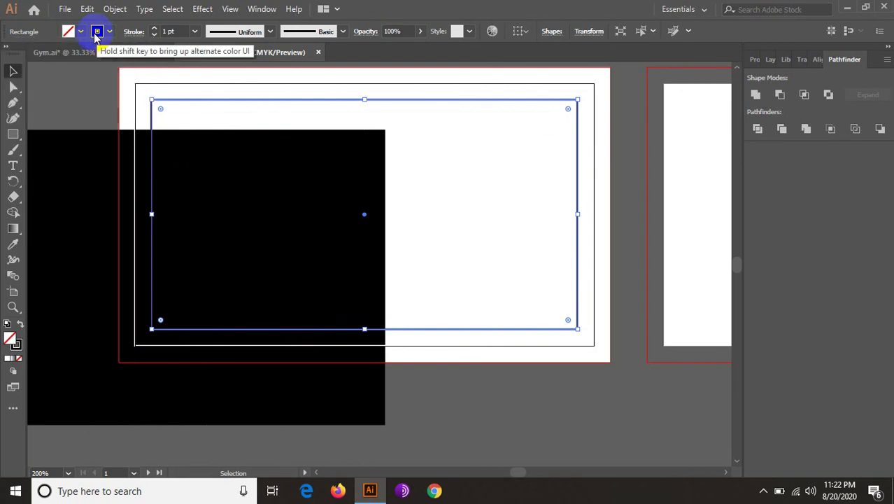
pyautogui.click(95, 32)
pyautogui.click(27, 54)
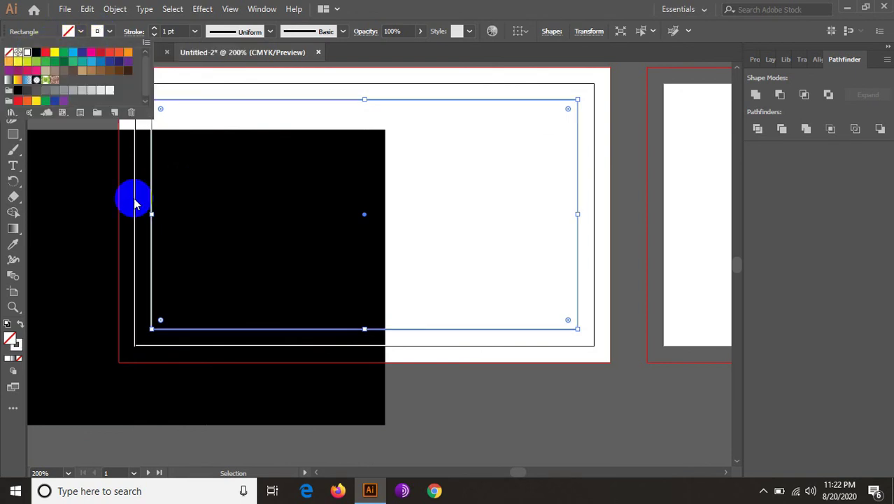
pyautogui.click(444, 413)
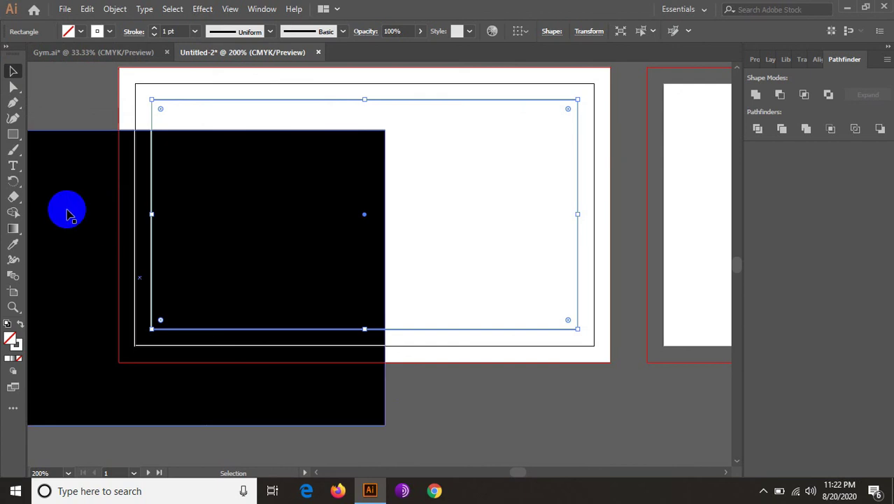
# Step: Move the black rectangle so it covers the whole card out to the bleed
pyautogui.moveTo(79, 124); pyautogui.dragTo(77, 89)
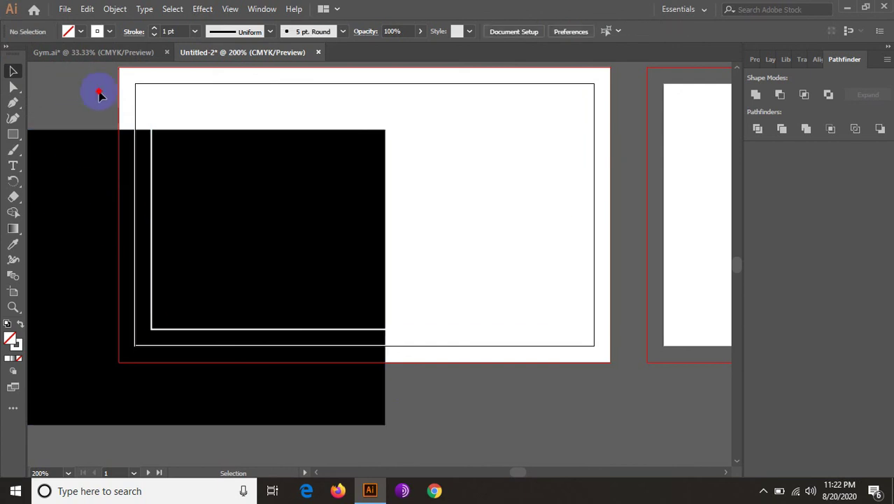
pyautogui.click(174, 102)
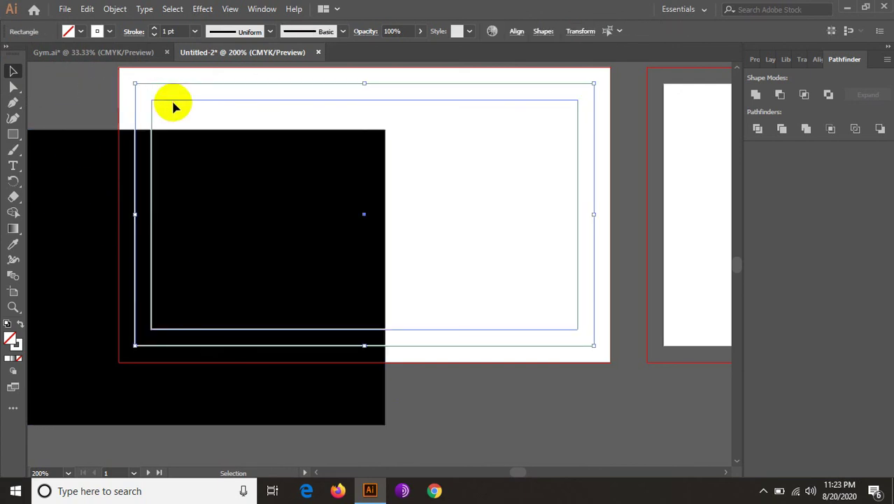
pyautogui.press('ctrl')
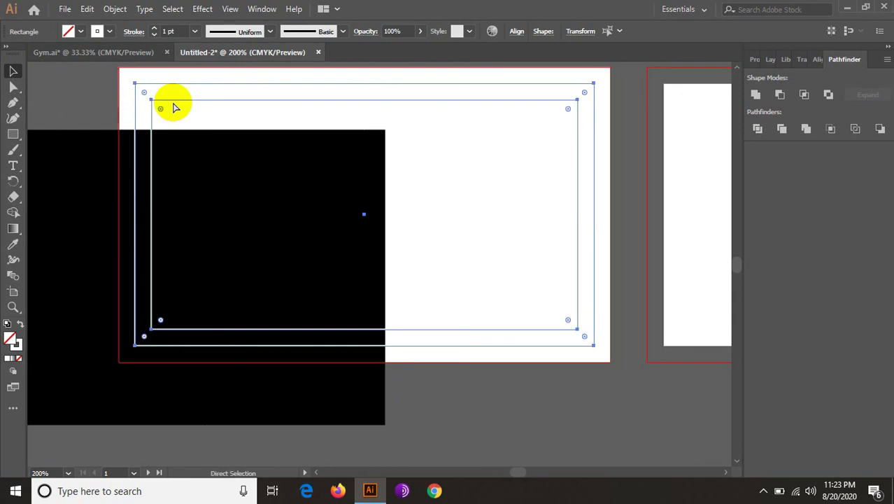
pyautogui.click(175, 107)
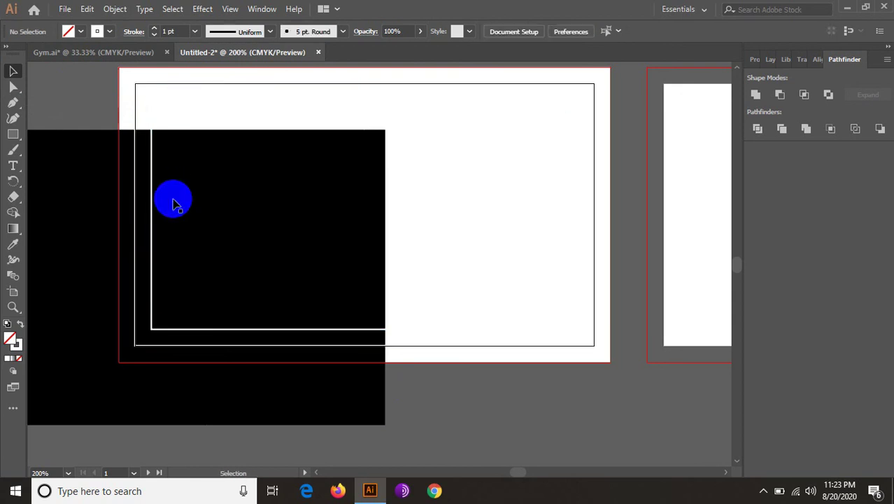
pyautogui.click(210, 203)
pyautogui.moveTo(273, 214); pyautogui.dragTo(449, 172)
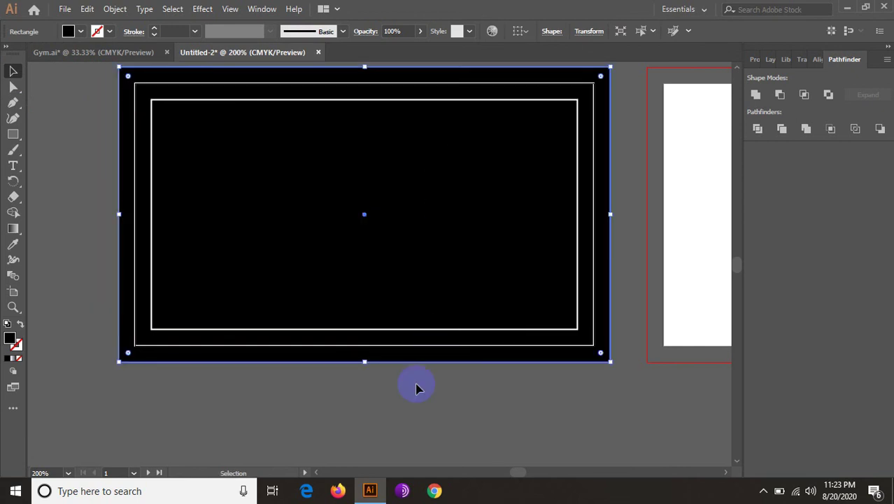
# Step: Check the black background rectangle's selection and pan across the card
pyautogui.moveTo(403, 404); pyautogui.dragTo(386, 421)
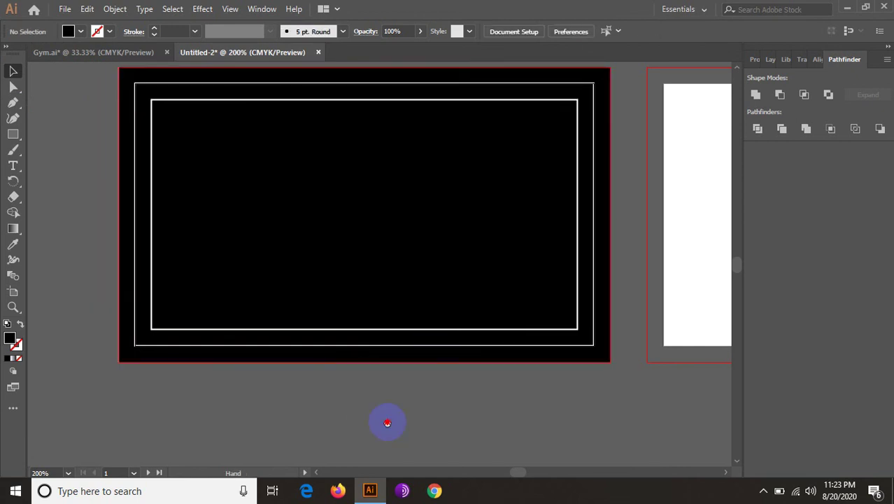
pyautogui.scroll(2, 392, 420)
pyautogui.hscroll(1, 392, 420)
pyautogui.click(206, 170)
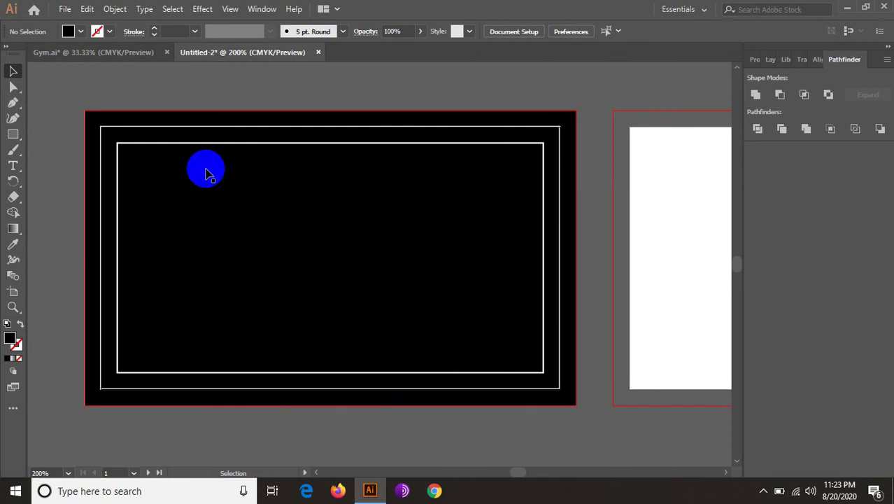
pyautogui.click(56, 133)
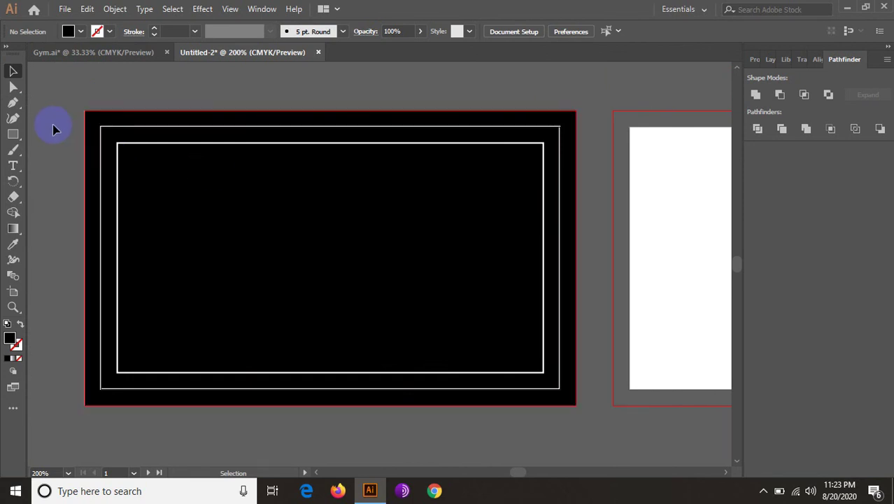
pyautogui.click(116, 212)
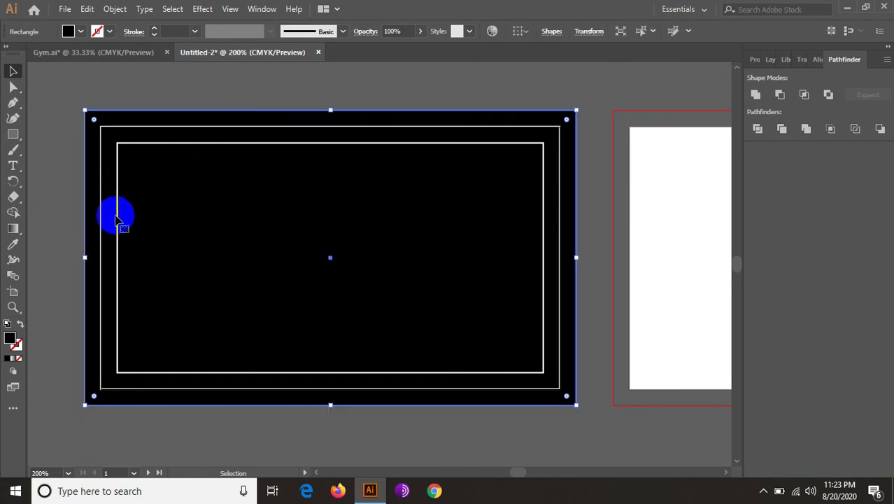
pyautogui.click(48, 231)
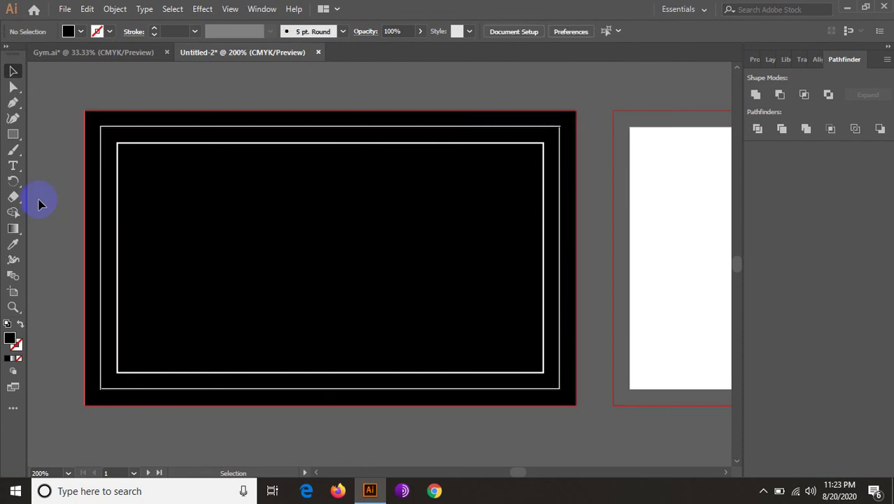
pyautogui.moveTo(56, 172); pyautogui.dragTo(129, 217)
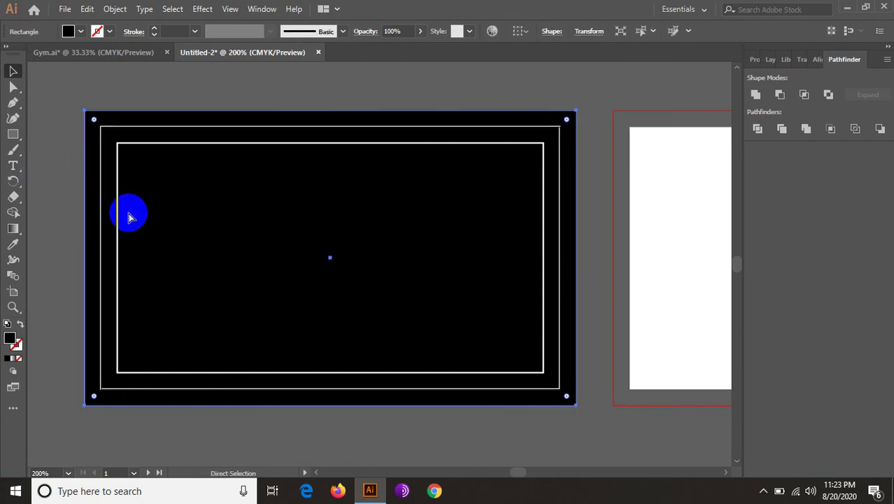
pyautogui.hotkey('ctrl', 'shift', 'a')
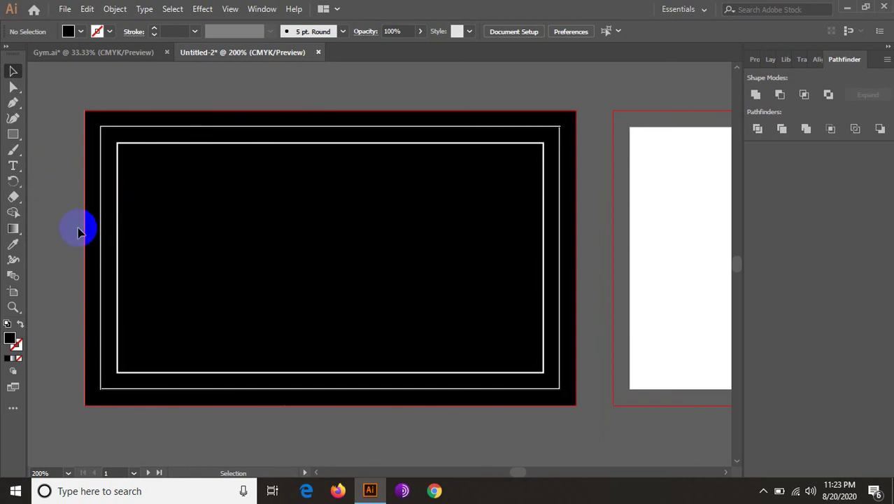
pyautogui.moveTo(68, 227); pyautogui.dragTo(112, 229)
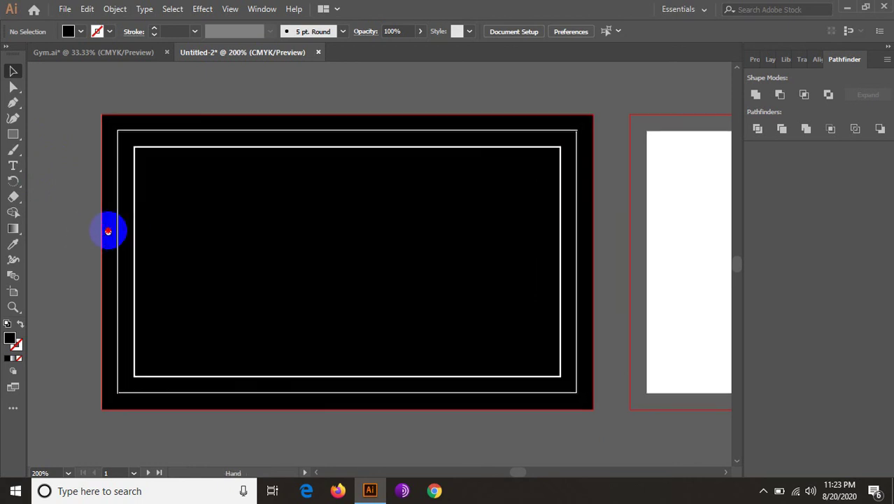
pyautogui.moveTo(305, 256); pyautogui.dragTo(226, 272)
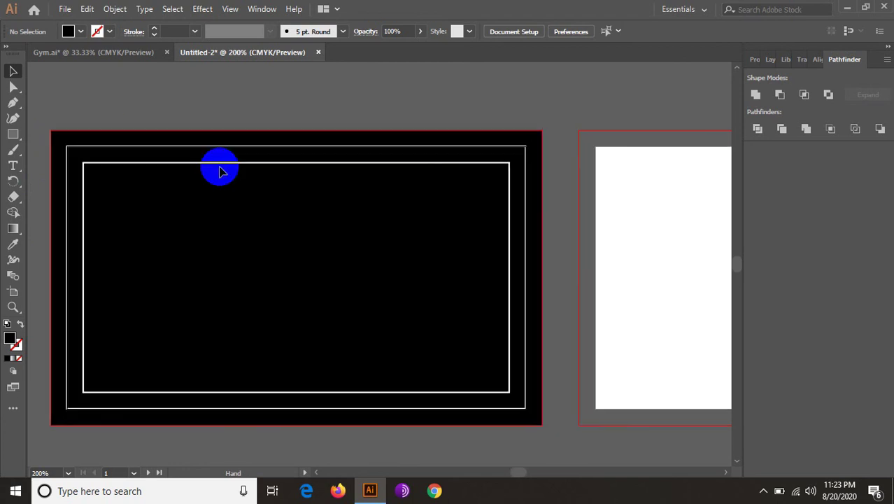
# Step: Switch to Gym.ai and drag the bodybuilder photo over to the business card
pyautogui.click(140, 52)
pyautogui.moveTo(287, 228); pyautogui.dragTo(296, 173)
pyautogui.click(531, 243)
pyautogui.moveTo(522, 192)
pyautogui.mouseDown()
pyautogui.moveTo(224, 58)
pyautogui.moveTo(408, 317)
pyautogui.moveTo(385, 294)
pyautogui.moveTo(411, 268)
pyautogui.mouseUp()
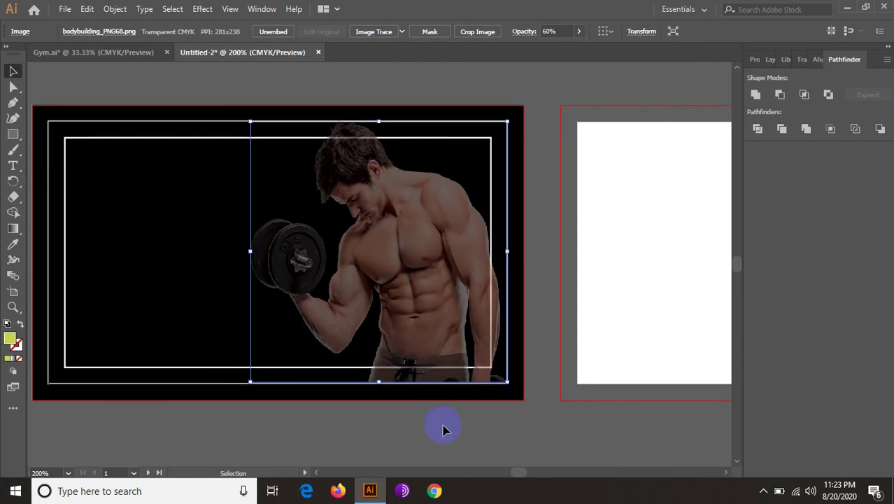
# Step: Settle the bodybuilder photo on the card's right half, then return to the Gym.ai document
pyautogui.click(373, 365)
pyautogui.moveTo(392, 282)
pyautogui.mouseDown()
pyautogui.moveTo(331, 286)
pyautogui.moveTo(390, 285)
pyautogui.mouseUp()
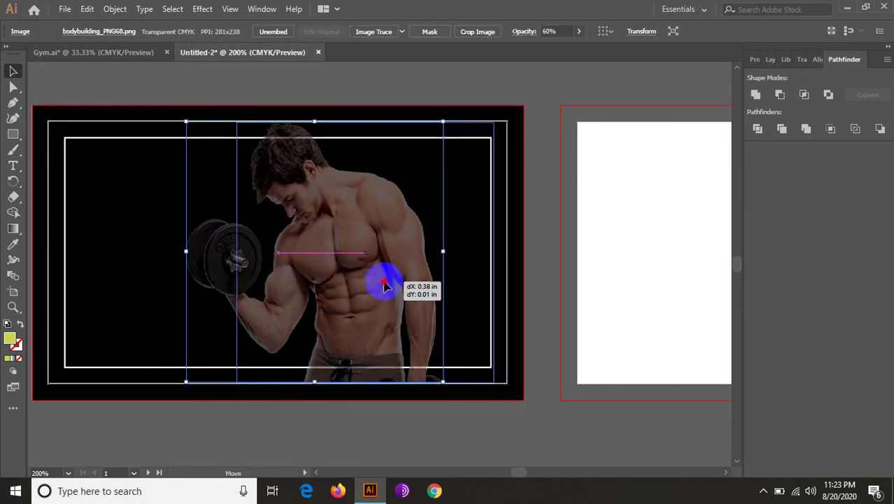
pyautogui.moveTo(389, 285); pyautogui.dragTo(392, 287)
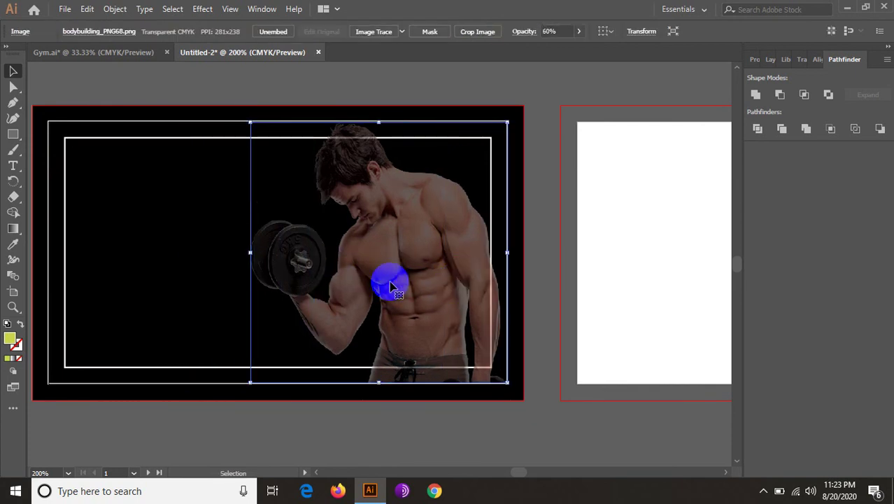
pyautogui.click(351, 456)
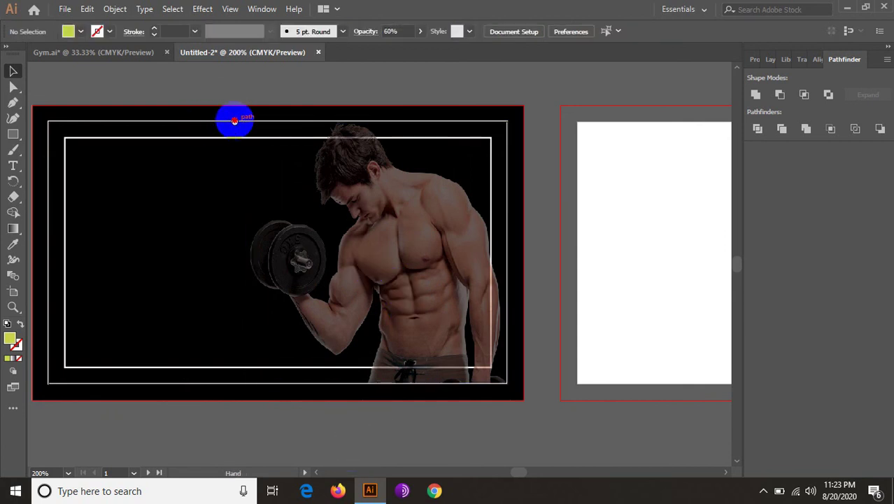
pyautogui.moveTo(200, 126); pyautogui.dragTo(275, 125)
pyautogui.hotkey('ctrl', 'Tab')
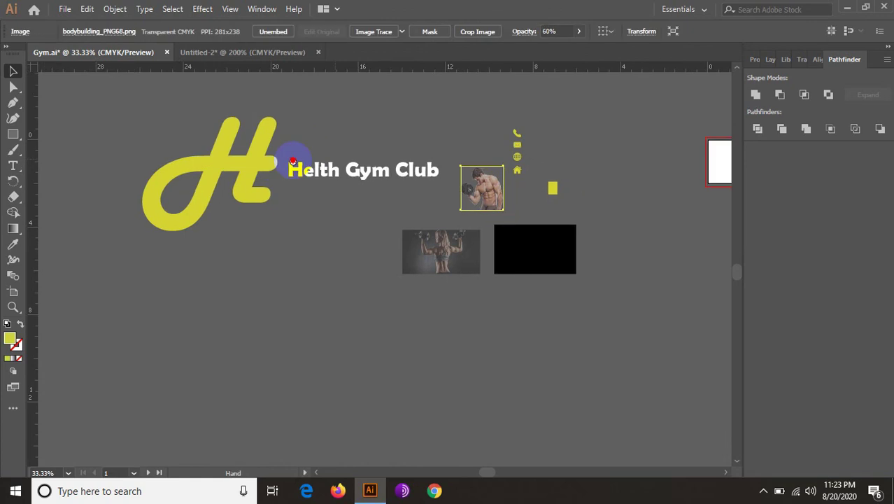
# Step: Drag the yellow phone, mail, globe and home icon group from Gym.ai onto the card
pyautogui.click(455, 120)
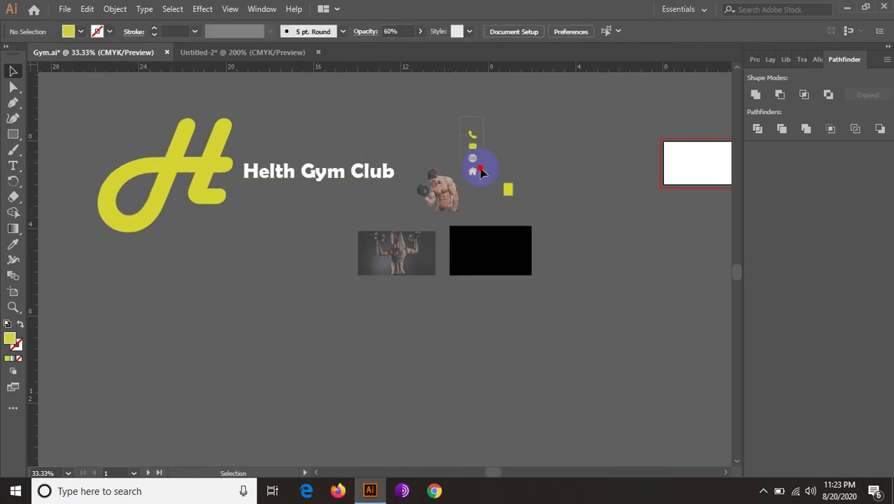
pyautogui.moveTo(481, 172); pyautogui.dragTo(473, 147)
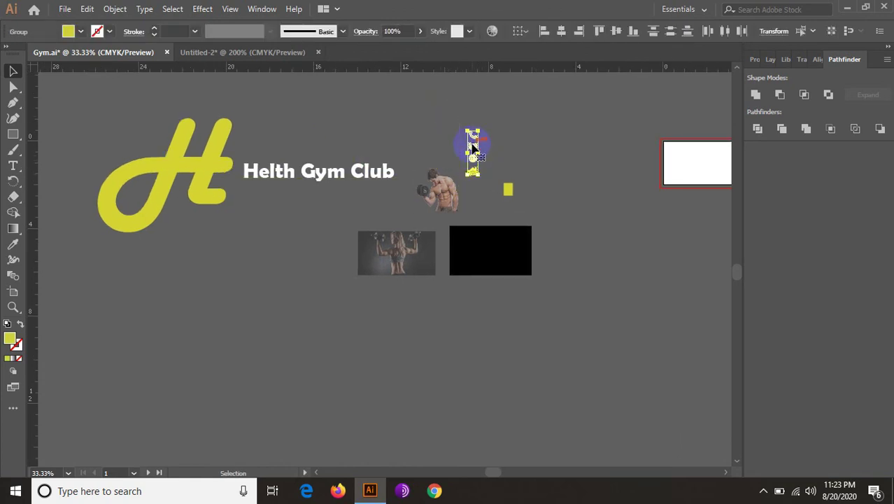
pyautogui.moveTo(271, 131)
pyautogui.mouseDown()
pyautogui.moveTo(221, 52)
pyautogui.moveTo(226, 279)
pyautogui.mouseUp()
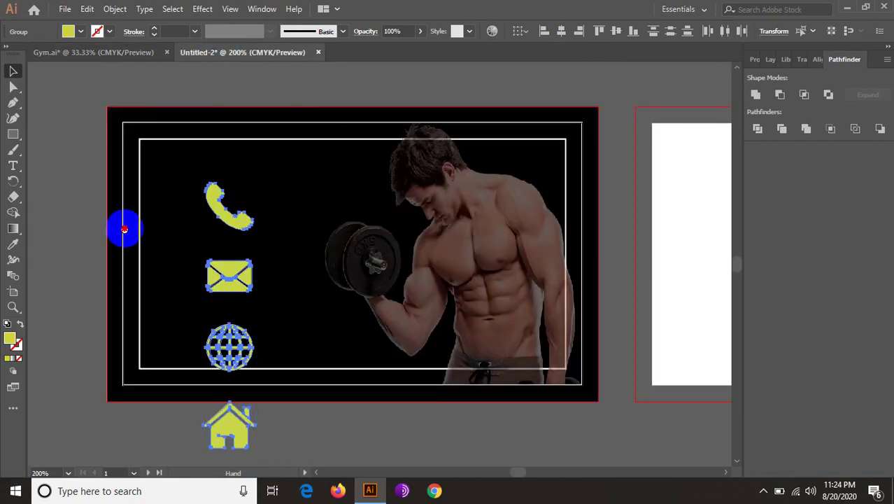
# Step: Shrink the contact icon group and move it toward the card's lower-left corner
pyautogui.scroll(-2, 143, 222)
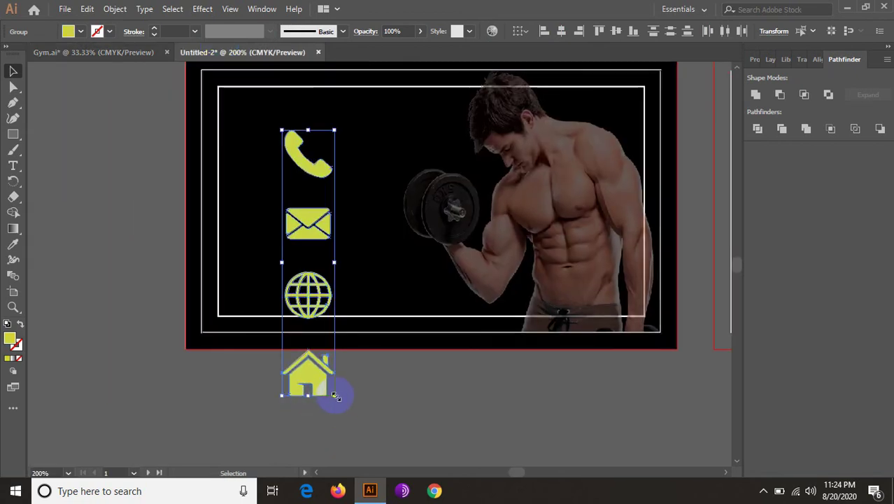
pyautogui.moveTo(336, 396); pyautogui.dragTo(319, 350)
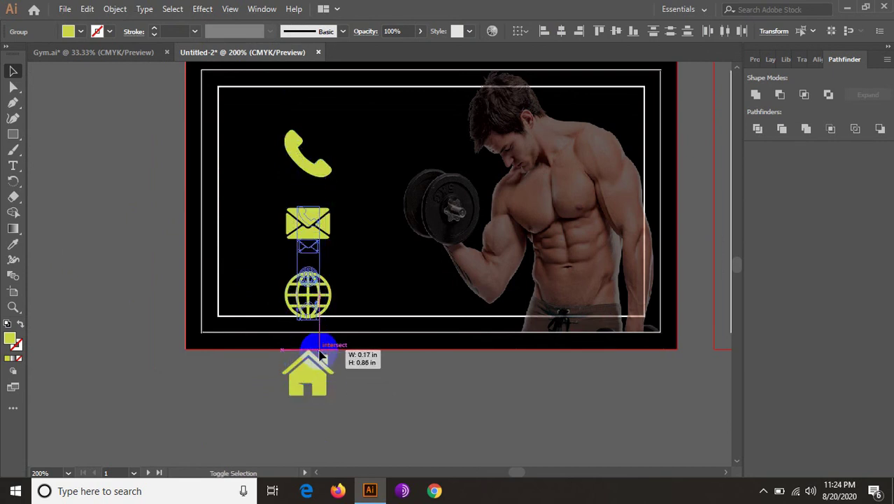
pyautogui.moveTo(319, 356); pyautogui.dragTo(321, 319)
pyautogui.moveTo(297, 250); pyautogui.dragTo(250, 242)
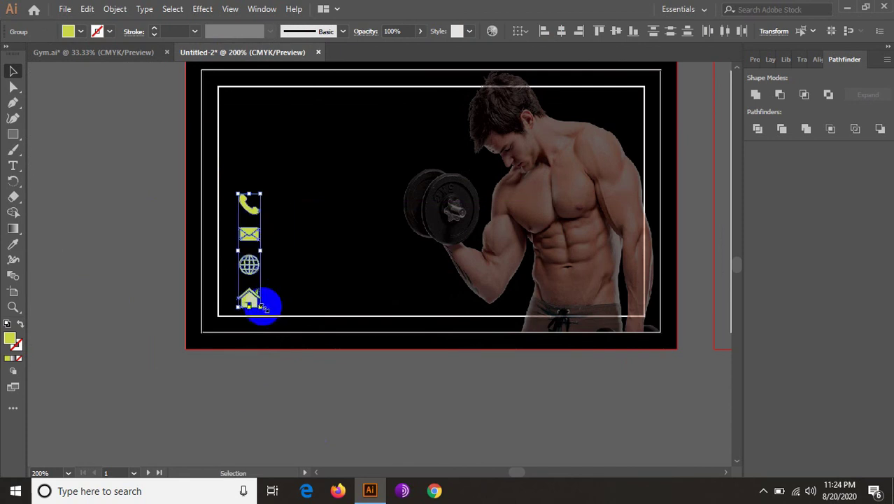
pyautogui.moveTo(263, 310); pyautogui.dragTo(254, 296)
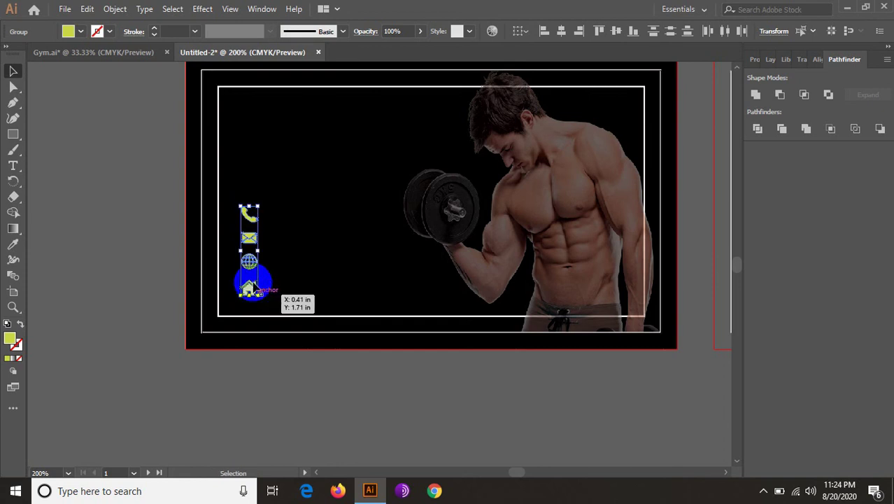
pyautogui.moveTo(250, 294); pyautogui.dragTo(242, 299)
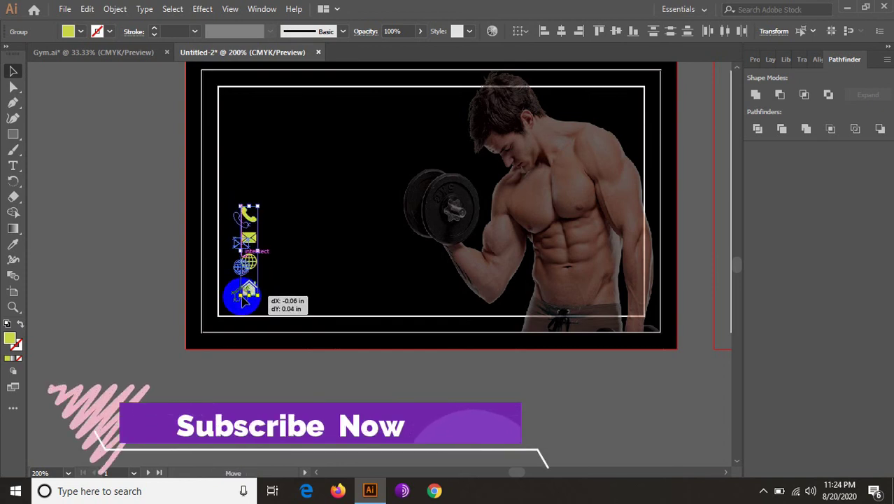
pyautogui.moveTo(243, 300); pyautogui.dragTo(244, 300)
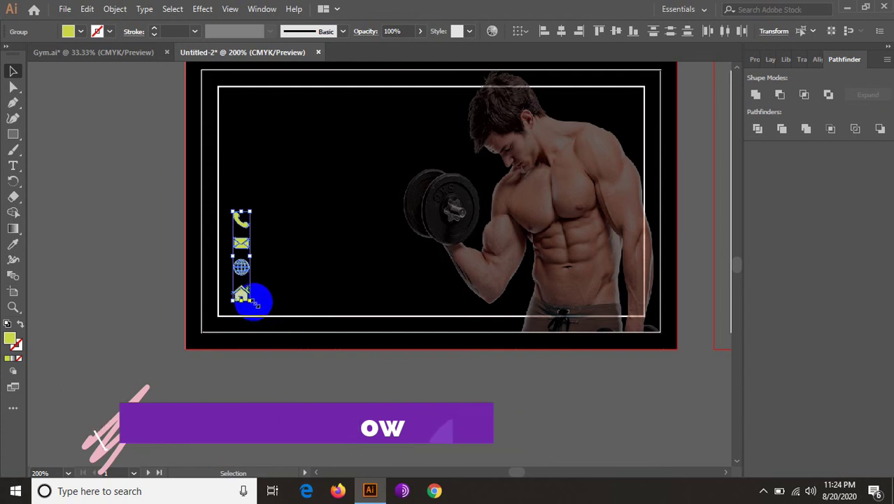
pyautogui.moveTo(257, 303); pyautogui.dragTo(249, 288)
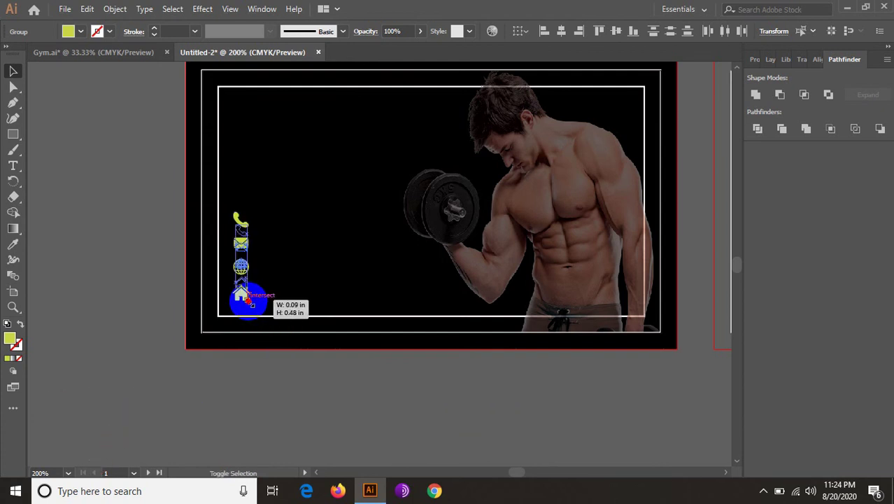
# Step: Nudge the icon column down inside the inner border and fine-tune its size
pyautogui.click(285, 357)
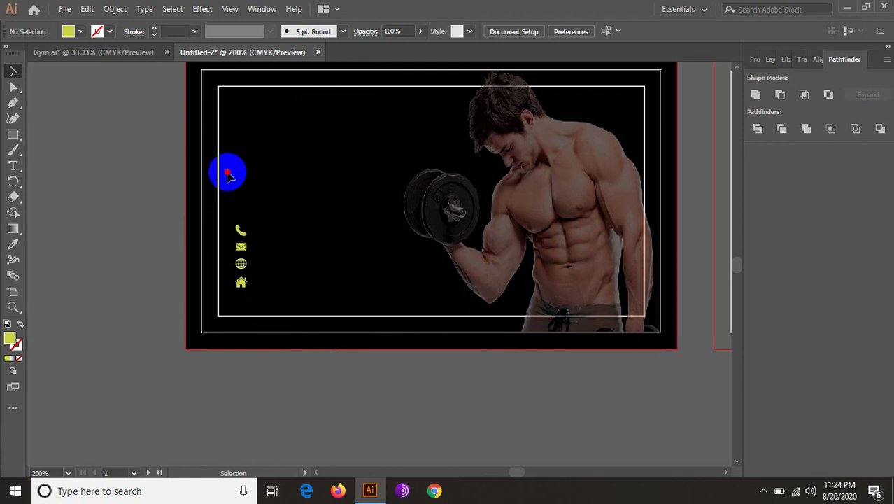
pyautogui.moveTo(233, 205); pyautogui.dragTo(264, 295)
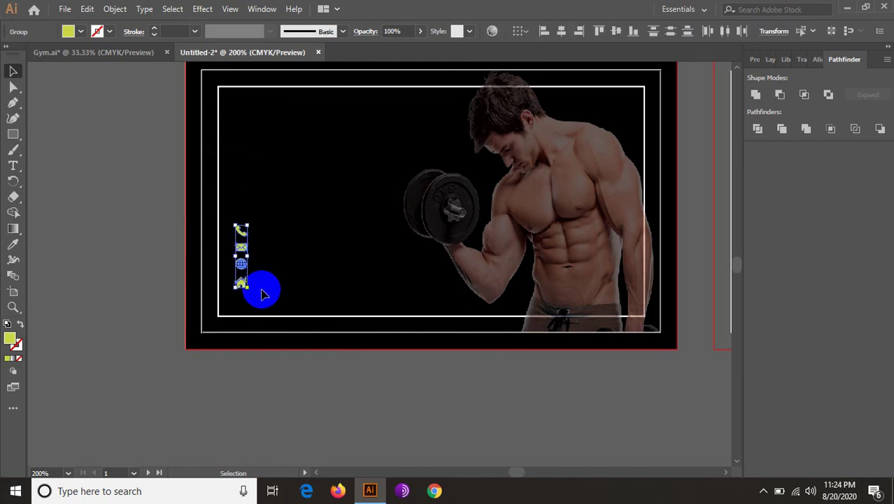
pyautogui.press('Down')
pyautogui.press('Down')
pyautogui.press('Down')
pyautogui.press('Down')
pyautogui.press('Down')
pyautogui.press('Down')
pyautogui.press('Down')
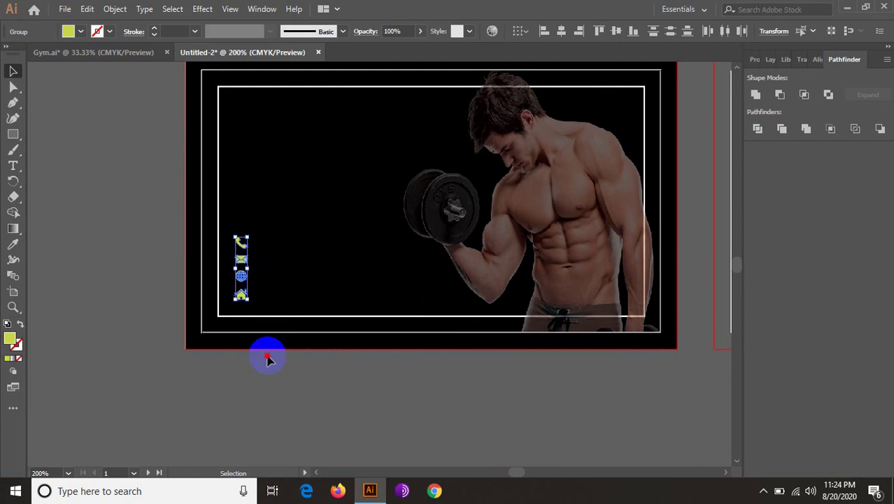
pyautogui.click(267, 354)
pyautogui.moveTo(233, 224); pyautogui.dragTo(257, 305)
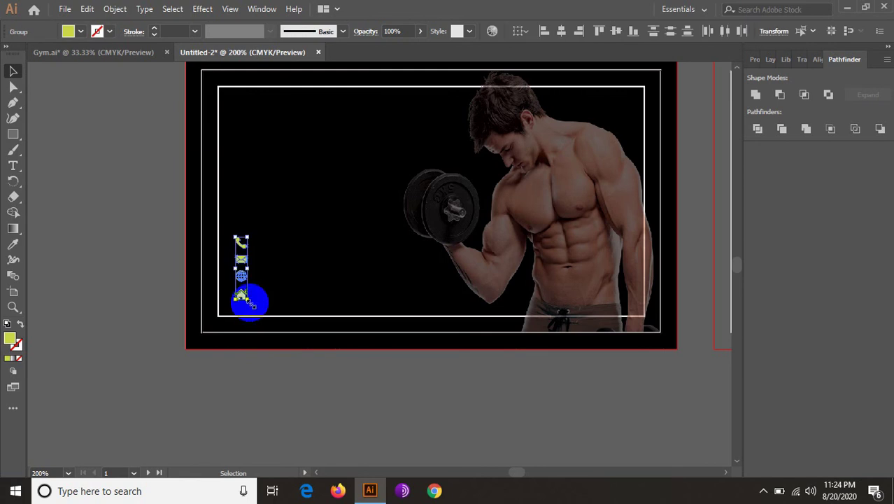
pyautogui.moveTo(252, 306); pyautogui.dragTo(256, 308)
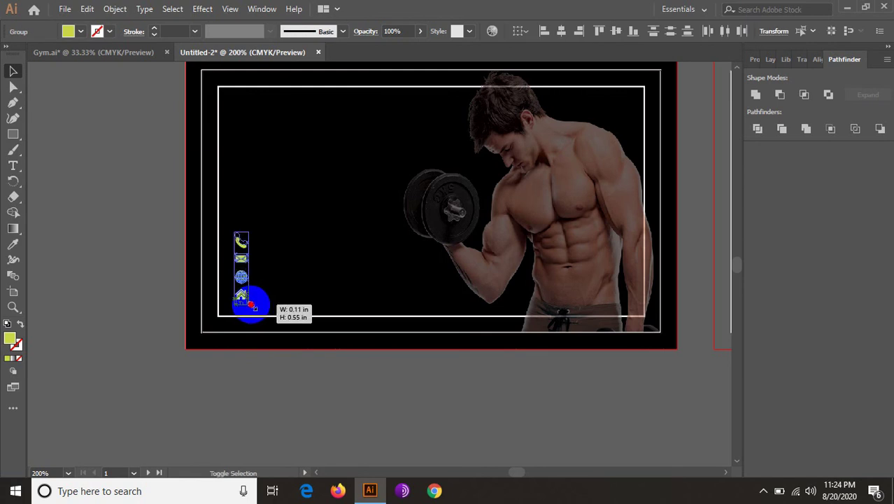
pyautogui.click(265, 359)
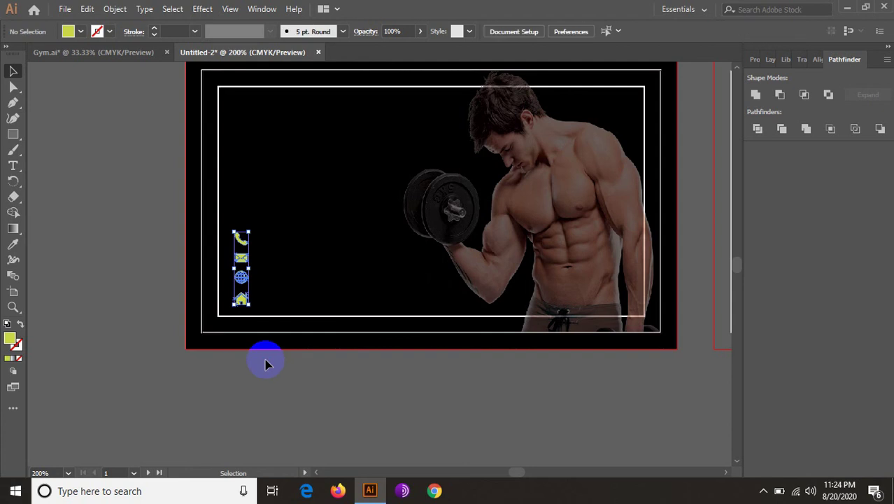
pyautogui.click(256, 267)
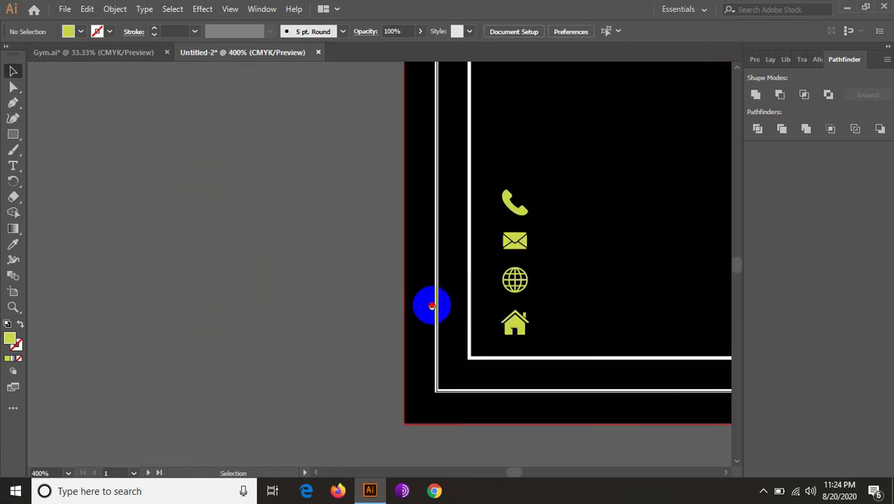
# Step: Start a white, 6 pt text line beside the phone icon
pyautogui.moveTo(283, 322); pyautogui.dragTo(282, 322)
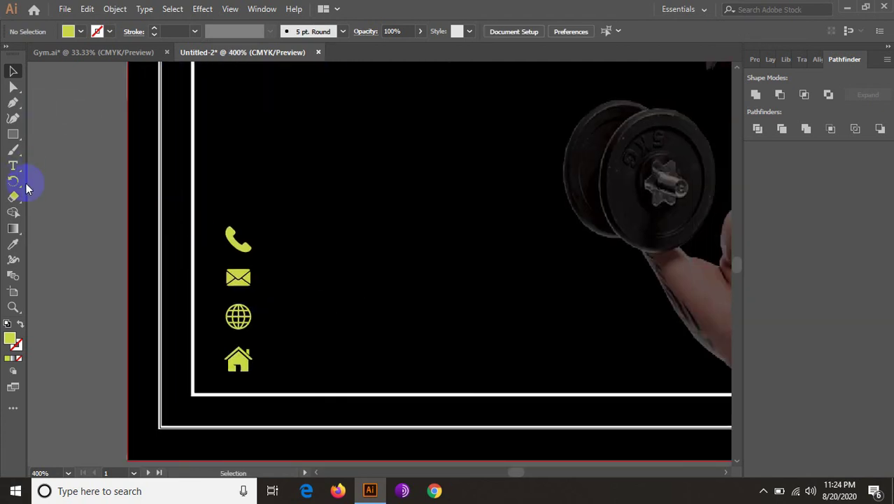
pyautogui.click(13, 166)
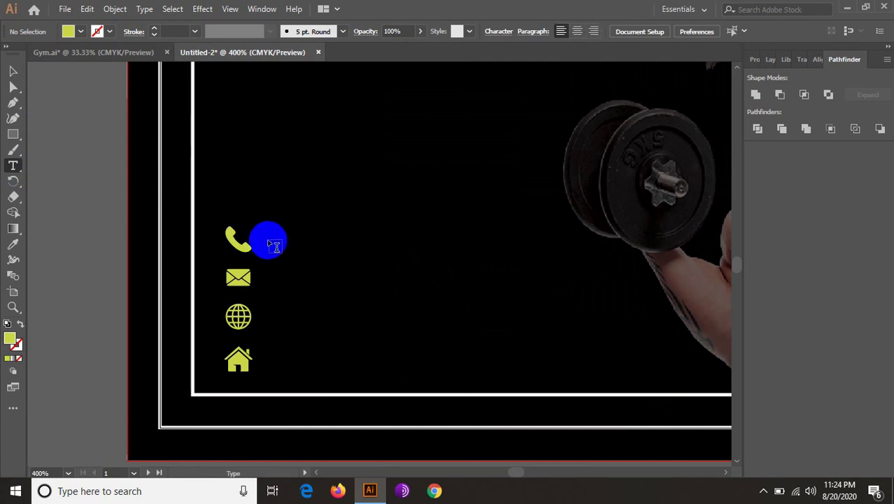
pyautogui.click(271, 242)
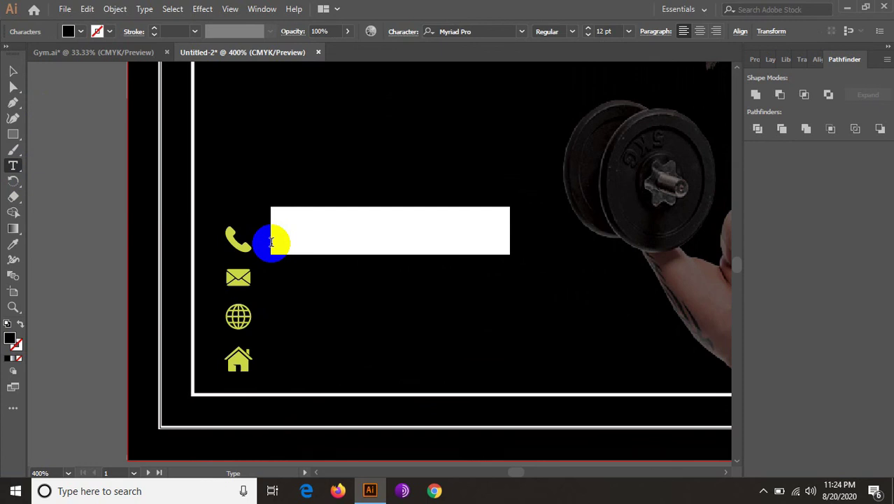
pyautogui.click(78, 32)
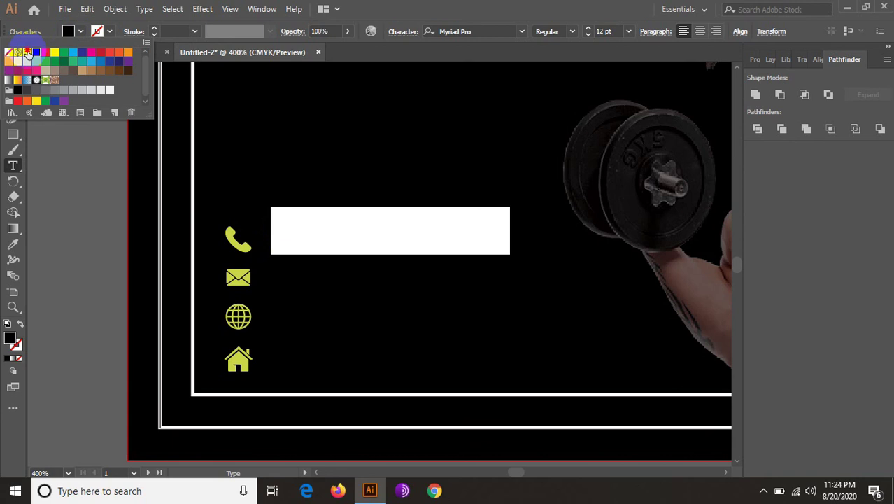
pyautogui.click(26, 54)
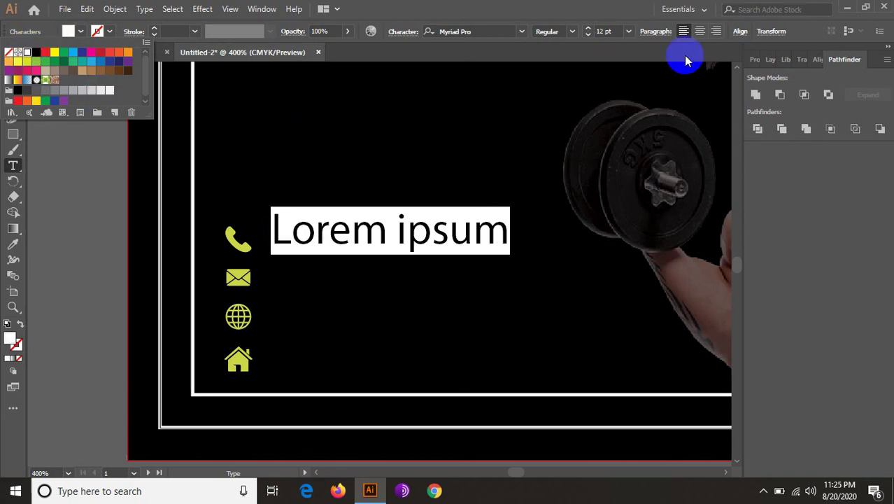
pyautogui.click(628, 33)
pyautogui.click(629, 33)
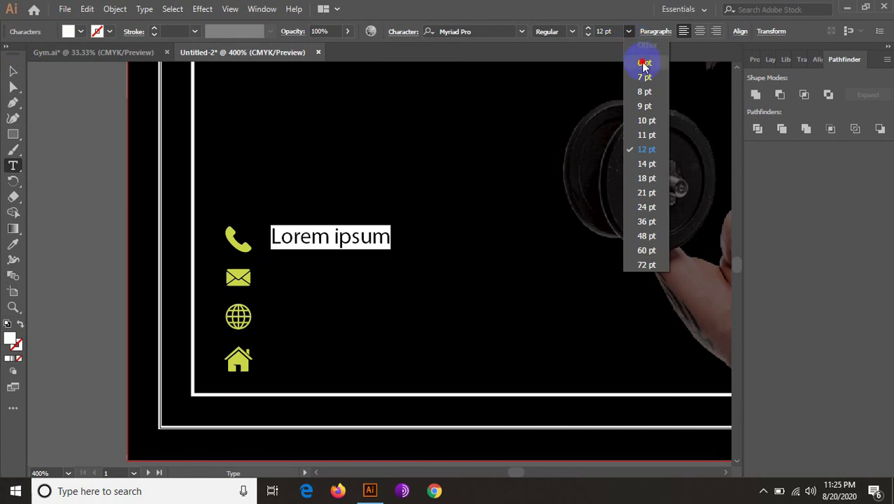
pyautogui.click(488, 158)
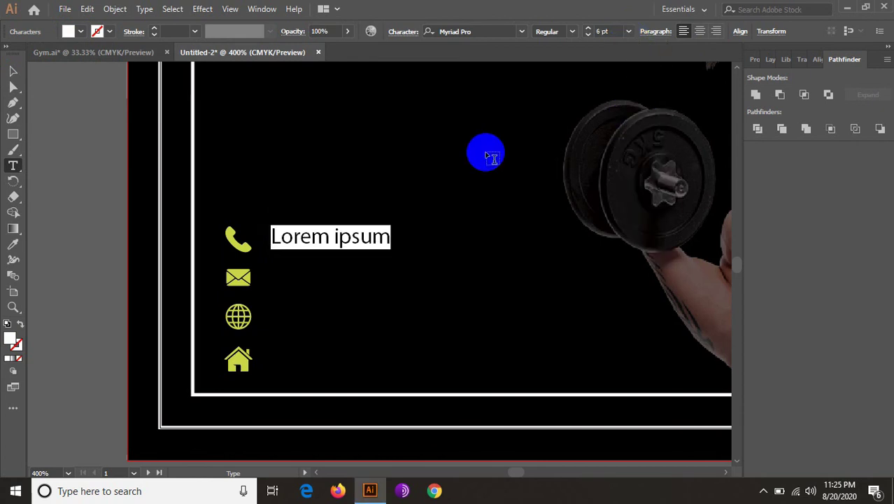
# Step: Type the phone number and space it into three digit groups
pyautogui.write('0')
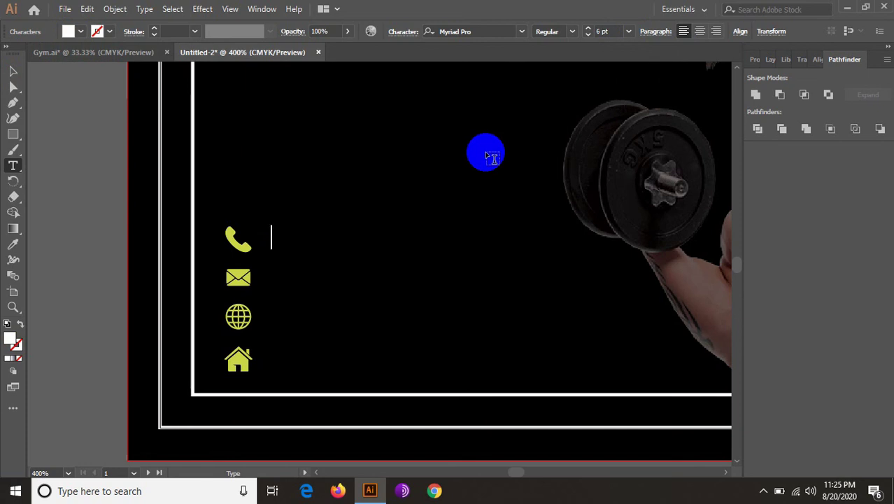
pyautogui.write('3214569870')
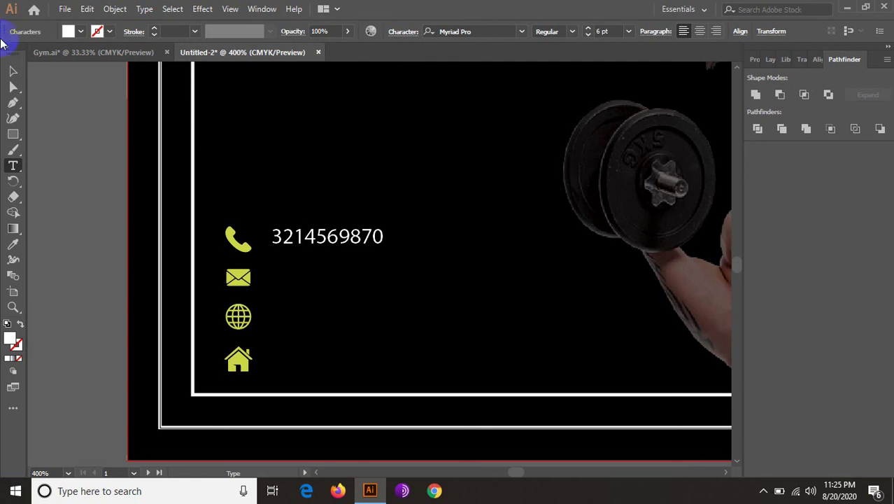
pyautogui.click(303, 236)
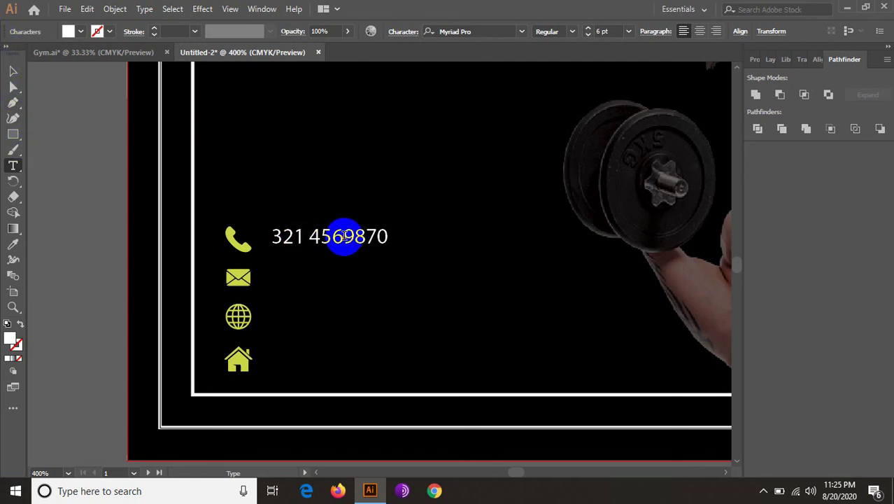
pyautogui.click(346, 236)
pyautogui.click(12, 71)
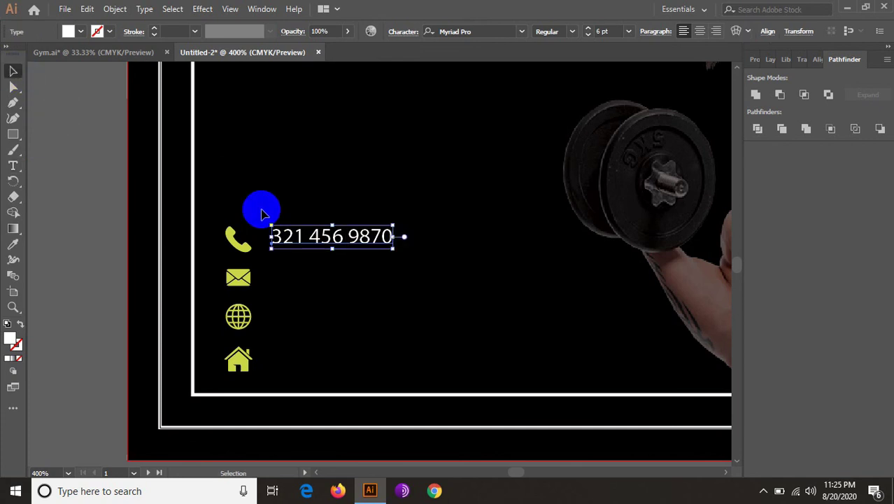
# Step: Line up the phone number beside its icon and start a text line beside the envelope icon
pyautogui.moveTo(294, 238); pyautogui.dragTo(290, 239)
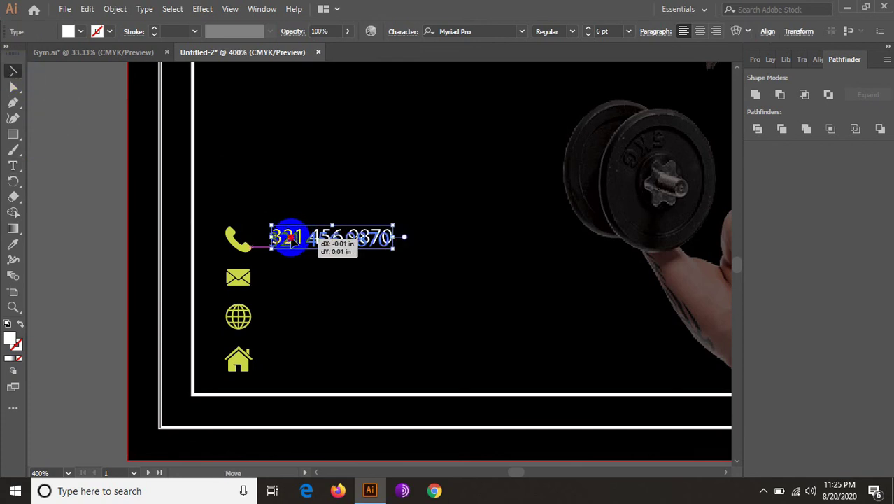
pyautogui.moveTo(294, 239); pyautogui.dragTo(291, 242)
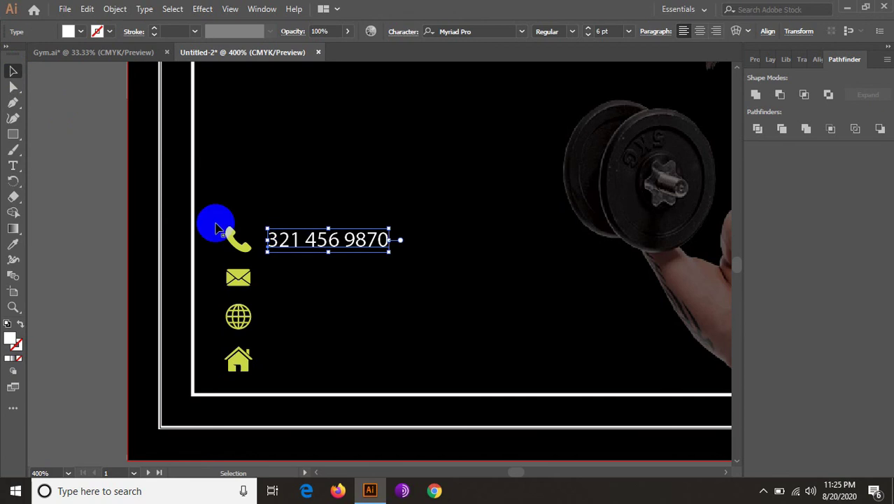
pyautogui.click(12, 165)
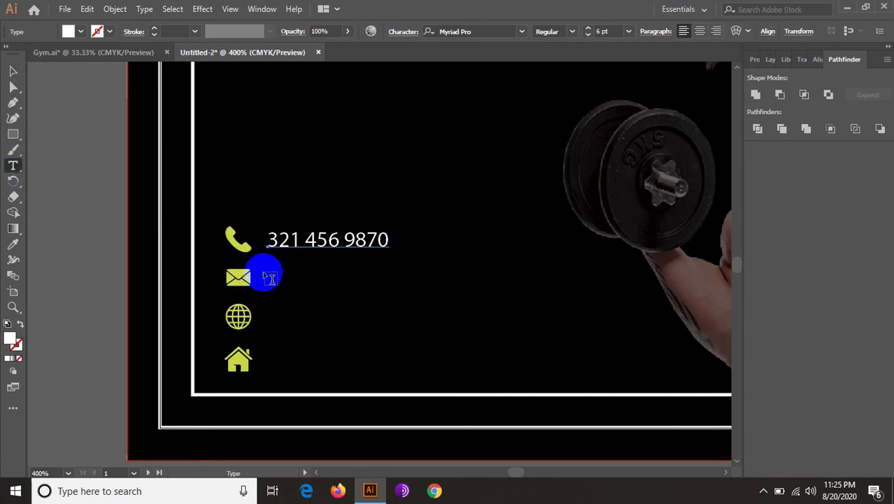
pyautogui.click(264, 272)
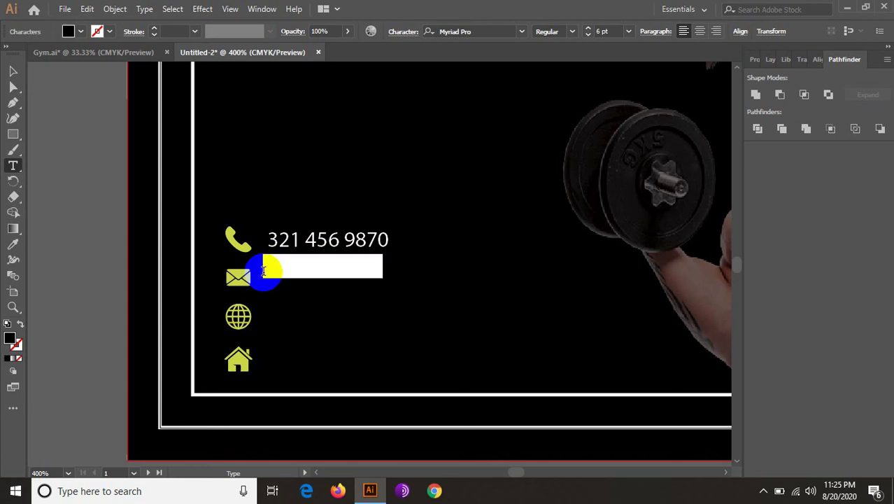
pyautogui.press('BackSpace')
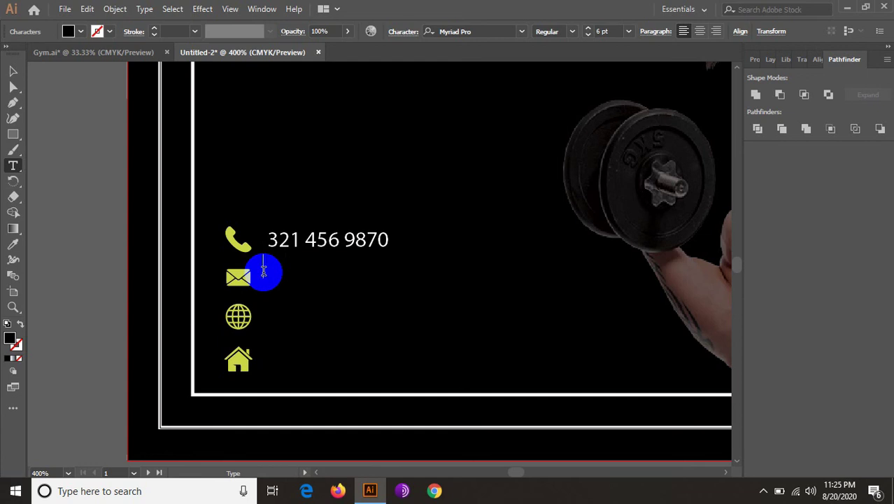
# Step: Type the e-mail address in white and move it level with the envelope icon
pyautogui.click(70, 33)
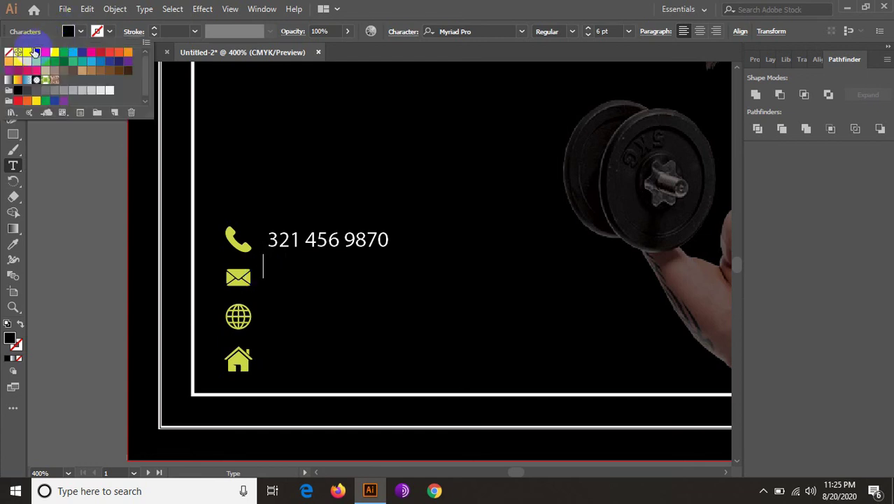
pyautogui.click(27, 52)
pyautogui.press('Escape')
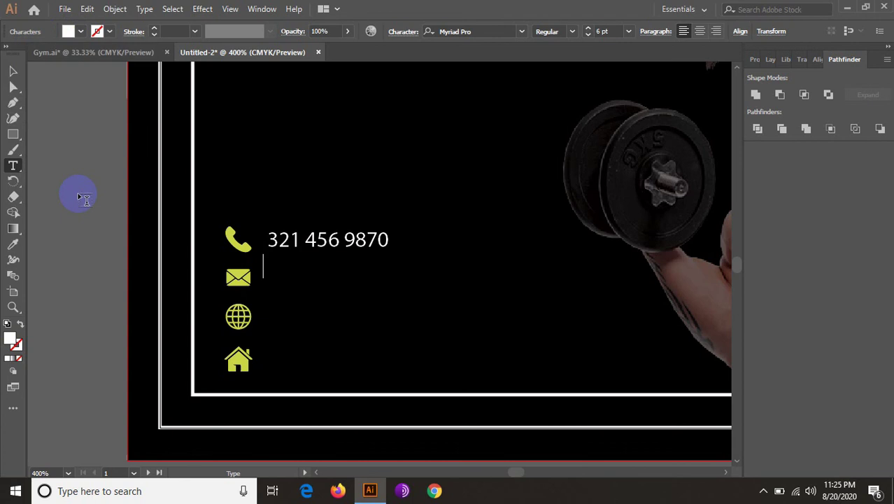
pyautogui.write('name')
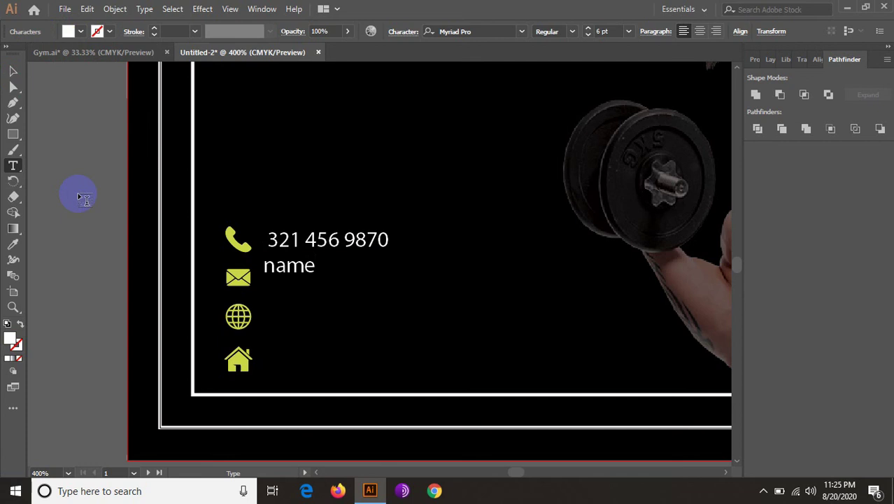
pyautogui.write('0')
pyautogui.write('@')
pyautogui.write('gmail.com')
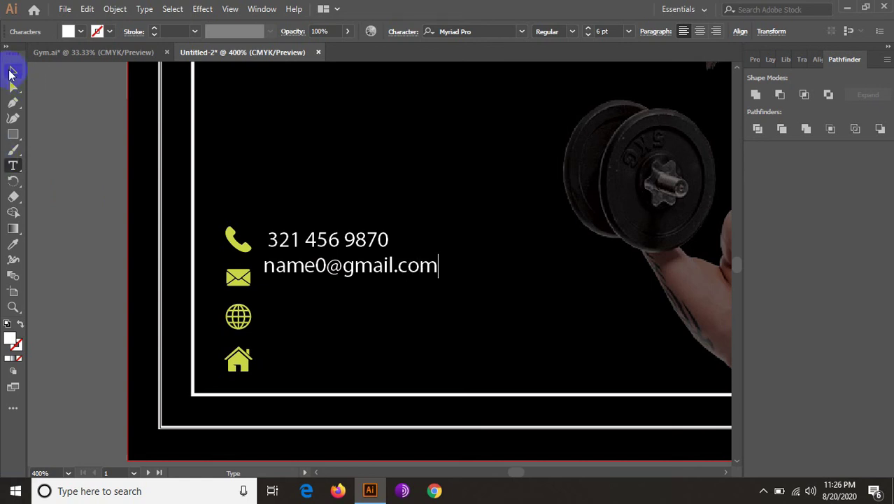
pyautogui.click(12, 71)
pyautogui.moveTo(302, 275); pyautogui.dragTo(303, 282)
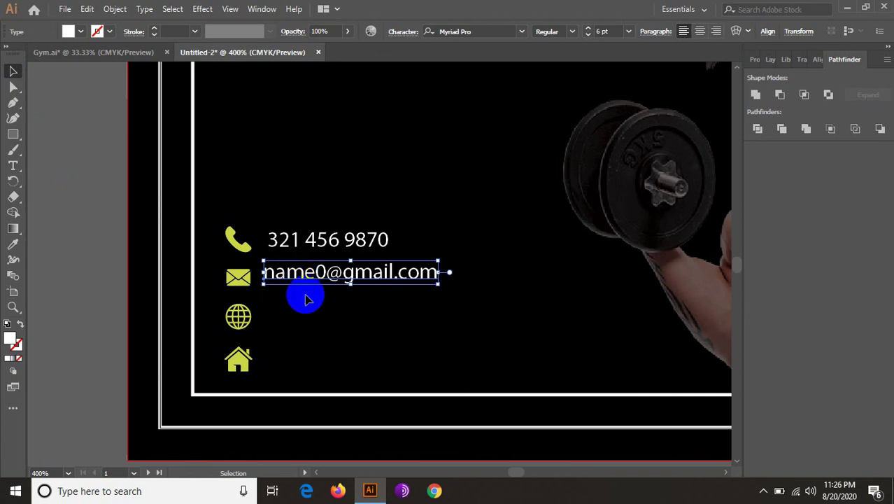
# Step: Change the phone and e-mail lines from Myriad Pro to the Roboto font
pyautogui.moveTo(300, 195)
pyautogui.mouseDown()
pyautogui.moveTo(377, 294)
pyautogui.moveTo(408, 216)
pyautogui.mouseUp()
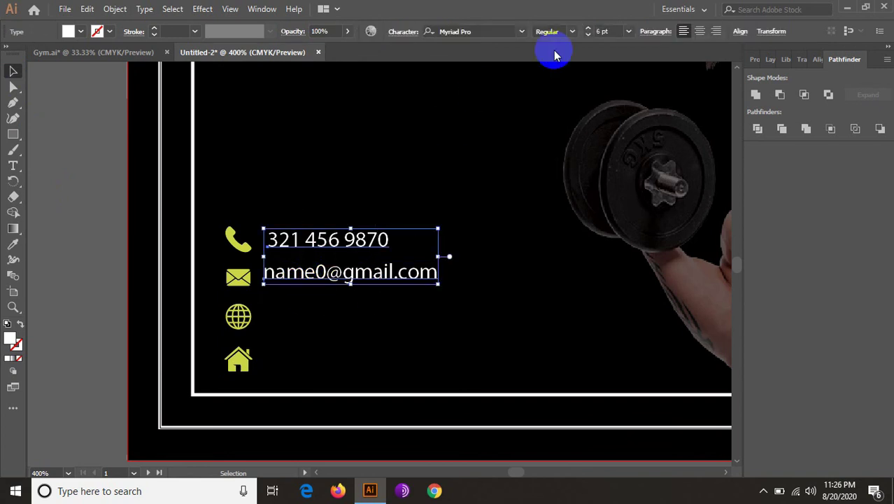
pyautogui.click(522, 33)
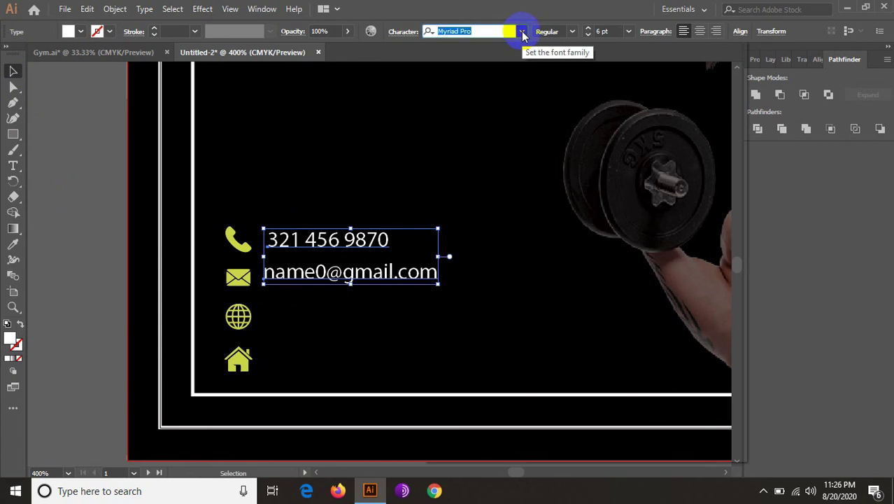
pyautogui.write('r')
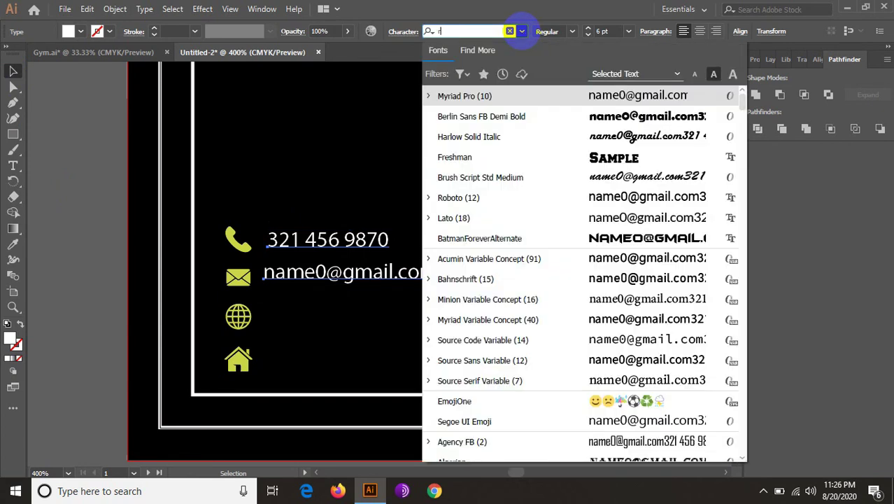
pyautogui.write('ob')
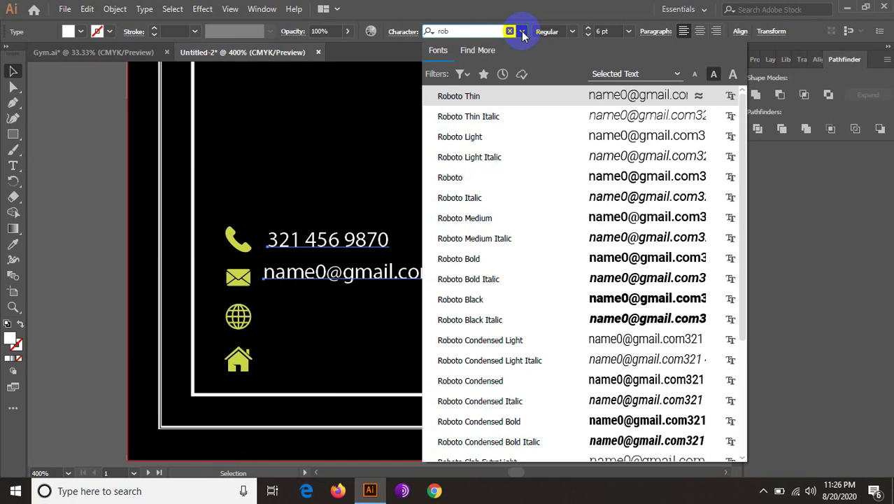
pyautogui.click(458, 179)
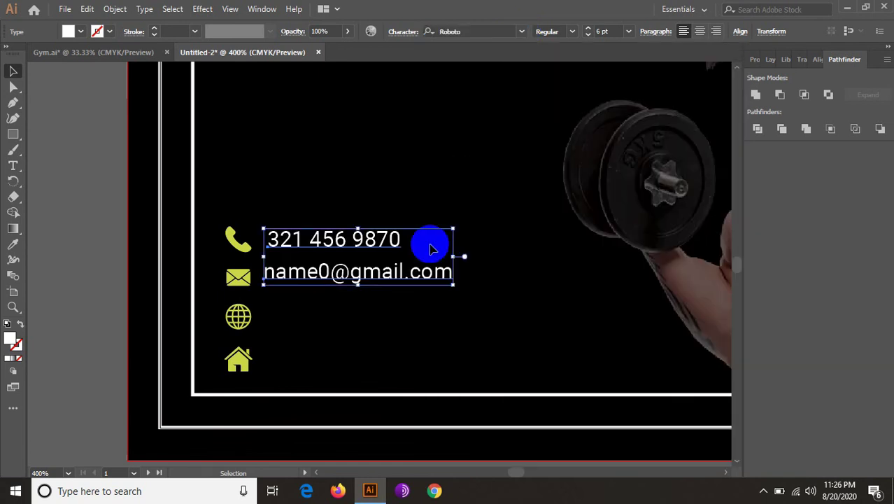
pyautogui.click(334, 323)
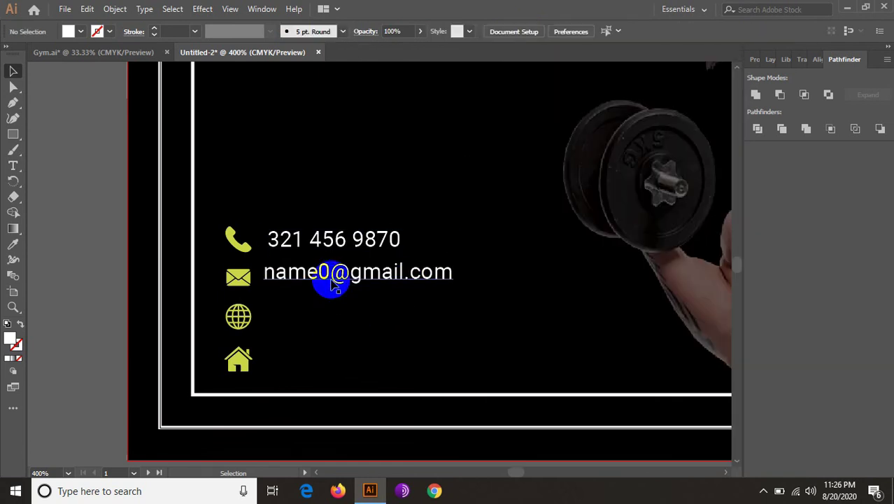
pyautogui.click(12, 165)
pyautogui.click(266, 325)
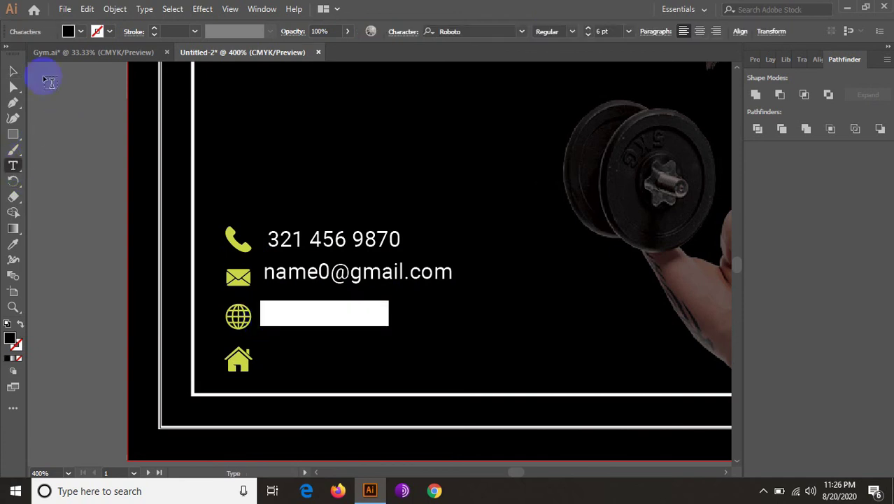
pyautogui.click(9, 339)
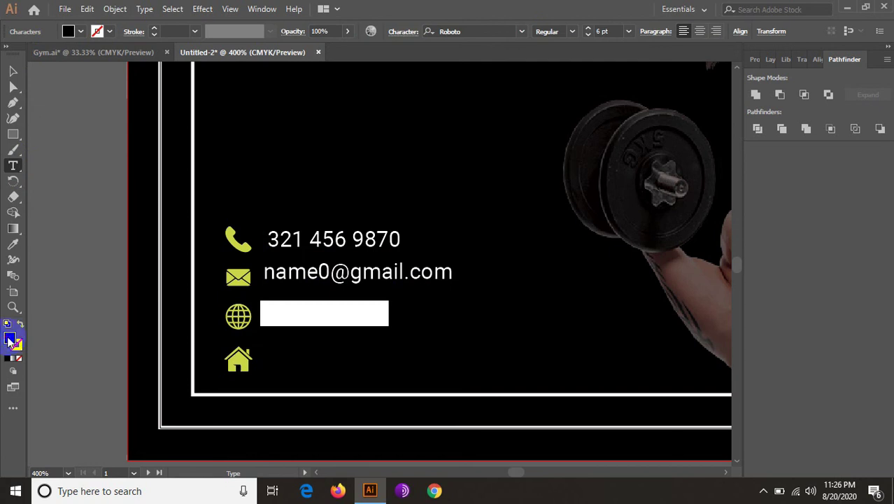
pyautogui.click(286, 173)
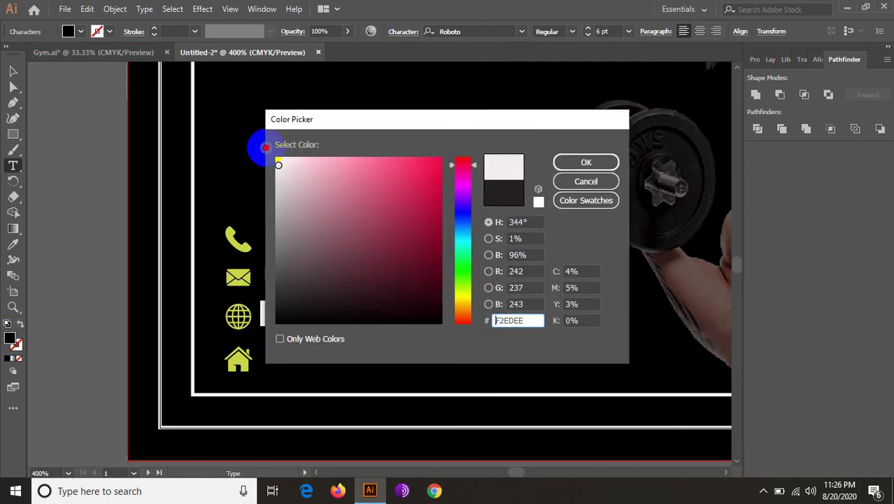
pyautogui.click(584, 161)
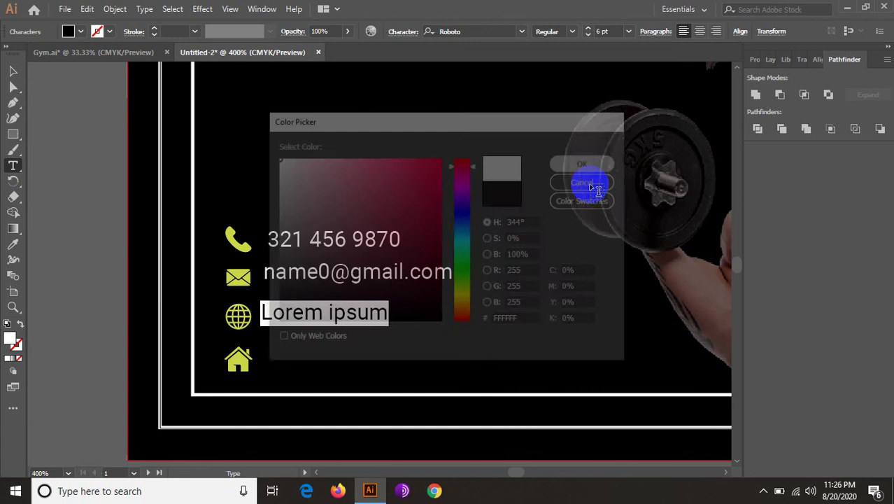
pyautogui.write('www.n')
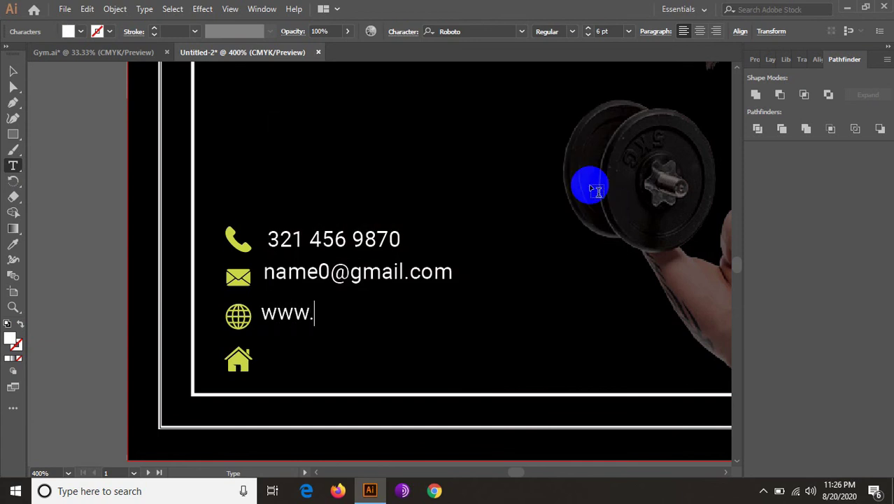
pyautogui.write('ame')
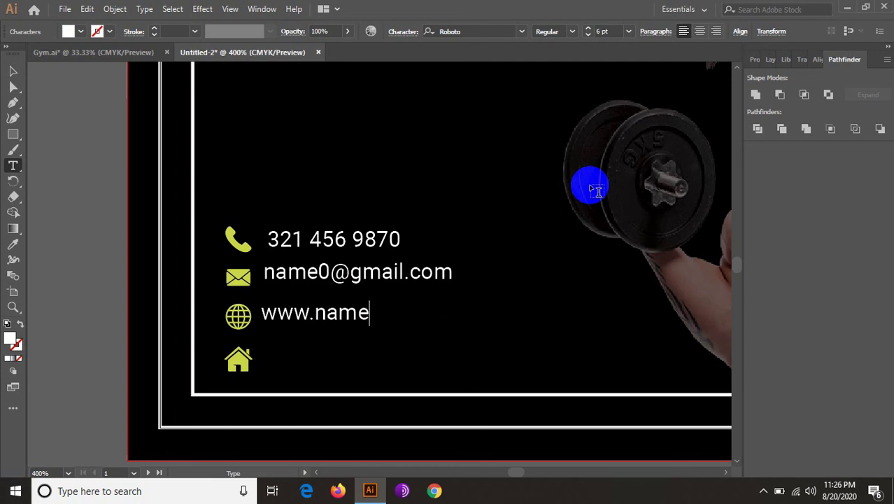
pyautogui.write('om')
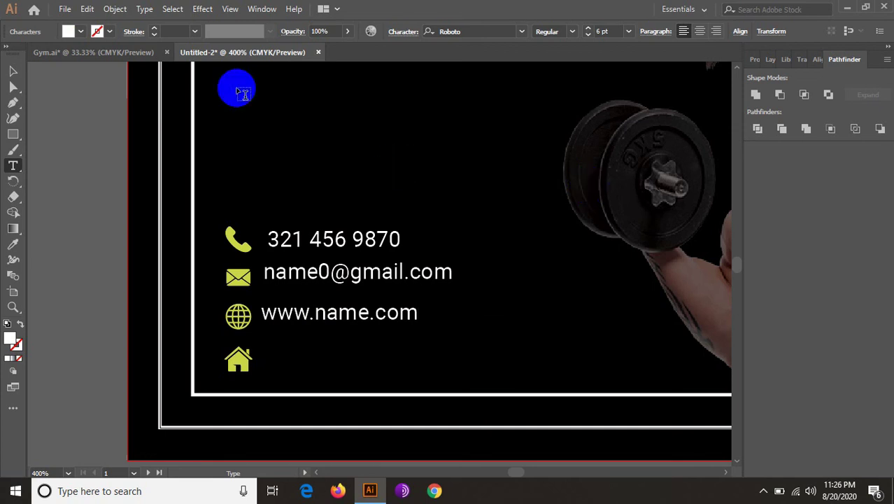
pyautogui.click(16, 70)
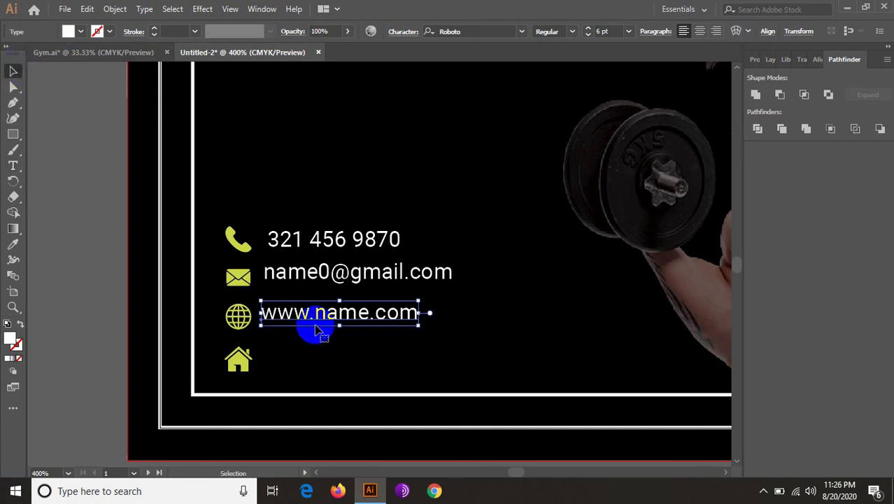
pyautogui.moveTo(316, 329); pyautogui.dragTo(316, 331)
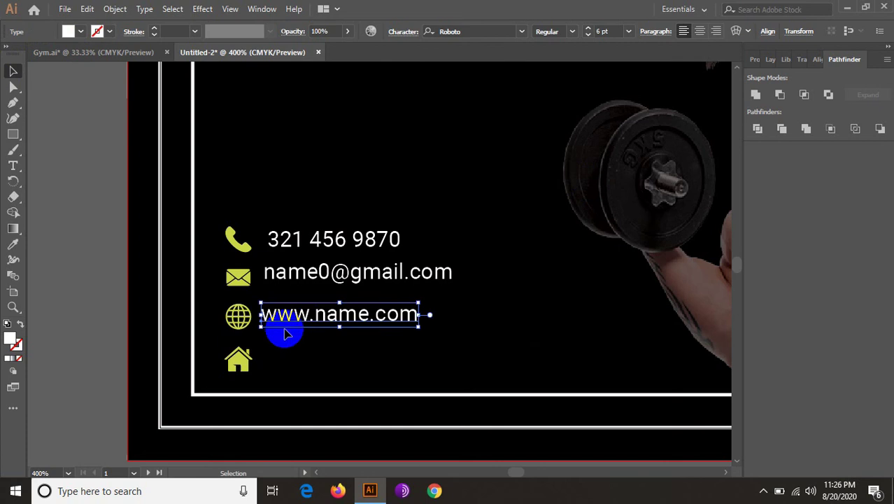
pyautogui.click(13, 165)
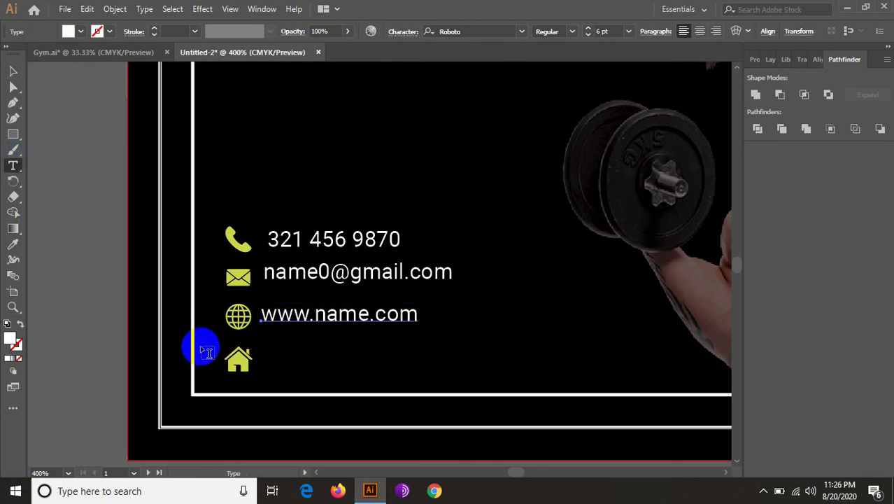
# Step: Start a white (FFFFFF) text line beside the home icon and begin the street number
pyautogui.click(263, 359)
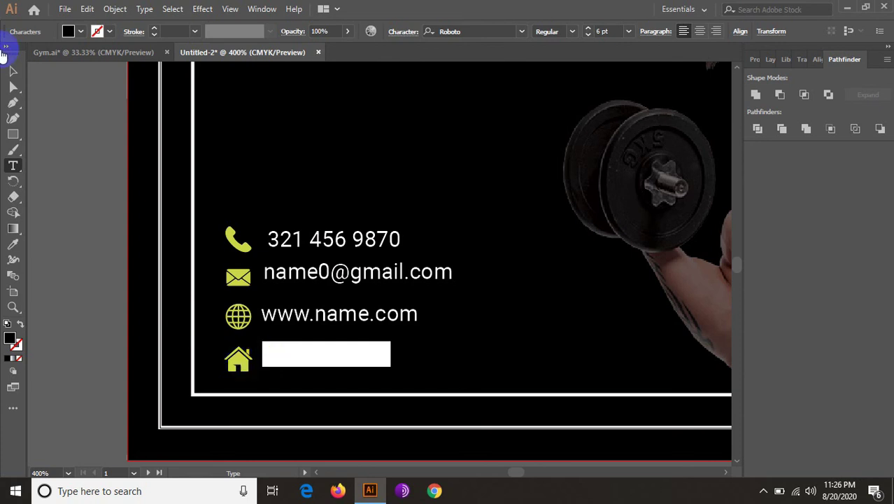
pyautogui.click(10, 338)
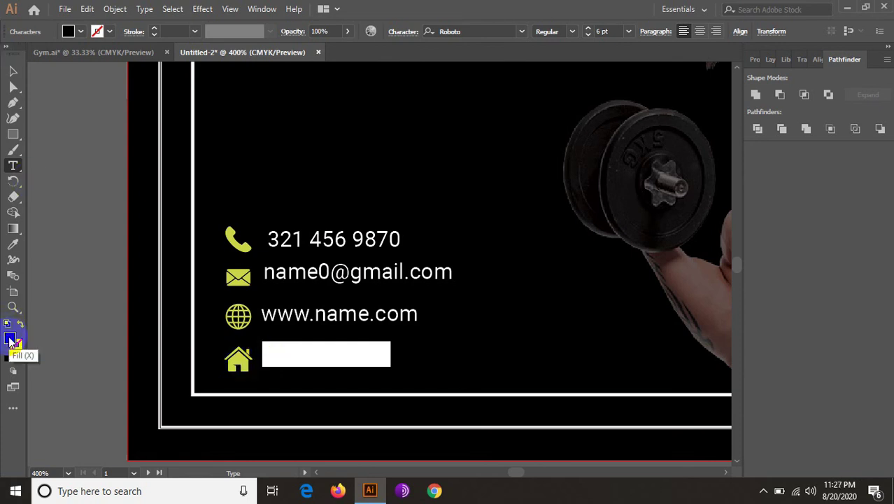
pyautogui.moveTo(284, 183); pyautogui.dragTo(277, 159)
pyautogui.click(581, 162)
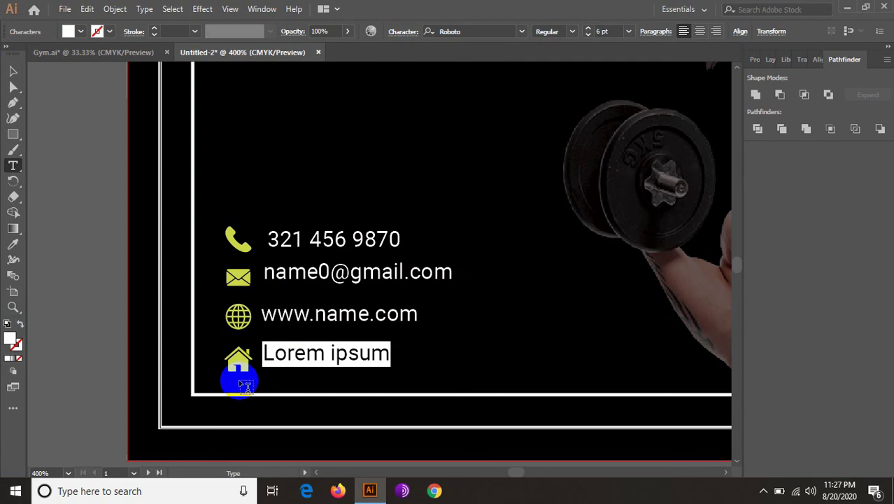
pyautogui.write('134')
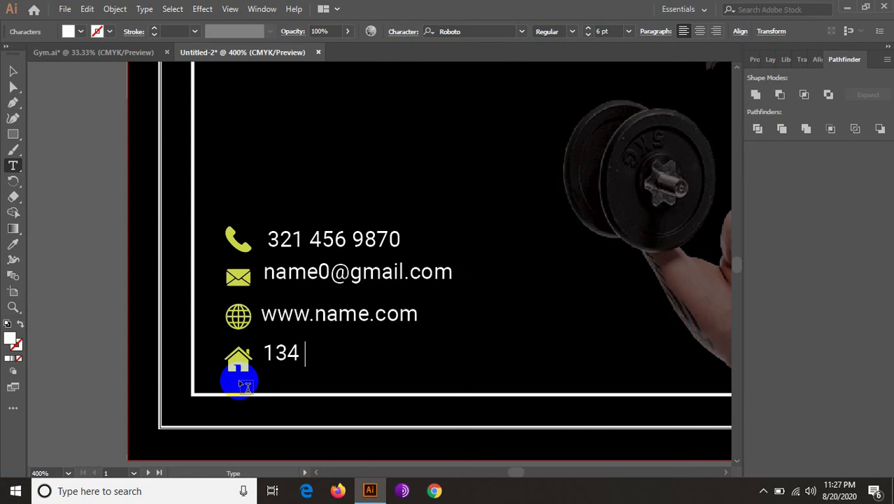
pyautogui.write('g')
pyautogui.write('e')
pyautogui.press('BackSpace')
pyautogui.press('BackSpace')
pyautogui.press('BackSpace')
pyautogui.press('BackSpace')
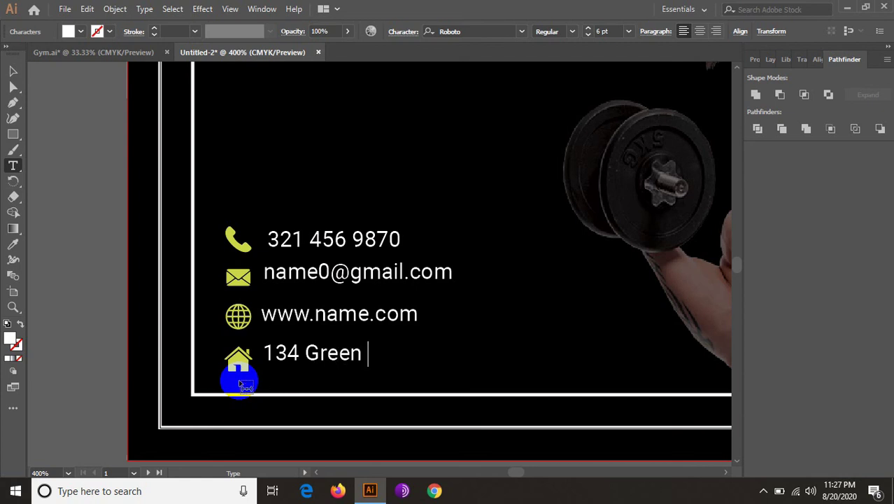
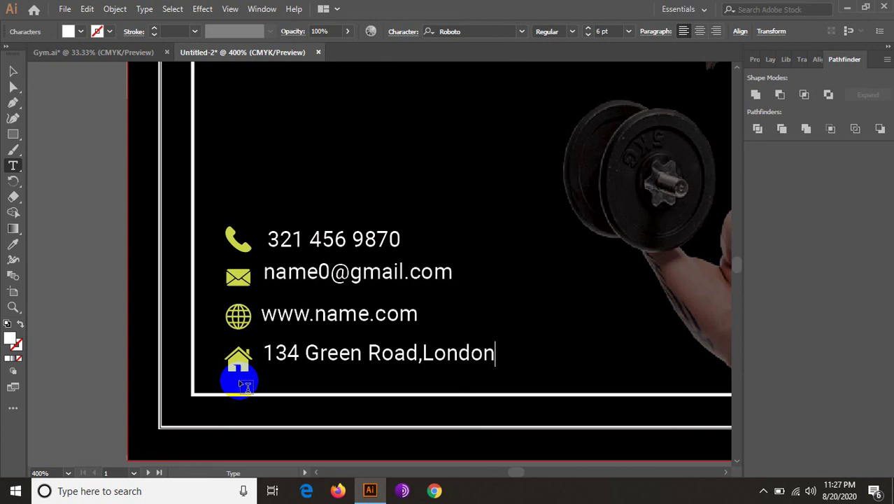
# Step: Finish typing the postal address and drag the line level with the home icon
pyautogui.press('BackSpace')
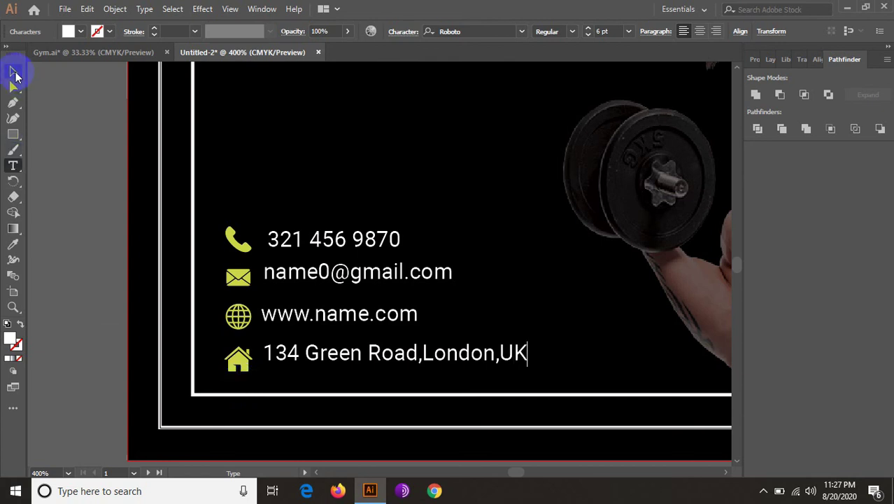
pyautogui.click(12, 71)
pyautogui.click(290, 357)
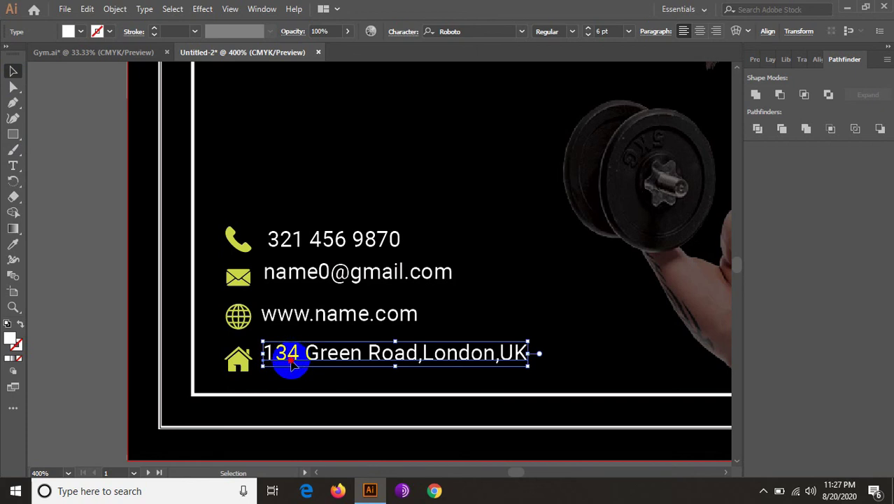
pyautogui.moveTo(292, 357); pyautogui.dragTo(291, 364)
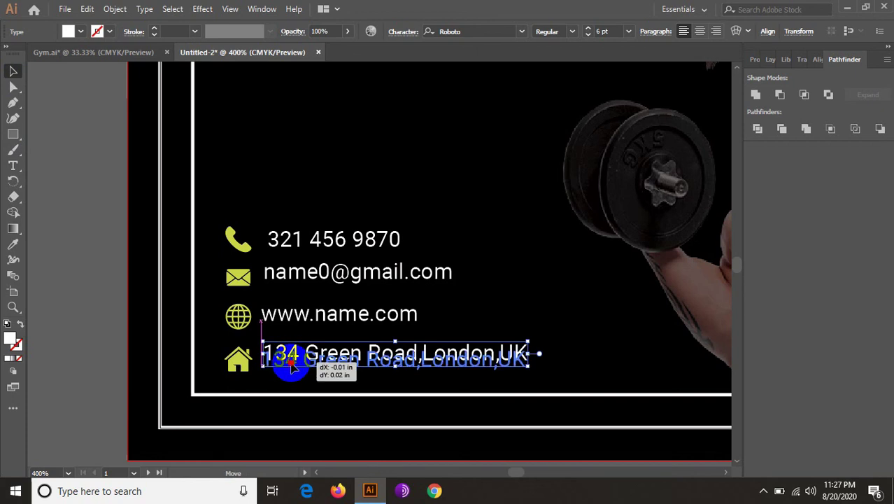
pyautogui.click(465, 296)
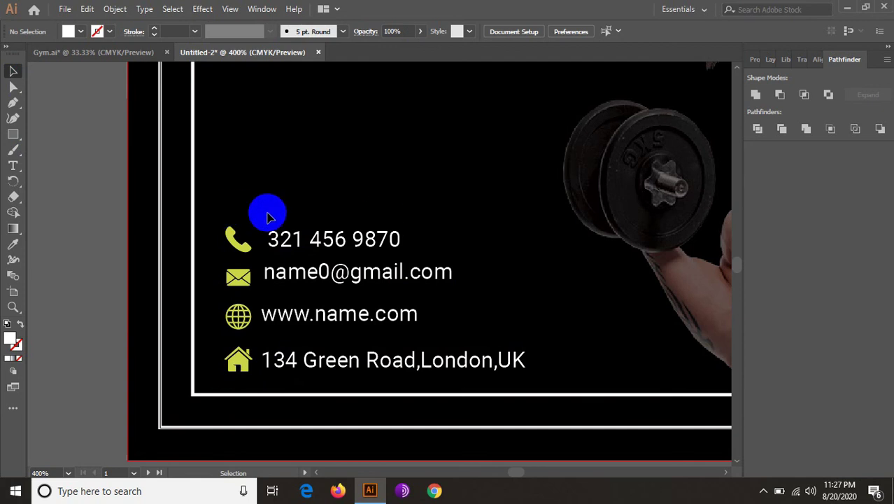
# Step: Select all four contact icons and apply Vertical Distribute Center to space them evenly
pyautogui.keyDown('ctrl'); pyautogui.keyDown('alt'); pyautogui.click(405, 216); pyautogui.keyUp('alt'); pyautogui.keyUp('ctrl')
pyautogui.keyDown('ctrl'); pyautogui.keyDown('alt'); pyautogui.click(371, 238); pyautogui.keyUp('alt'); pyautogui.keyUp('ctrl')
pyautogui.keyDown('ctrl'); pyautogui.click(409, 313); pyautogui.keyUp('ctrl')
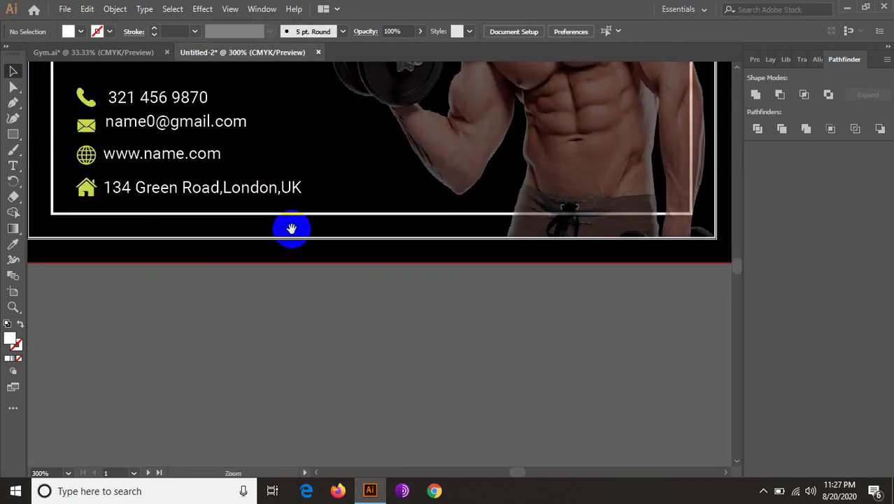
pyautogui.scroll(5, 366, 297)
pyautogui.hscroll(-4, 365, 298)
pyautogui.moveTo(371, 313); pyautogui.dragTo(375, 326)
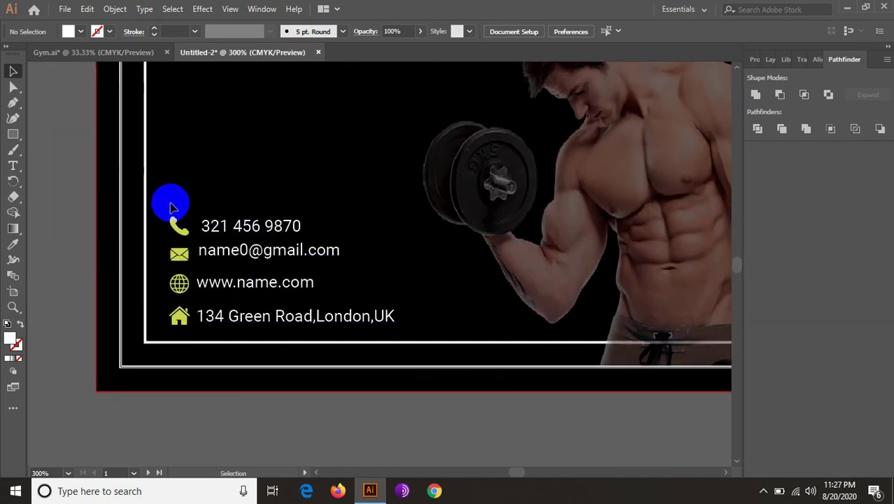
pyautogui.click(179, 282)
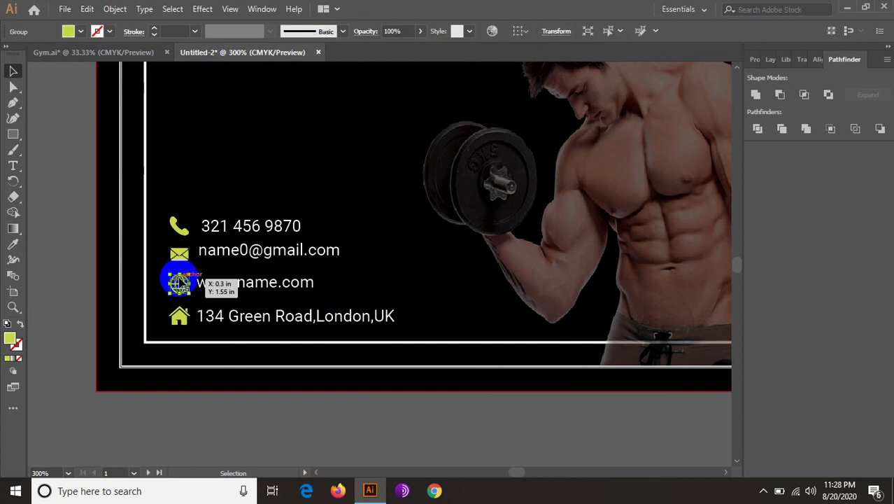
pyautogui.click(178, 254)
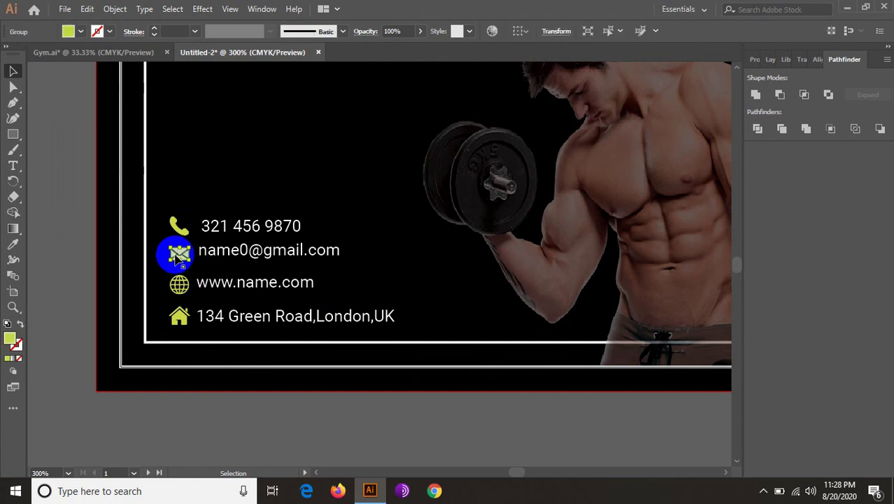
pyautogui.click(180, 228)
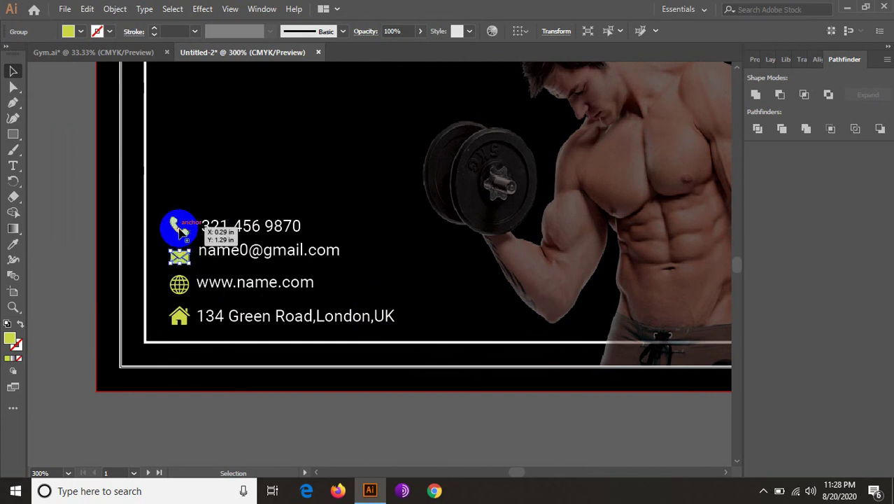
pyautogui.click(238, 199)
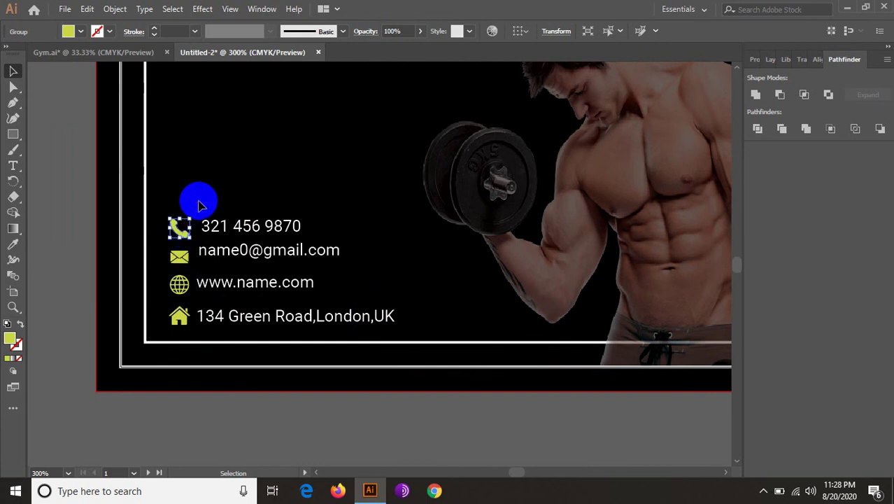
pyautogui.moveTo(175, 203); pyautogui.dragTo(179, 315)
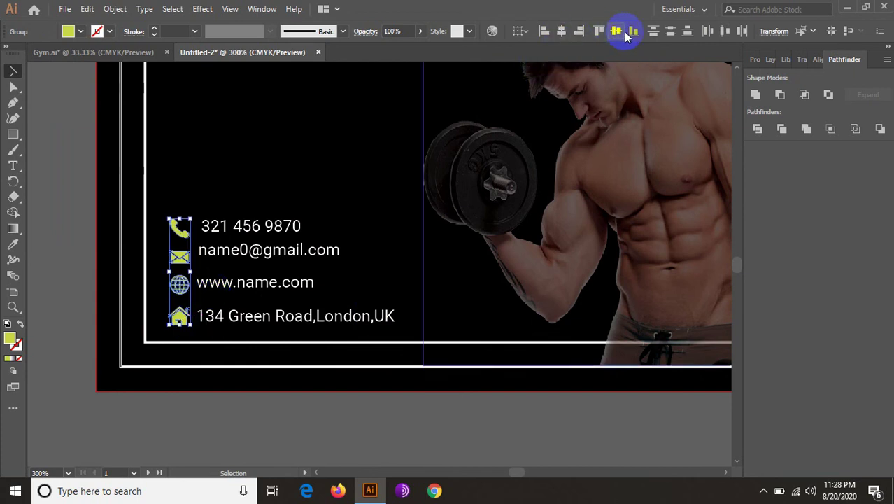
pyautogui.click(669, 31)
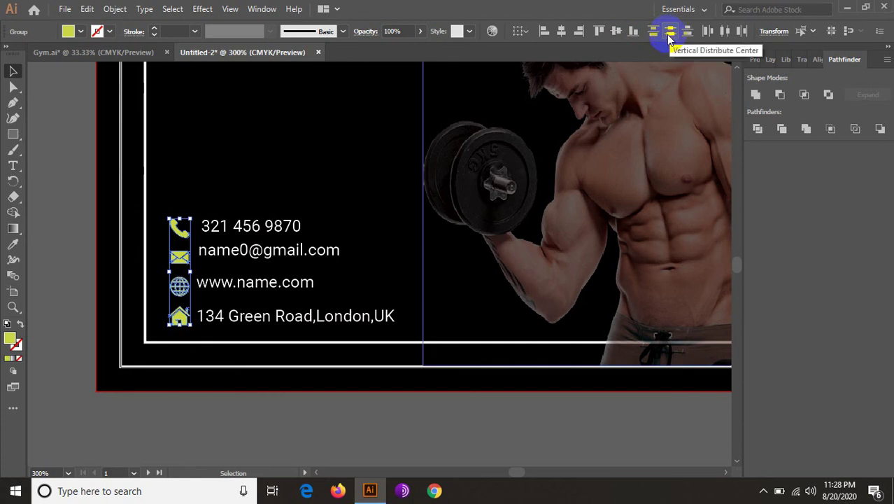
pyautogui.click(294, 171)
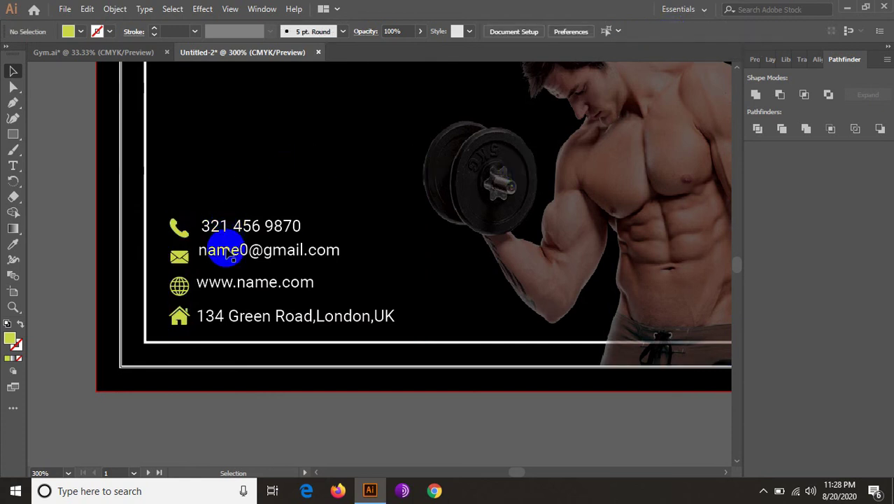
# Step: Lower the phone and e-mail lines slightly, then left-align all four contact text lines
pyautogui.moveTo(225, 257); pyautogui.dragTo(225, 262)
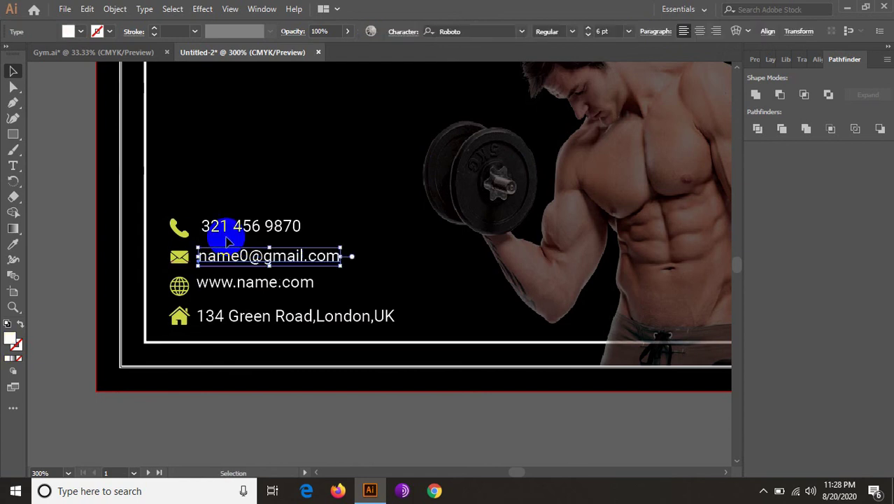
pyautogui.moveTo(233, 230); pyautogui.dragTo(233, 237)
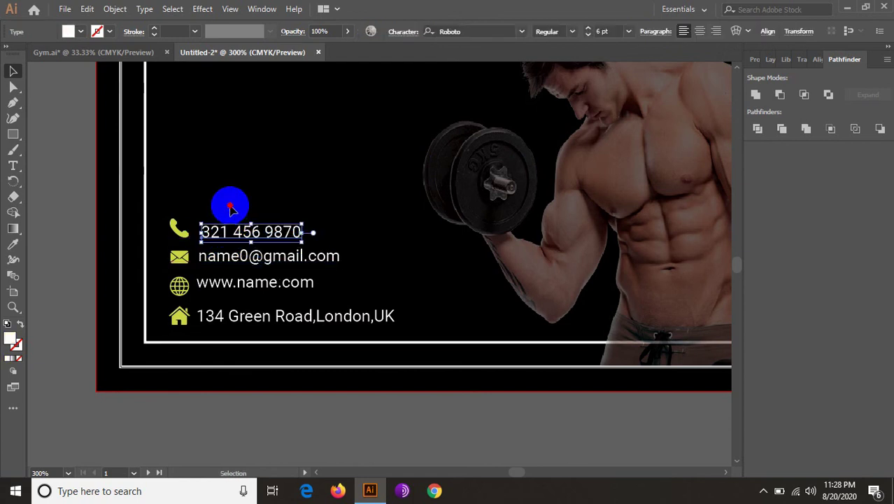
pyautogui.moveTo(217, 201); pyautogui.dragTo(245, 327)
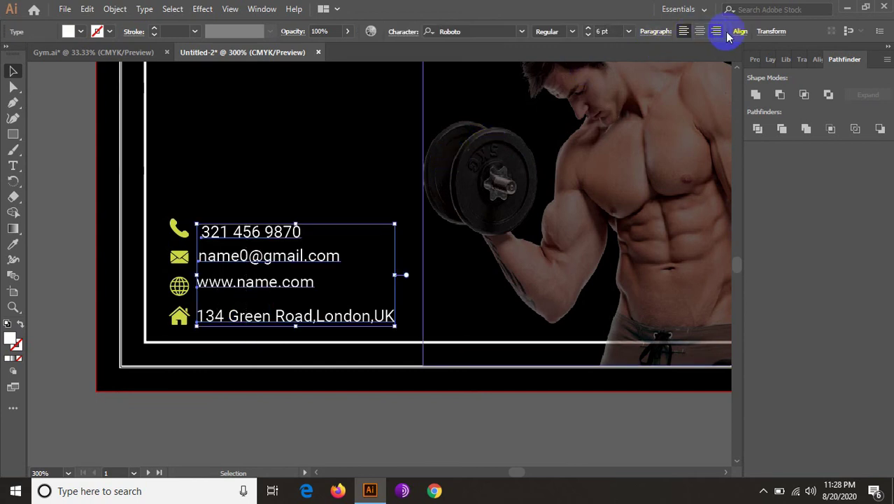
pyautogui.click(734, 35)
pyautogui.click(608, 67)
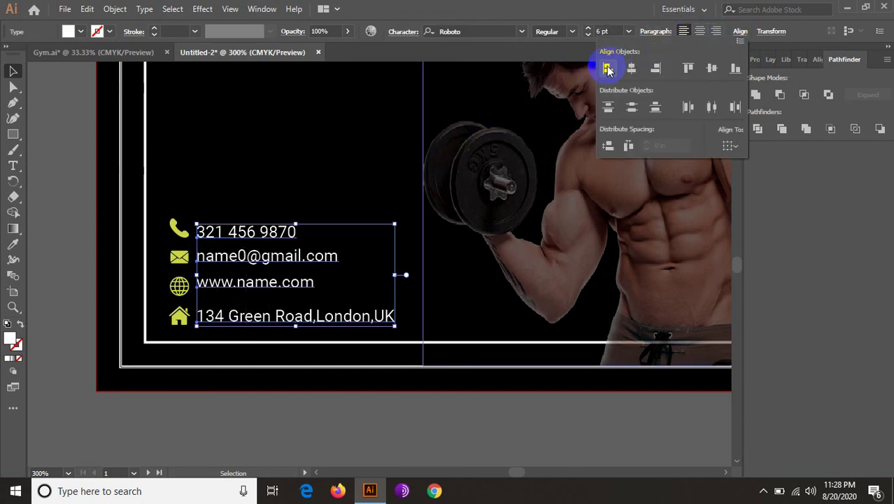
pyautogui.click(277, 145)
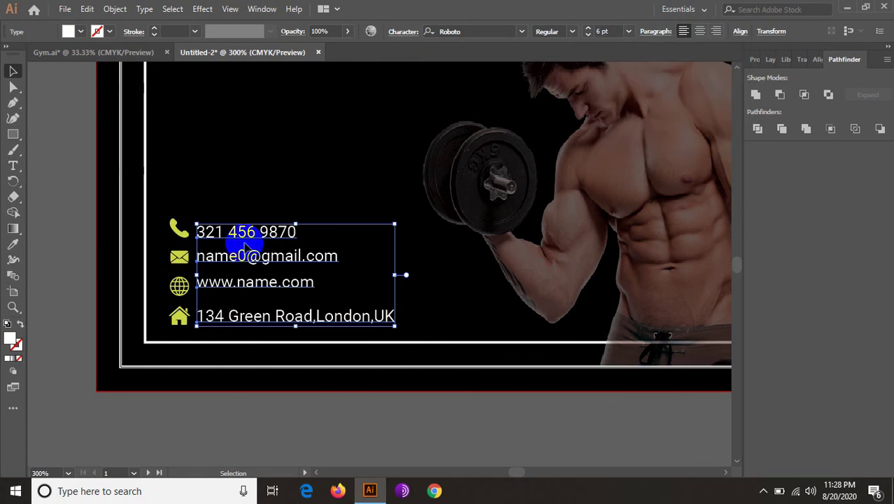
# Step: Nudge the address line up slightly and zoom in on the contact text
pyautogui.click(235, 299)
pyautogui.click(226, 319)
pyautogui.moveTo(225, 320); pyautogui.dragTo(224, 317)
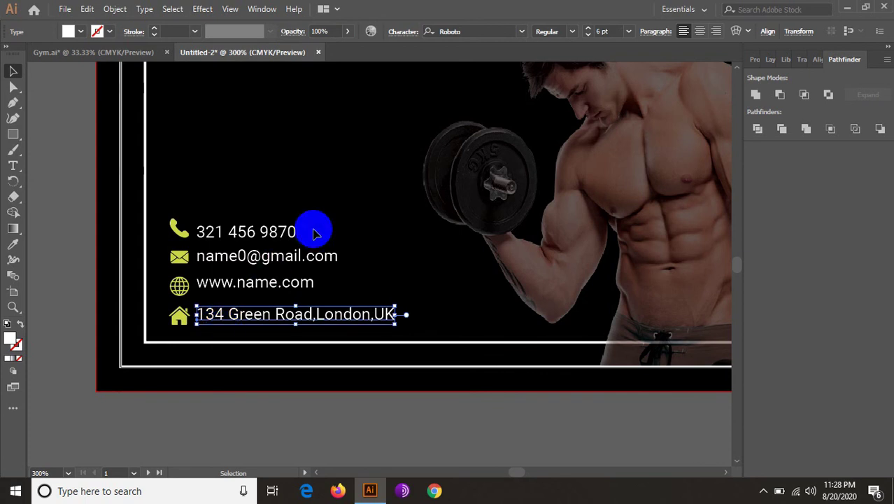
pyautogui.click(260, 298)
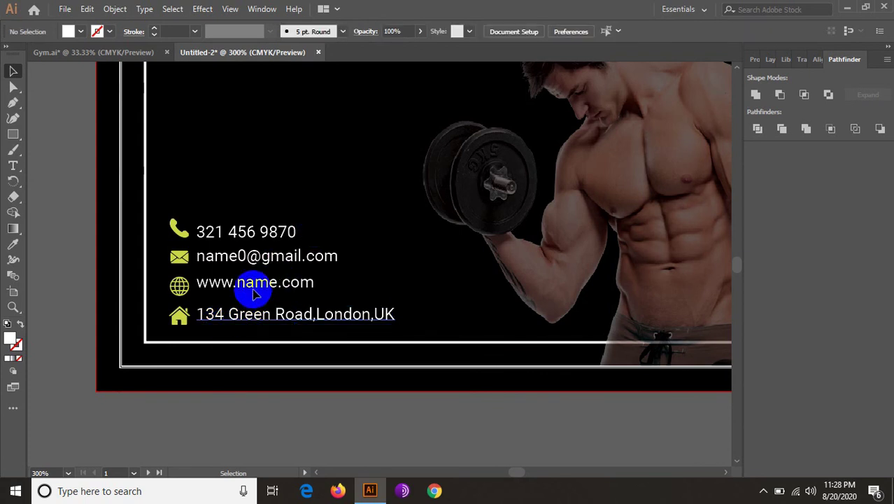
pyautogui.hotkey('ctrl', '+')
pyautogui.hotkey('ctrl', '+')
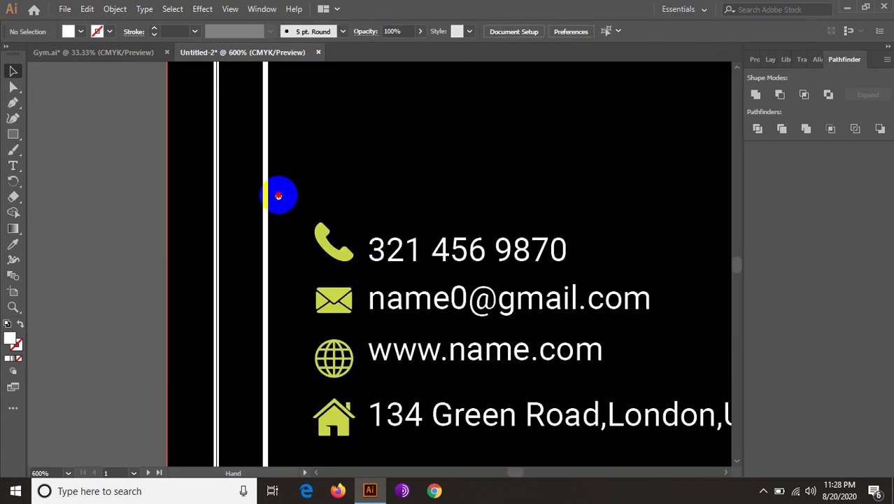
pyautogui.scroll(-3, 278, 196)
pyautogui.hscroll(3, 278, 196)
pyautogui.moveTo(294, 258); pyautogui.dragTo(313, 293)
pyautogui.scroll(-1, 326, 248)
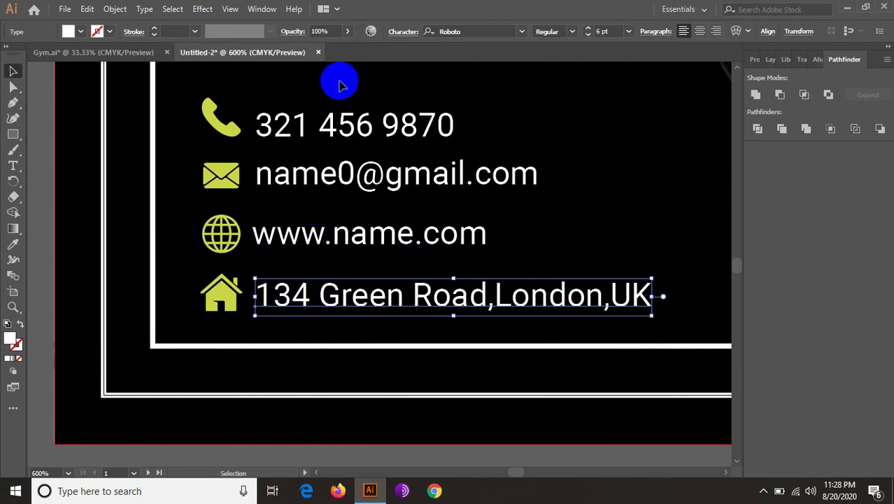
# Step: Show the rulers and place a horizontal guide just under the address line
pyautogui.hotkey('ctrl', 'r')
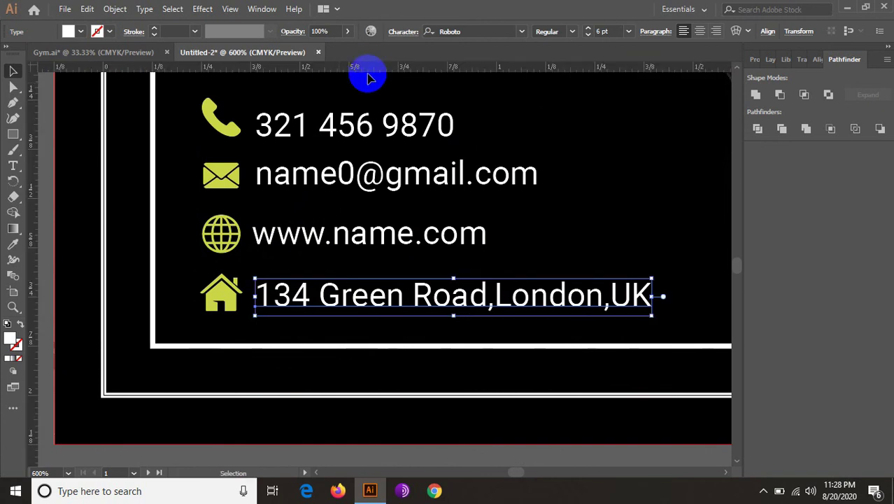
pyautogui.moveTo(374, 68); pyautogui.dragTo(377, 139)
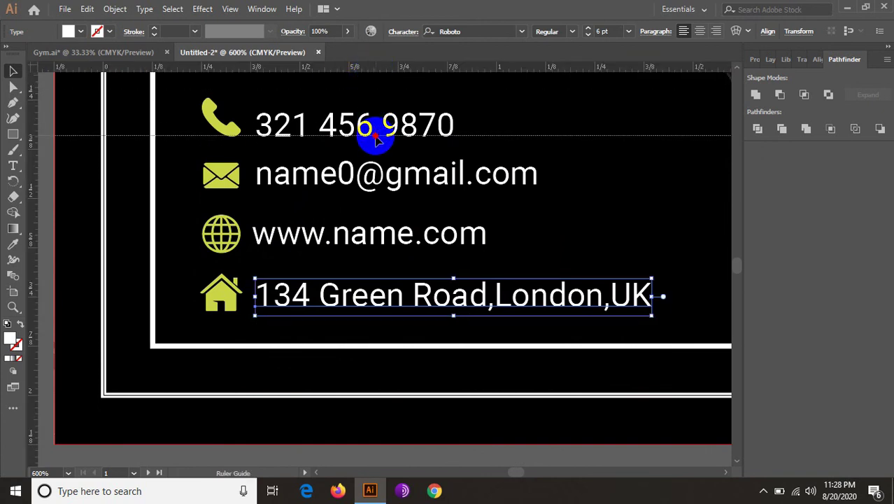
pyautogui.moveTo(377, 139); pyautogui.dragTo(375, 190)
pyautogui.moveTo(375, 234); pyautogui.dragTo(361, 316)
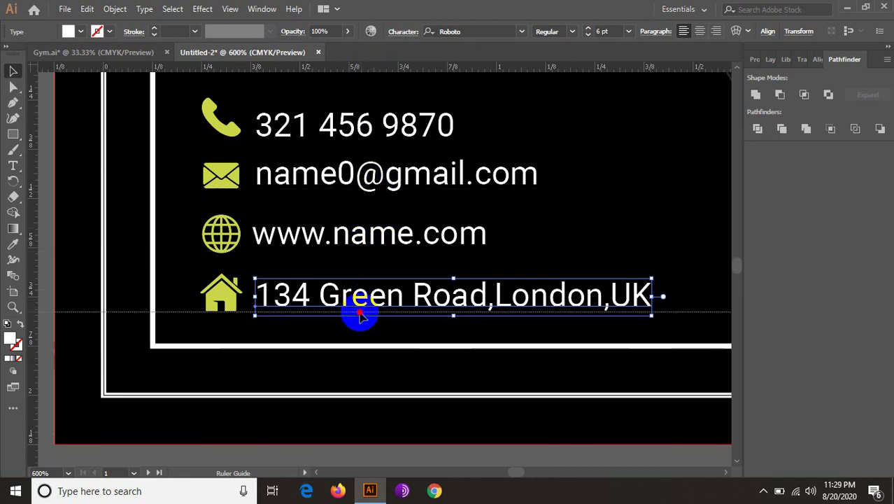
pyautogui.moveTo(359, 316); pyautogui.dragTo(359, 315)
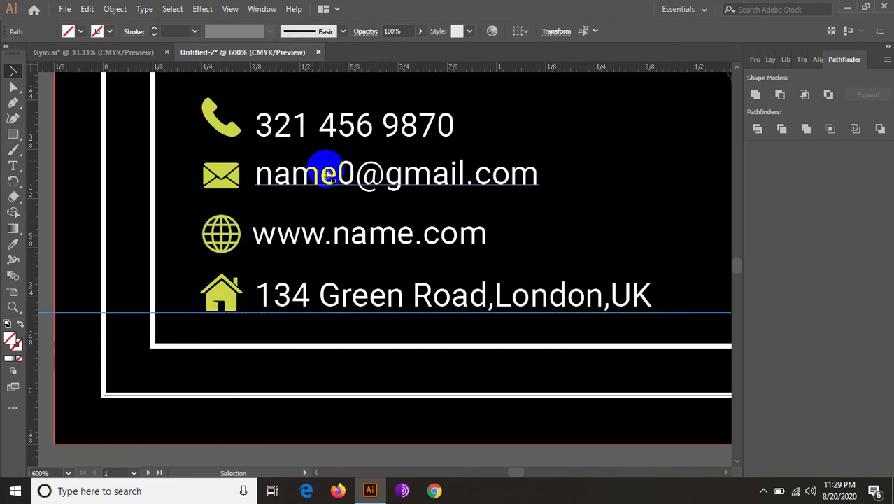
# Step: Rescale the yellow icon group to match the height of the contact text lines
pyautogui.hotkey('ctrl', '-')
pyautogui.moveTo(370, 188); pyautogui.dragTo(360, 119)
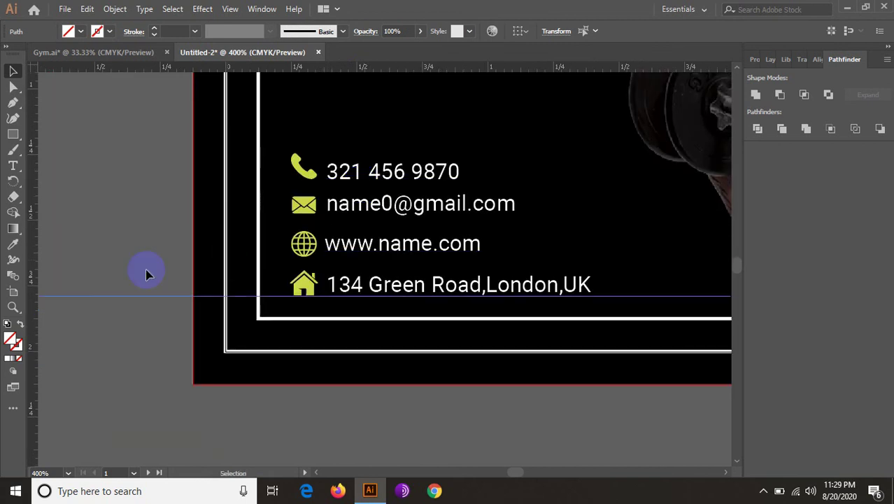
pyautogui.click(147, 312)
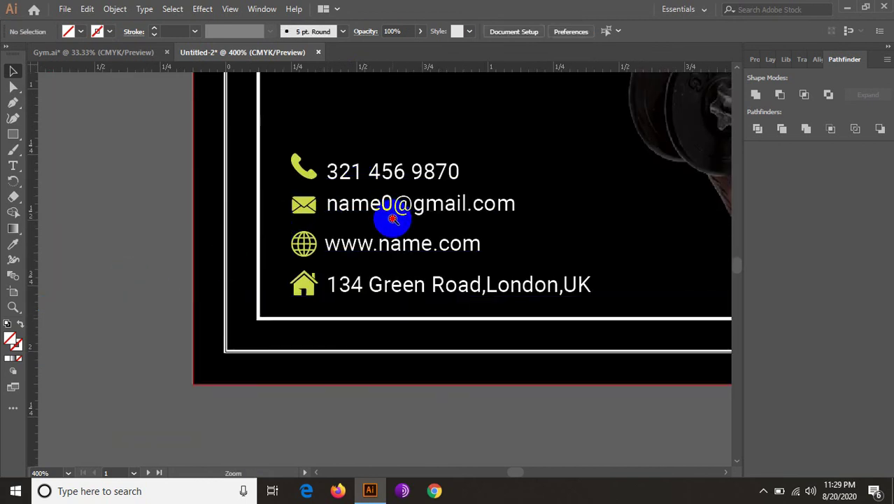
pyautogui.keyDown('alt'); pyautogui.click(394, 219); pyautogui.keyUp('alt')
pyautogui.keyDown('alt'); pyautogui.click(391, 220); pyautogui.keyUp('alt')
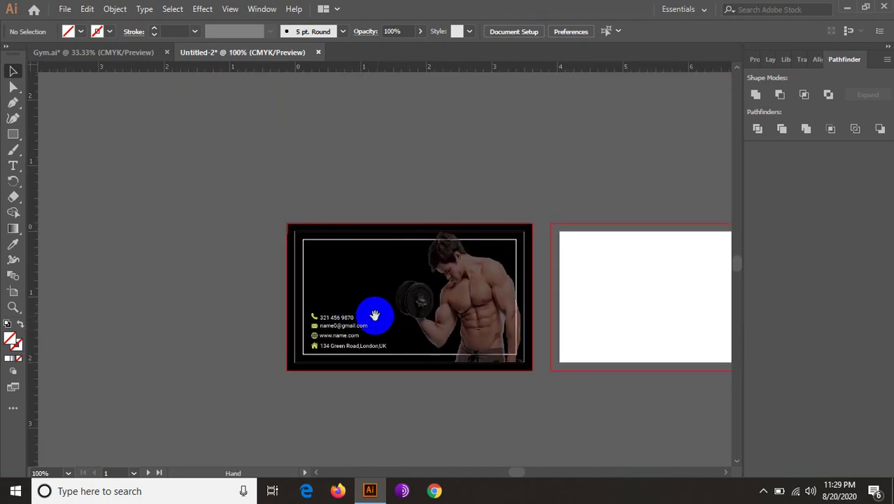
pyautogui.click(364, 327)
pyautogui.click(425, 231)
pyautogui.scroll(5, 378, 361)
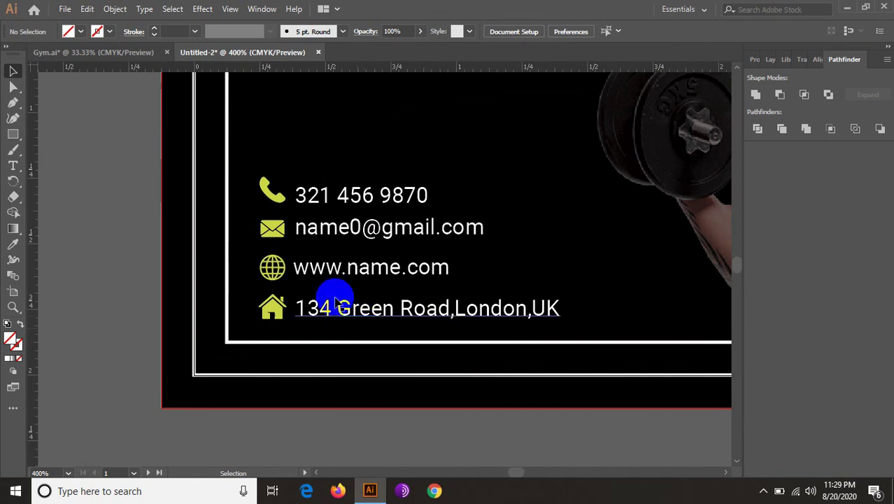
pyautogui.moveTo(247, 163)
pyautogui.mouseDown()
pyautogui.moveTo(277, 311)
pyautogui.moveTo(289, 324)
pyautogui.mouseUp()
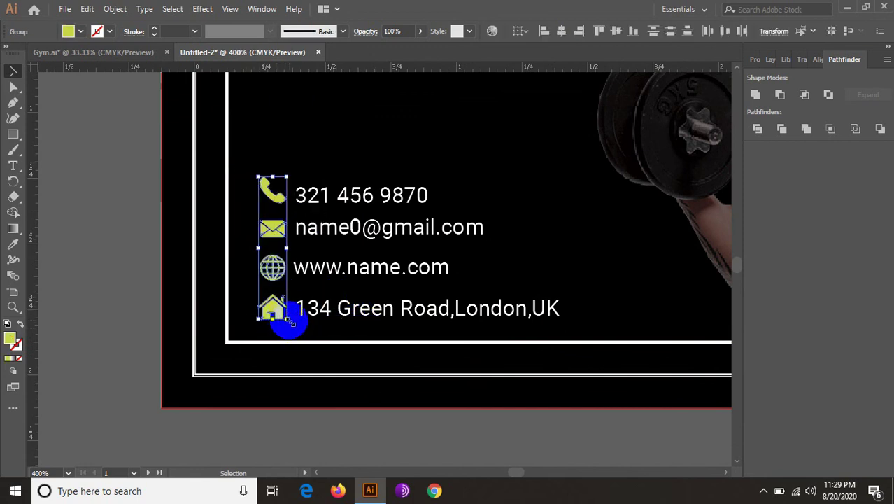
pyautogui.moveTo(289, 322); pyautogui.dragTo(289, 318)
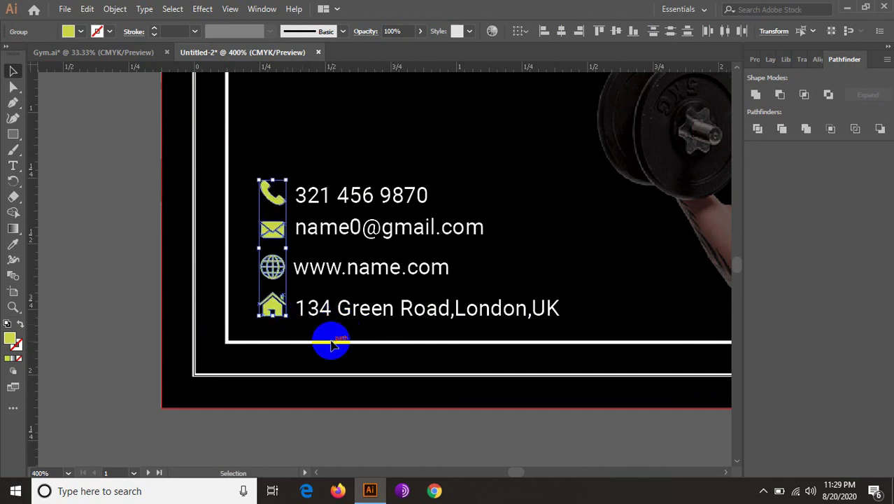
# Step: Nudge the address line up slightly
pyautogui.scroll(2, 333, 350)
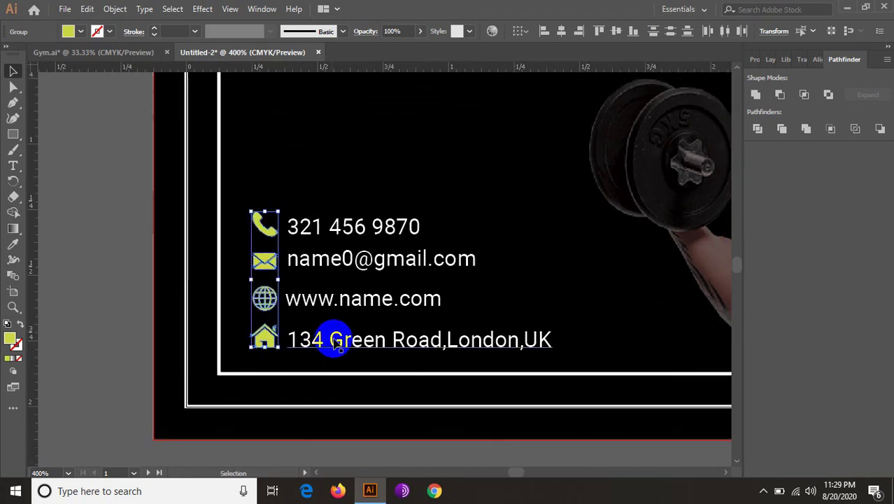
pyautogui.click(341, 350)
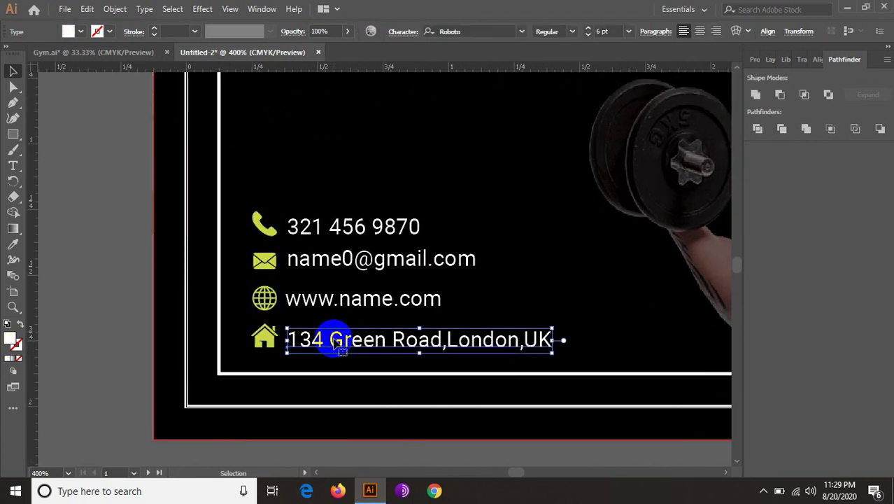
pyautogui.press('Up')
pyautogui.press('Up')
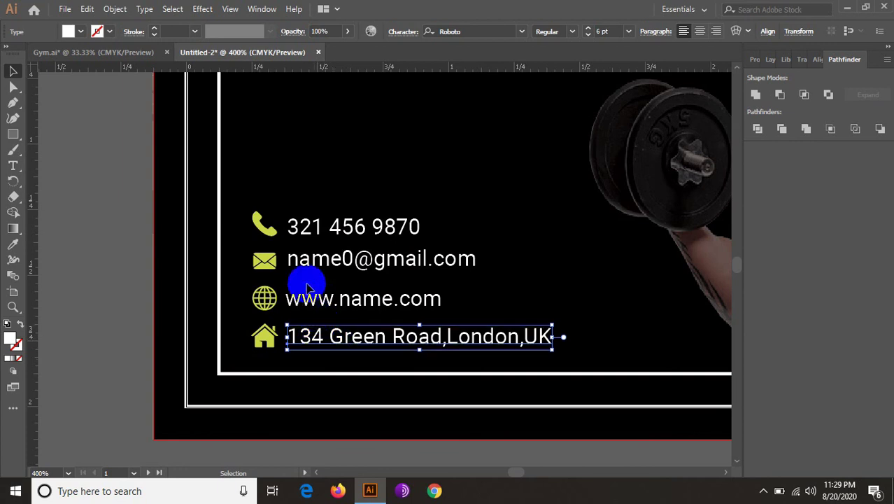
pyautogui.click(313, 265)
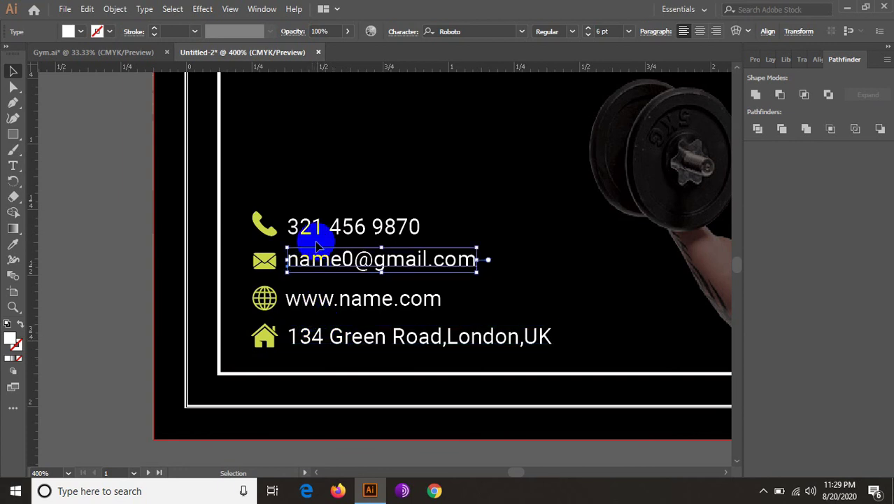
pyautogui.click(341, 183)
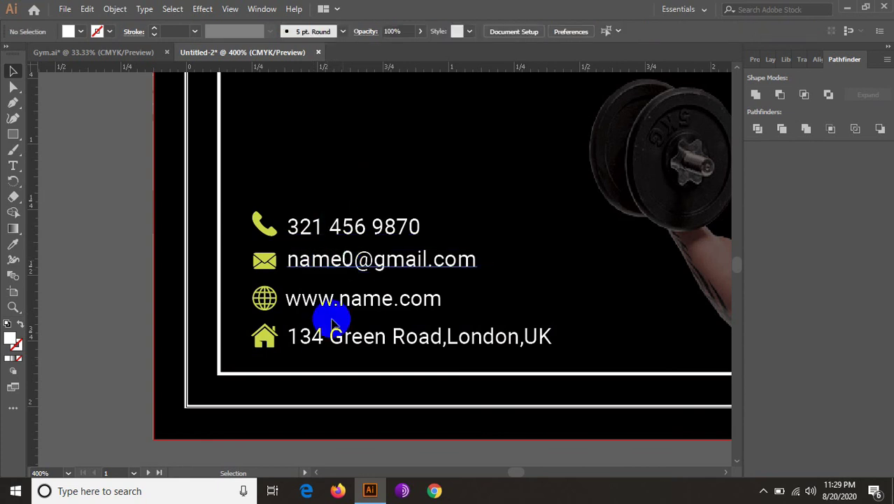
pyautogui.click(334, 339)
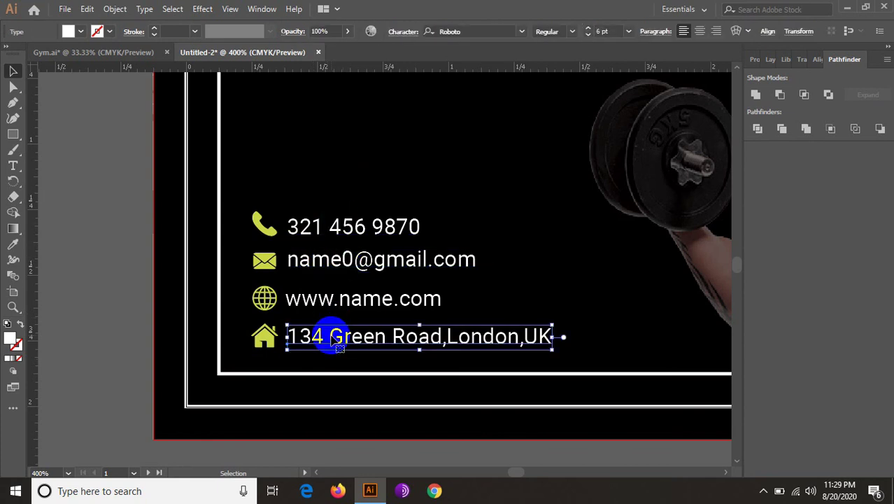
pyautogui.click(375, 391)
# Step: Left-align the four contact text lines with Horizontal Align Left
pyautogui.moveTo(306, 192); pyautogui.dragTo(376, 348)
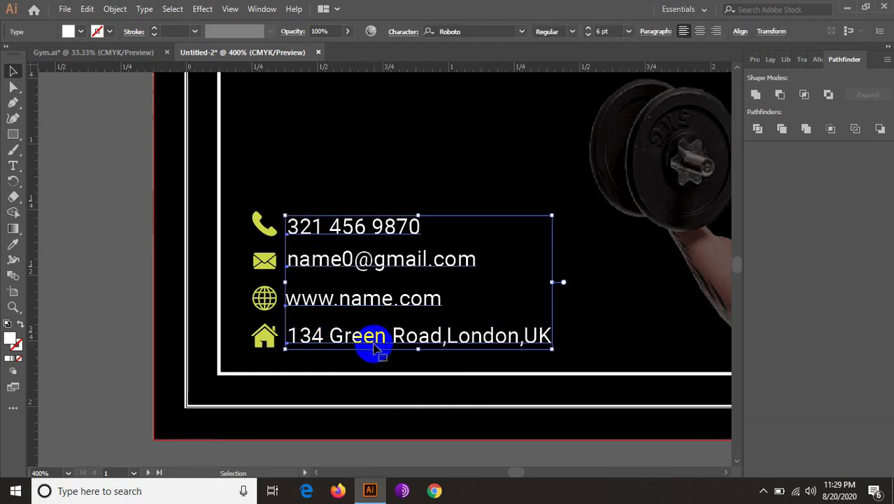
pyautogui.click(741, 31)
pyautogui.click(607, 68)
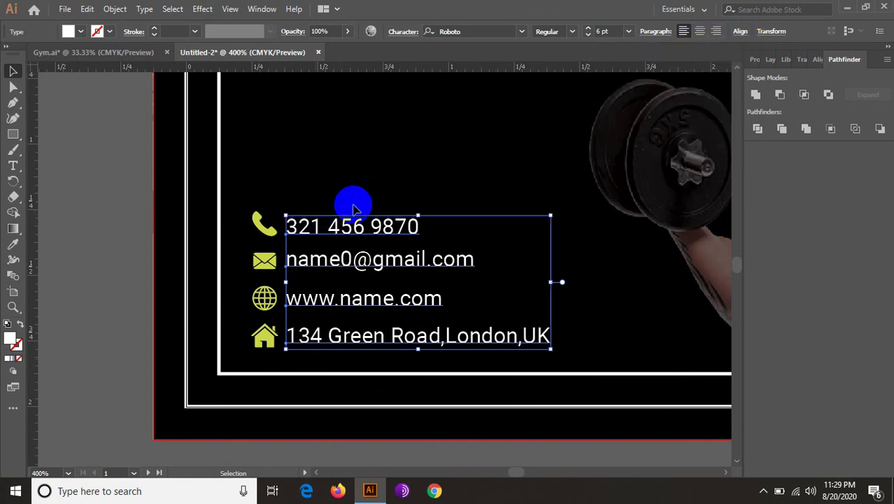
pyautogui.press('a')
pyautogui.press('v')
pyautogui.hotkey('ctrl', '-')
pyautogui.hotkey('ctrl', '-')
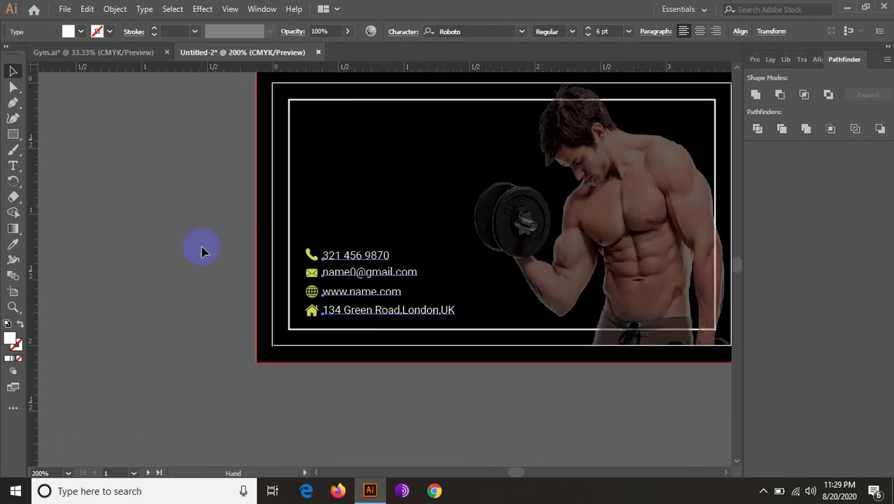
# Step: Type the trainer's name as 12 pt white Roboto text at the card's top left
pyautogui.click(197, 249)
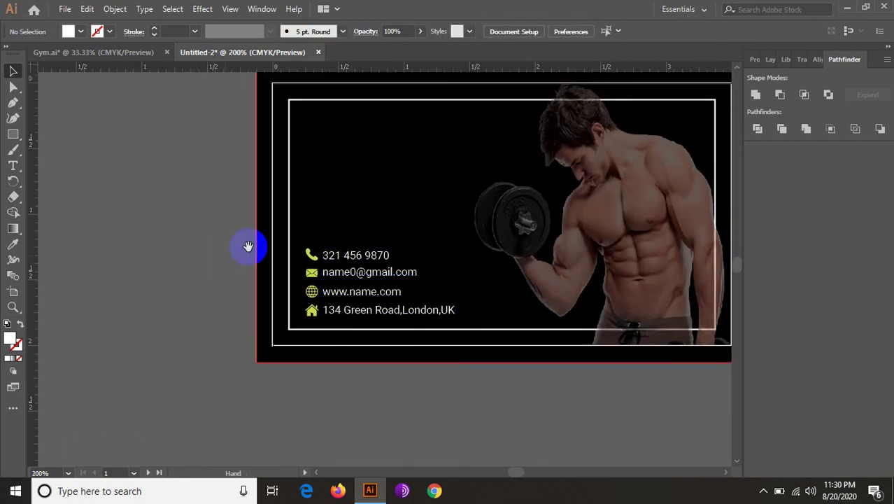
pyautogui.click(260, 212)
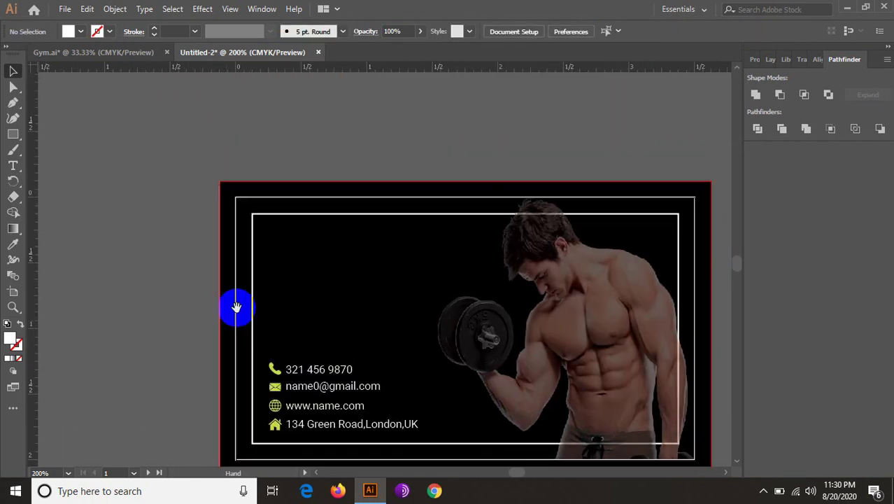
pyautogui.moveTo(260, 212); pyautogui.dragTo(236, 272)
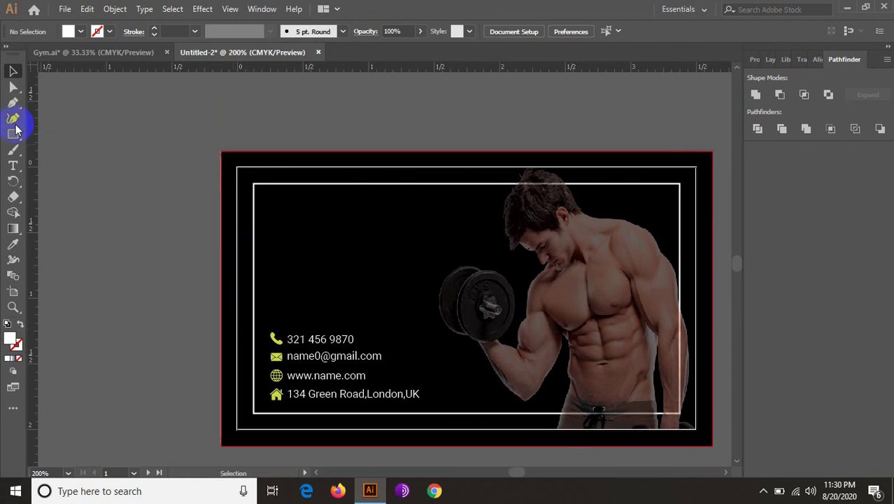
pyautogui.click(12, 166)
pyautogui.moveTo(271, 225)
pyautogui.mouseDown()
pyautogui.moveTo(278, 242)
pyautogui.moveTo(277, 224)
pyautogui.mouseUp()
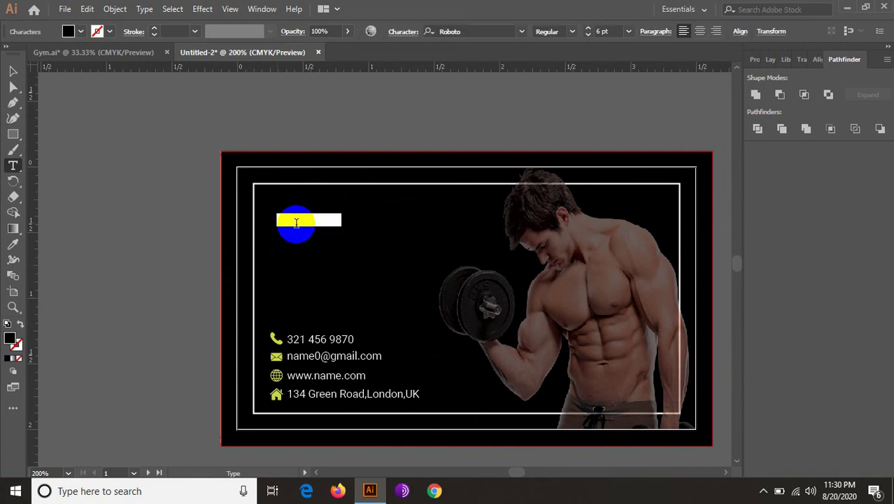
pyautogui.click(629, 32)
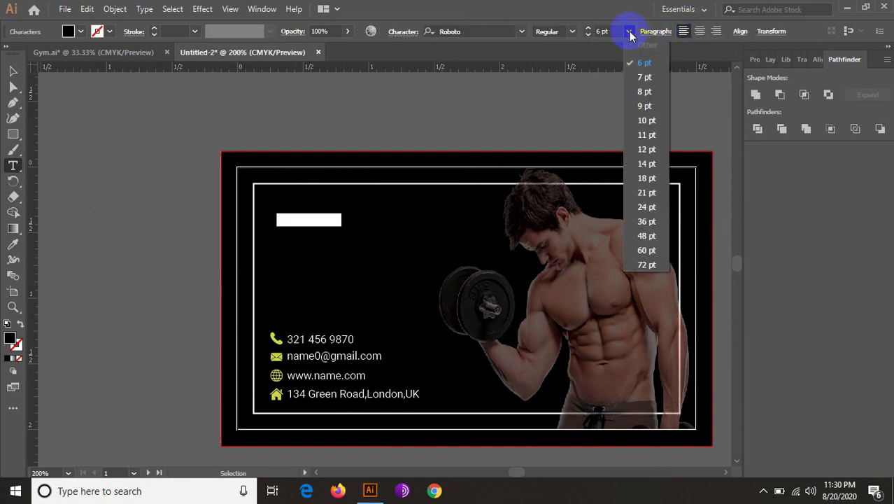
pyautogui.click(644, 151)
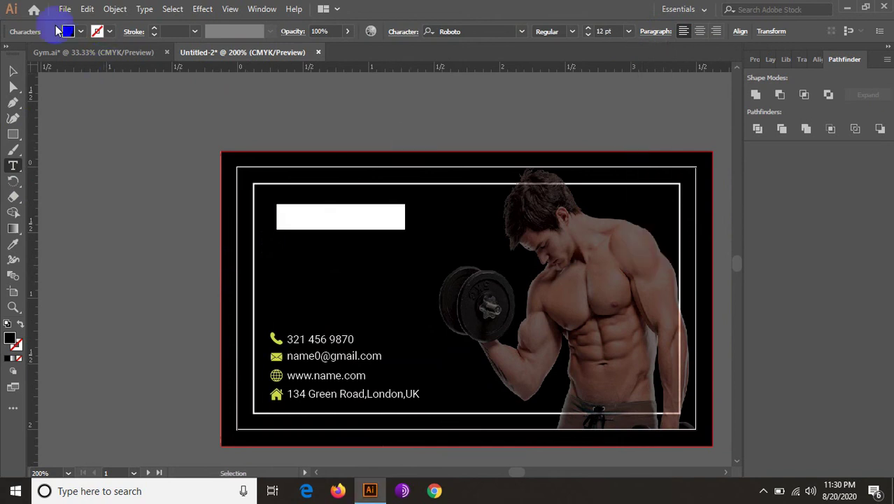
pyautogui.click(68, 33)
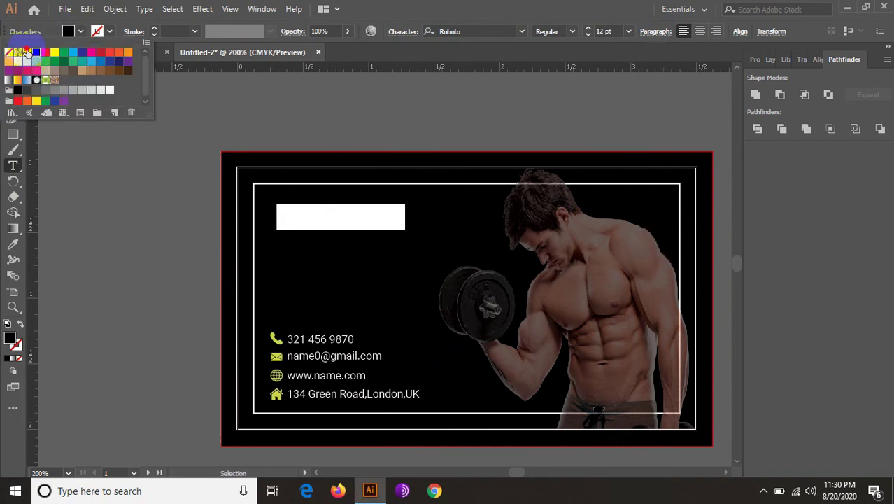
pyautogui.click(26, 52)
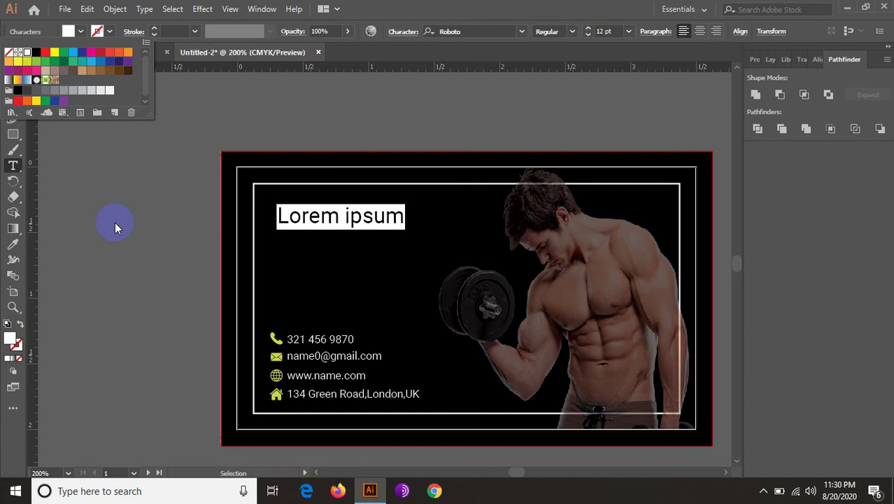
pyautogui.write('R')
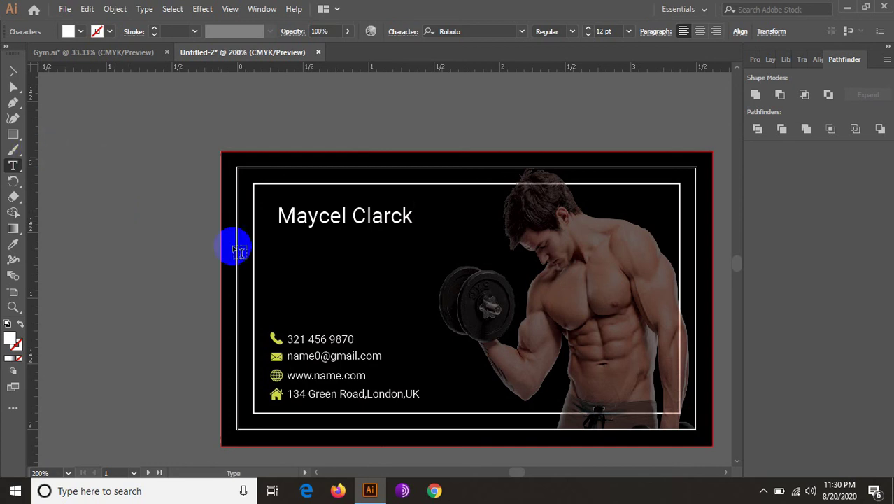
pyautogui.click(14, 165)
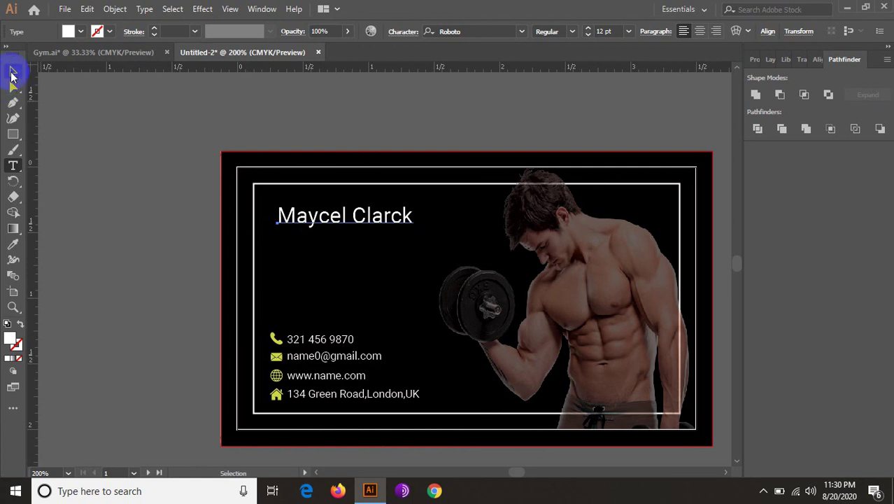
# Step: Nudge the name heading slightly left and down
pyautogui.click(12, 71)
pyautogui.click(236, 176)
pyautogui.click(338, 231)
pyautogui.moveTo(329, 226); pyautogui.dragTo(325, 230)
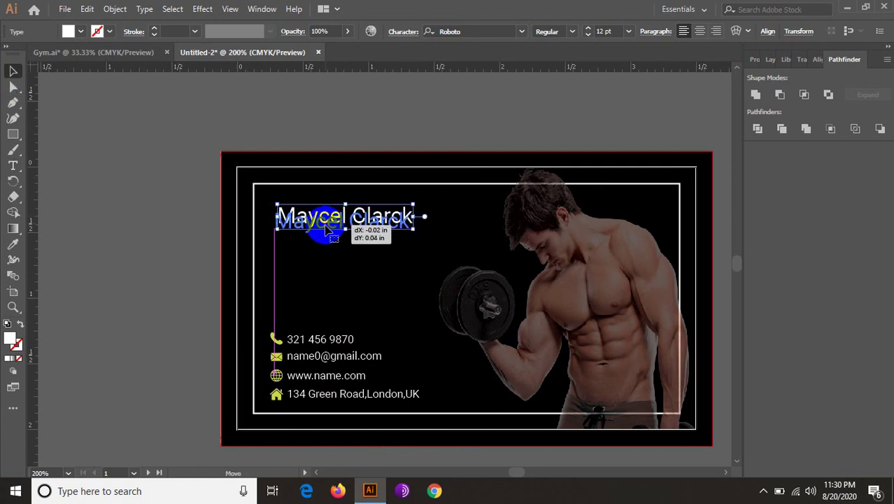
# Step: Add a white 8 pt 'Gym Trainer' text line below the name
pyautogui.click(13, 165)
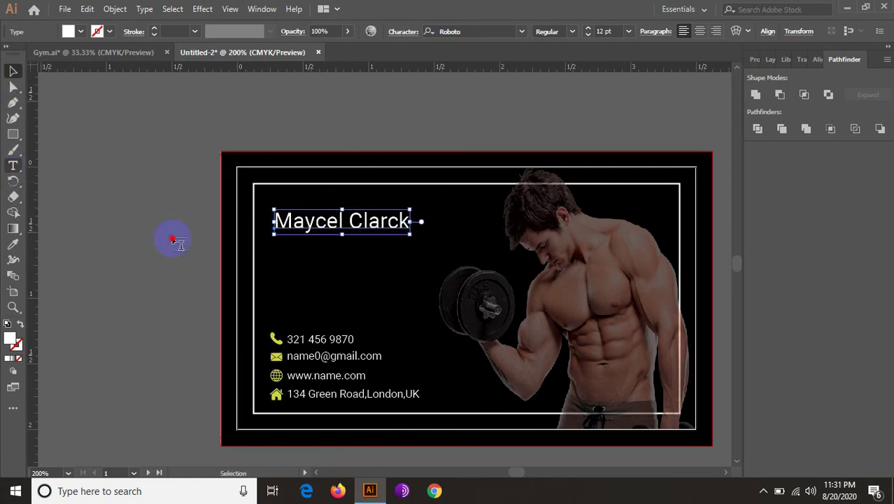
pyautogui.click(278, 260)
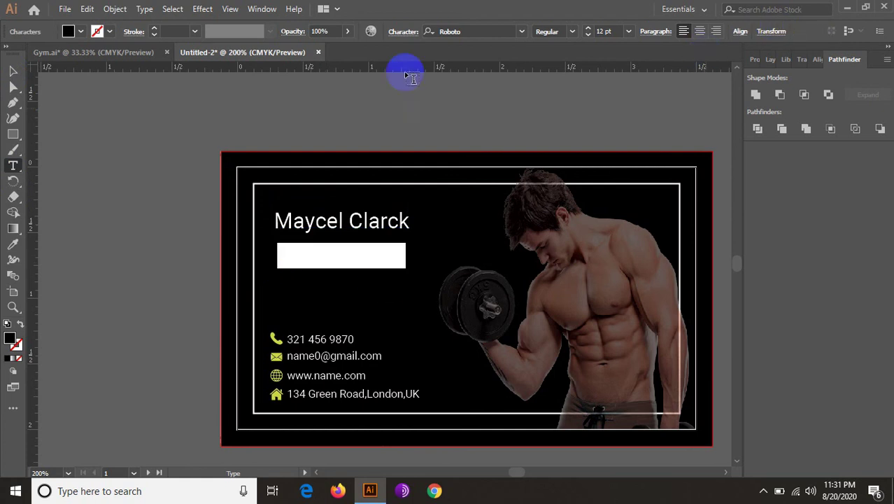
pyautogui.click(68, 32)
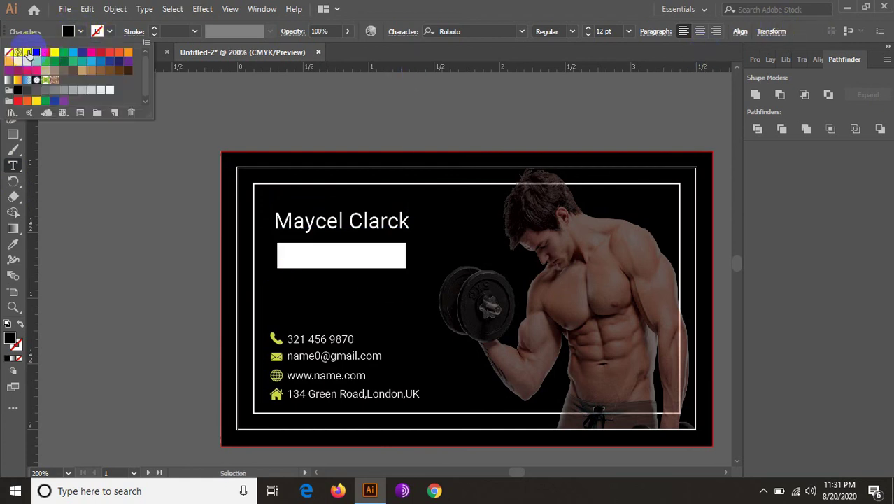
pyautogui.click(27, 52)
pyautogui.click(628, 32)
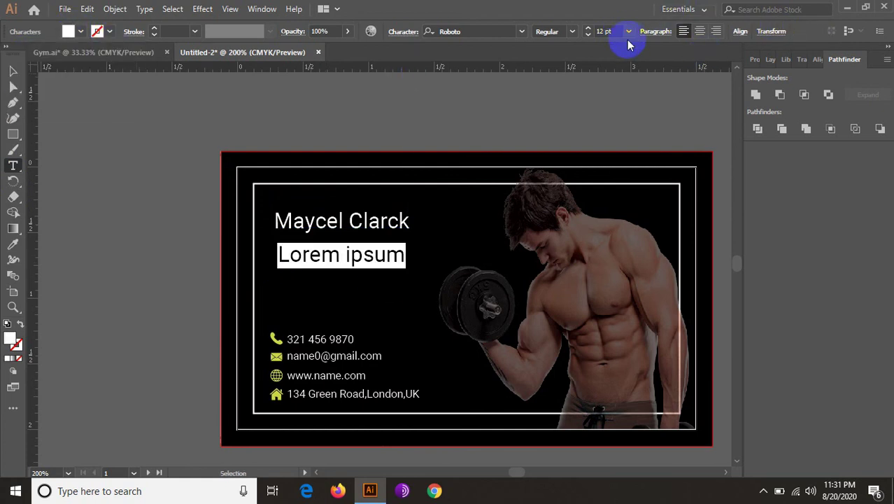
pyautogui.click(628, 31)
pyautogui.click(644, 64)
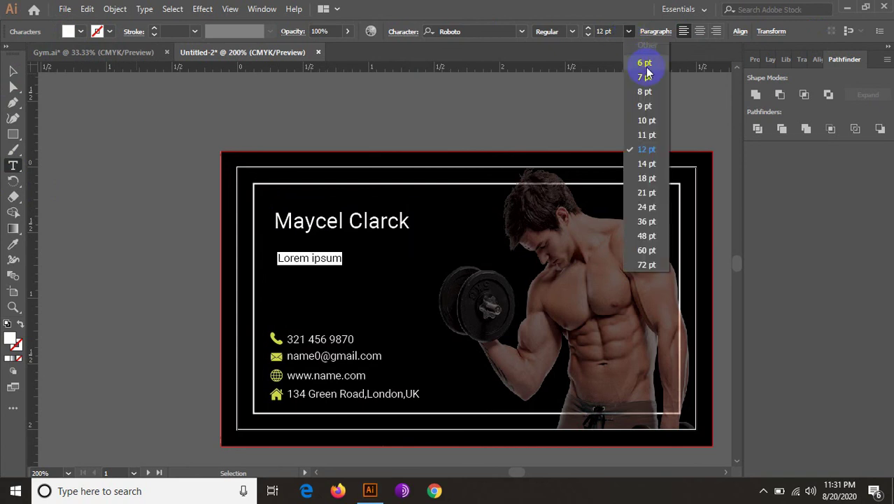
pyautogui.click(645, 92)
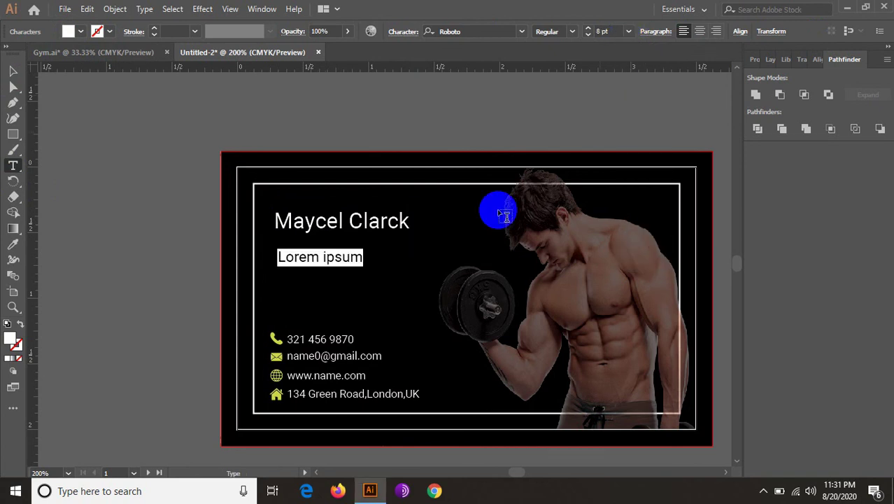
pyautogui.write('Gym Trainer')
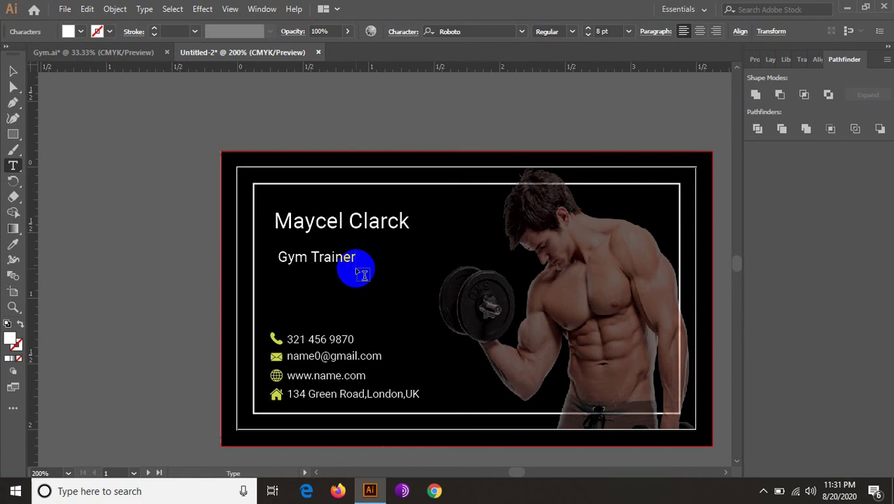
# Step: Move 'Gym Trainer' up-left so it sits directly beneath the name
pyautogui.click(12, 71)
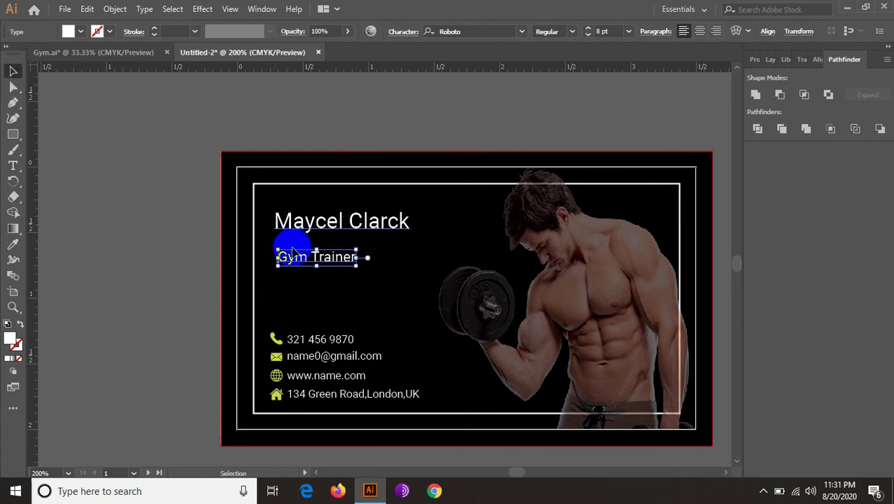
pyautogui.moveTo(293, 252); pyautogui.dragTo(277, 247)
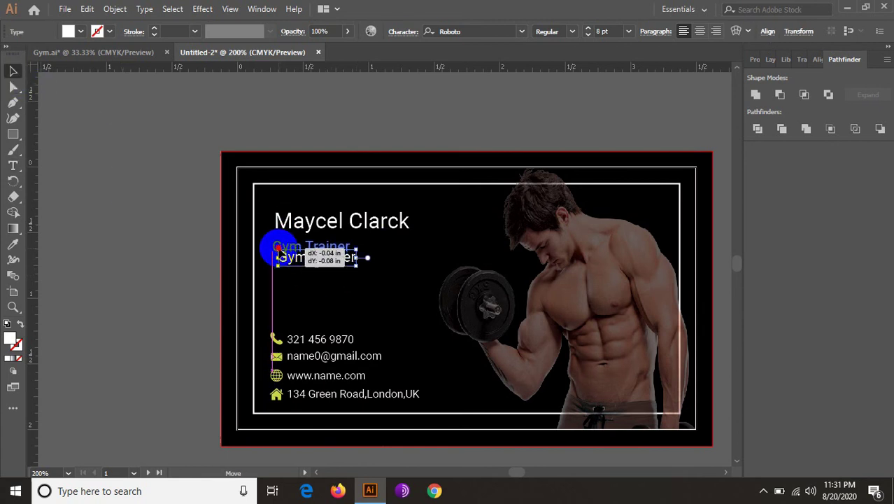
pyautogui.moveTo(278, 248); pyautogui.dragTo(276, 245)
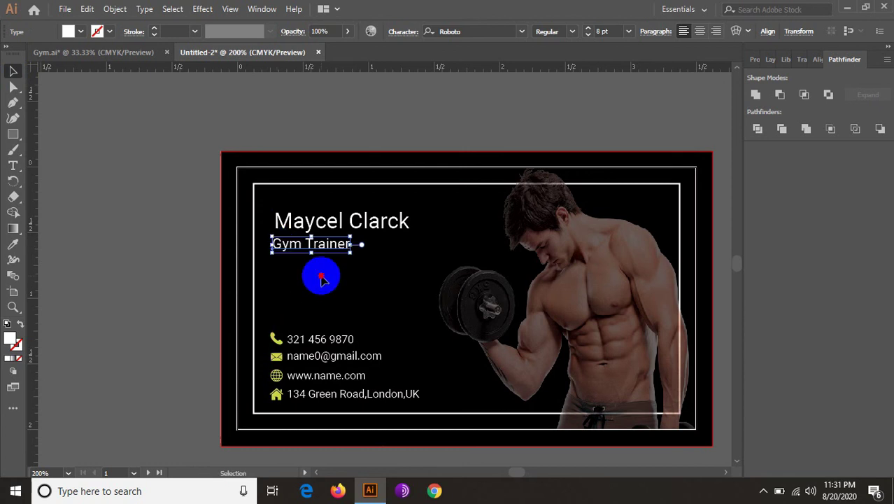
pyautogui.click(328, 280)
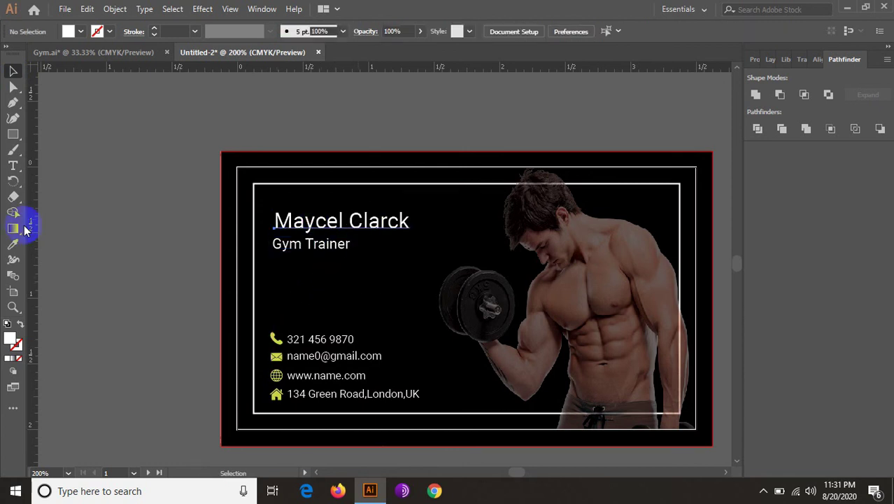
# Step: Bring the yellow rectangle from Gym.ai into the card file, left of the card, and enlarge it
pyautogui.click(93, 52)
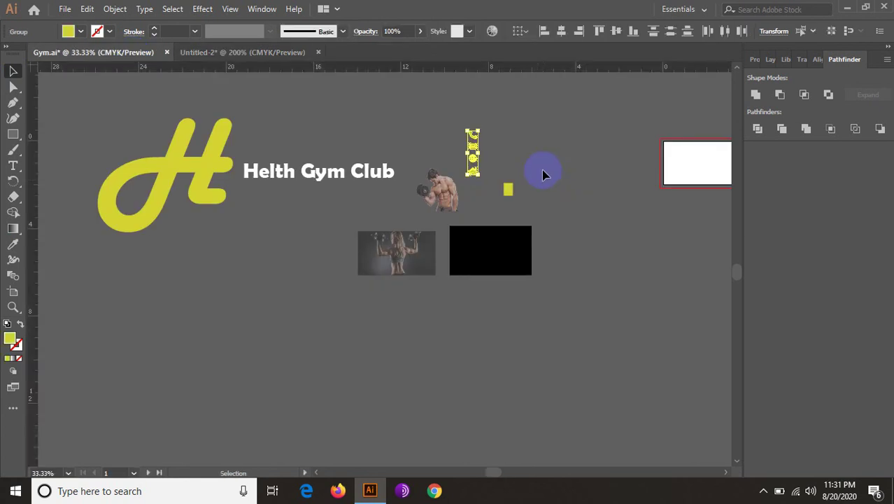
pyautogui.moveTo(506, 196); pyautogui.dragTo(184, 154)
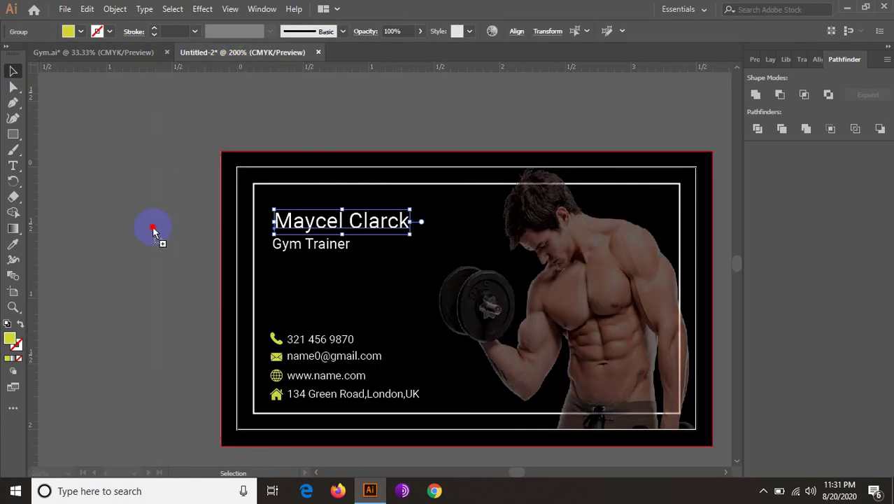
pyautogui.moveTo(154, 231); pyautogui.dragTo(189, 264)
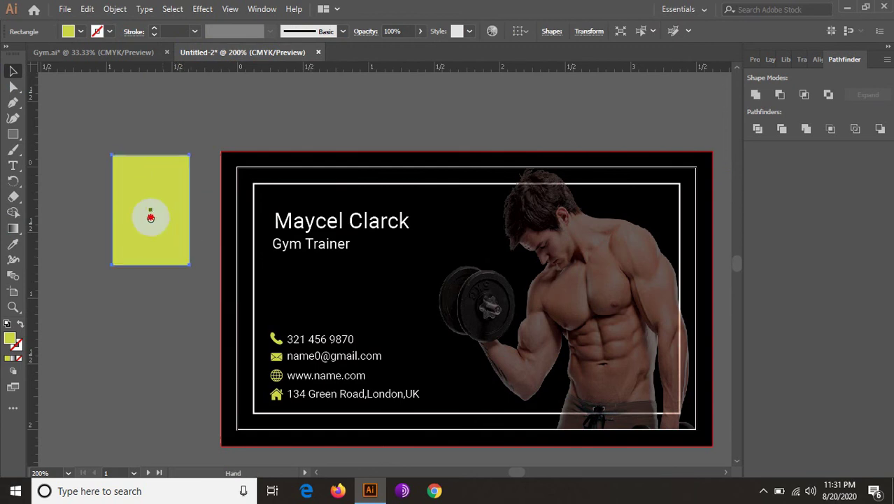
pyautogui.moveTo(156, 228); pyautogui.dragTo(128, 228)
# Step: Give the name the rectangle's yellow-green colour via Eyedropper and set it to Bold
pyautogui.click(168, 287)
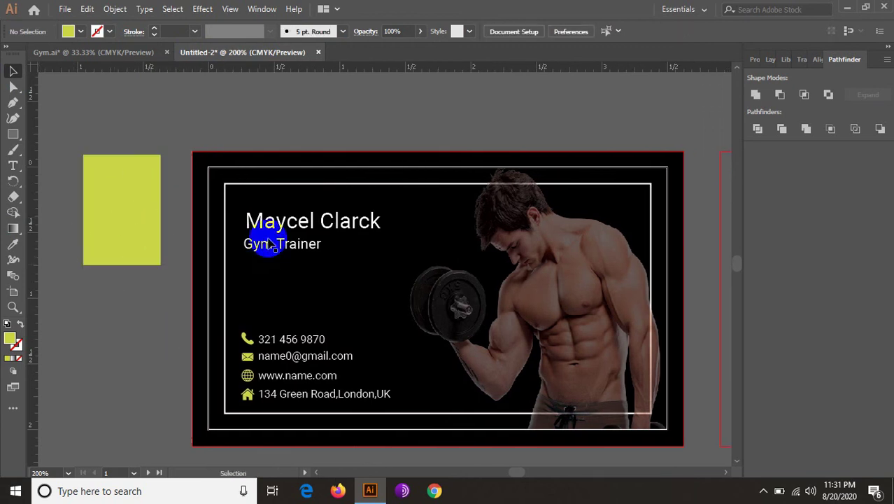
pyautogui.click(265, 221)
pyautogui.click(20, 243)
pyautogui.click(108, 206)
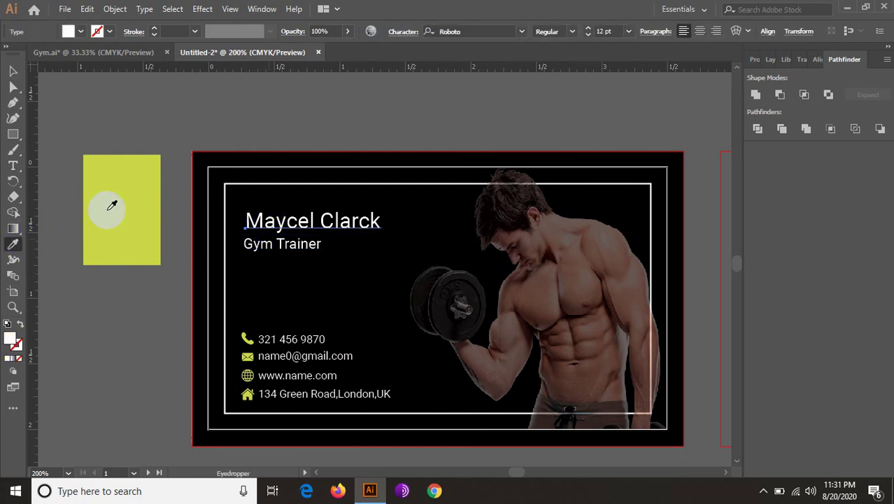
pyautogui.click(12, 72)
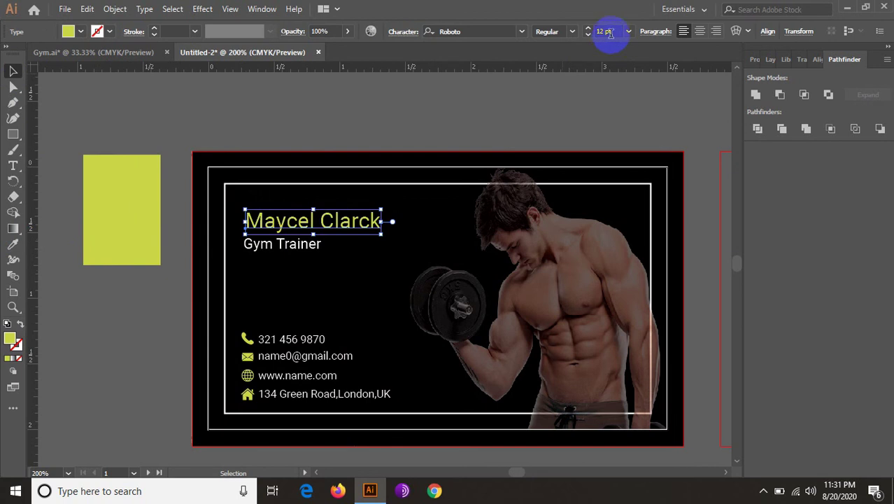
pyautogui.click(572, 31)
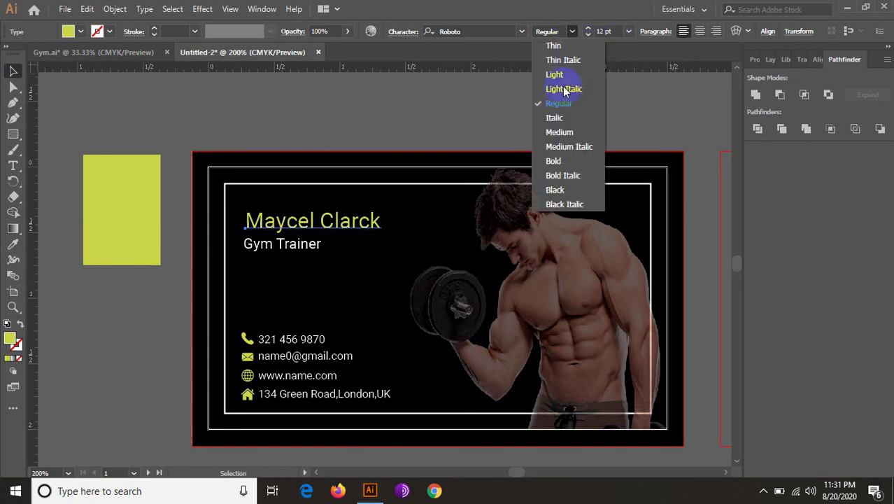
pyautogui.click(558, 162)
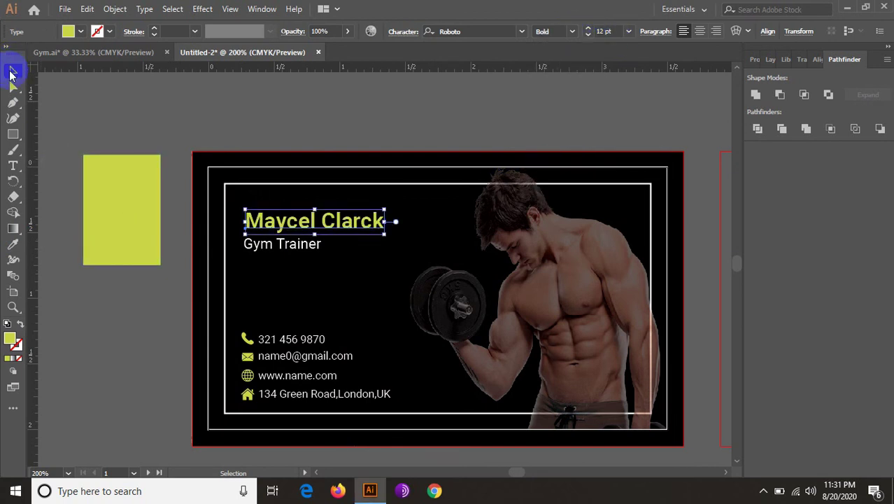
pyautogui.click(180, 250)
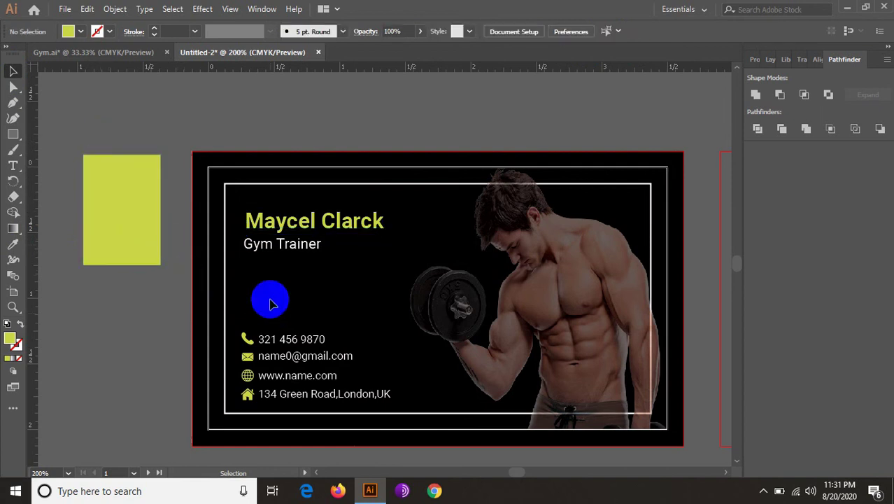
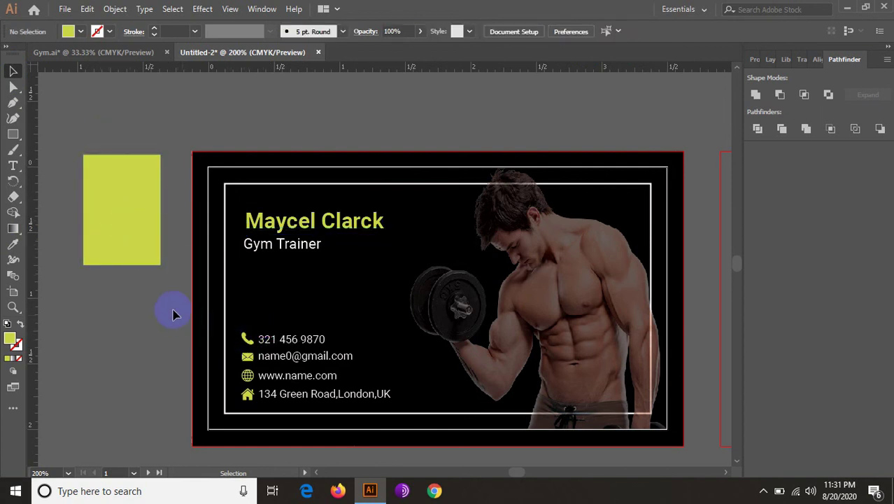
# Step: Colour the four contact icons with the yellow swatch using the Eyedropper
pyautogui.moveTo(236, 308); pyautogui.dragTo(250, 408)
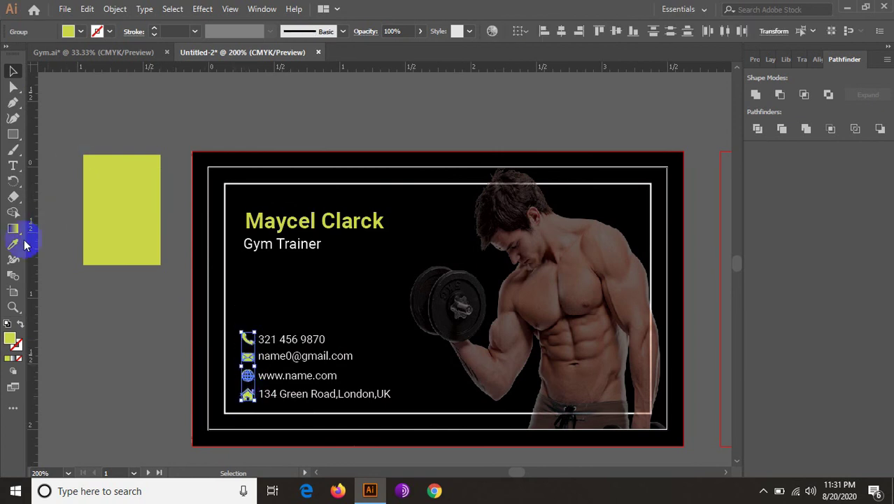
pyautogui.click(112, 191)
pyautogui.click(60, 124)
pyautogui.click(10, 72)
pyautogui.click(115, 312)
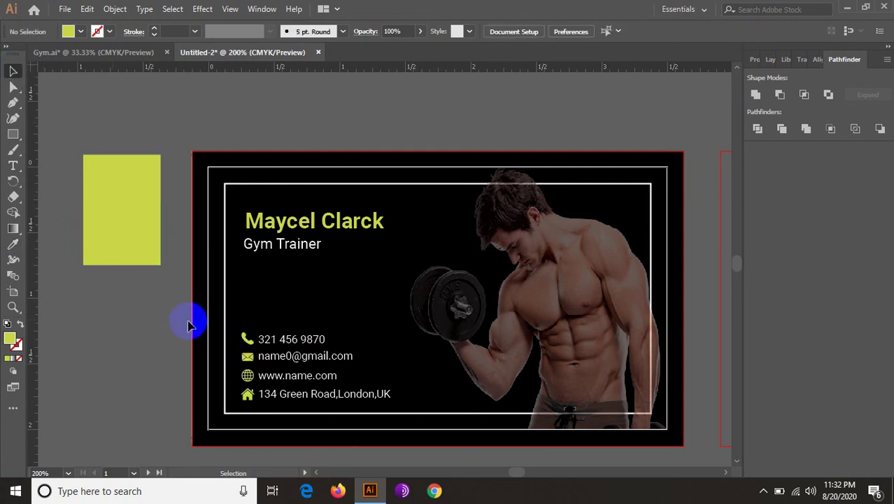
# Step: Place a vertical guide at the left edge of the name and contact text
pyautogui.click(297, 269)
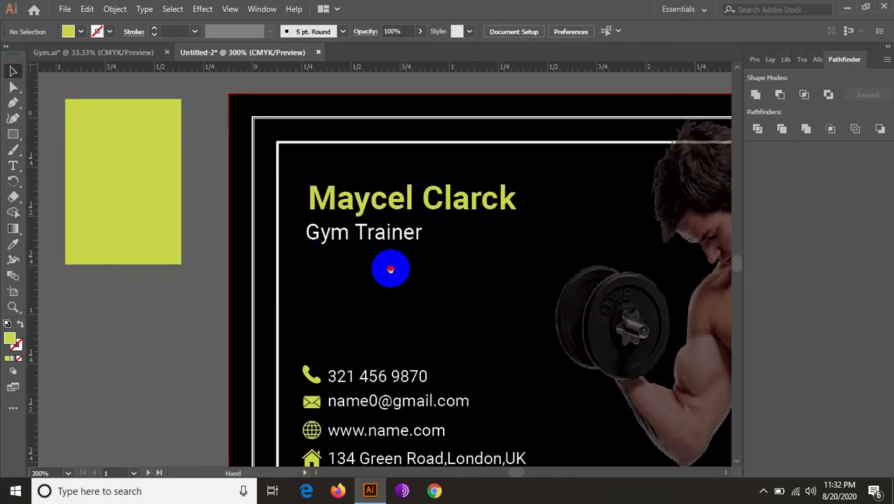
pyautogui.moveTo(29, 291); pyautogui.dragTo(267, 323)
pyautogui.scroll(-3, 297, 316)
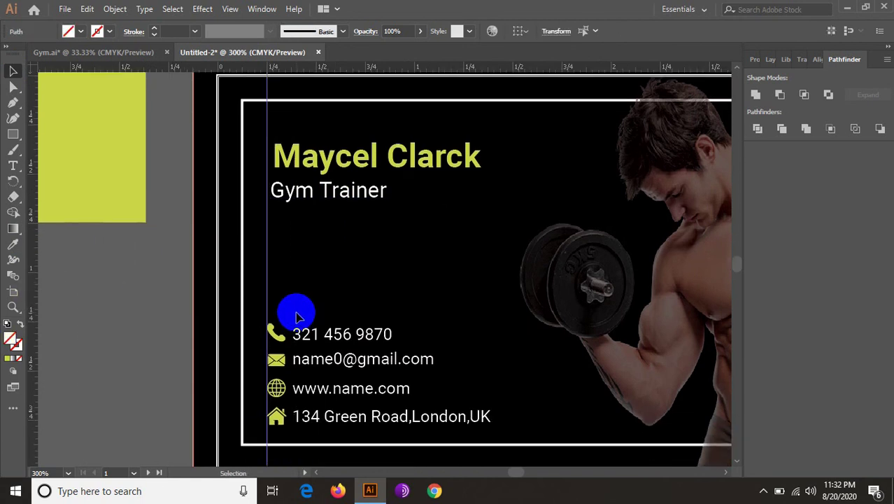
pyautogui.scroll(4, 296, 317)
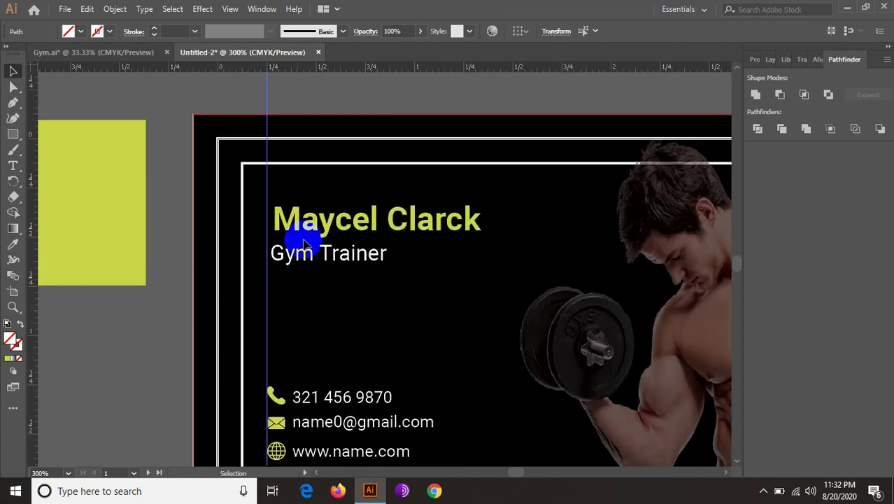
pyautogui.moveTo(302, 207); pyautogui.dragTo(340, 281)
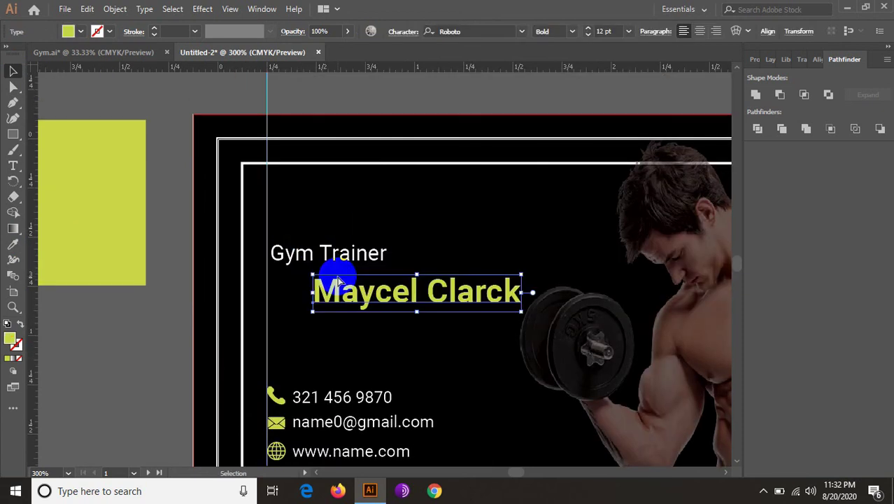
pyautogui.hotkey('ctrl', 'z')
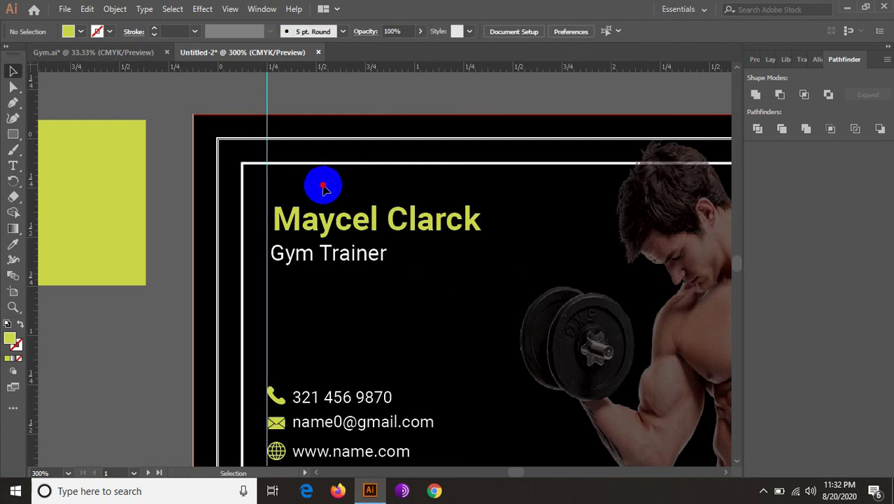
pyautogui.moveTo(321, 183); pyautogui.dragTo(463, 239)
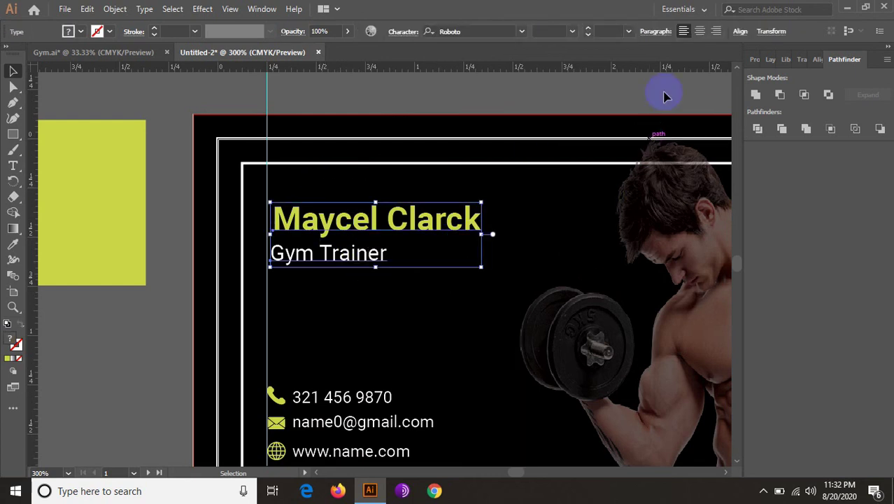
pyautogui.click(739, 32)
pyautogui.click(607, 68)
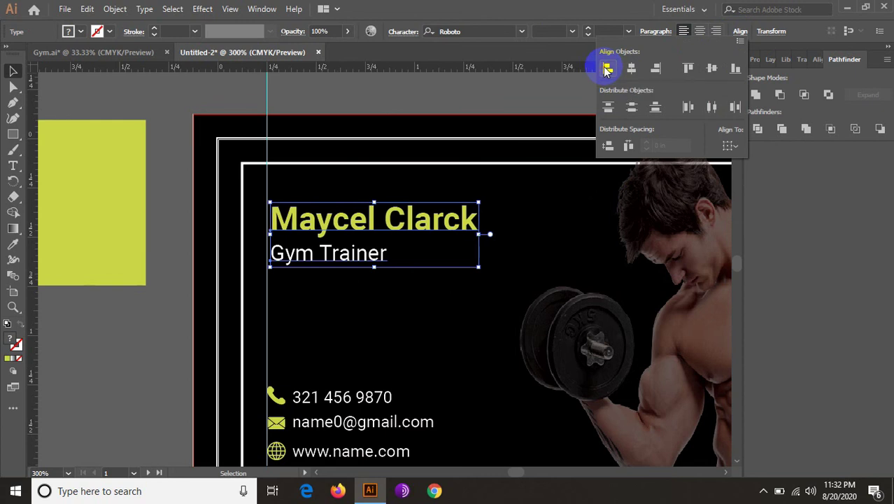
pyautogui.click(390, 357)
pyautogui.press('Left')
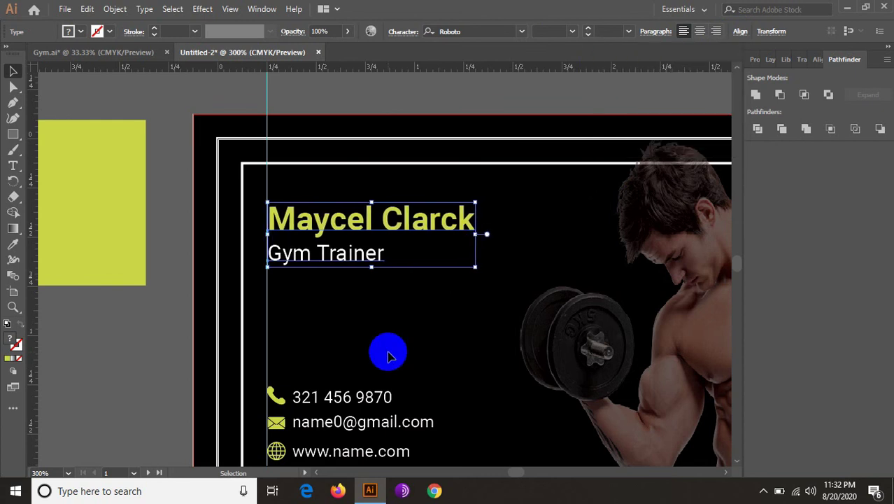
pyautogui.press('Left')
pyautogui.press('Left')
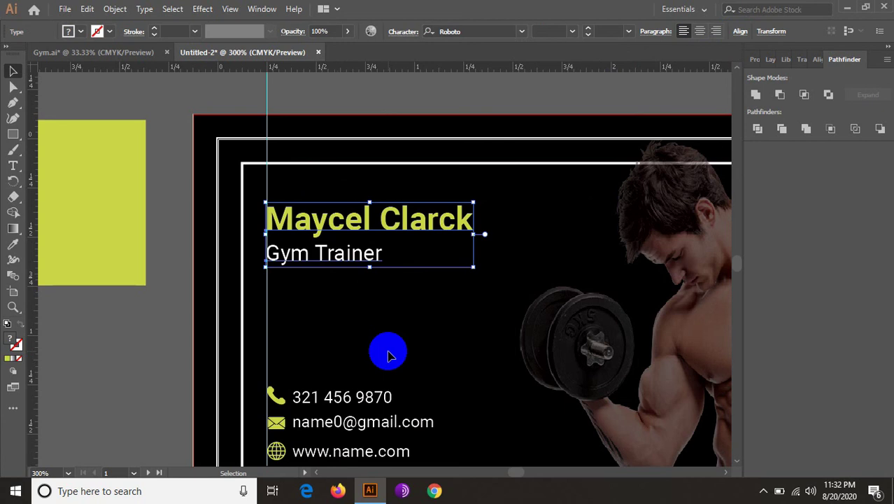
# Step: Delete the vertical guide from the card
pyautogui.press('a')
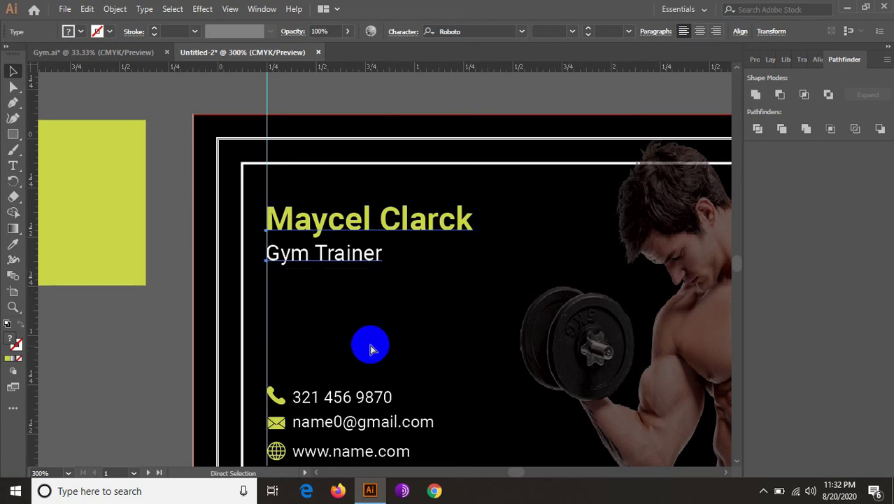
pyautogui.keyDown('alt'); pyautogui.click(371, 344); pyautogui.keyUp('alt')
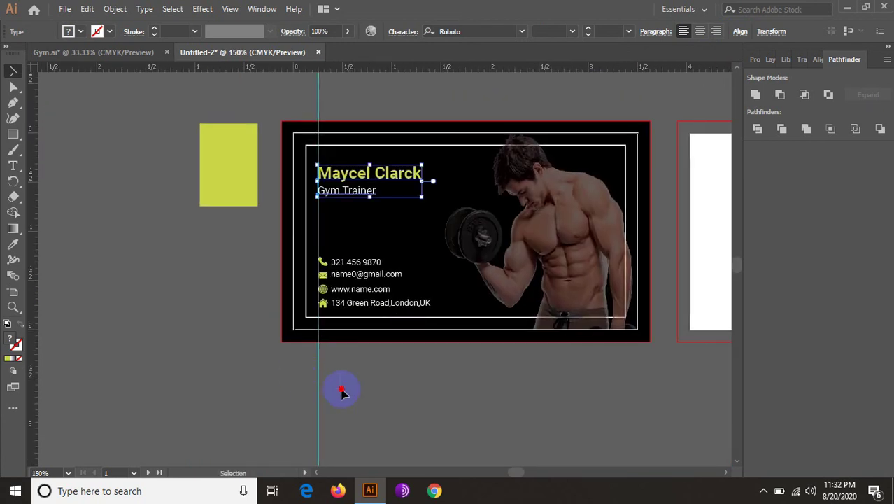
pyautogui.moveTo(343, 394); pyautogui.dragTo(343, 394)
pyautogui.press('Delete')
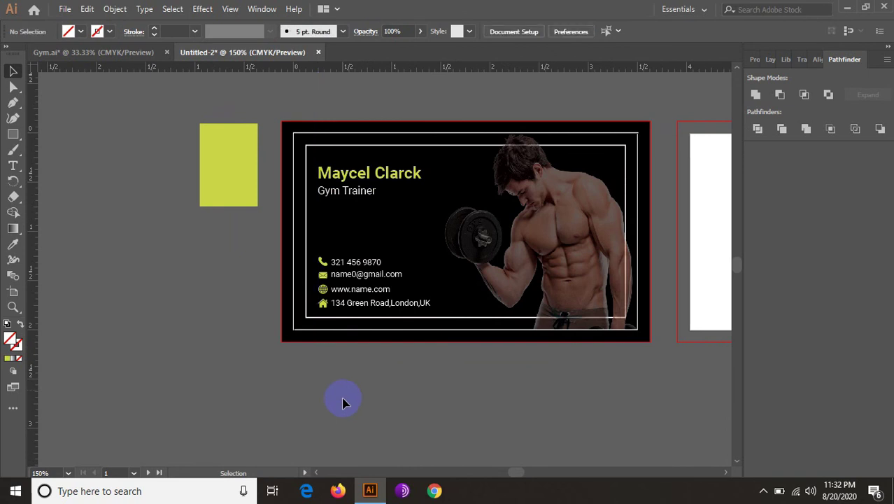
pyautogui.moveTo(411, 420); pyautogui.dragTo(315, 419)
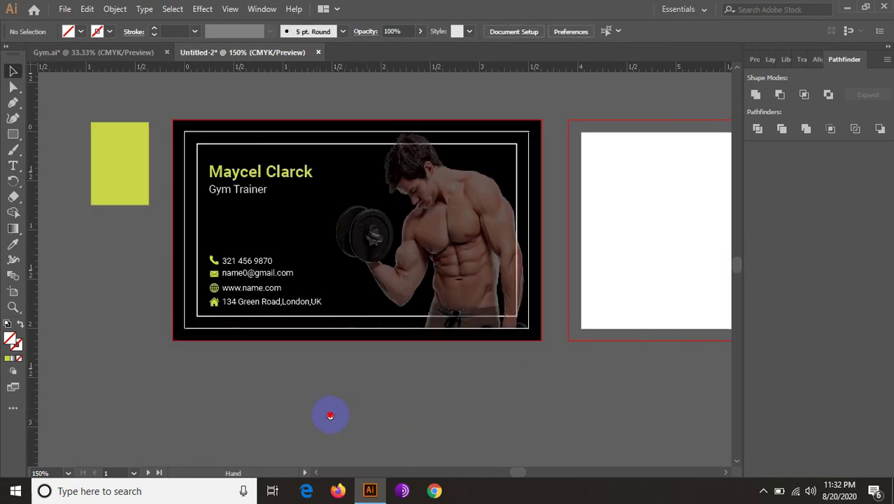
# Step: Draw a 3.5 x 1.99 in rectangle covering the blank second card artboard
pyautogui.hscroll(2, 327, 420)
pyautogui.hscroll(4, 325, 415)
pyautogui.hscroll(4, 287, 403)
pyautogui.hscroll(2, 274, 398)
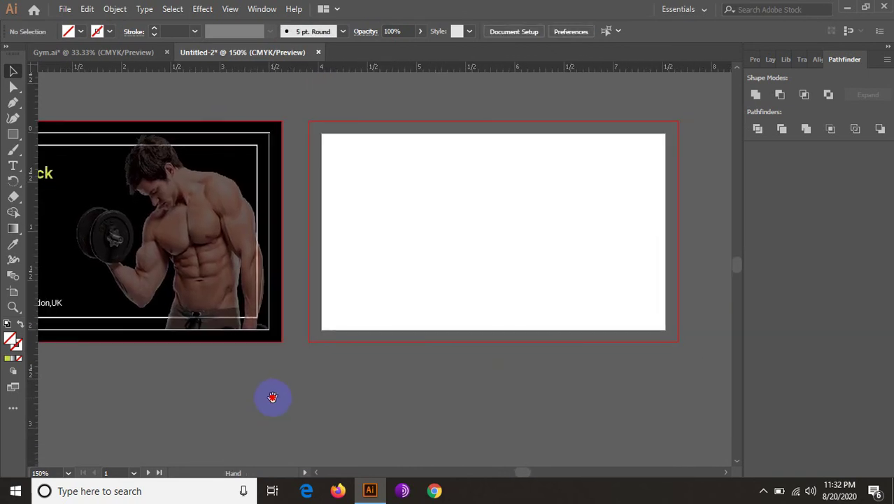
pyautogui.hscroll(1, 322, 395)
pyautogui.scroll(1, 322, 396)
pyautogui.hscroll(2, 361, 411)
pyautogui.scroll(1, 361, 411)
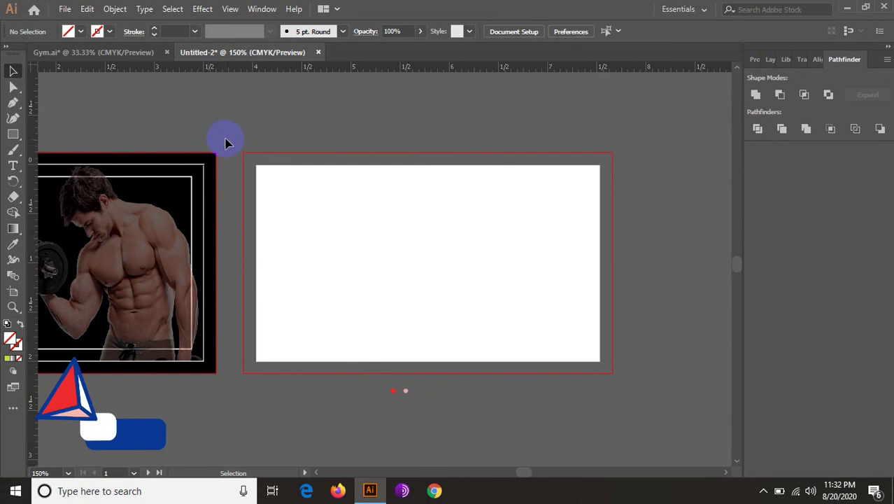
pyautogui.click(297, 200)
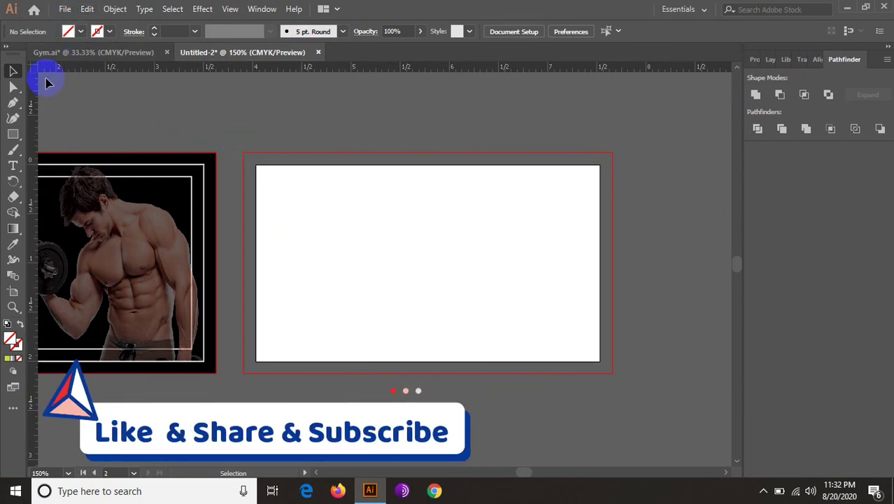
pyautogui.click(14, 136)
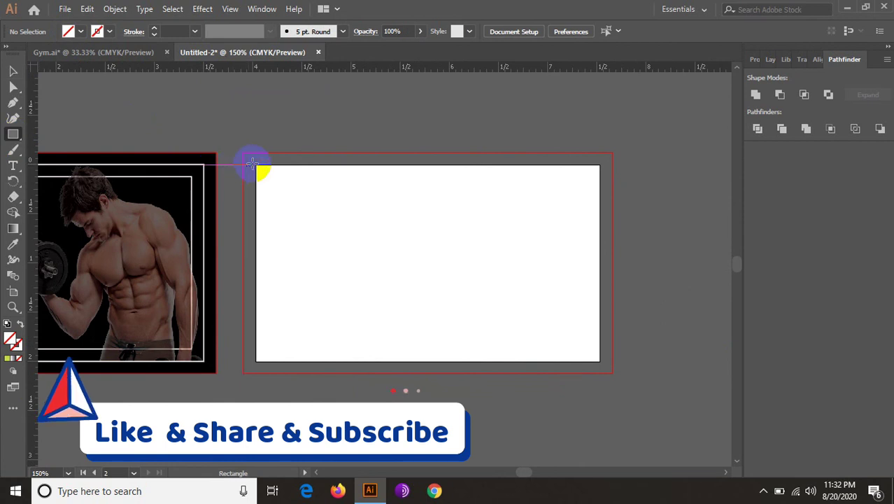
pyautogui.moveTo(256, 166)
pyautogui.mouseDown()
pyautogui.moveTo(566, 352)
pyautogui.moveTo(600, 361)
pyautogui.mouseUp()
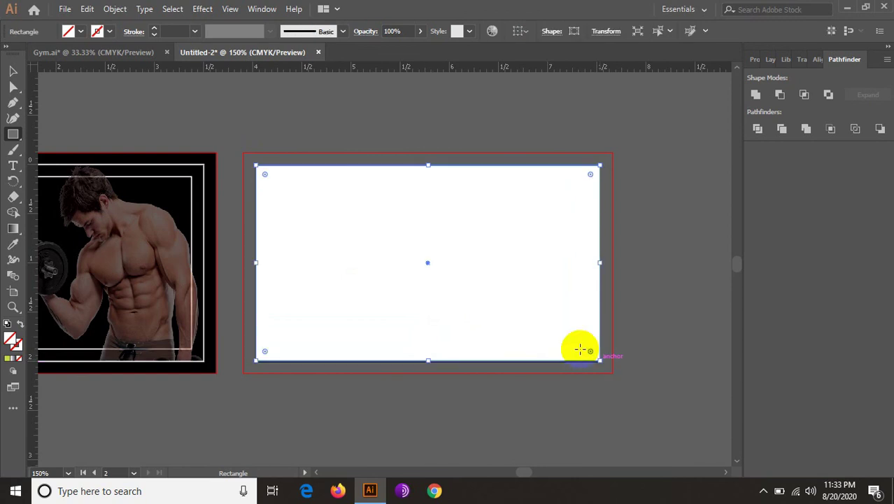
# Step: Create a -0.125 in Offset Path inset rectangle with a 1 pt stroke
pyautogui.click(112, 9)
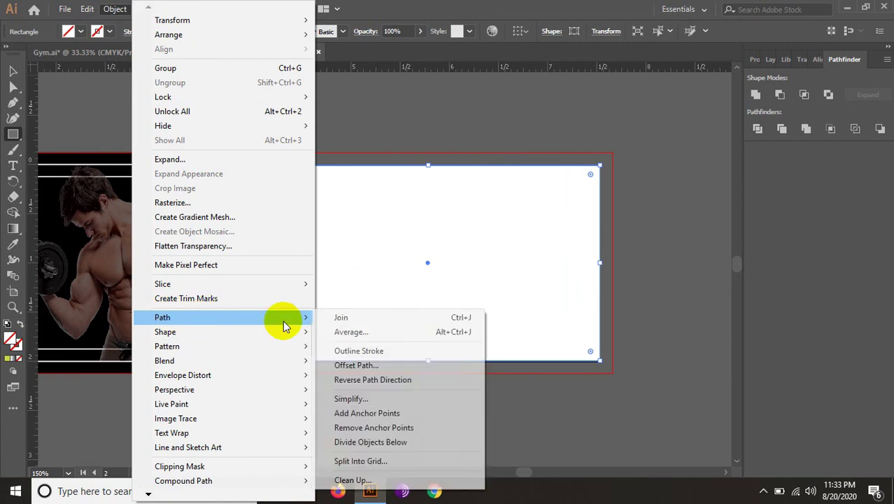
pyautogui.click(356, 365)
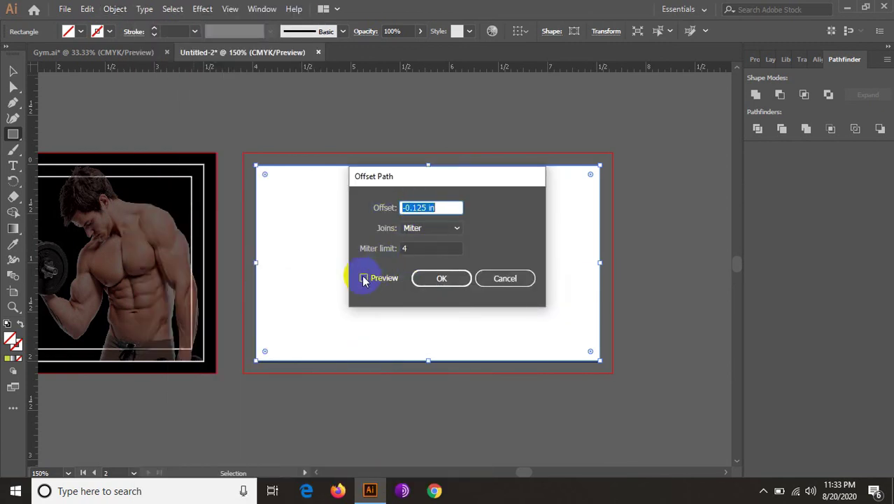
pyautogui.click(363, 278)
pyautogui.click(435, 278)
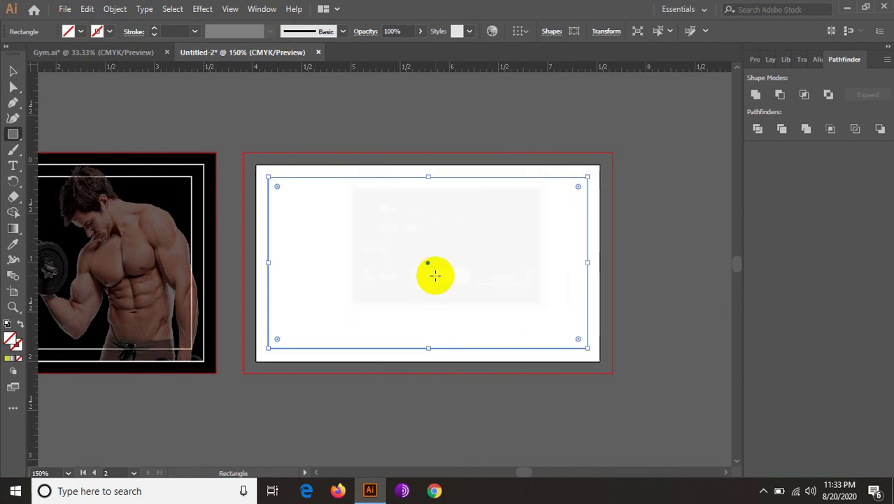
pyautogui.click(98, 34)
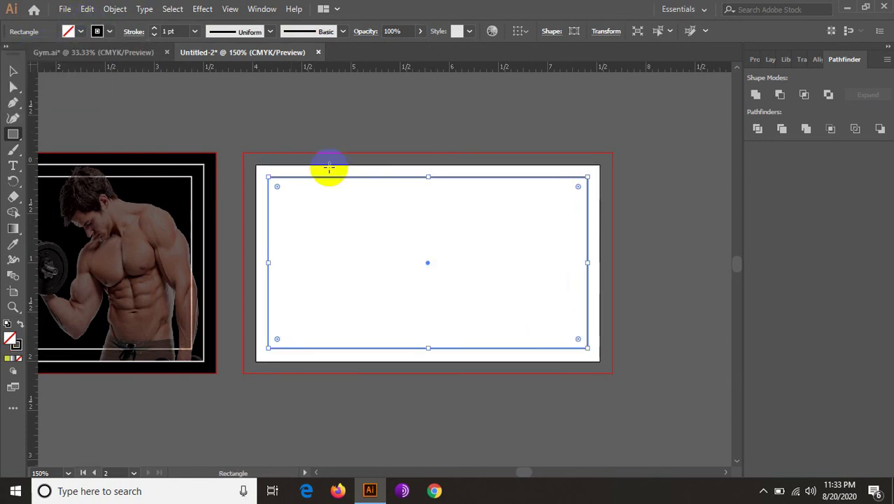
pyautogui.click(13, 86)
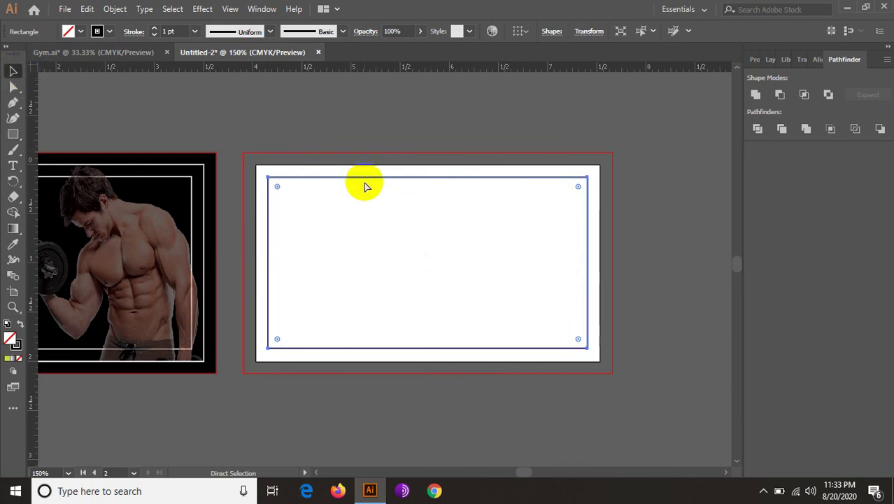
# Step: Zoom in on the second card and exit isolation mode on the outer rectangle
pyautogui.keyDown('alt'); pyautogui.click(365, 182); pyautogui.keyUp('alt')
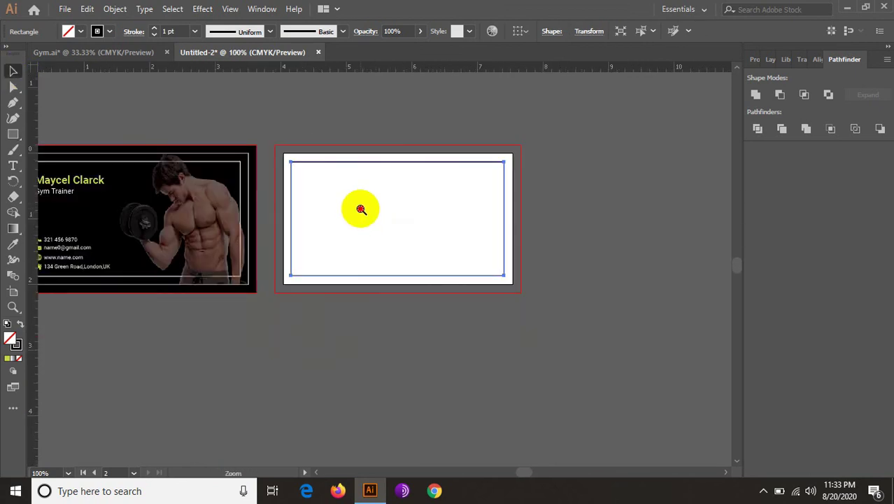
pyautogui.click(361, 203)
pyautogui.moveTo(448, 270); pyautogui.dragTo(314, 135)
pyautogui.click(13, 70)
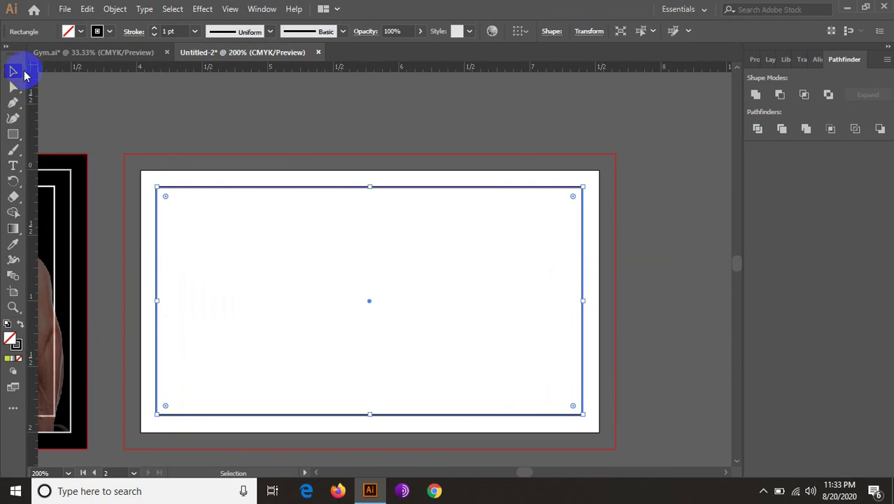
pyautogui.click(412, 140)
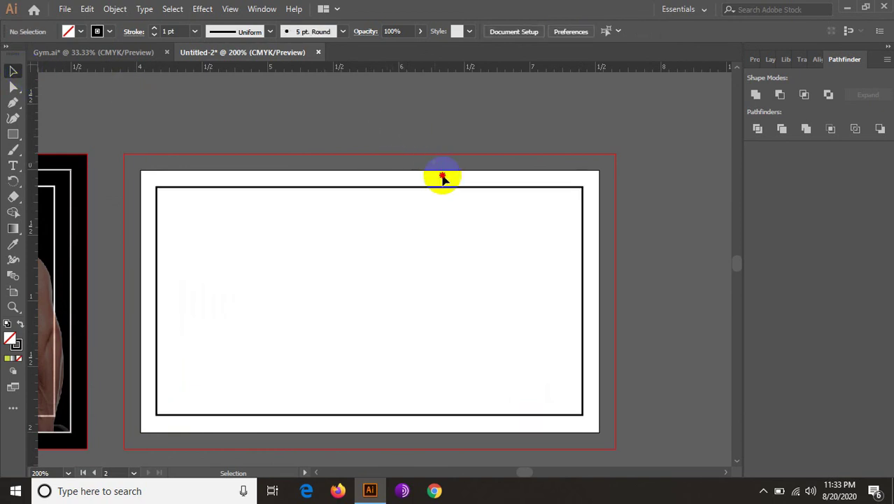
pyautogui.click(442, 177)
pyautogui.click(391, 126)
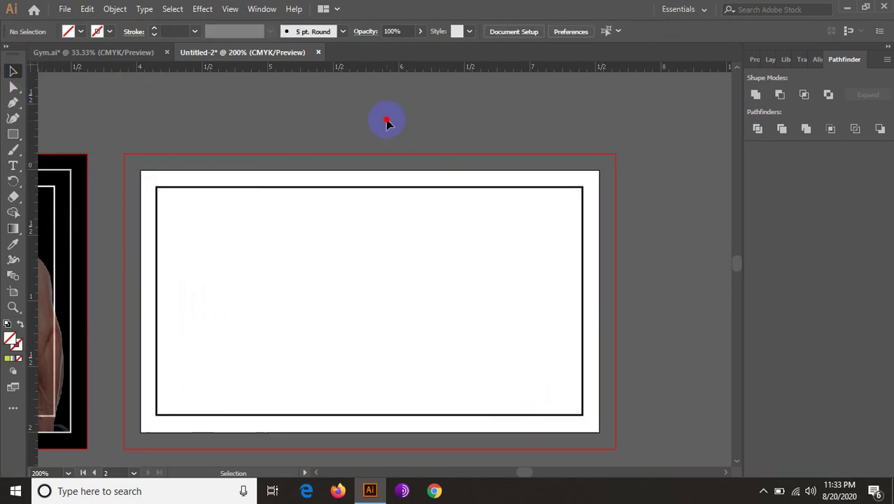
pyautogui.doubleClick(496, 192)
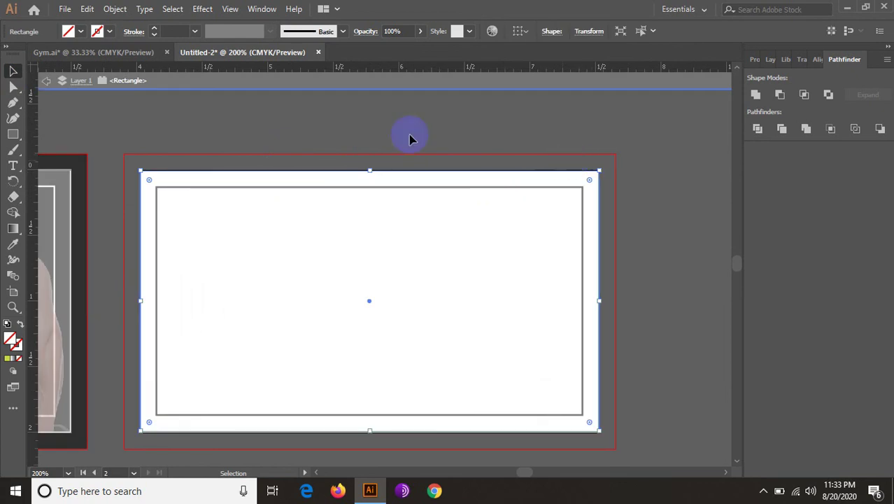
pyautogui.click(372, 130)
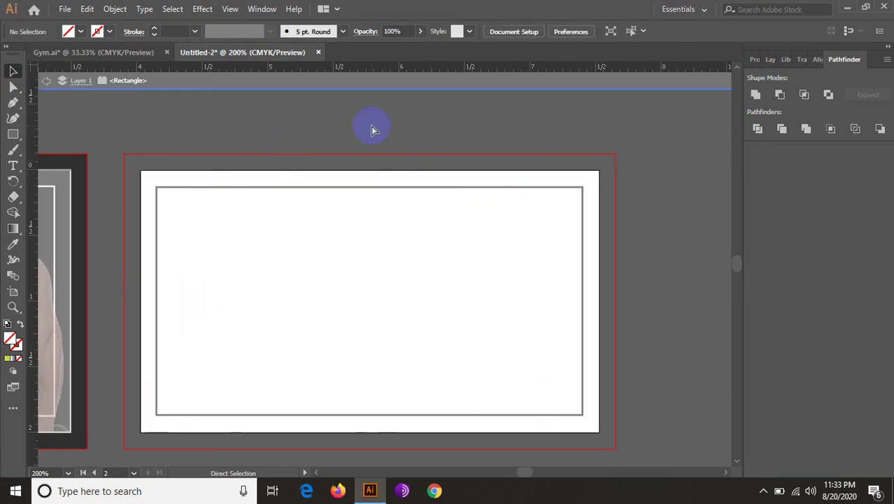
pyautogui.click(372, 83)
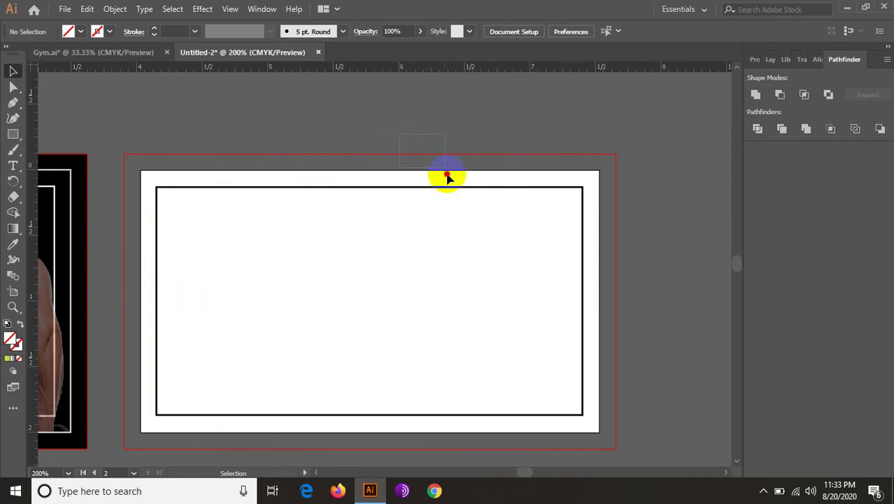
# Step: Stretch the background rectangle's corner out to the bleed edge
pyautogui.moveTo(448, 179)
pyautogui.mouseDown()
pyautogui.moveTo(613, 177)
pyautogui.moveTo(616, 153)
pyautogui.mouseUp()
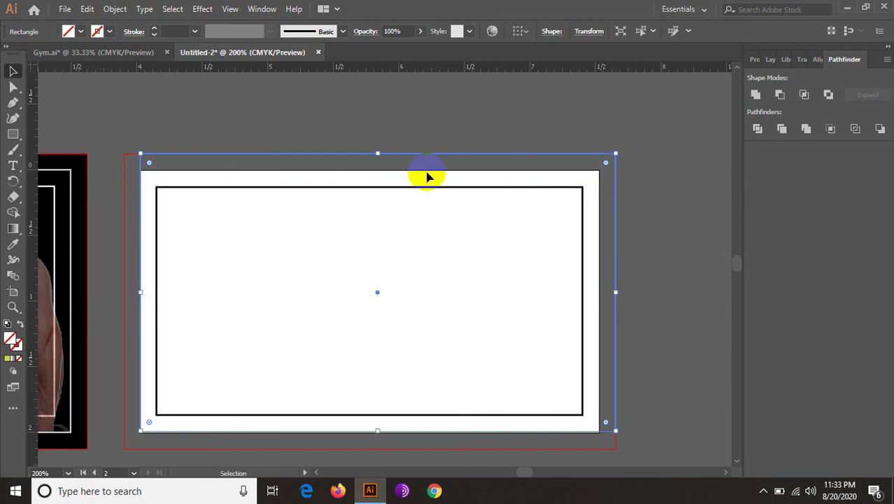
pyautogui.scroll(-1, 359, 202)
pyautogui.hscroll(-3, 292, 310)
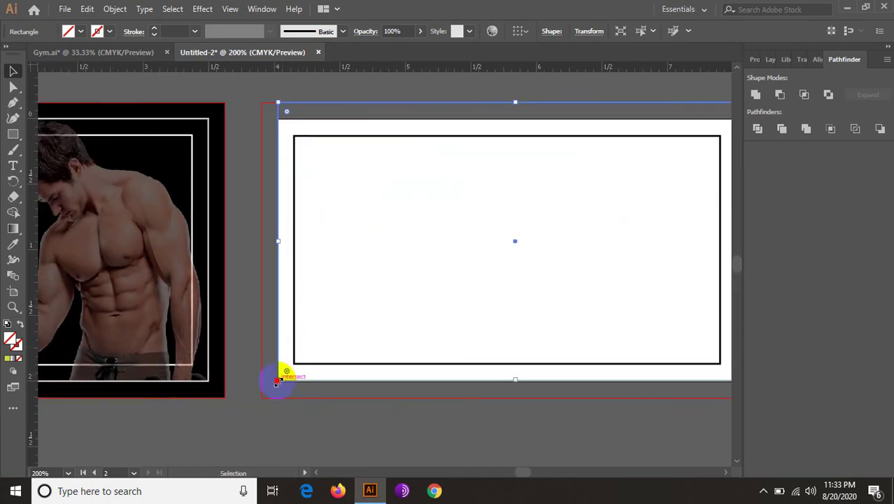
pyautogui.moveTo(278, 381); pyautogui.dragTo(262, 397)
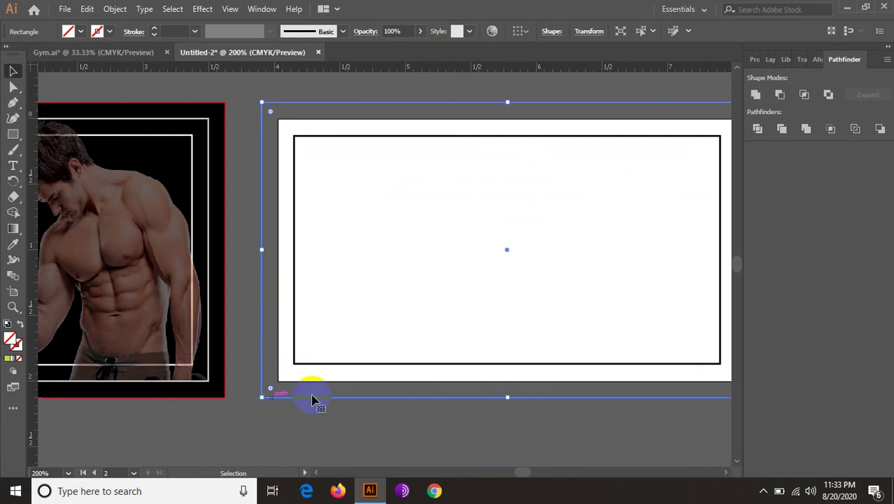
pyautogui.moveTo(370, 429); pyautogui.dragTo(297, 466)
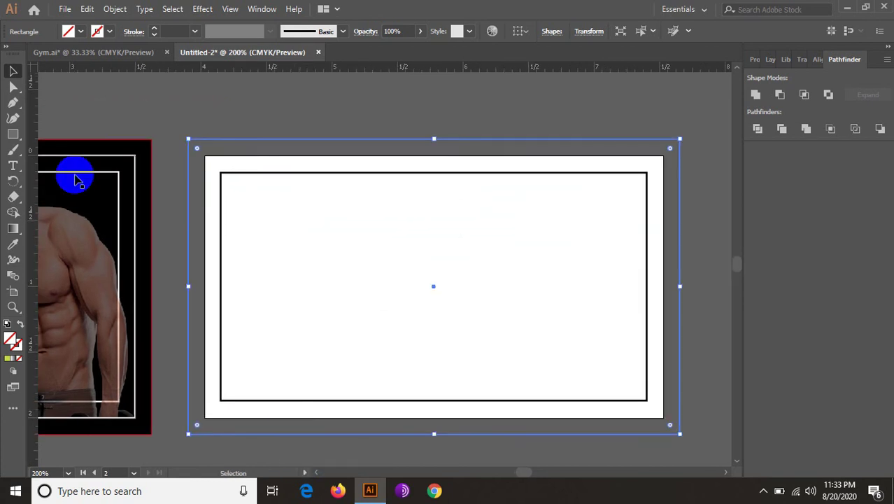
# Step: Fill the enlarged background rectangle with white
pyautogui.click(68, 32)
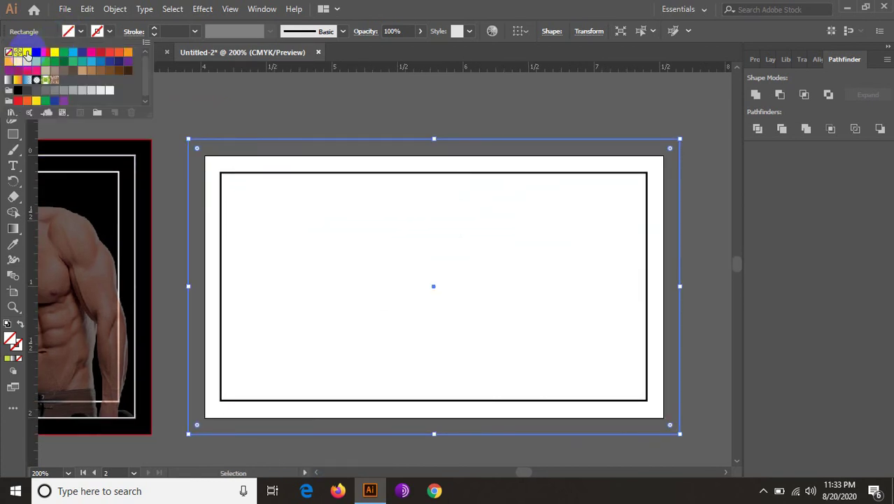
pyautogui.click(27, 52)
pyautogui.click(245, 120)
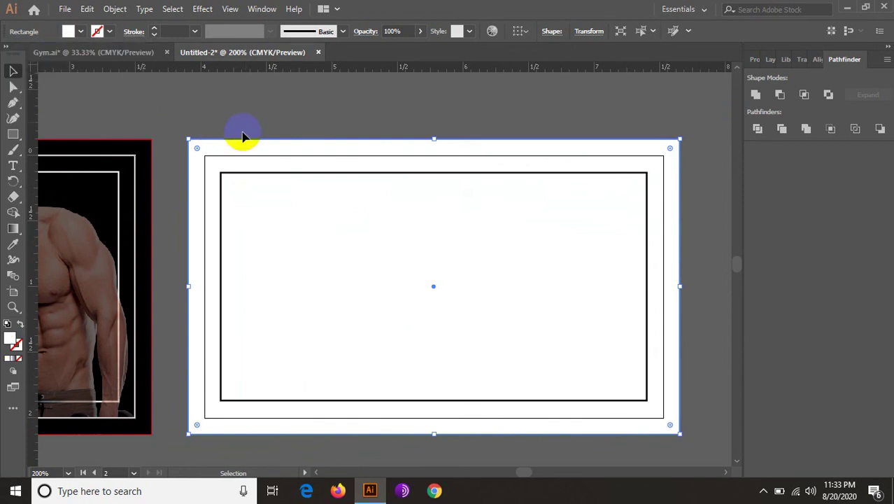
pyautogui.click(240, 122)
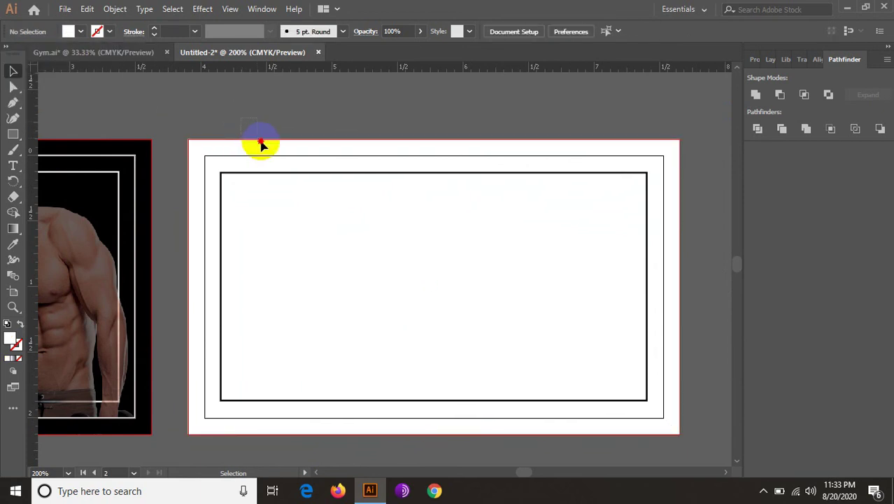
pyautogui.click(261, 148)
# Step: Select the inner black-outlined frame rectangle
pyautogui.press('a')
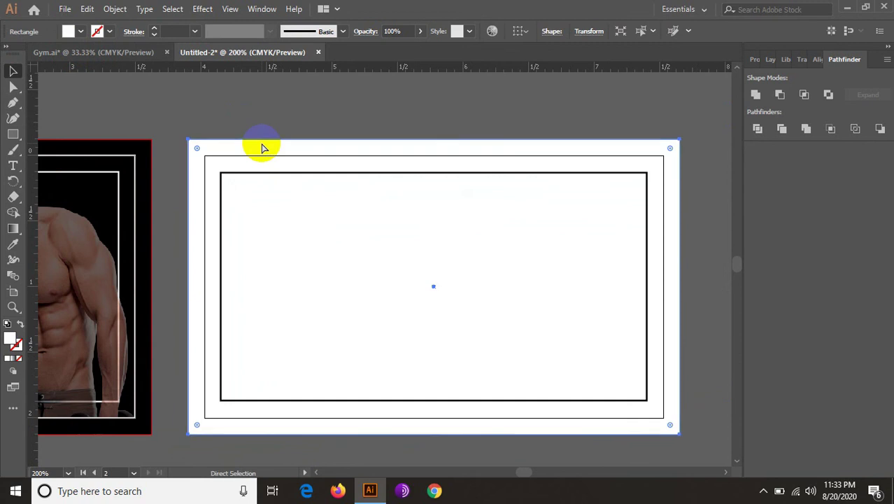
pyautogui.press('v')
pyautogui.click(238, 129)
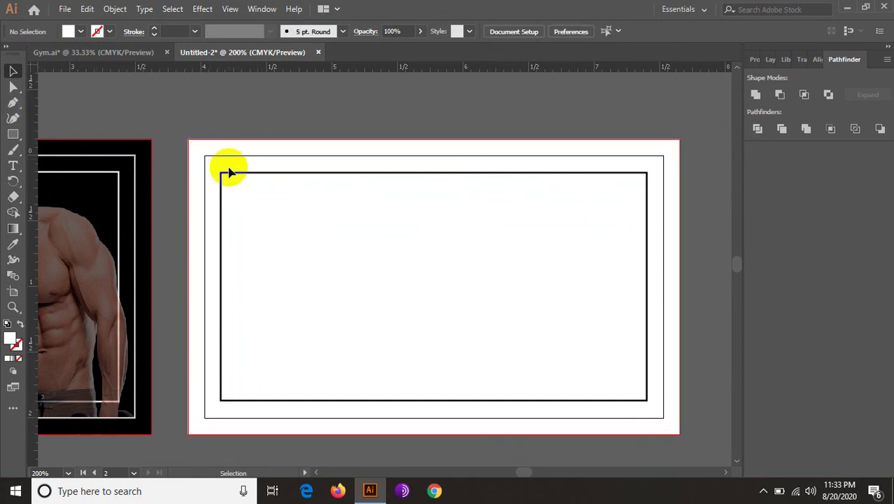
pyautogui.click(234, 177)
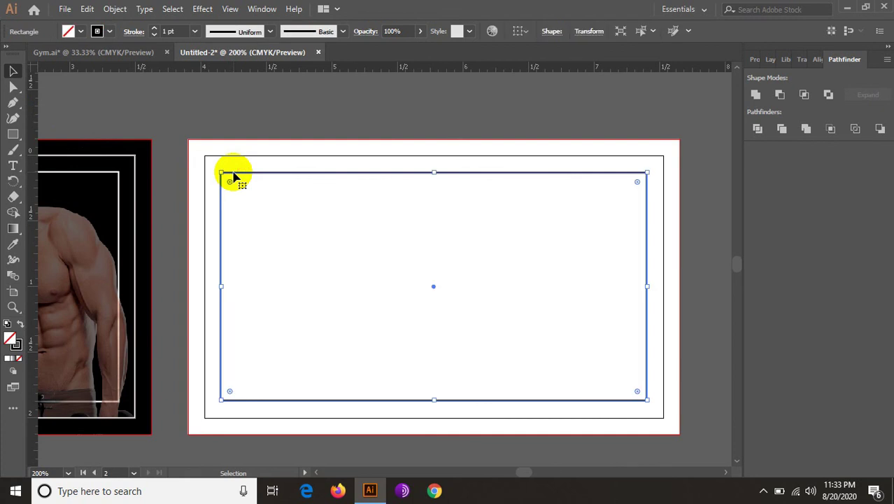
# Step: Copy and paste the inner frame rectangle
pyautogui.click(63, 9)
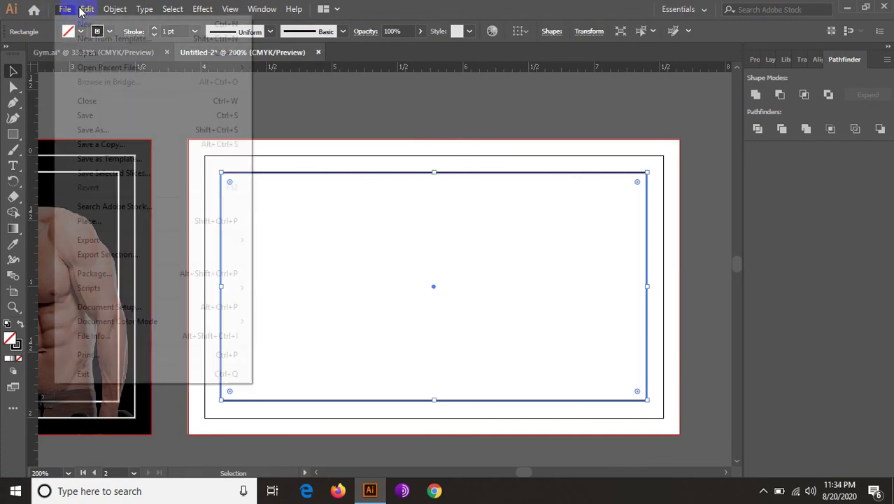
pyautogui.click(86, 9)
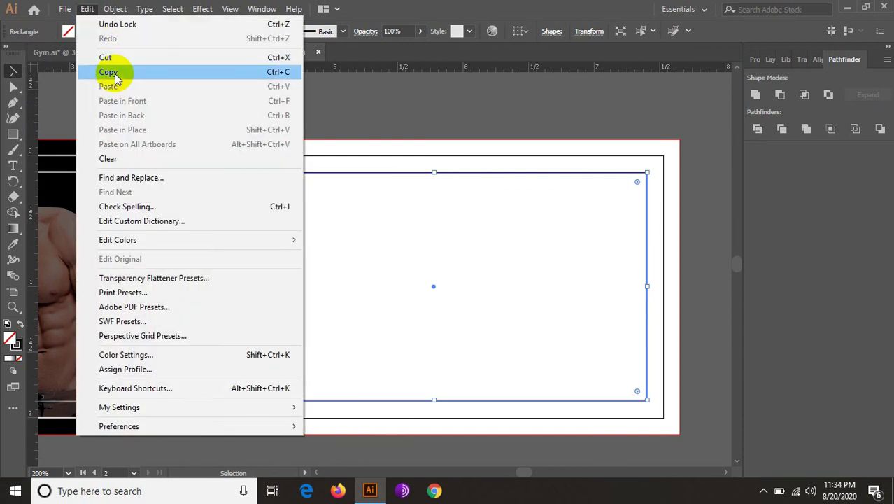
pyautogui.click(112, 73)
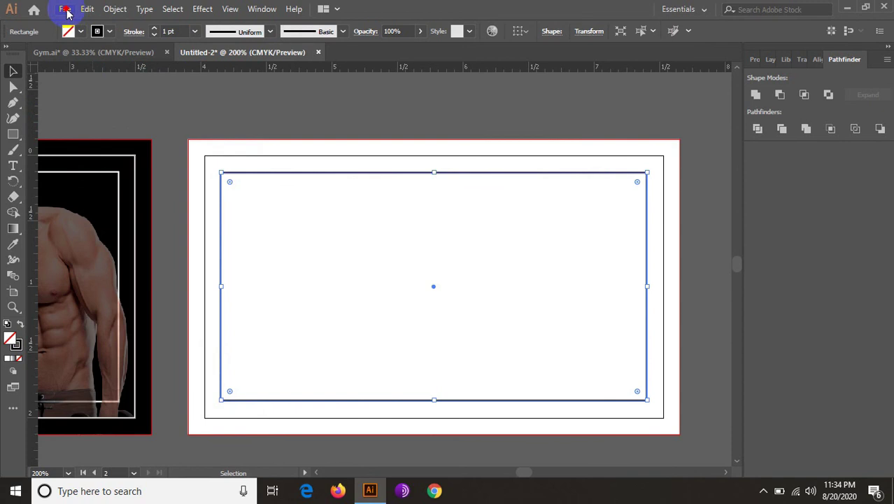
pyautogui.click(64, 9)
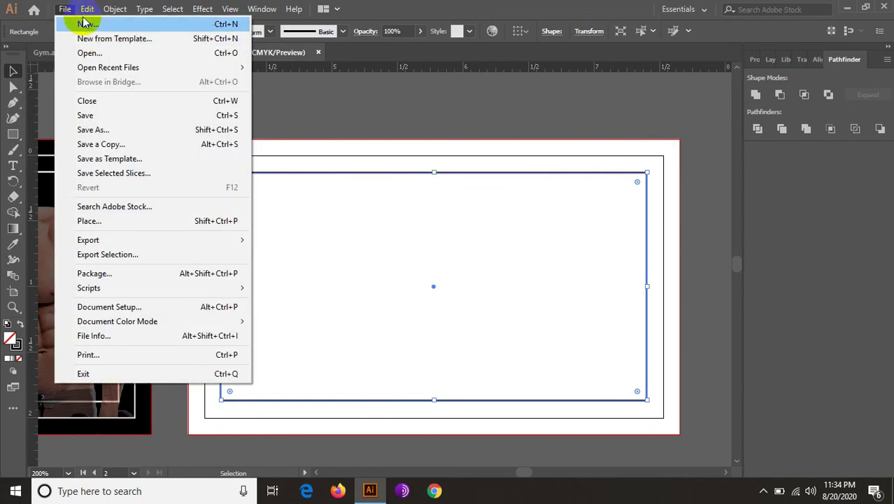
pyautogui.click(103, 87)
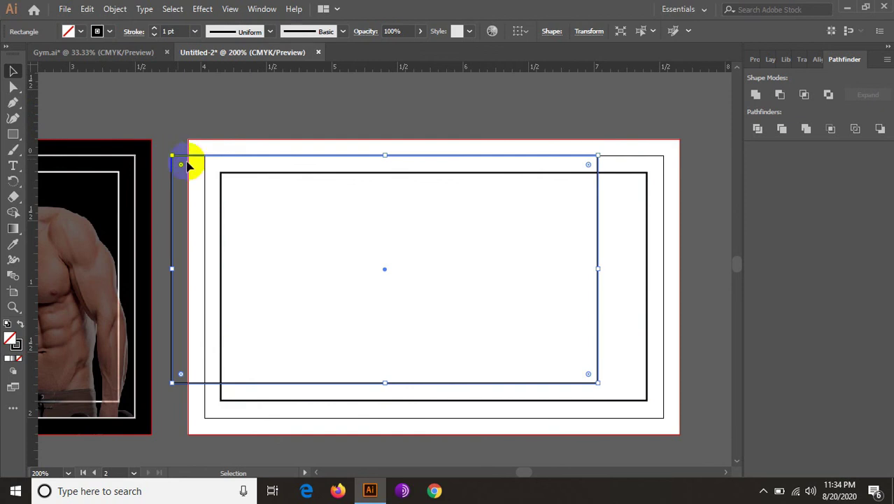
# Step: Move and stretch the pasted copy to line up with the card's edge
pyautogui.moveTo(244, 155); pyautogui.dragTo(264, 197)
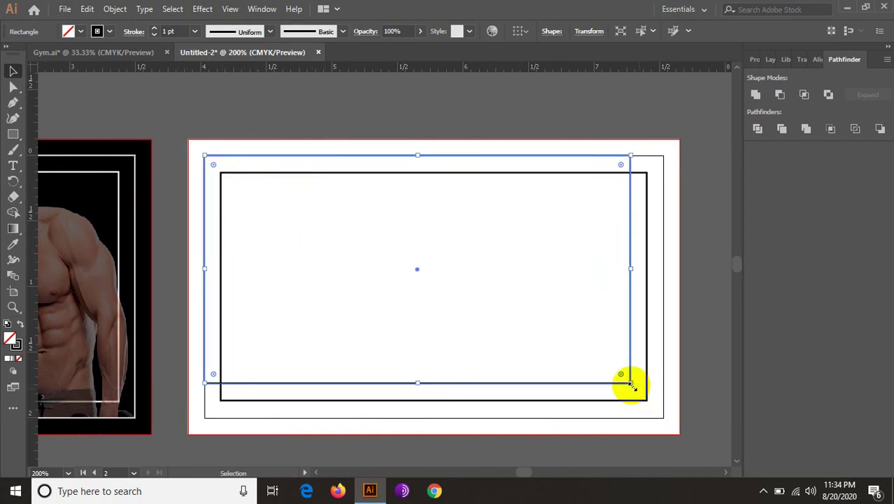
pyautogui.moveTo(630, 383); pyautogui.dragTo(663, 418)
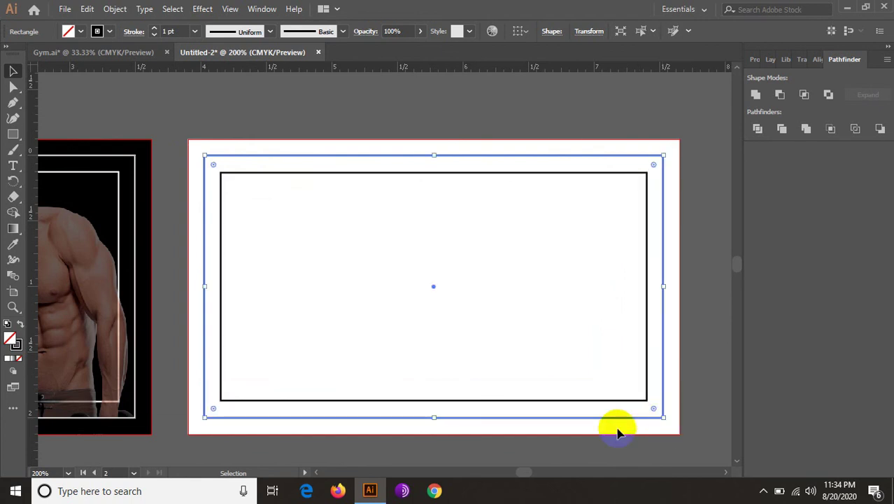
pyautogui.click(204, 159)
pyautogui.hscroll(-2, 212, 112)
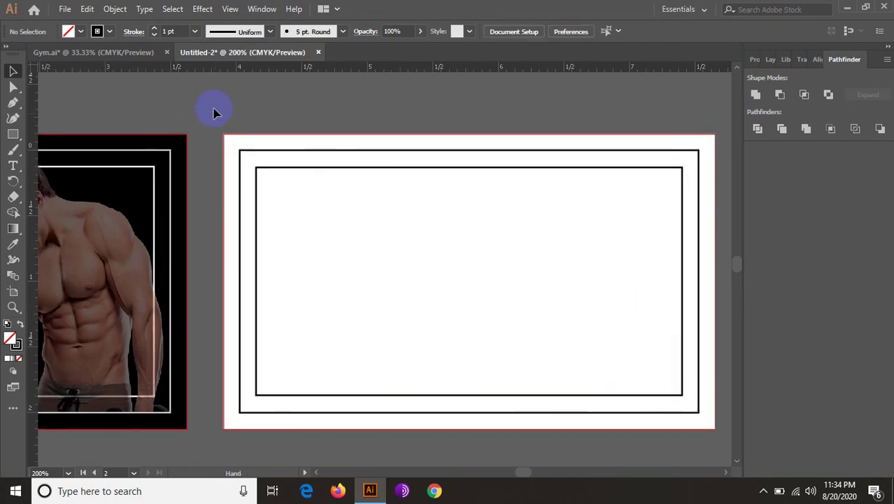
pyautogui.click(126, 54)
# Step: Move the black rectangle over to the new card
pyautogui.moveTo(488, 258)
pyautogui.mouseDown()
pyautogui.moveTo(205, 62)
pyautogui.moveTo(290, 227)
pyautogui.moveTo(344, 250)
pyautogui.mouseUp()
pyautogui.hscroll(5, 200, 285)
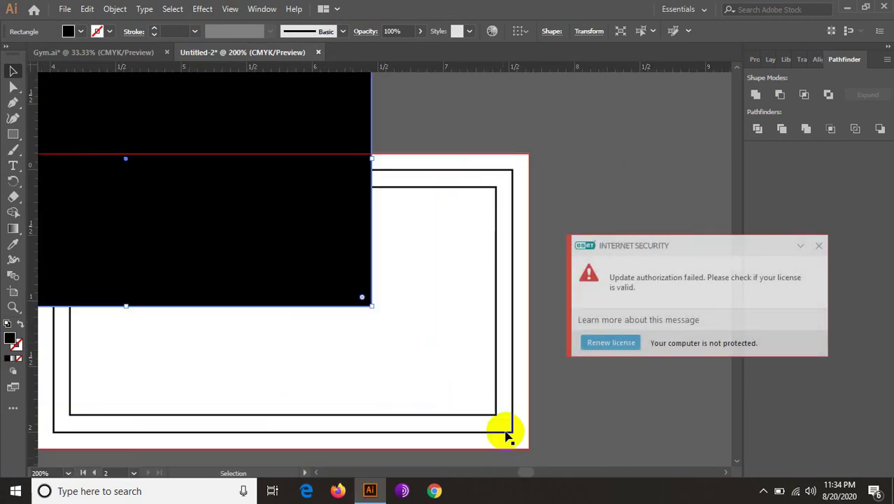
pyautogui.click(819, 245)
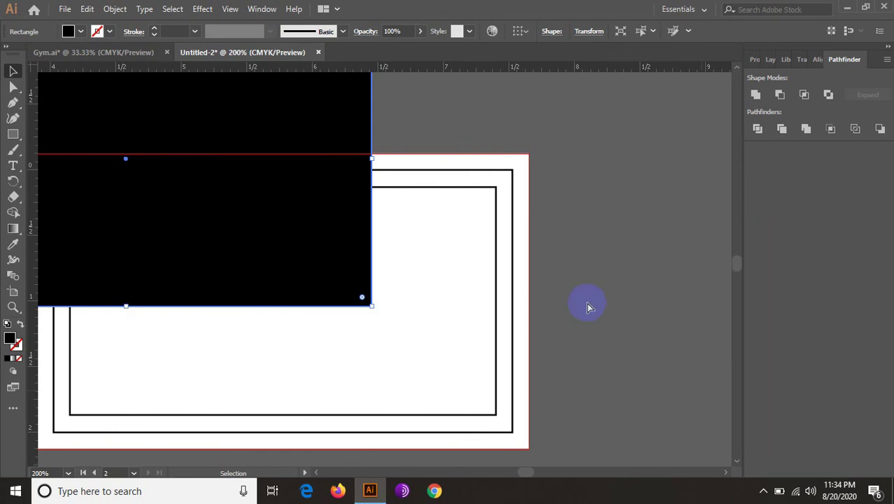
pyautogui.hotkey('ctrl', '-')
pyautogui.hotkey('ctrl', '-')
pyautogui.hscroll(-5, 260, 261)
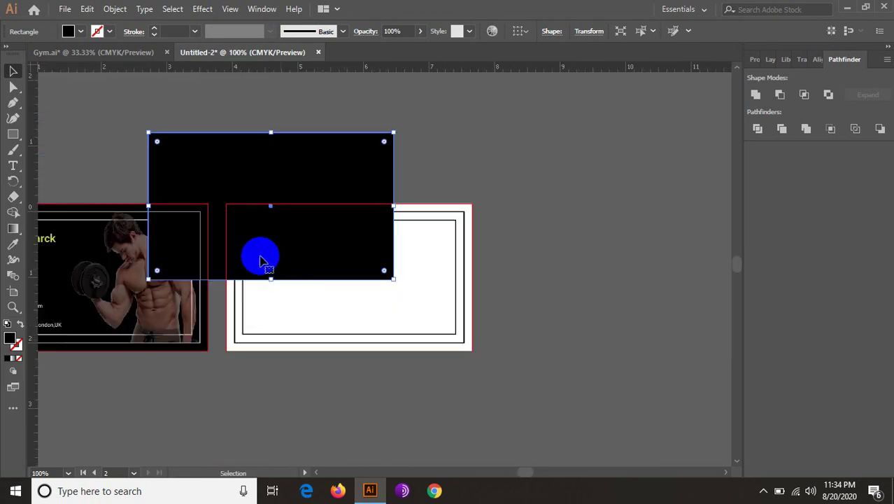
pyautogui.moveTo(260, 260); pyautogui.dragTo(485, 372)
pyautogui.keyDown('ctrl'); pyautogui.click(462, 313); pyautogui.keyUp('ctrl')
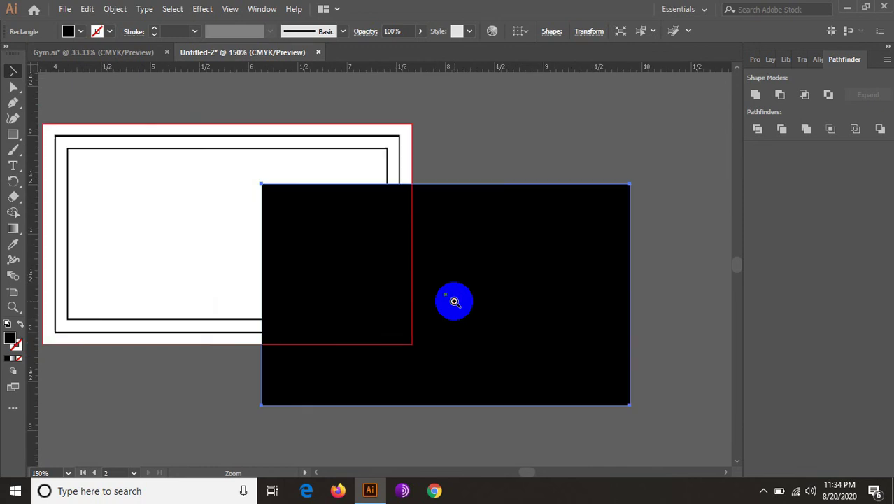
pyautogui.scroll(3, 381, 255)
pyautogui.hscroll(-2, 294, 187)
# Step: Make both frame rectangles' outlines white
pyautogui.moveTo(273, 189); pyautogui.dragTo(306, 246)
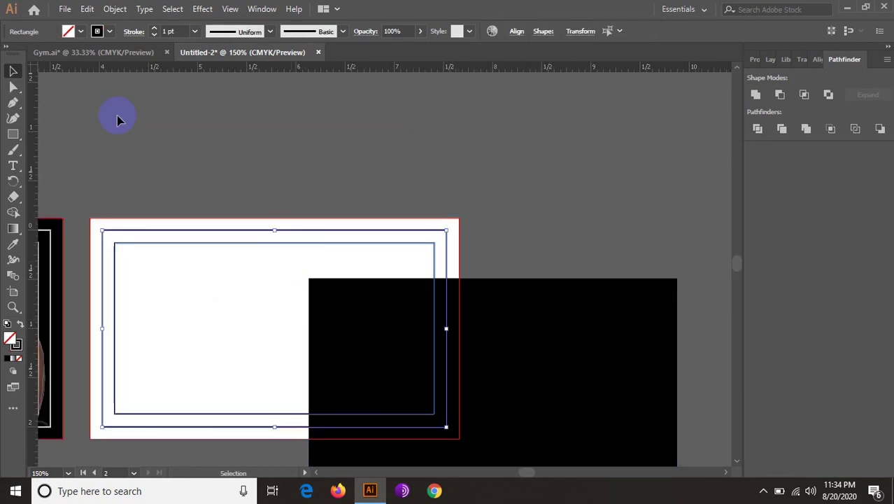
pyautogui.click(98, 31)
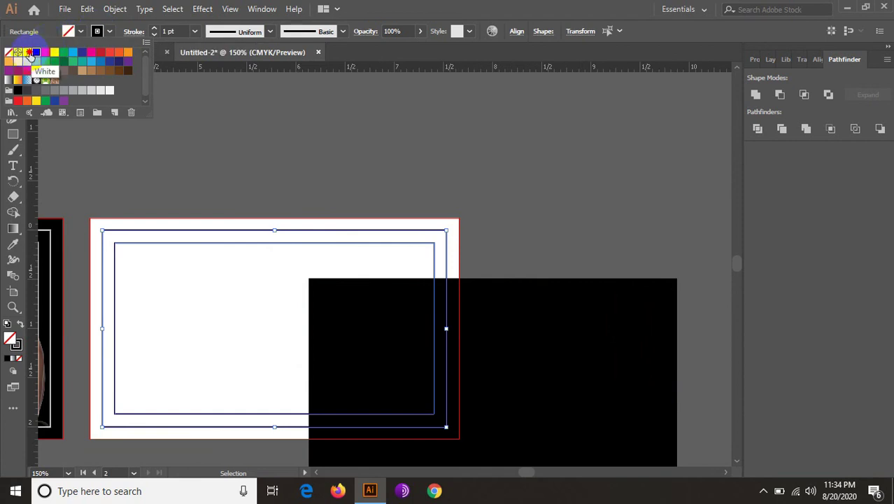
pyautogui.click(29, 55)
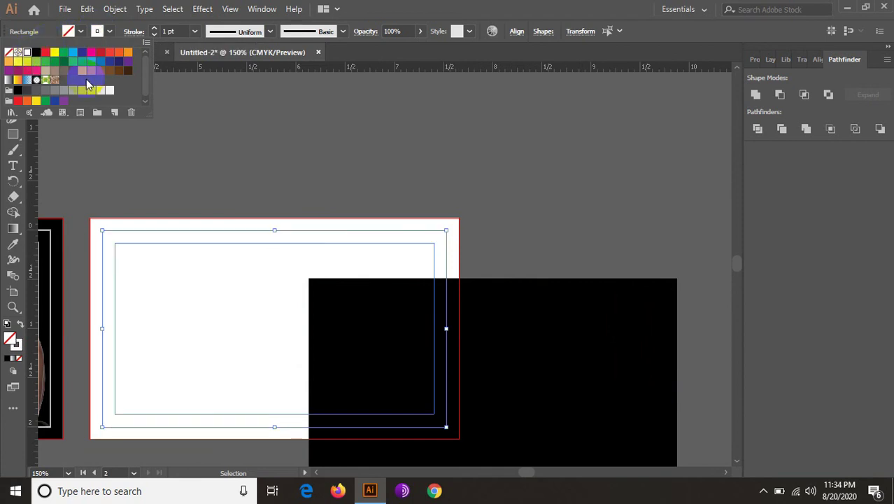
pyautogui.click(253, 137)
# Step: Bring the two white frames in front of the black rectangle
pyautogui.click(527, 353)
pyautogui.moveTo(220, 154); pyautogui.dragTo(274, 238)
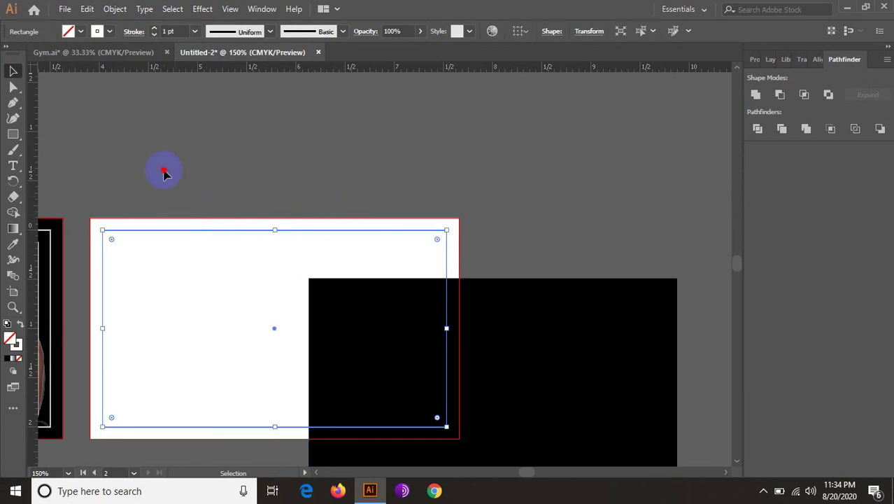
pyautogui.moveTo(116, 146)
pyautogui.mouseDown()
pyautogui.moveTo(210, 301)
pyautogui.moveTo(199, 274)
pyautogui.mouseUp()
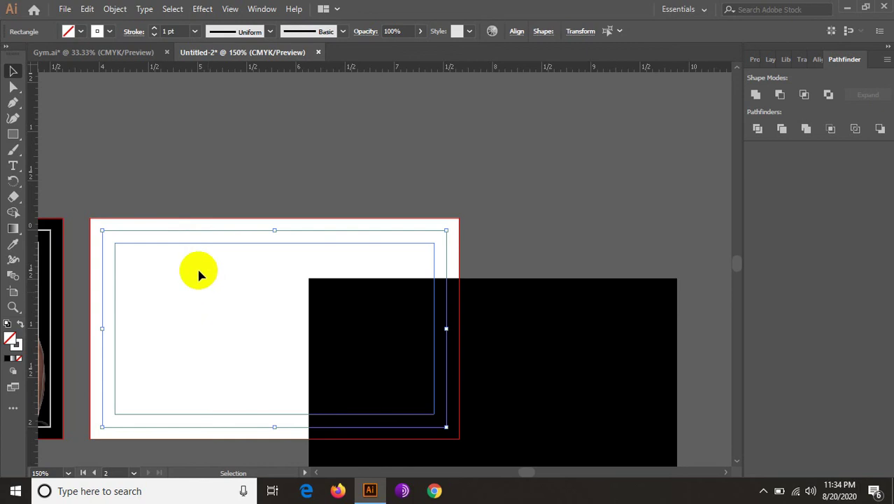
pyautogui.rightClick(185, 246)
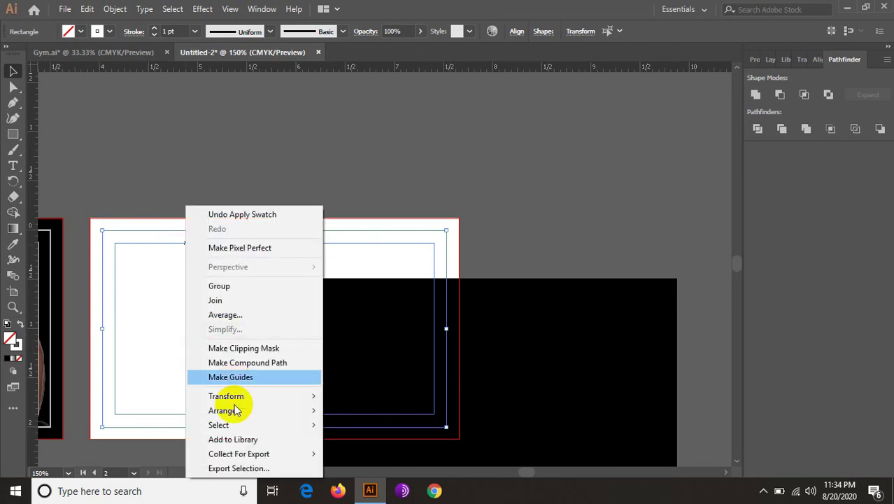
pyautogui.moveTo(223, 411)
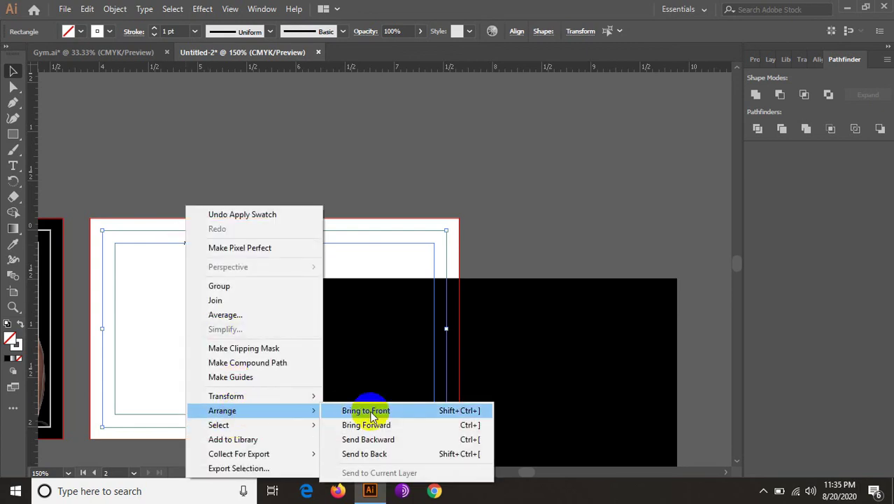
pyautogui.click(371, 414)
pyautogui.click(355, 199)
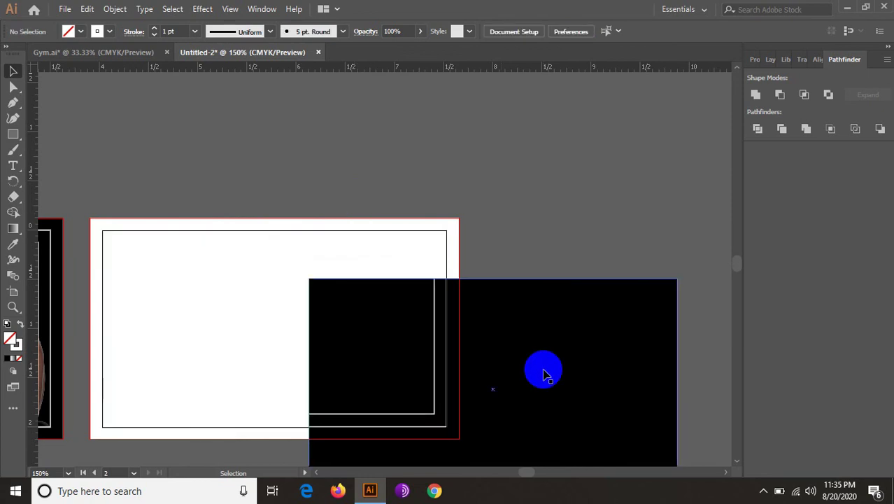
# Step: Position the black rectangle to cover the whole card artboard
pyautogui.moveTo(576, 373); pyautogui.dragTo(364, 313)
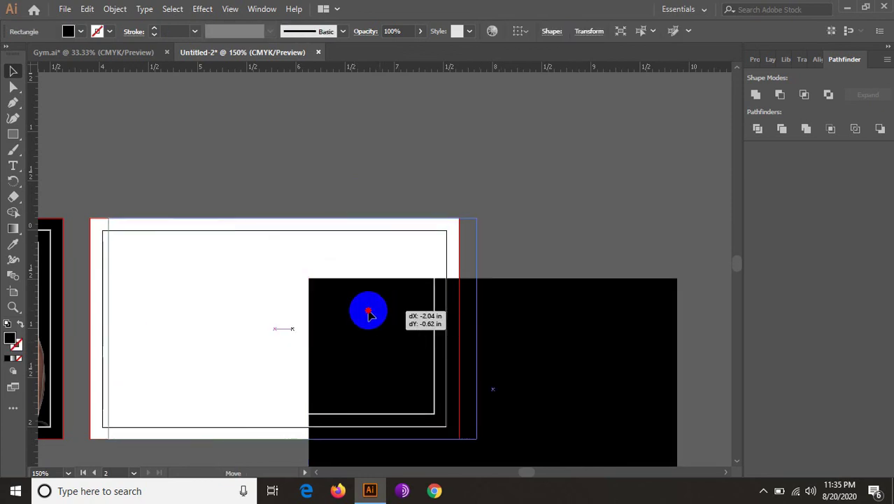
pyautogui.moveTo(364, 314); pyautogui.dragTo(358, 309)
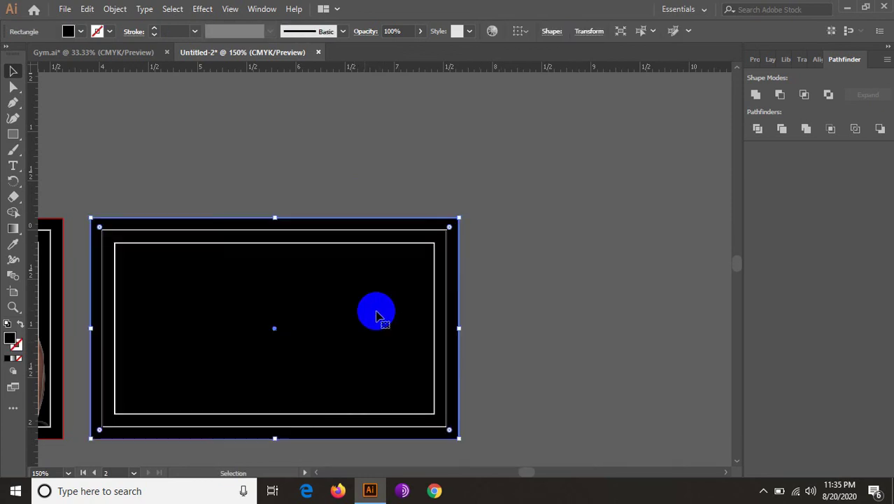
pyautogui.click(512, 335)
pyautogui.moveTo(504, 357); pyautogui.dragTo(543, 316)
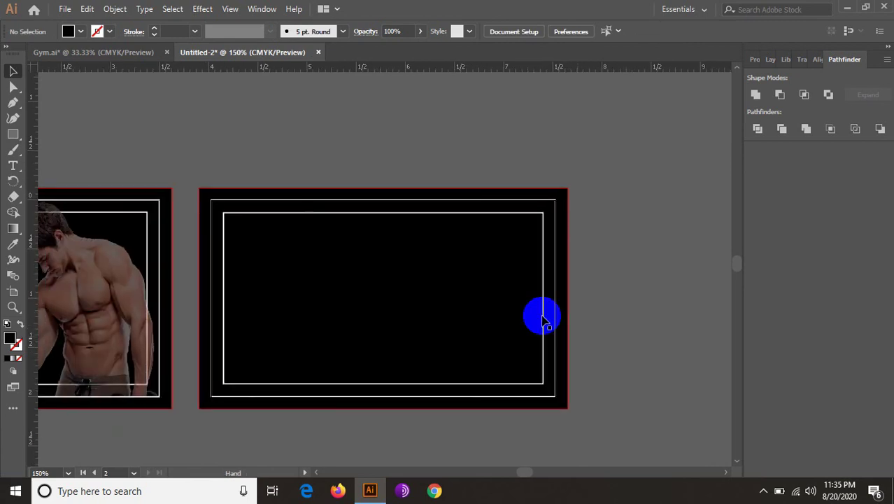
pyautogui.moveTo(308, 151); pyautogui.dragTo(371, 225)
# Step: Check the frames' anchor points and deselect everything
pyautogui.press('a')
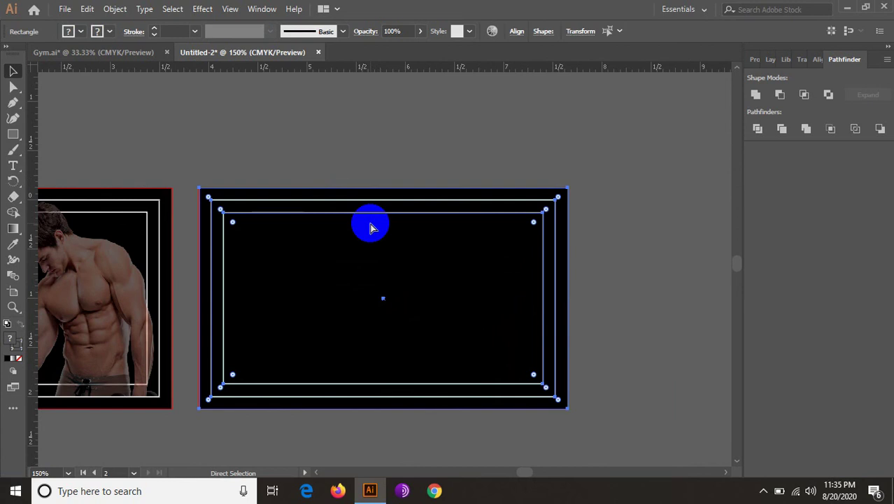
pyautogui.press('v')
pyautogui.hotkey('ctrl', 'shift', 'a')
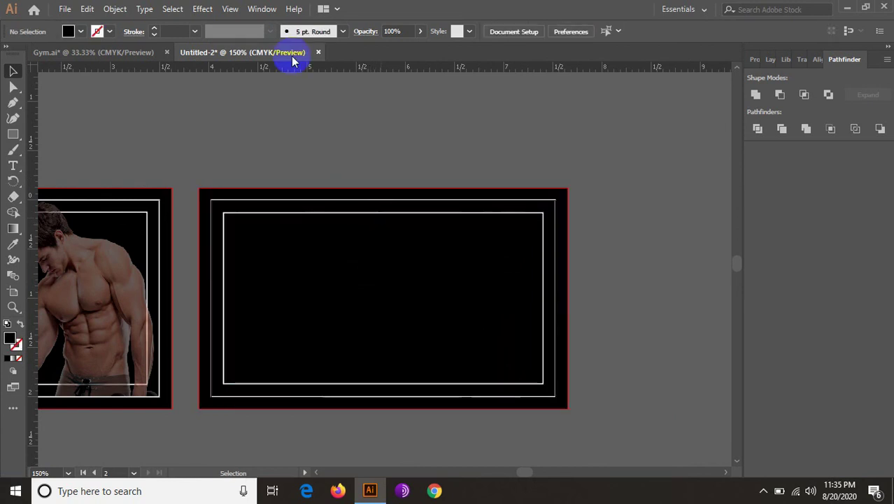
pyautogui.click(145, 53)
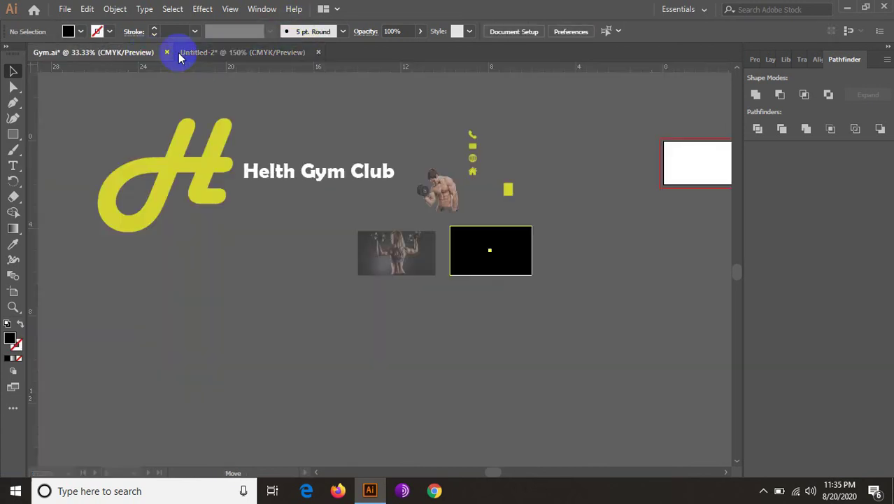
# Step: Drag the faded woman photo from Gym.ai onto the card's frames in Untitled-2
pyautogui.click(496, 252)
pyautogui.moveTo(399, 256); pyautogui.dragTo(224, 56)
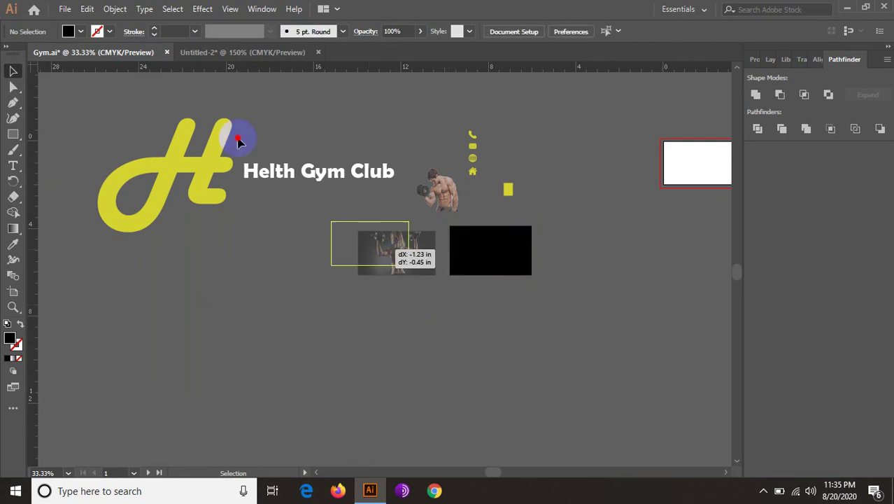
pyautogui.moveTo(224, 56)
pyautogui.mouseDown()
pyautogui.moveTo(343, 290)
pyautogui.moveTo(326, 261)
pyautogui.mouseUp()
pyautogui.moveTo(351, 305)
pyautogui.mouseDown()
pyautogui.moveTo(280, 205)
pyautogui.moveTo(362, 274)
pyautogui.mouseUp()
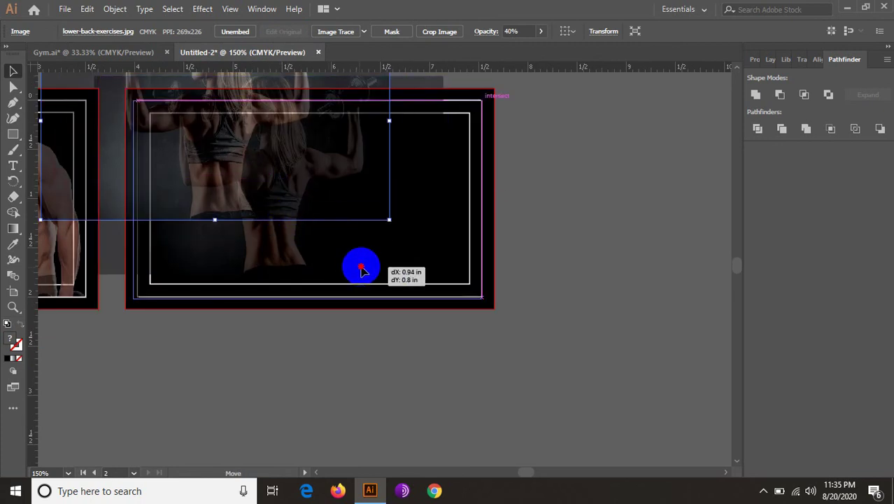
pyautogui.moveTo(359, 274); pyautogui.dragTo(362, 275)
# Step: Resize the photo to about 3.52 x 2.01 in so it fits the frame
pyautogui.hotkey('ctrl', '+')
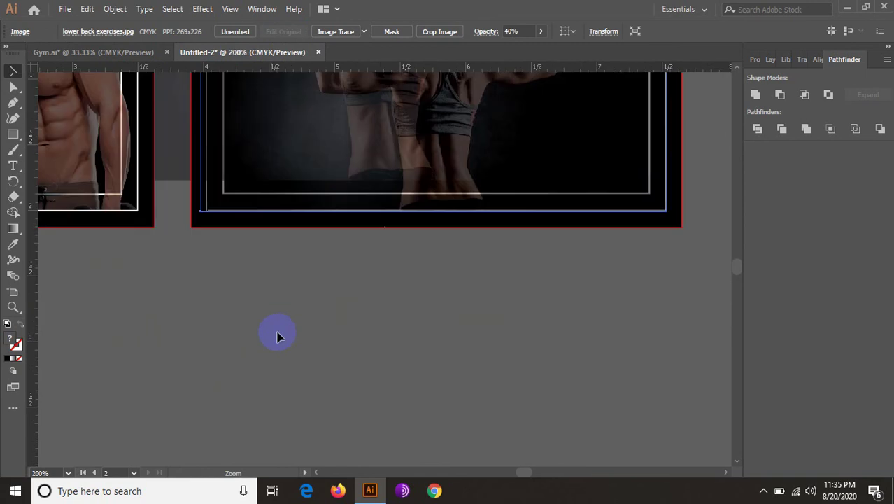
pyautogui.moveTo(248, 412); pyautogui.dragTo(236, 434)
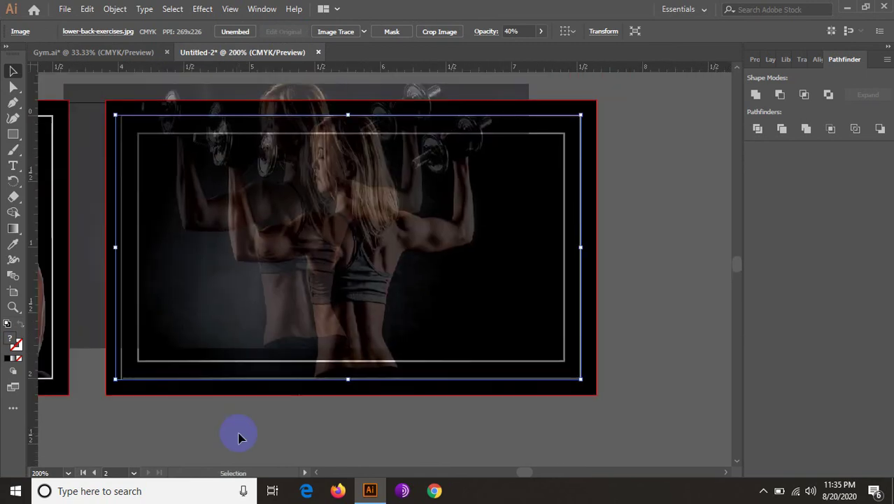
pyautogui.moveTo(114, 248); pyautogui.dragTo(120, 250)
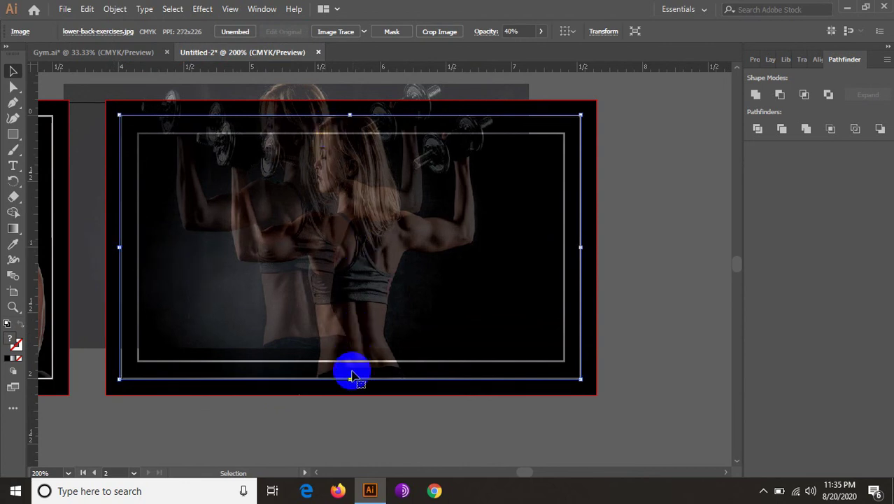
pyautogui.moveTo(352, 380); pyautogui.dragTo(350, 377)
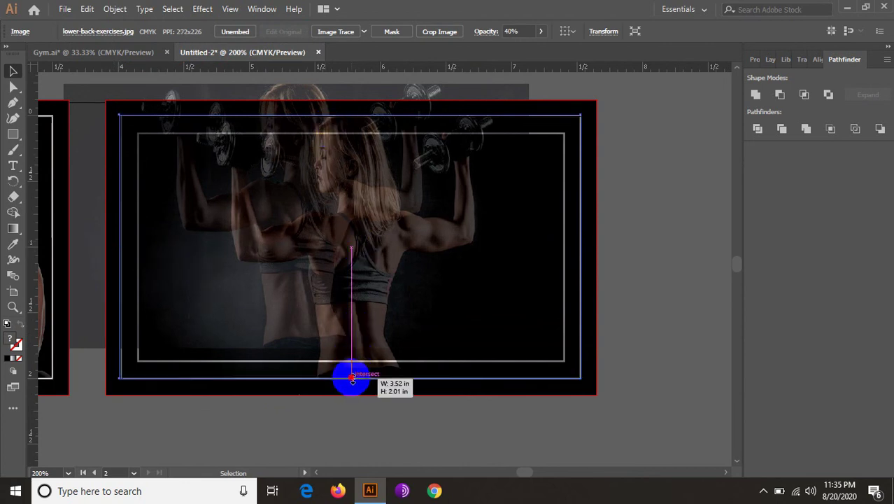
pyautogui.click(354, 433)
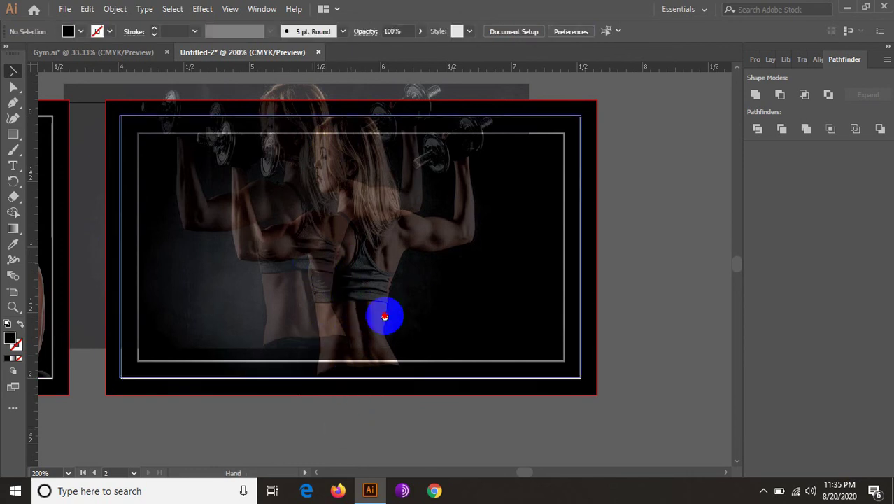
# Step: Delete the extra faint copy of the woman photo
pyautogui.scroll(3, 385, 313)
pyautogui.hscroll(-3, 399, 326)
pyautogui.moveTo(193, 190); pyautogui.dragTo(173, 119)
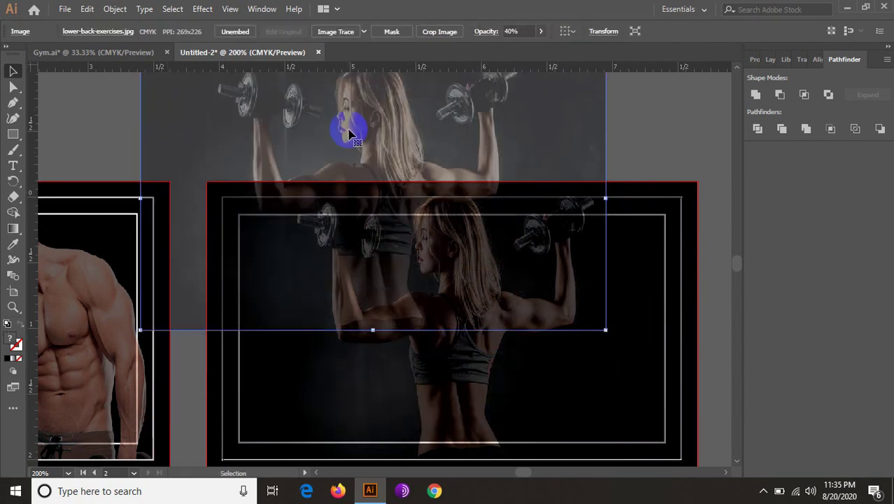
pyautogui.press('Delete')
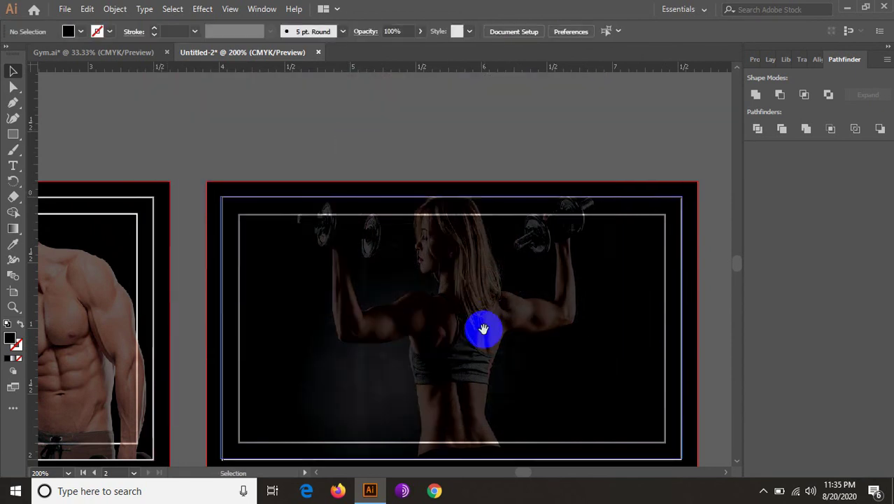
pyautogui.moveTo(480, 325); pyautogui.dragTo(448, 287)
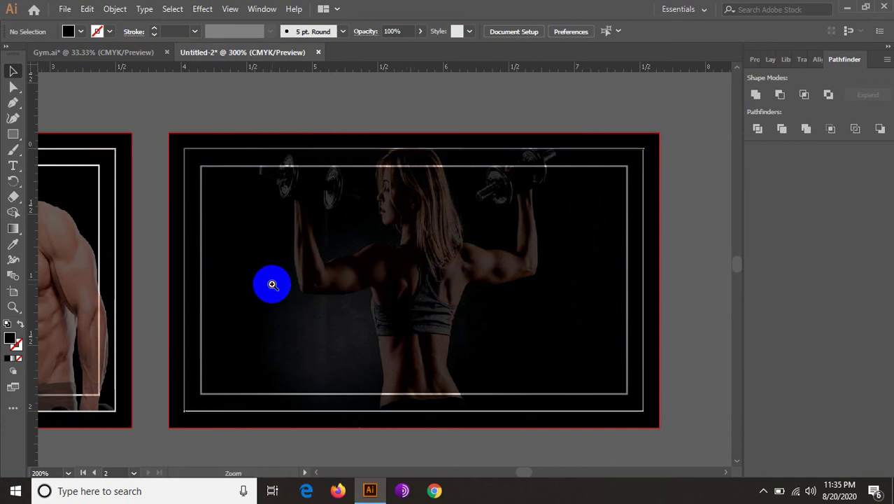
pyautogui.hotkey('ctrl', '=')
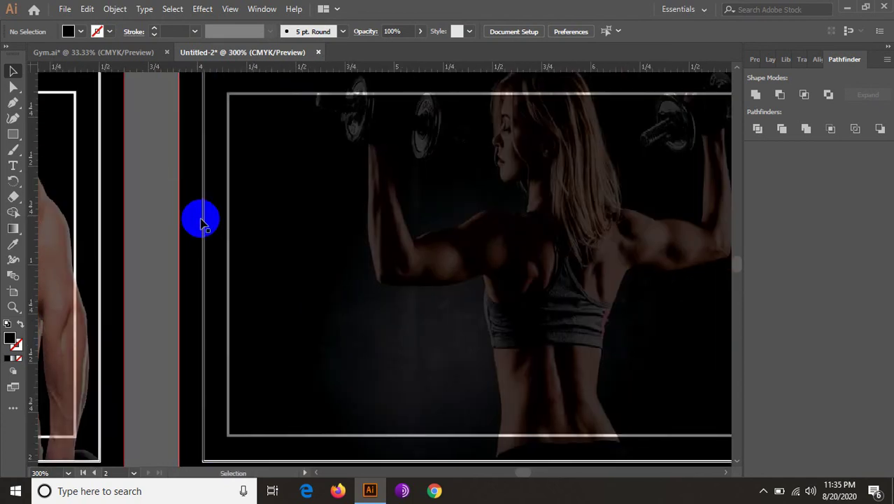
# Step: Widen the photo leftward and align it with the outer frame's corner
pyautogui.click(221, 256)
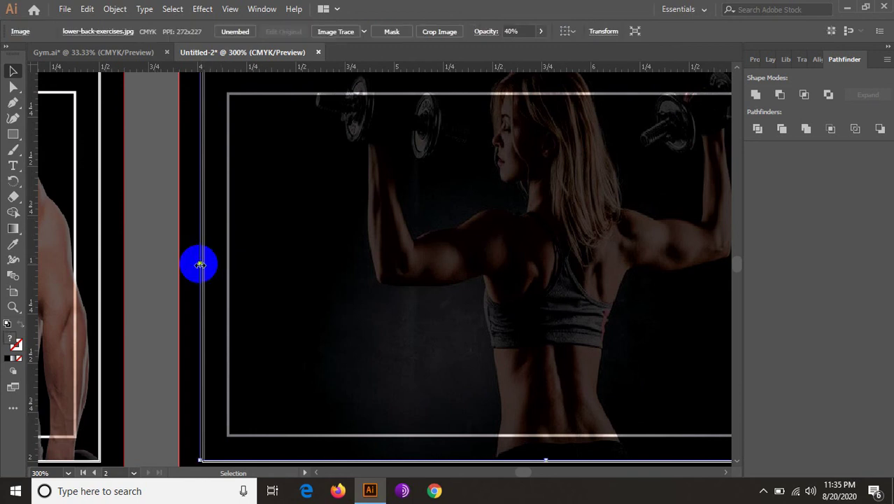
pyautogui.moveTo(200, 264); pyautogui.dragTo(174, 264)
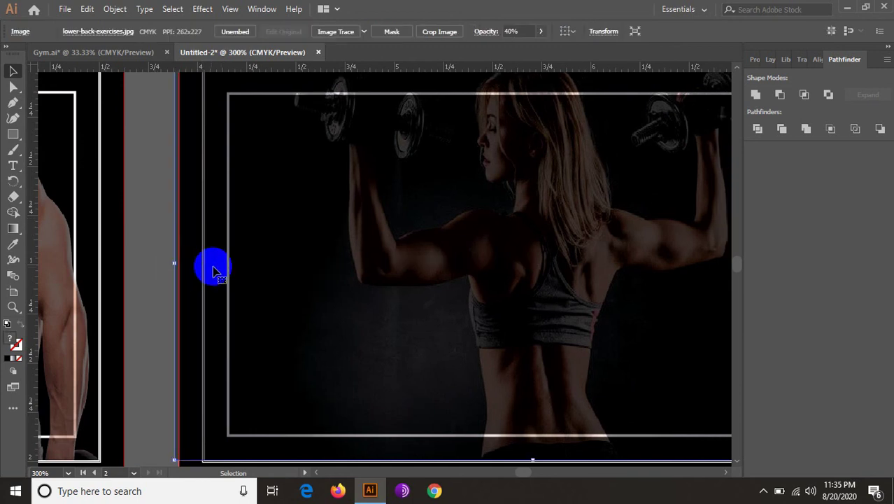
pyautogui.moveTo(264, 306); pyautogui.dragTo(287, 316)
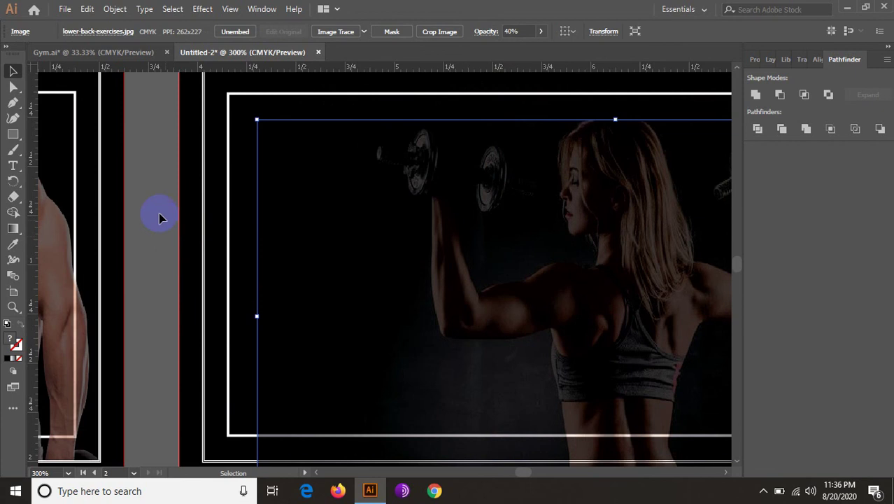
pyautogui.click(219, 267)
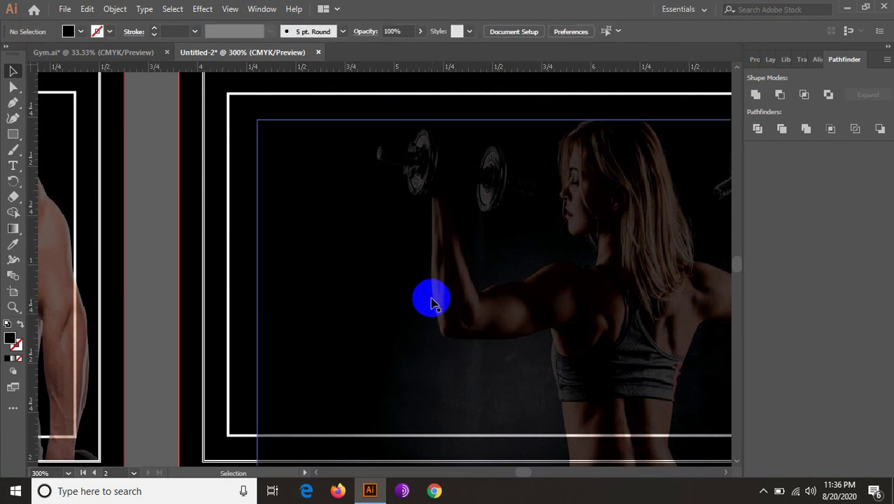
pyautogui.moveTo(431, 302); pyautogui.dragTo(373, 264)
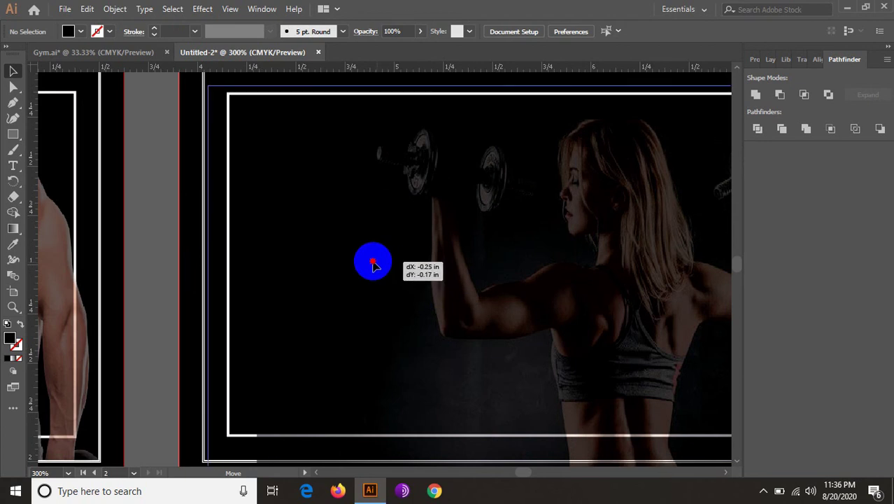
pyautogui.moveTo(373, 263); pyautogui.dragTo(382, 260)
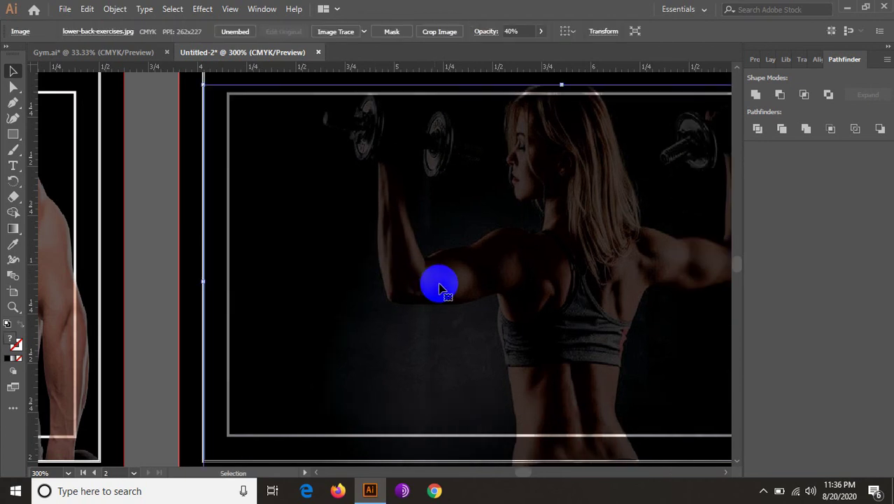
pyautogui.hotkey('ctrl', '-')
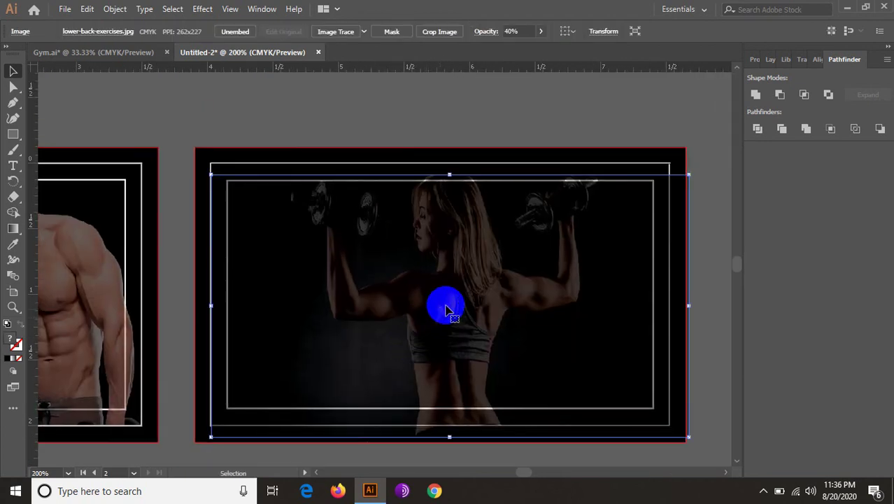
# Step: Adjust the photo's left and right edges to about 3.49 x 2 in
pyautogui.moveTo(435, 296); pyautogui.dragTo(427, 297)
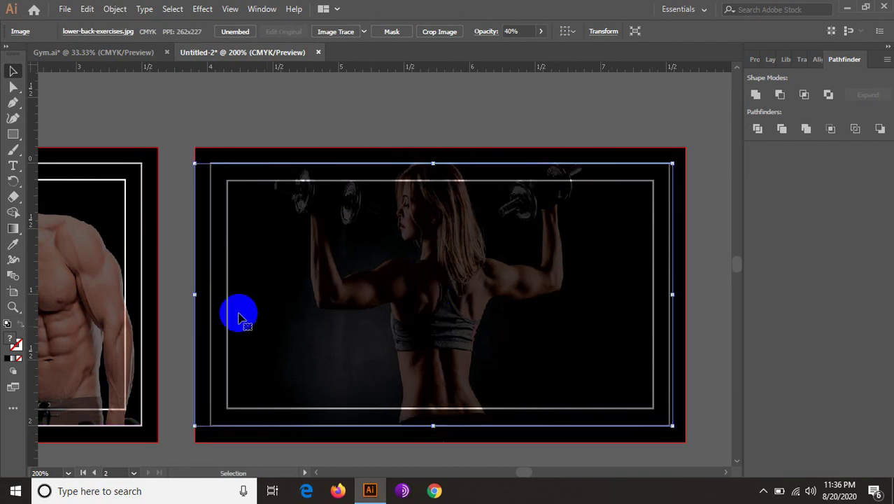
pyautogui.moveTo(196, 294); pyautogui.dragTo(210, 295)
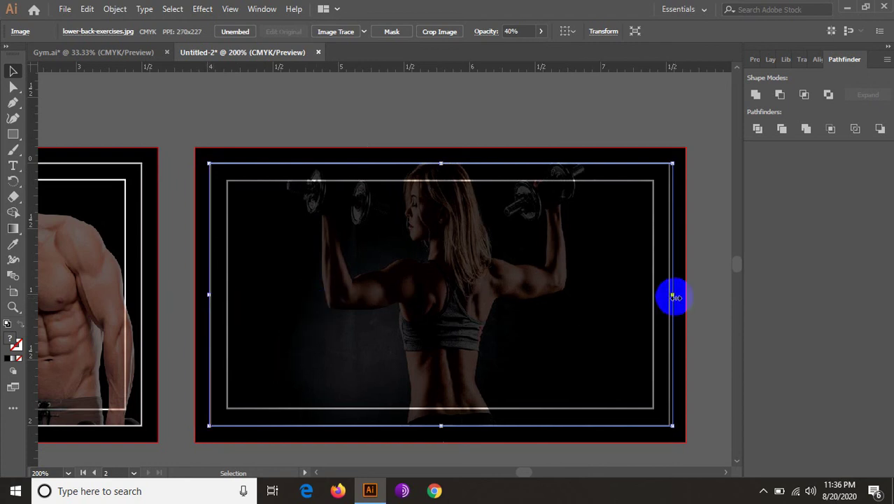
pyautogui.moveTo(673, 297); pyautogui.dragTo(668, 296)
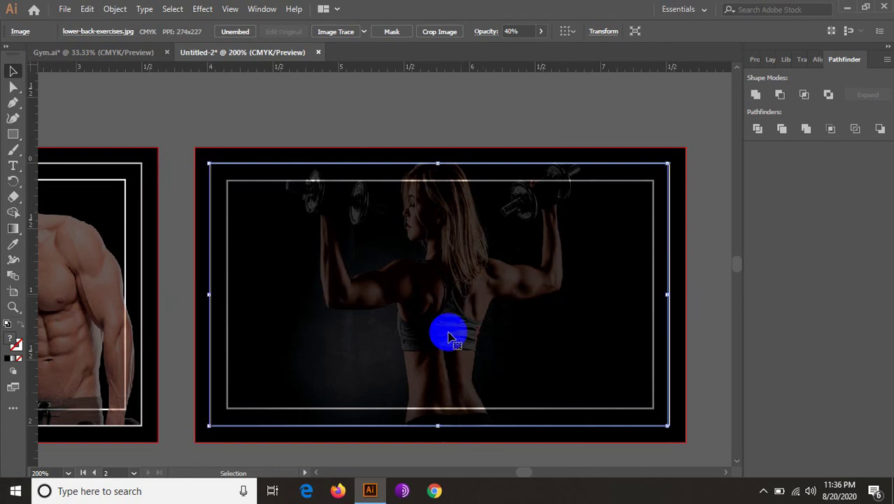
pyautogui.click(310, 117)
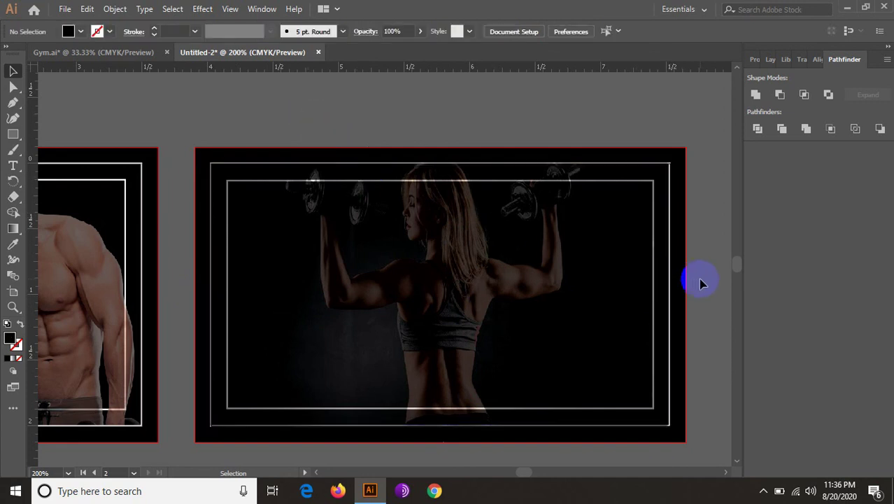
pyautogui.click(670, 297)
pyautogui.click(667, 304)
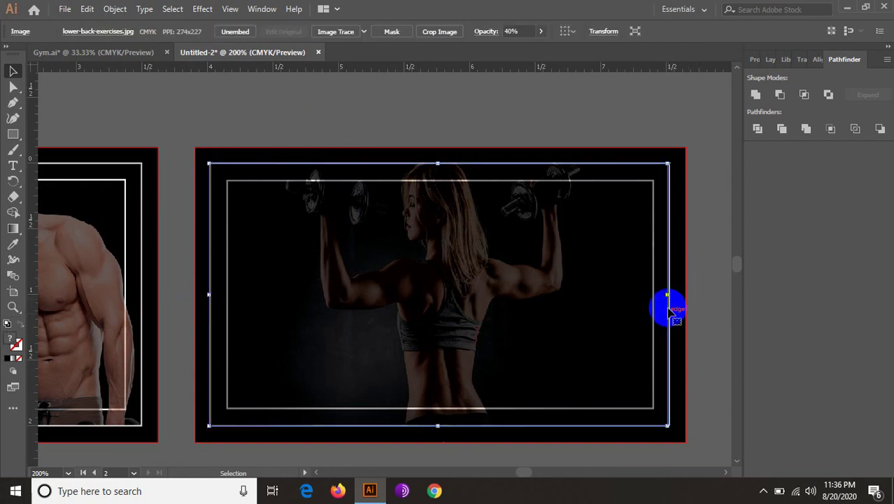
pyautogui.moveTo(670, 293); pyautogui.dragTo(671, 294)
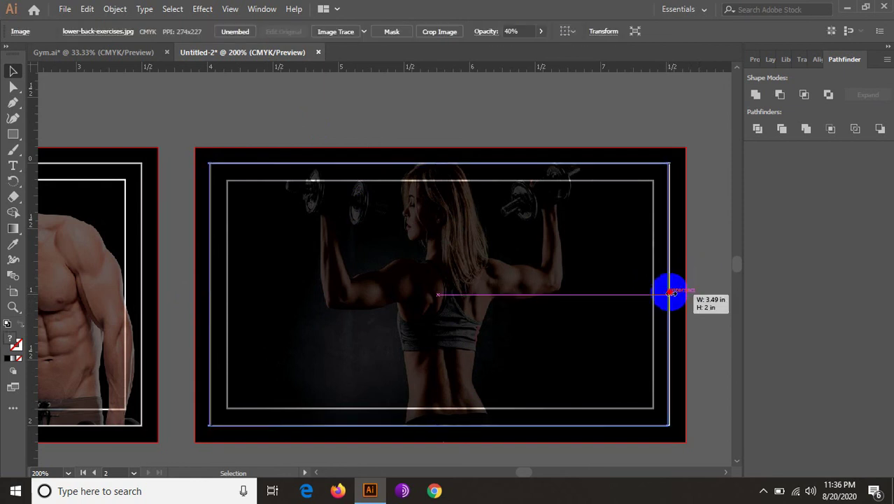
pyautogui.click(711, 271)
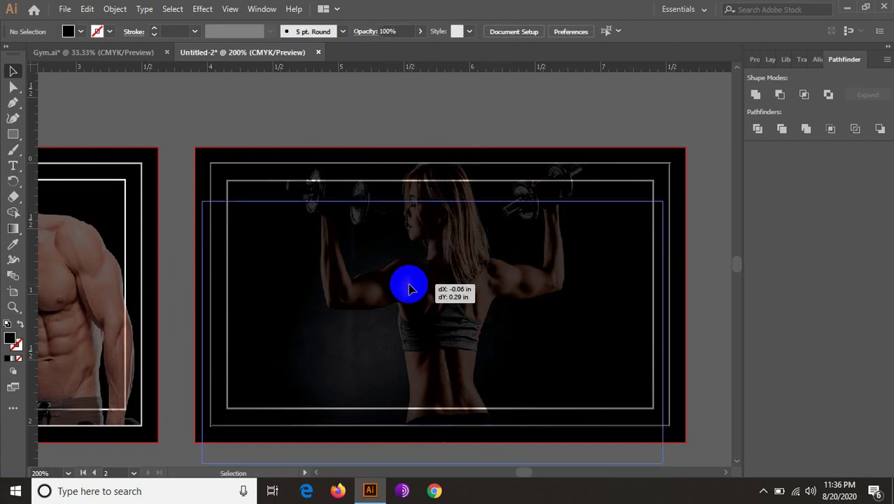
# Step: Move the photo lower so it overhangs the card's bottom edge, then select all
pyautogui.moveTo(415, 255); pyautogui.dragTo(407, 291)
pyautogui.click(381, 133)
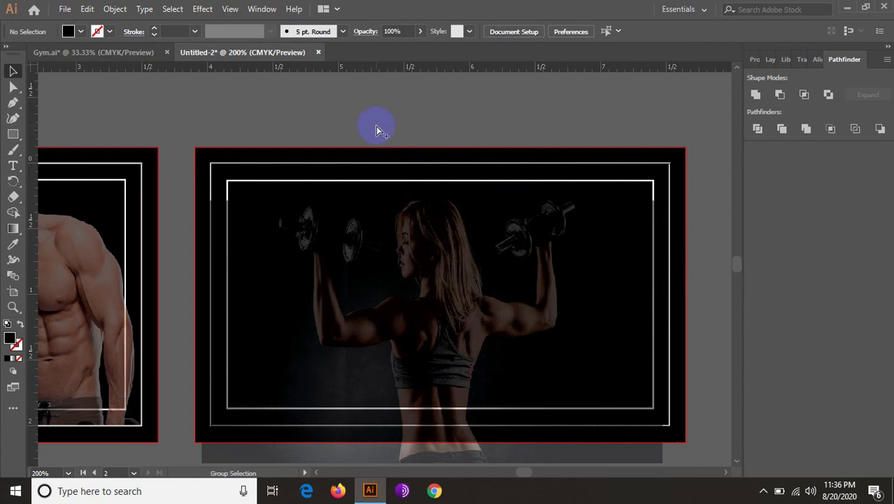
pyautogui.hotkey('ctrl', 'a')
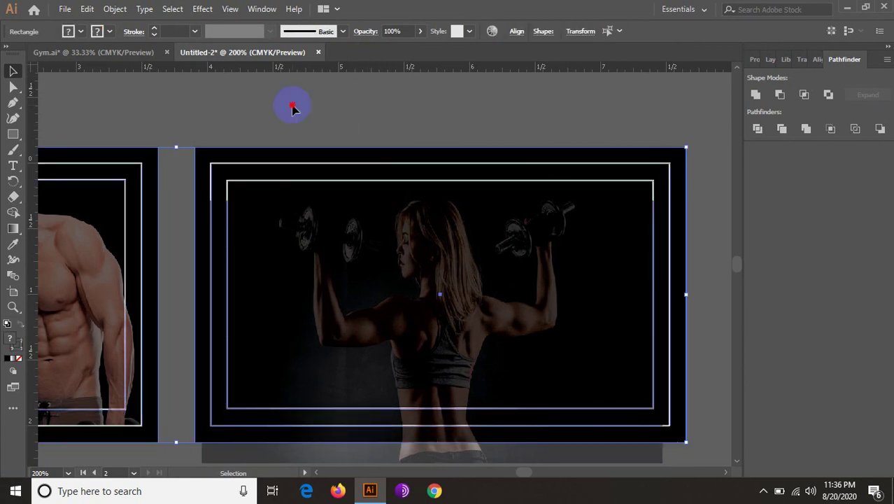
# Step: Bring the outer white frame in front of the faded woman photo via Arrange > Bring to Front
pyautogui.moveTo(261, 116)
pyautogui.mouseDown()
pyautogui.moveTo(284, 184)
pyautogui.moveTo(263, 180)
pyautogui.mouseUp()
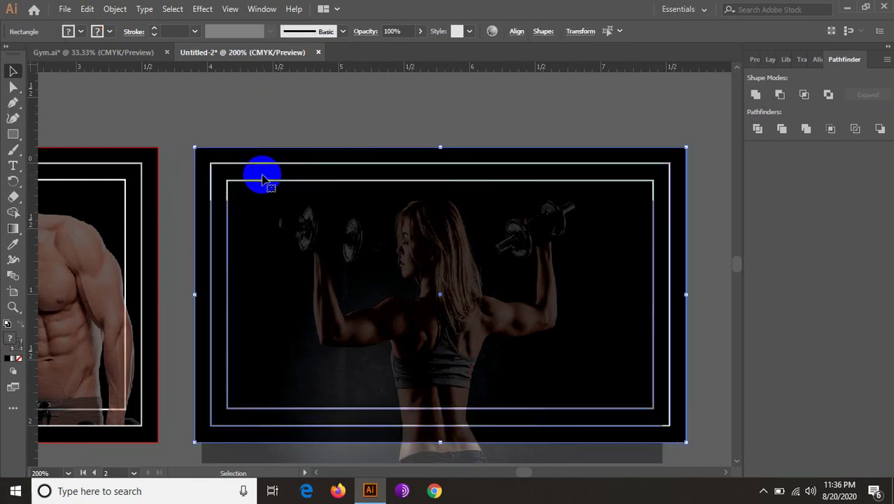
pyautogui.click(249, 121)
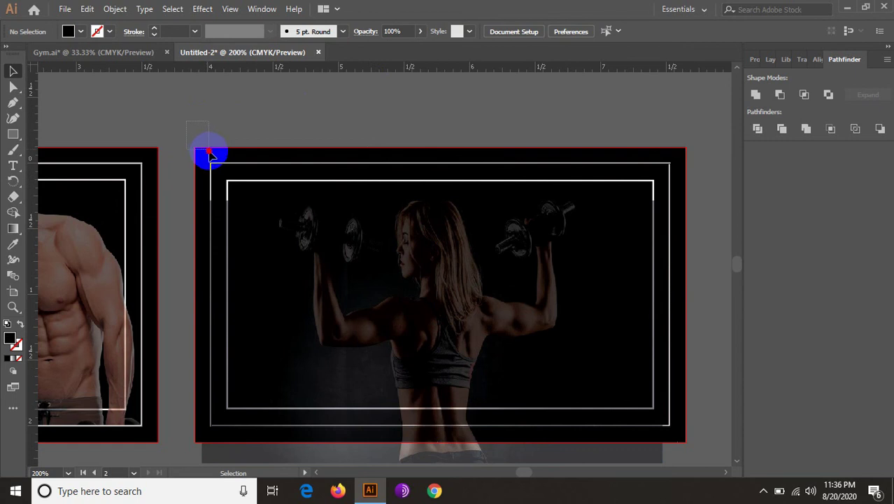
pyautogui.moveTo(210, 154); pyautogui.dragTo(211, 155)
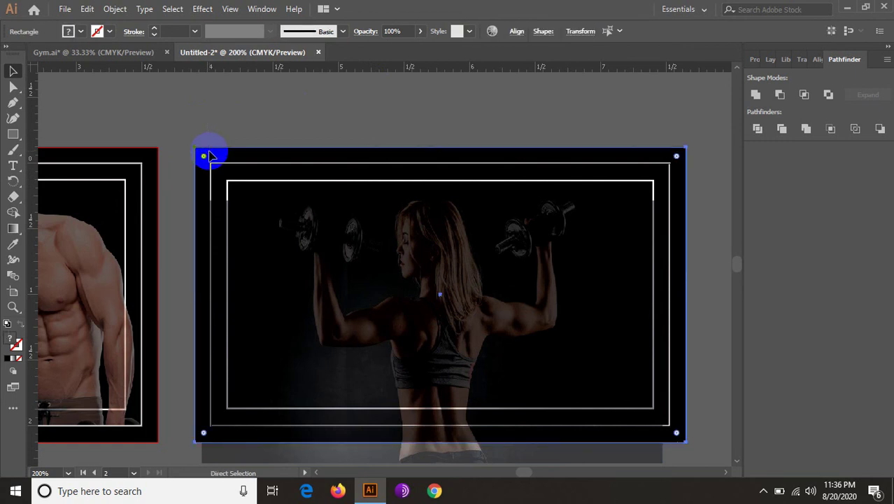
pyautogui.click(209, 156)
pyautogui.moveTo(245, 135)
pyautogui.mouseDown()
pyautogui.moveTo(270, 188)
pyautogui.moveTo(268, 181)
pyautogui.mouseUp()
pyautogui.rightClick(268, 180)
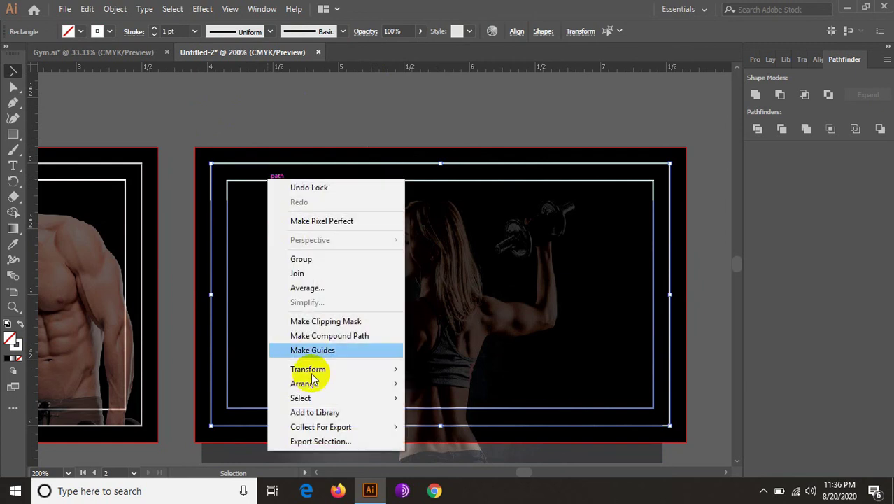
pyautogui.moveTo(305, 383)
pyautogui.click(452, 387)
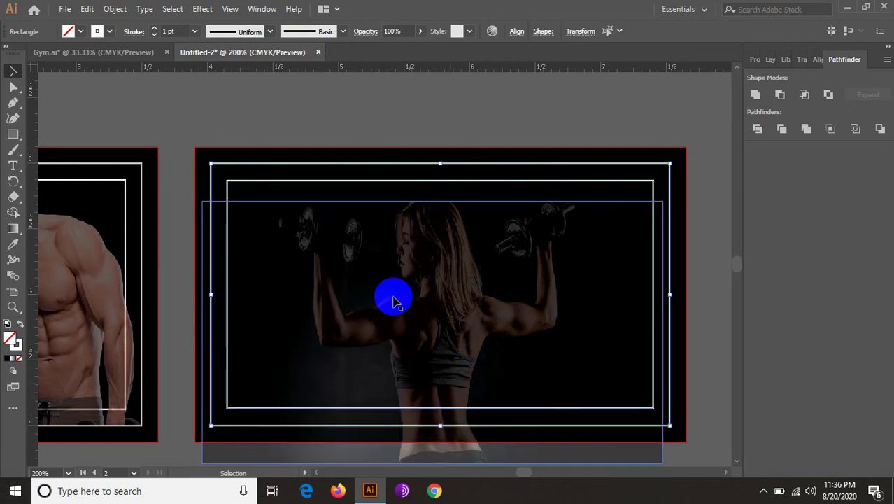
# Step: Bring the inner white frame in front of the photo, then start dragging the photo upward
pyautogui.click(293, 124)
pyautogui.moveTo(225, 133); pyautogui.dragTo(263, 184)
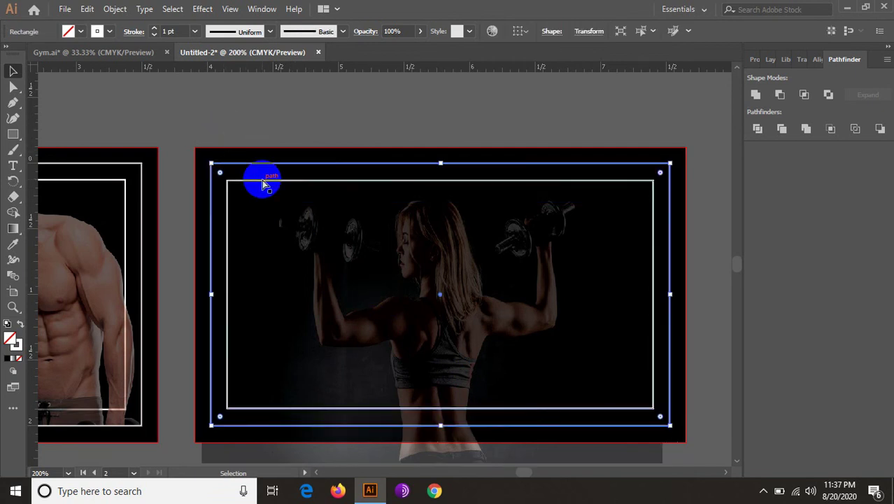
pyautogui.click(262, 184)
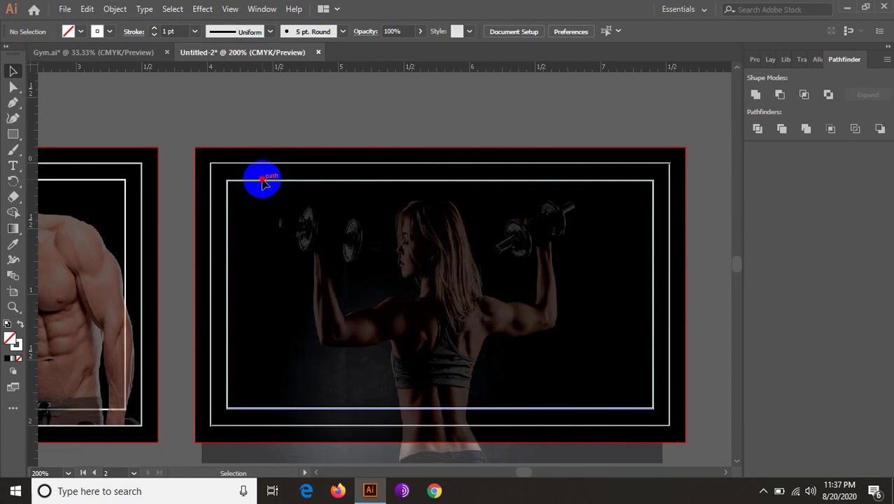
pyautogui.click(263, 184)
pyautogui.click(264, 184)
pyautogui.press('v')
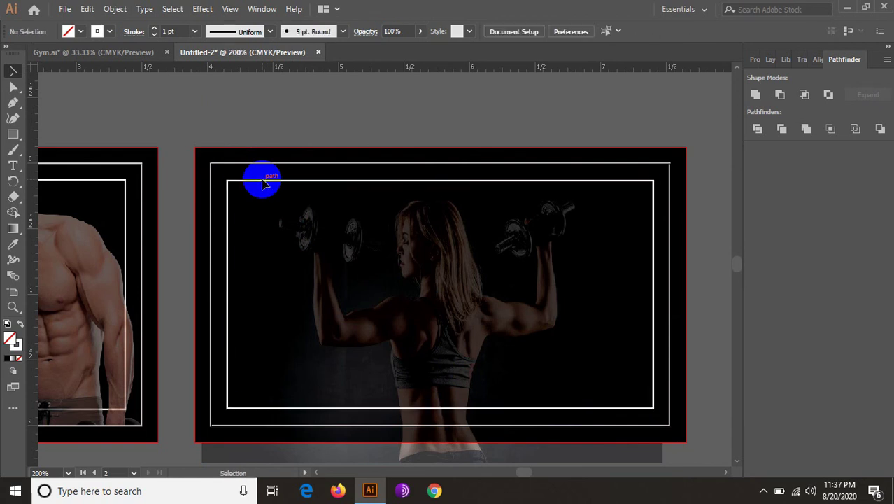
pyautogui.click(426, 326)
pyautogui.moveTo(426, 326); pyautogui.dragTo(435, 288)
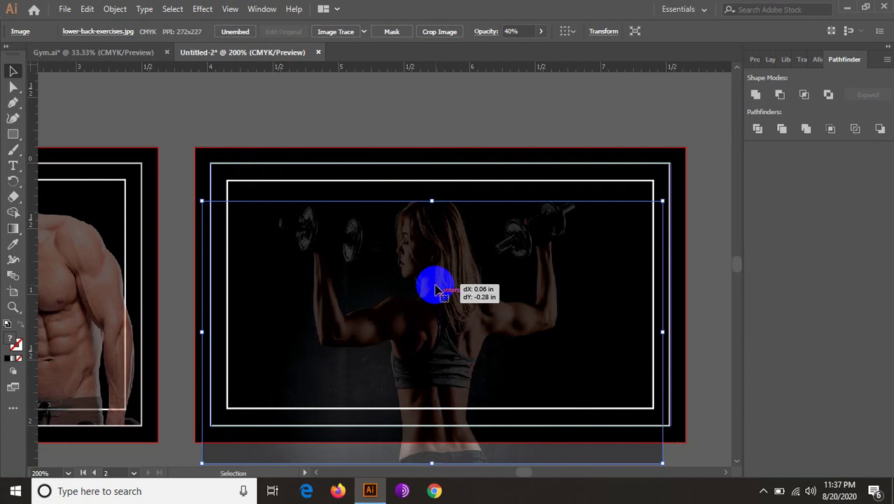
# Step: Snap the photo's top to the outer frame and stretch its right edge to the frame
pyautogui.moveTo(435, 288); pyautogui.dragTo(442, 293)
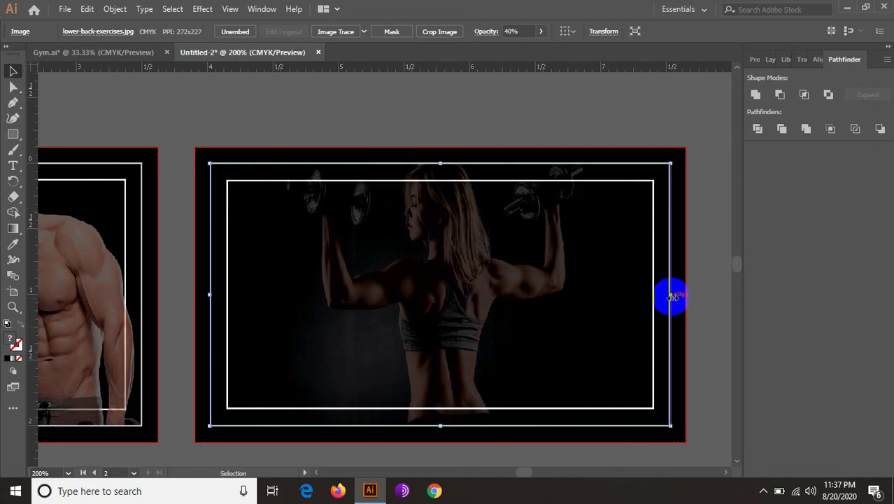
pyautogui.moveTo(671, 297); pyautogui.dragTo(669, 298)
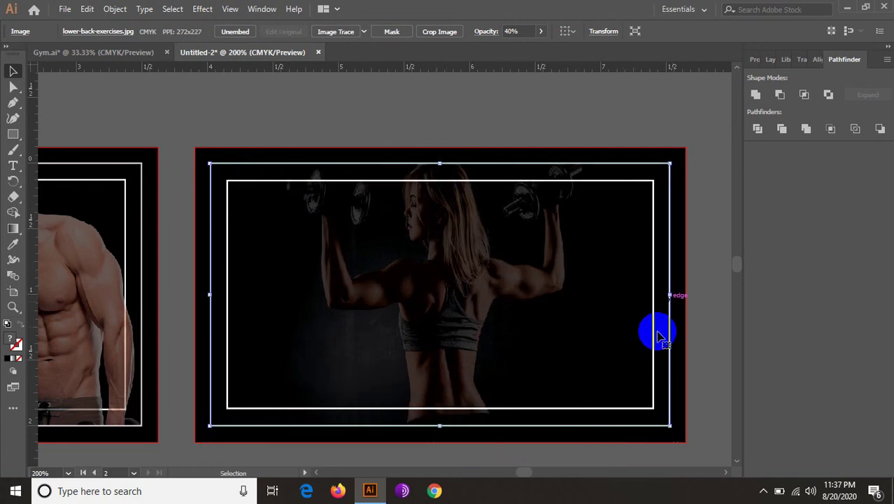
pyautogui.click(357, 460)
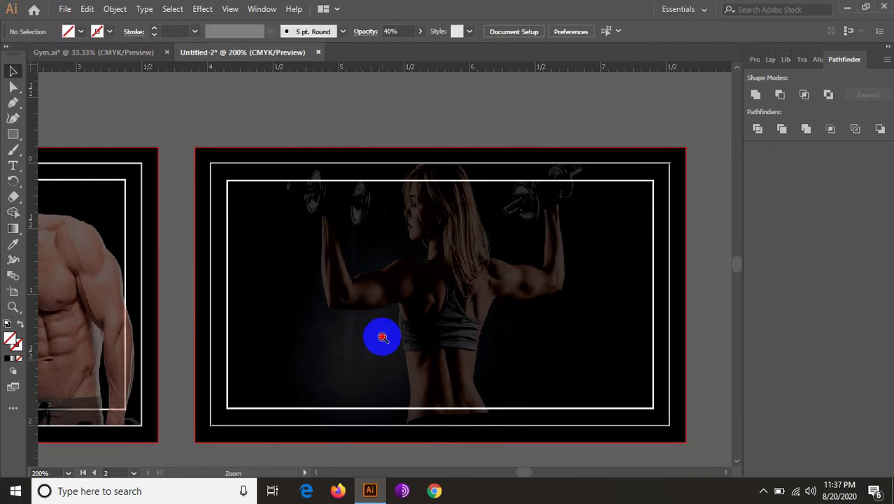
# Step: Zoom and pan around the cards to check how the photo fits the frame
pyautogui.hotkey('ctrl', '-')
pyautogui.moveTo(280, 280); pyautogui.dragTo(246, 329)
pyautogui.hotkey('ctrl', '+')
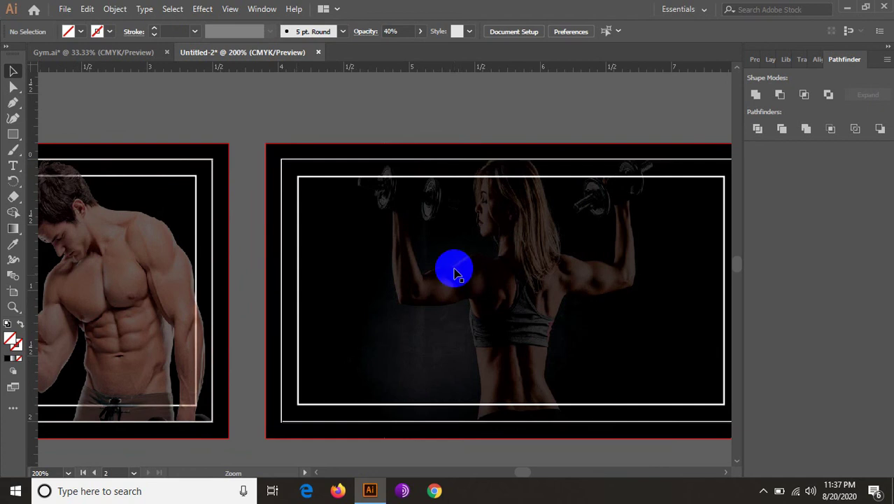
pyautogui.moveTo(395, 280)
pyautogui.mouseDown()
pyautogui.moveTo(332, 257)
pyautogui.moveTo(371, 311)
pyautogui.moveTo(309, 262)
pyautogui.mouseUp()
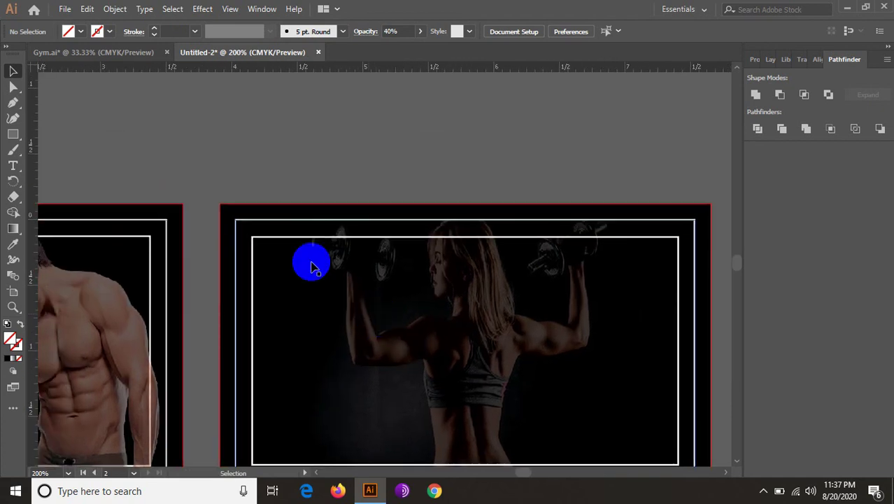
pyautogui.moveTo(231, 183); pyautogui.dragTo(290, 264)
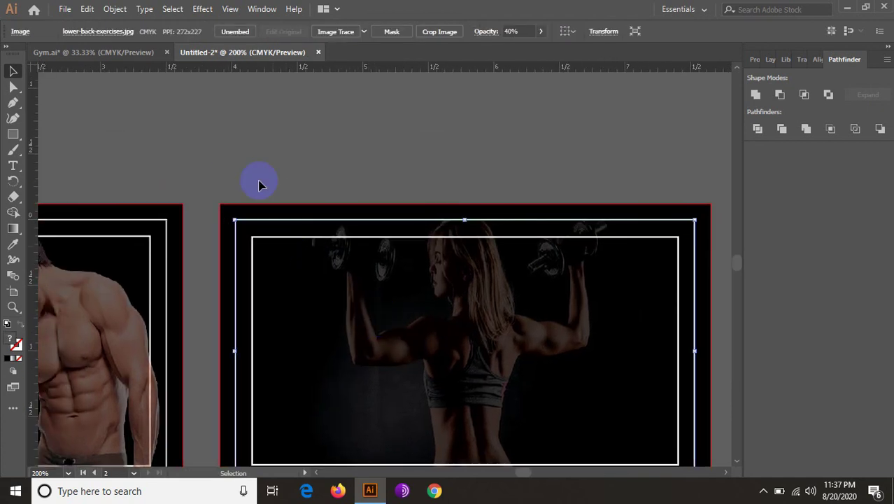
pyautogui.hotkey('ctrl', 'shift', 'a')
pyautogui.keyDown('alt'); pyautogui.click(372, 319); pyautogui.keyUp('alt')
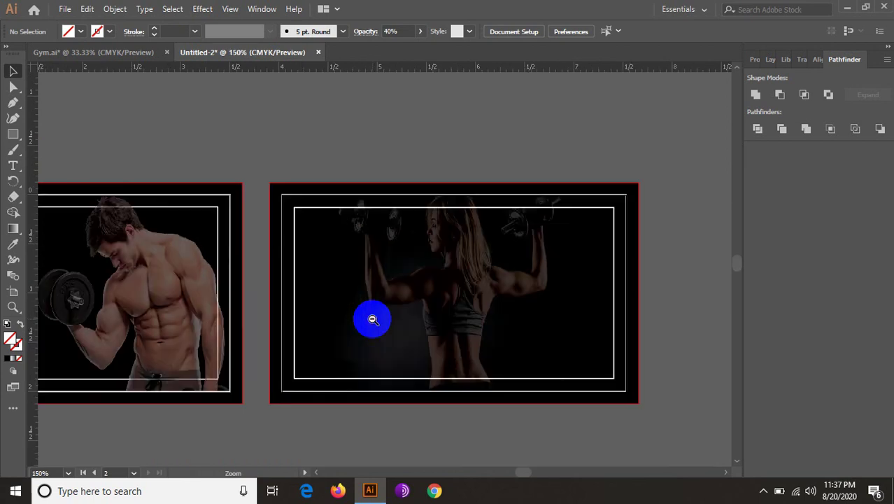
pyautogui.moveTo(385, 354); pyautogui.dragTo(414, 353)
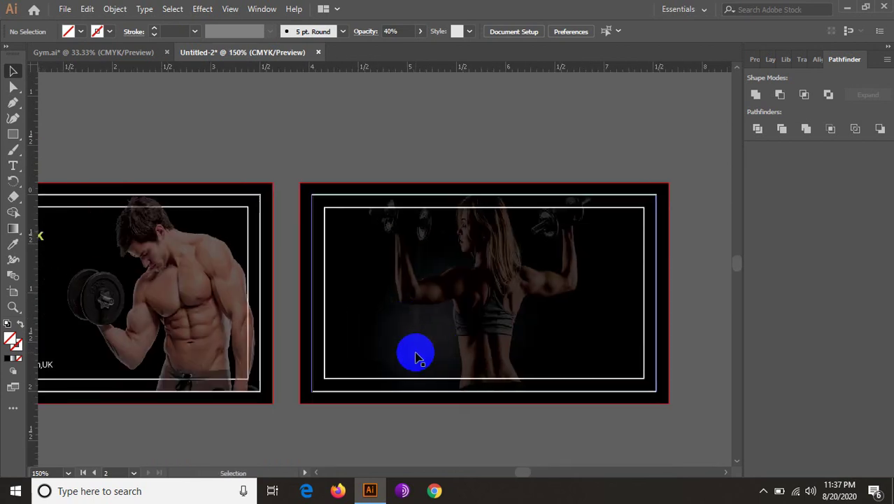
pyautogui.click(505, 339)
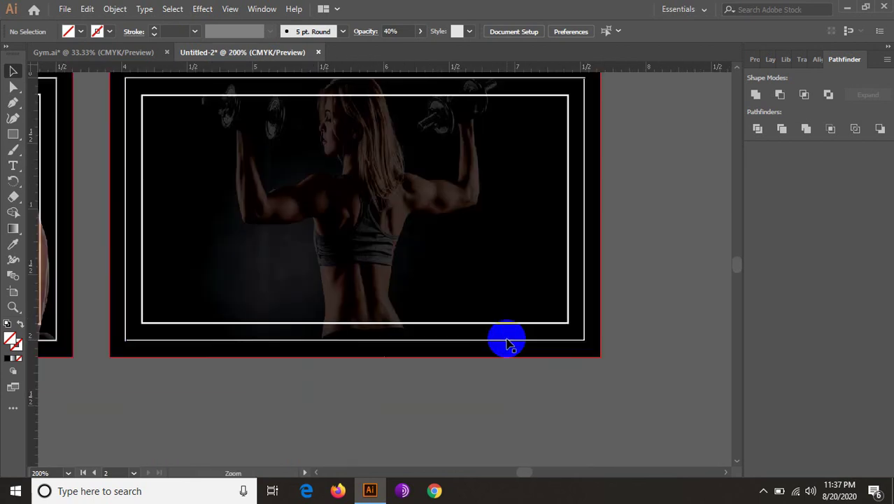
pyautogui.moveTo(408, 306)
pyautogui.mouseDown()
pyautogui.moveTo(359, 378)
pyautogui.moveTo(543, 349)
pyautogui.mouseUp()
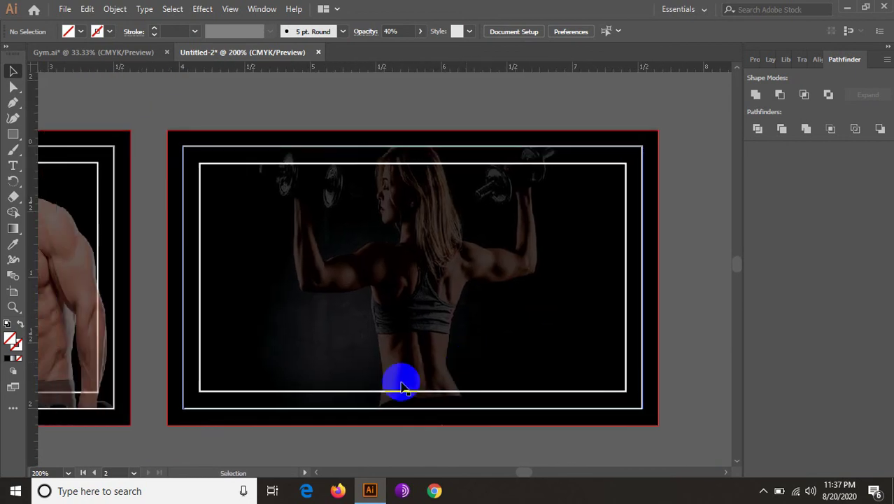
pyautogui.moveTo(471, 372)
pyautogui.mouseDown()
pyautogui.moveTo(728, 343)
pyautogui.moveTo(441, 374)
pyautogui.mouseUp()
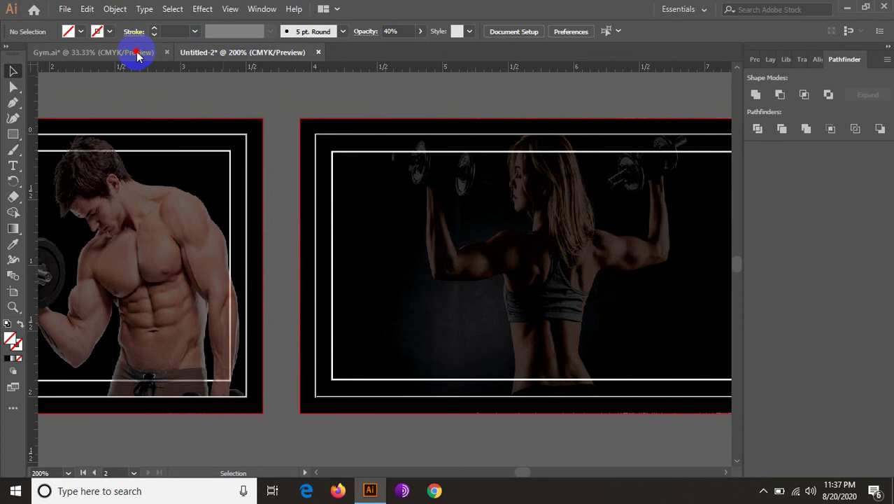
# Step: Copy the H logo and 'Helth Gym Club' title from Gym.ai onto the Untitled-2 card
pyautogui.click(140, 53)
pyautogui.moveTo(357, 197); pyautogui.dragTo(437, 219)
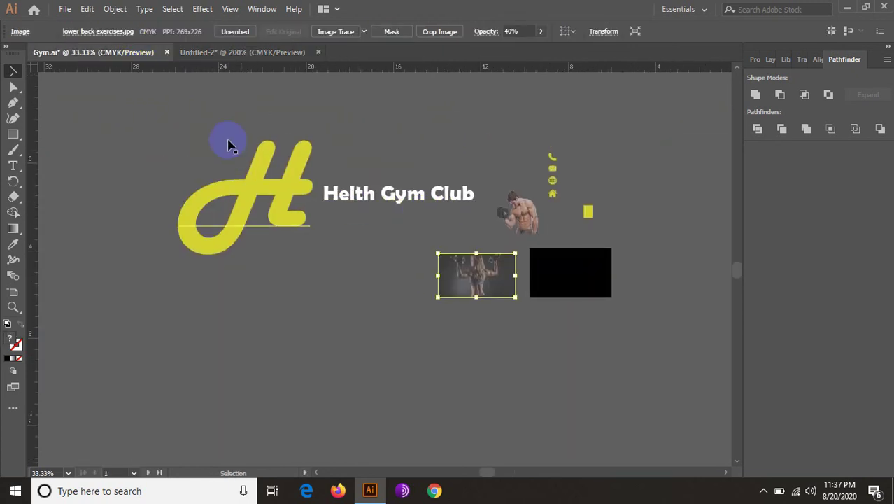
pyautogui.moveTo(263, 159); pyautogui.dragTo(350, 203)
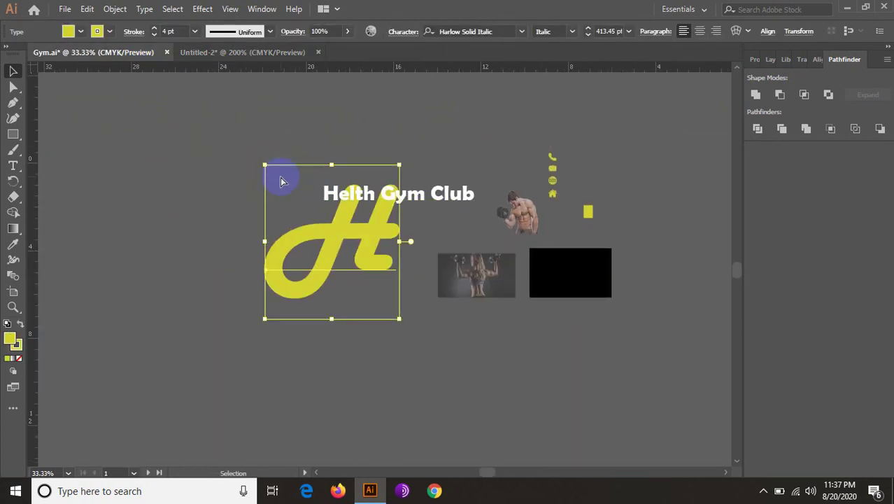
pyautogui.hotkey('ctrl', 'z')
pyautogui.click(355, 233)
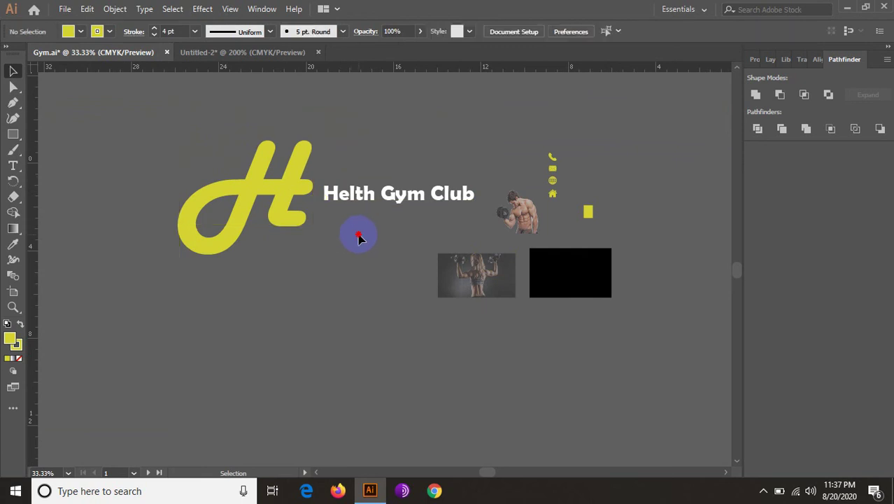
pyautogui.moveTo(251, 173)
pyautogui.mouseDown()
pyautogui.moveTo(300, 191)
pyautogui.moveTo(358, 233)
pyautogui.moveTo(249, 54)
pyautogui.mouseUp()
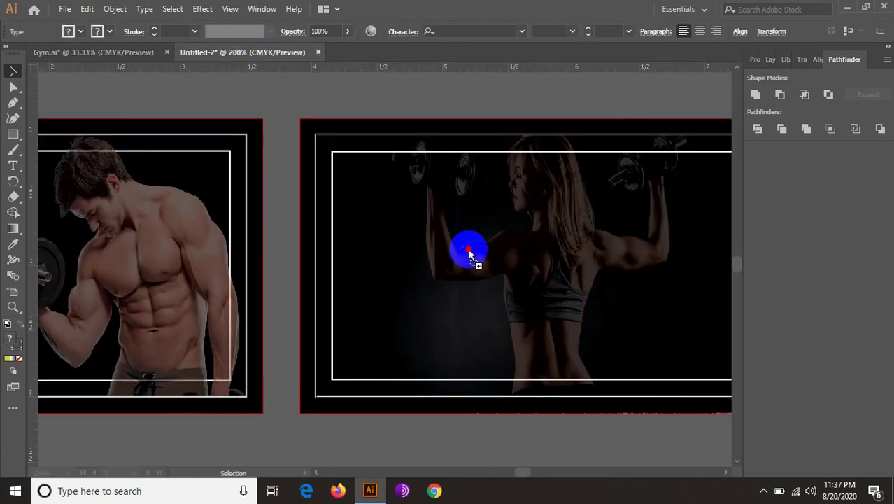
pyautogui.moveTo(249, 54); pyautogui.dragTo(465, 283)
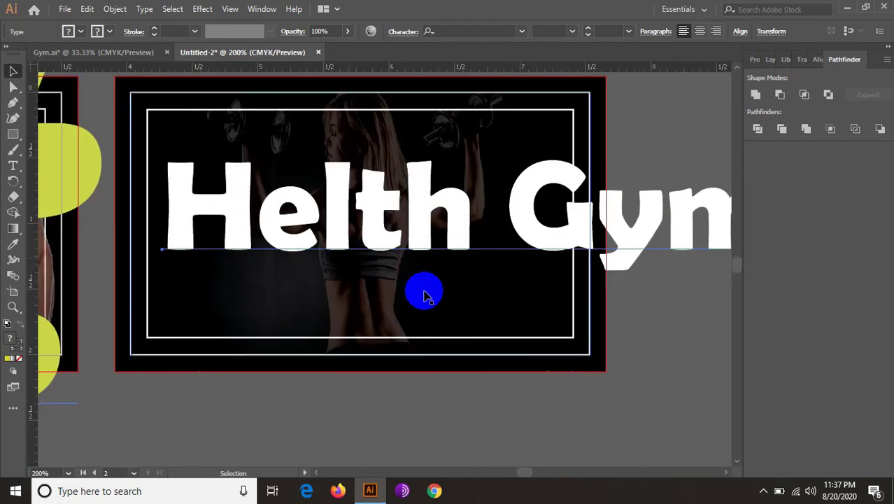
# Step: Scale the logo and title group down and position it on the right-hand card
pyautogui.keyDown('ctrl'); pyautogui.keyDown('alt'); pyautogui.click(460, 303); pyautogui.keyUp('alt'); pyautogui.keyUp('ctrl')
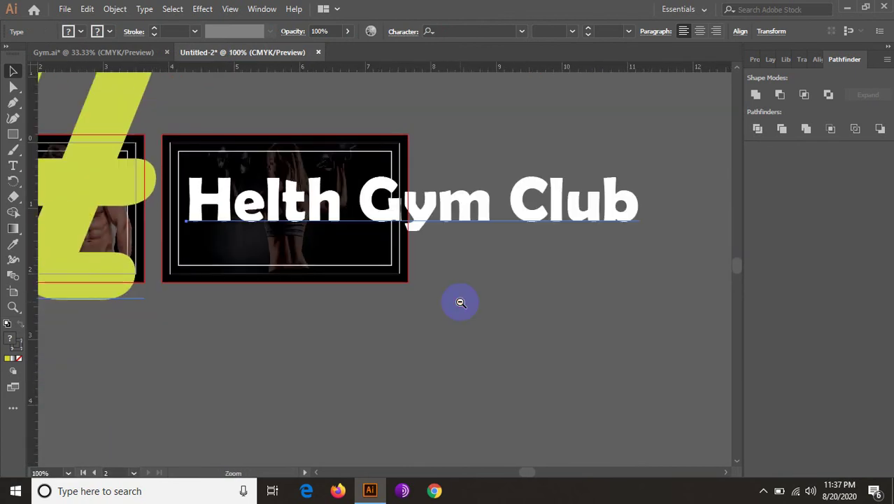
pyautogui.keyDown('ctrl'); pyautogui.keyDown('alt'); pyautogui.click(230, 260); pyautogui.keyUp('alt'); pyautogui.keyUp('ctrl')
pyautogui.moveTo(229, 260); pyautogui.dragTo(344, 320)
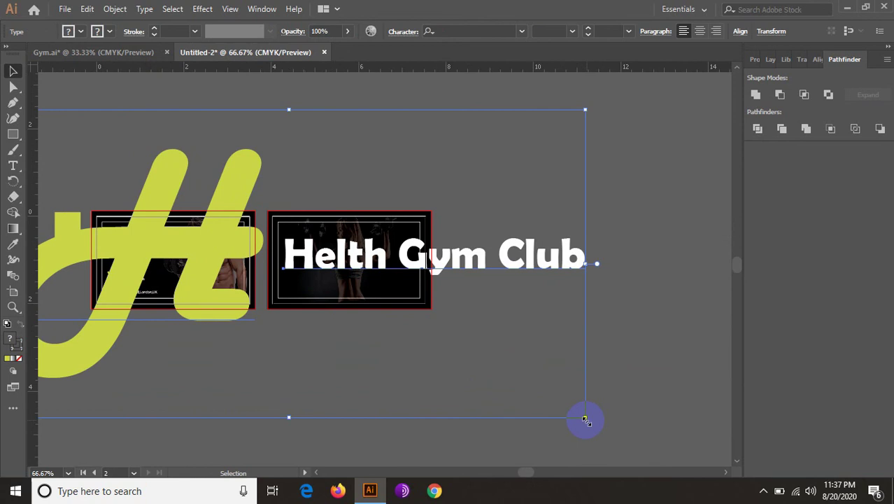
pyautogui.moveTo(585, 420); pyautogui.dragTo(328, 347)
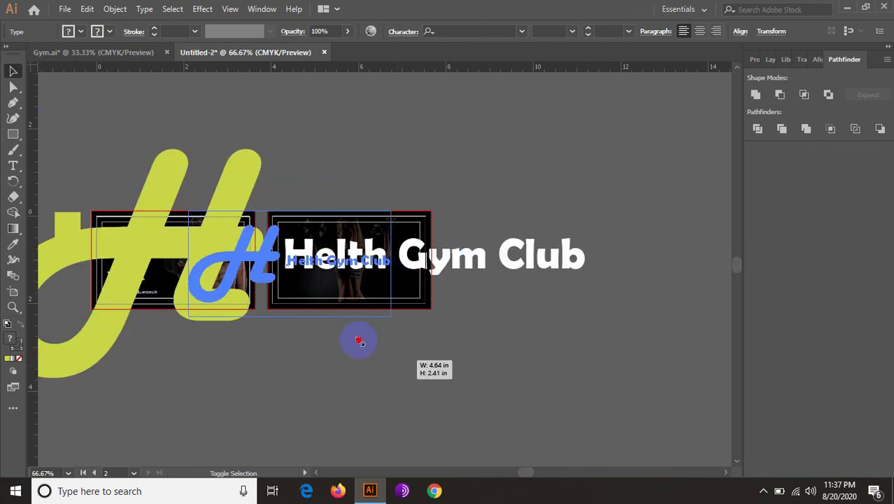
pyautogui.click(325, 342)
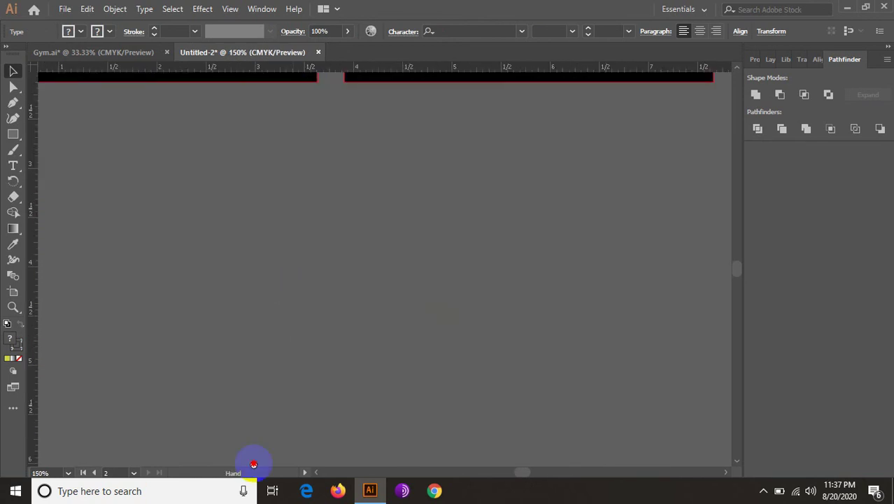
pyautogui.click(273, 265)
pyautogui.moveTo(273, 264)
pyautogui.mouseDown()
pyautogui.moveTo(387, 243)
pyautogui.moveTo(411, 250)
pyautogui.mouseUp()
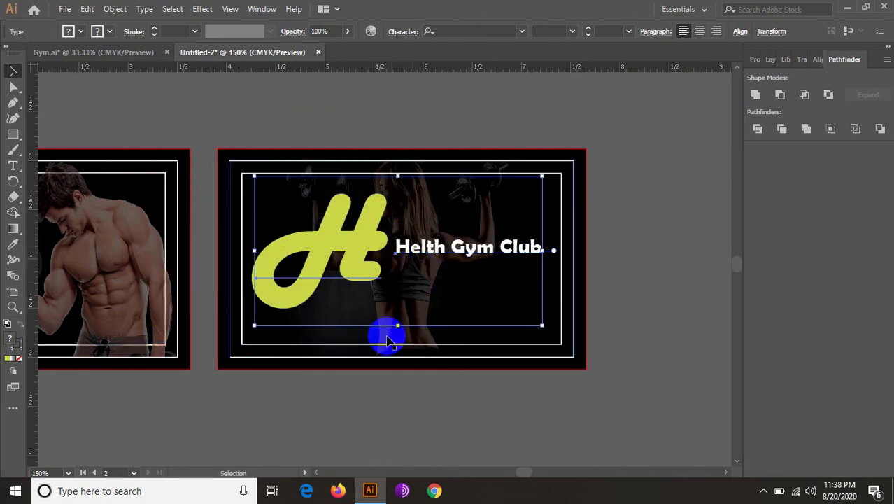
# Step: Shrink the H logo on its own and shift it slightly left
pyautogui.click(369, 394)
pyautogui.click(375, 277)
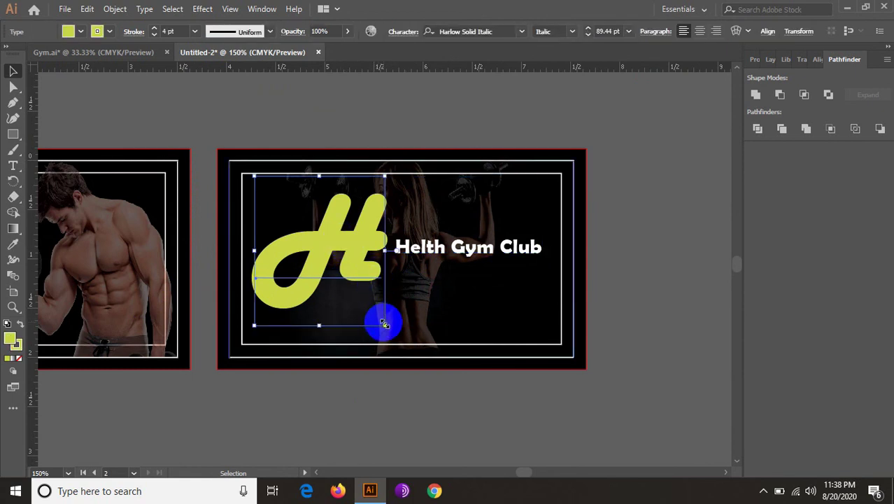
pyautogui.moveTo(384, 325); pyautogui.dragTo(375, 314)
pyautogui.moveTo(322, 256); pyautogui.dragTo(309, 256)
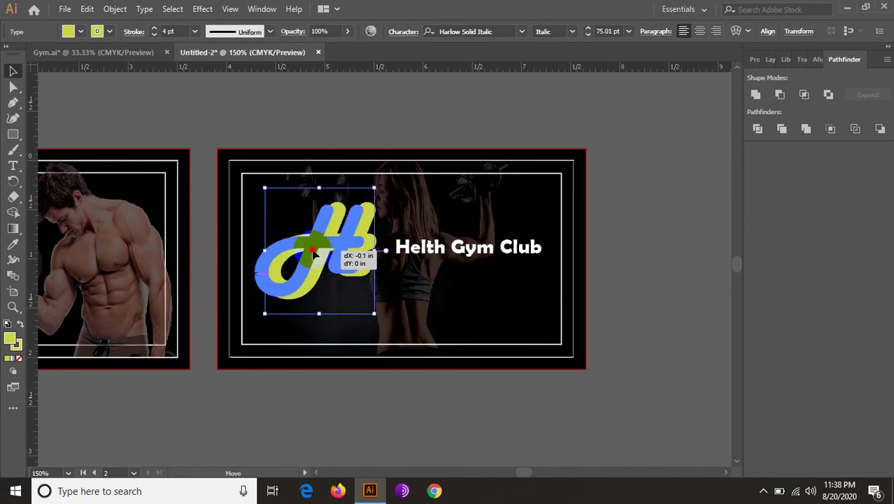
# Step: Move the 'Helth Gym Club' title left so it sits just beside the logo
pyautogui.click(423, 253)
pyautogui.moveTo(423, 256); pyautogui.dragTo(402, 248)
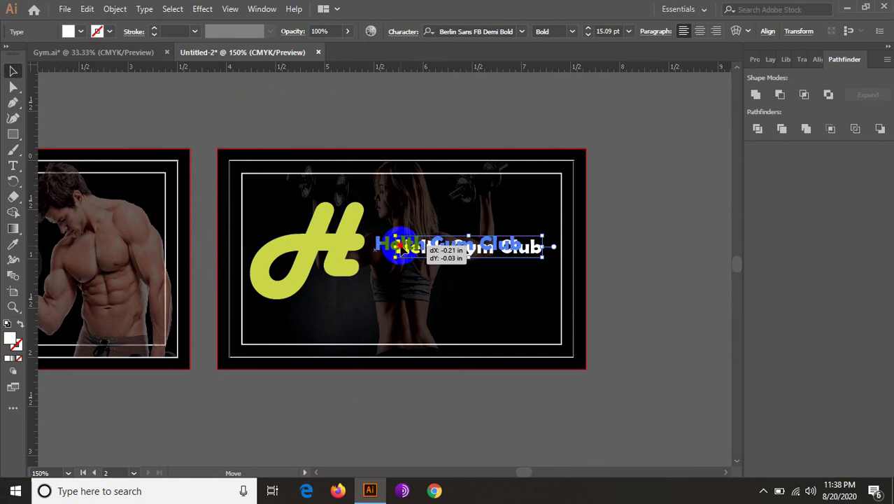
pyautogui.moveTo(402, 248); pyautogui.dragTo(396, 245)
pyautogui.click(371, 390)
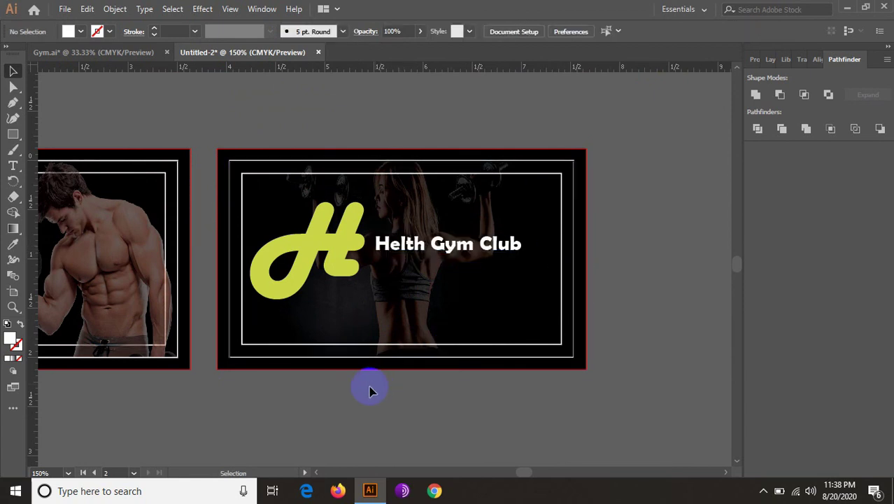
# Step: Zoom in on the right card and check the title and the faded background photo
pyautogui.click(371, 391)
pyautogui.scroll(1, 340, 448)
pyautogui.scroll(3, 329, 448)
pyautogui.scroll(2, 419, 315)
pyautogui.click(432, 269)
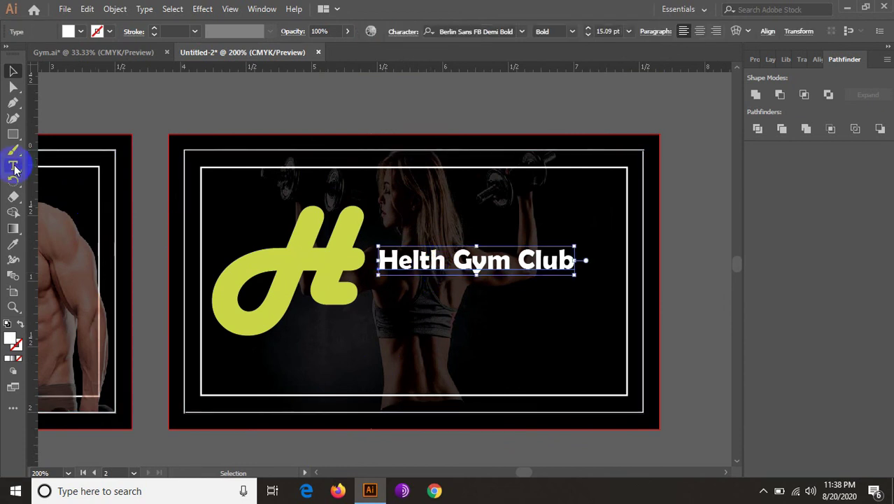
pyautogui.click(340, 112)
pyautogui.moveTo(338, 110); pyautogui.dragTo(378, 177)
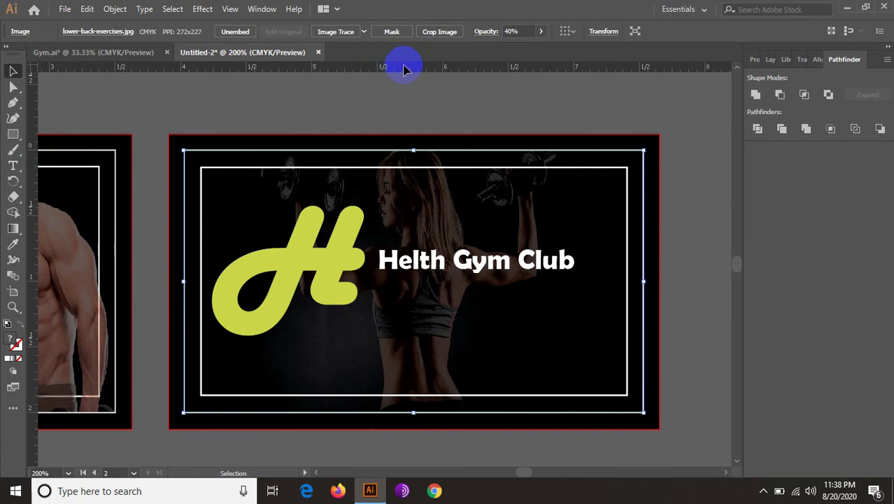
# Step: Drag horizontal and vertical ruler guides to the centre of the card
pyautogui.moveTo(404, 69); pyautogui.dragTo(419, 284)
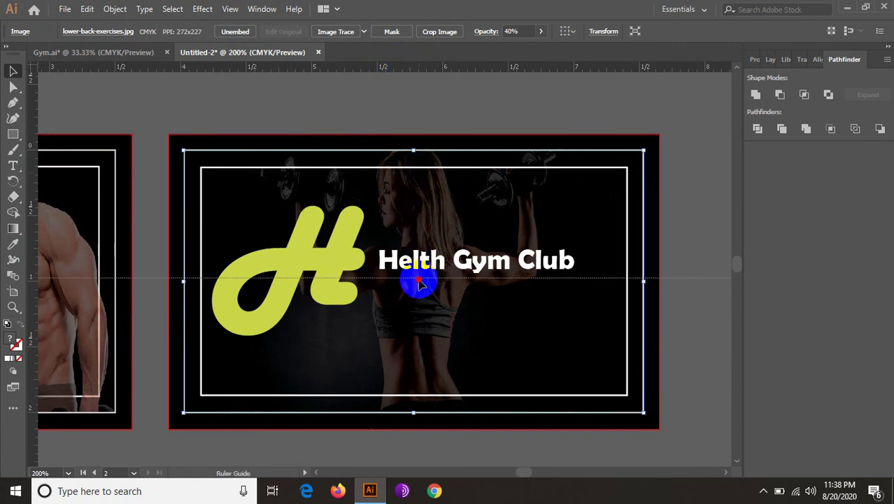
pyautogui.moveTo(418, 284); pyautogui.dragTo(417, 287)
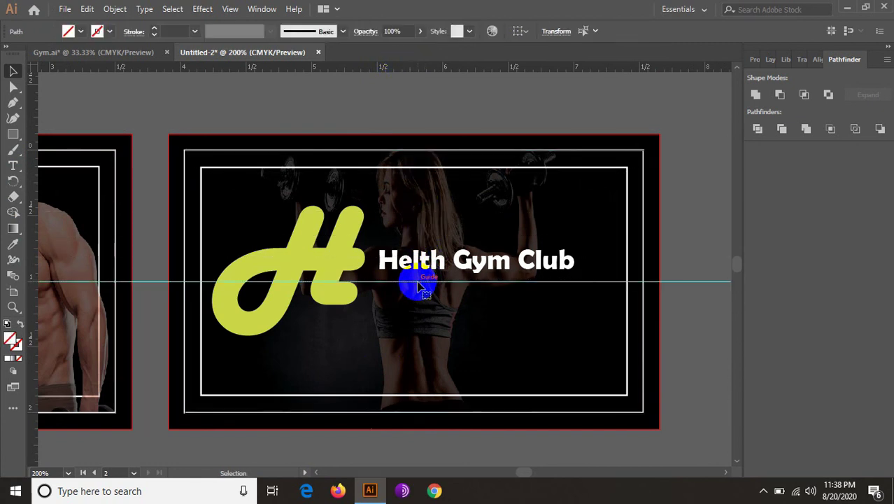
pyautogui.click(249, 189)
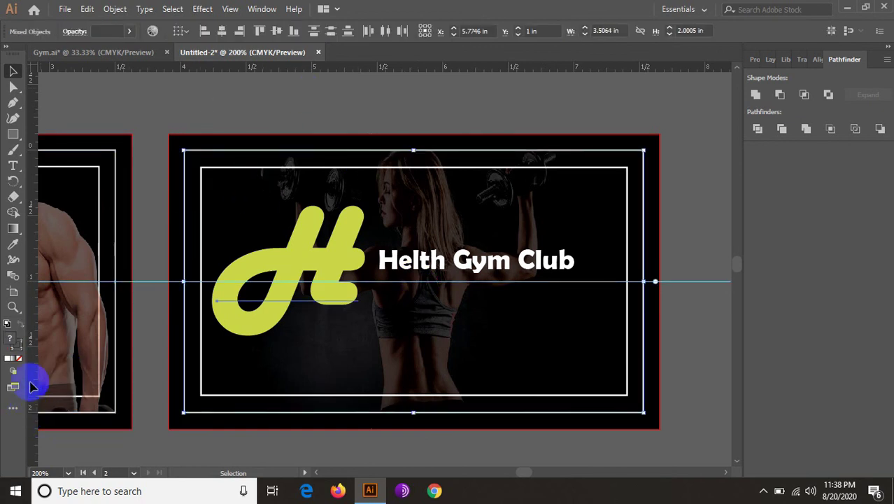
pyautogui.moveTo(38, 384); pyautogui.dragTo(412, 450)
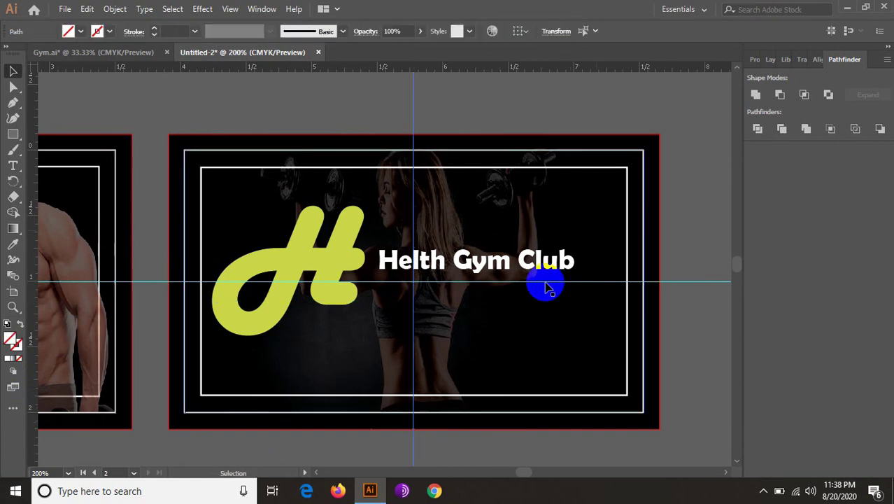
# Step: Align the H logo and 'Helth Gym Club' title onto the centre guide
pyautogui.click(494, 268)
pyautogui.click(499, 273)
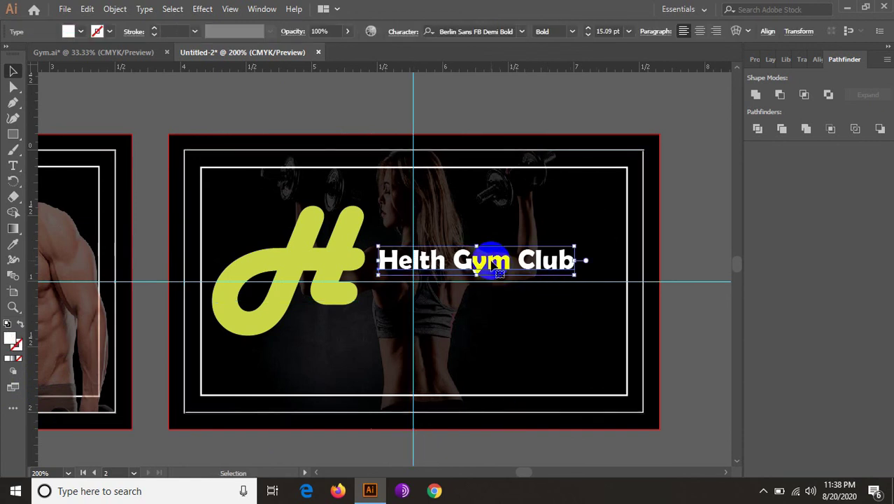
pyautogui.click(314, 268)
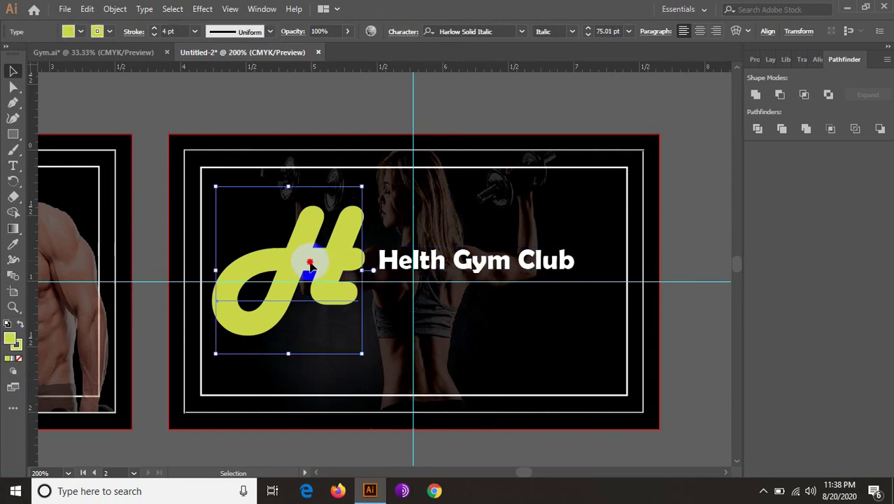
pyautogui.moveTo(310, 264); pyautogui.dragTo(316, 274)
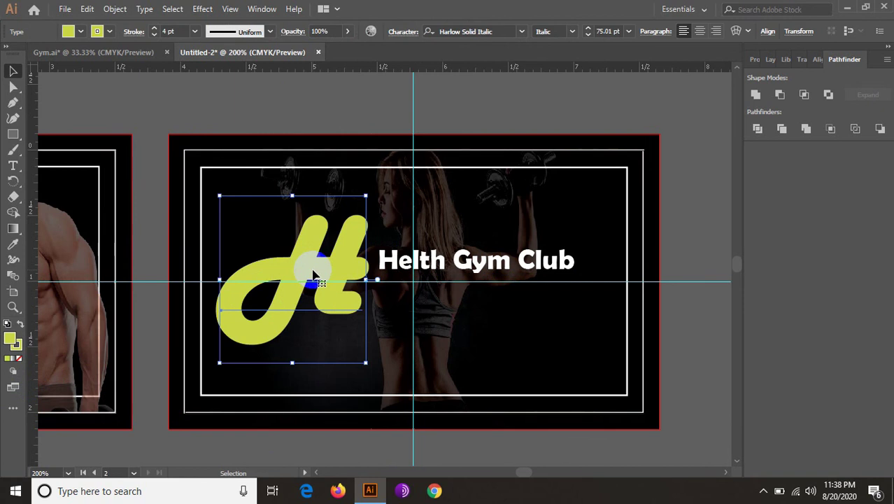
pyautogui.press('Down')
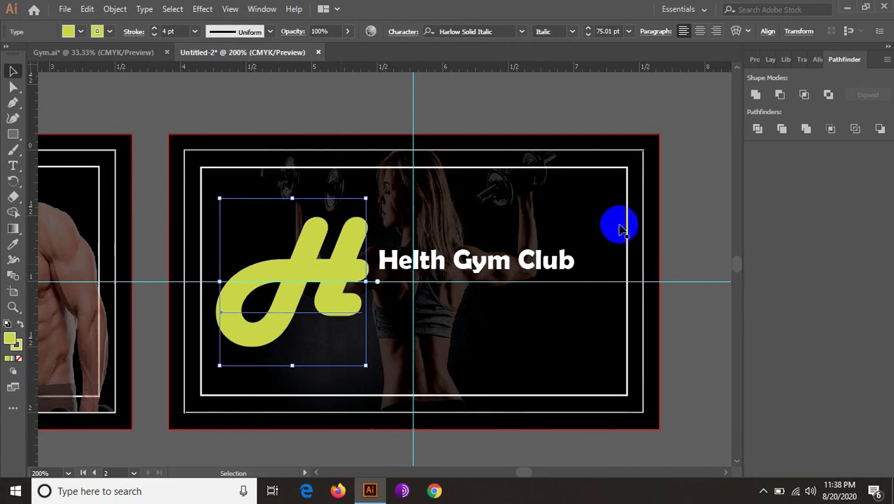
pyautogui.click(693, 210)
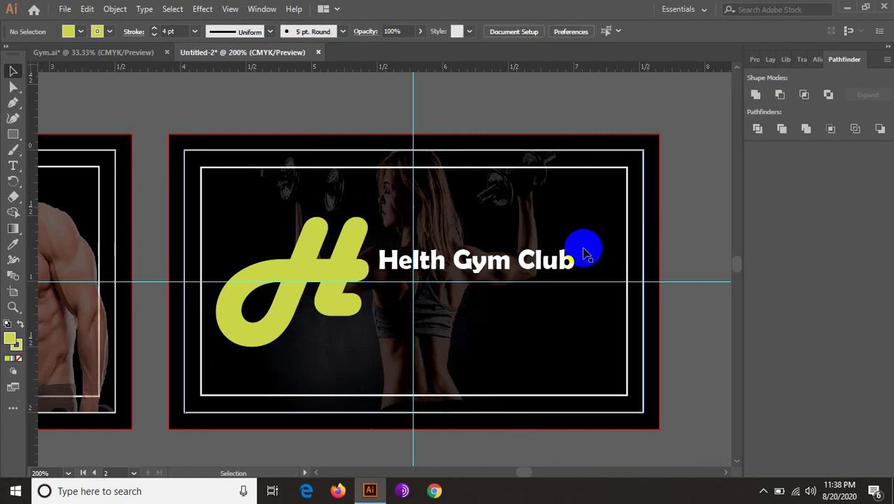
pyautogui.click(316, 264)
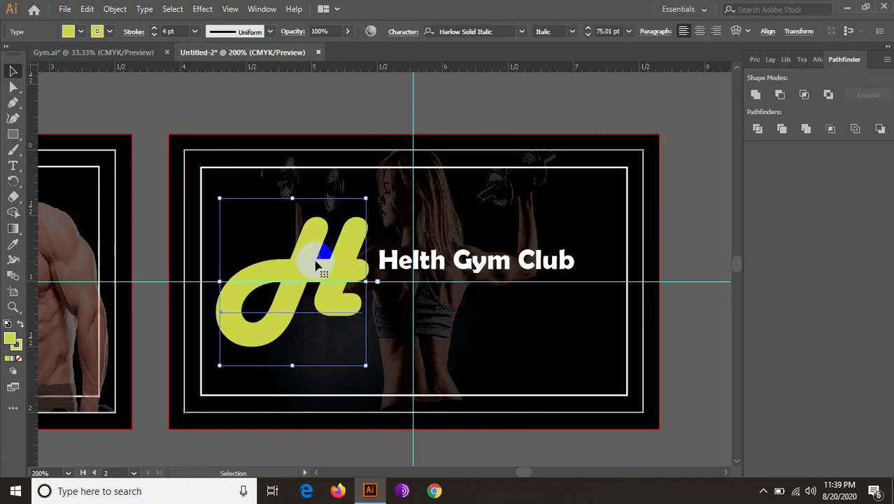
pyautogui.moveTo(316, 259); pyautogui.dragTo(315, 258)
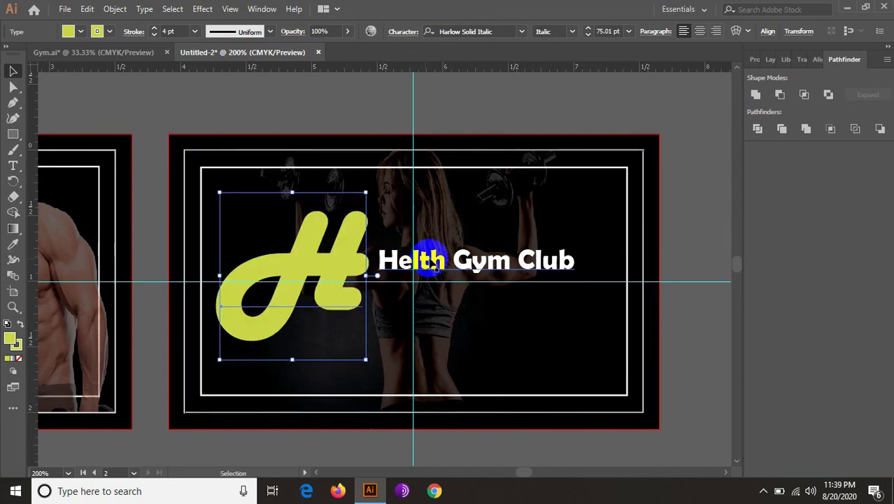
pyautogui.click(436, 269)
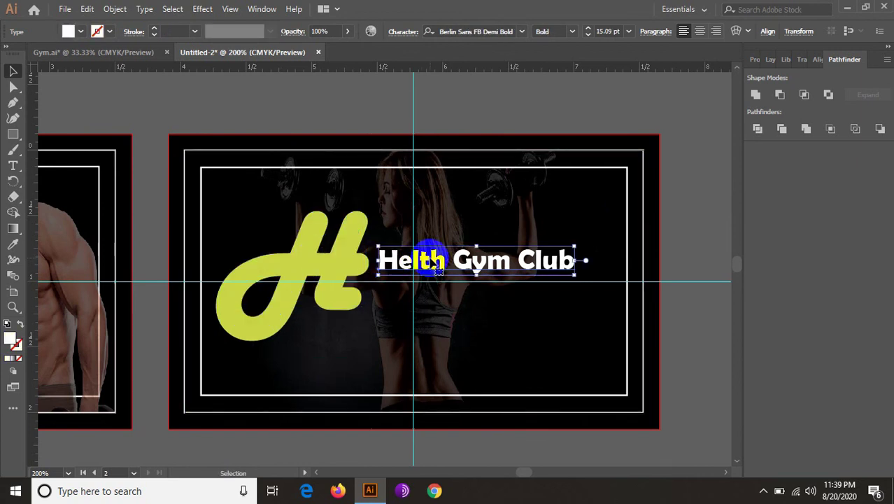
pyautogui.moveTo(438, 270); pyautogui.dragTo(438, 272)
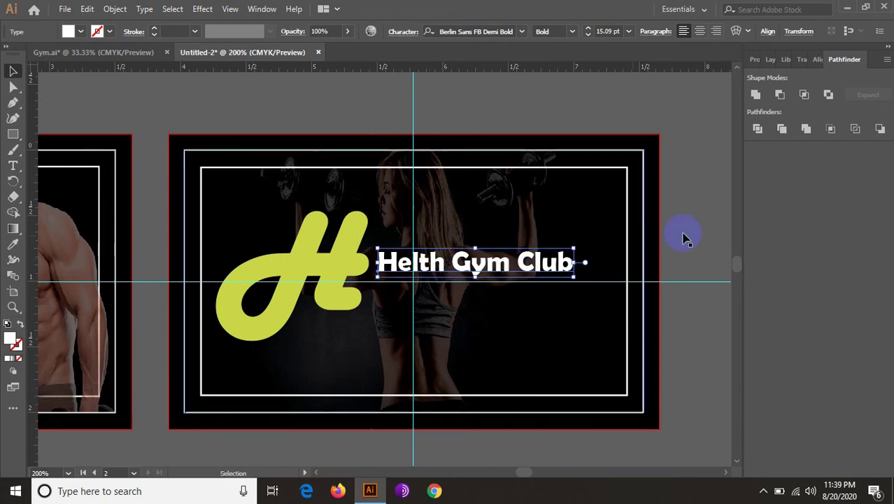
# Step: Delete both centre guides and zoom back in on the area below the title
pyautogui.click(506, 312)
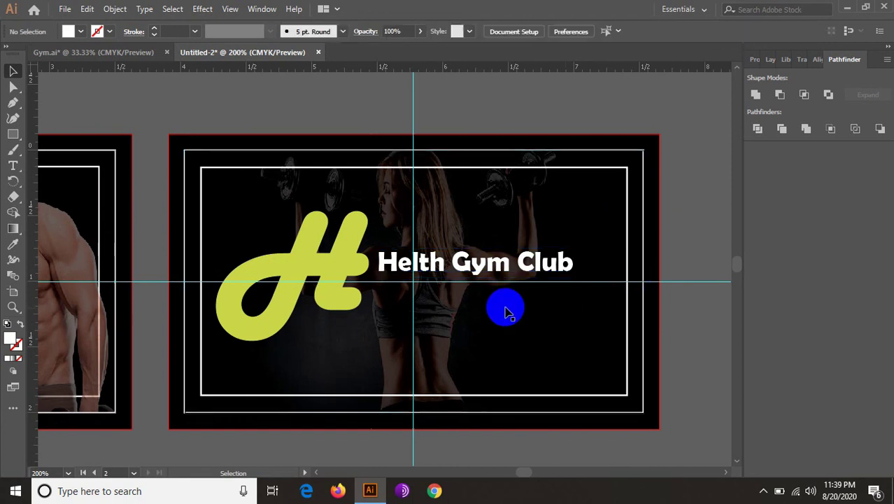
pyautogui.keyDown('ctrl'); pyautogui.keyDown('alt'); pyautogui.click(433, 300); pyautogui.keyUp('alt'); pyautogui.keyUp('ctrl')
pyautogui.moveTo(415, 299); pyautogui.dragTo(375, 317)
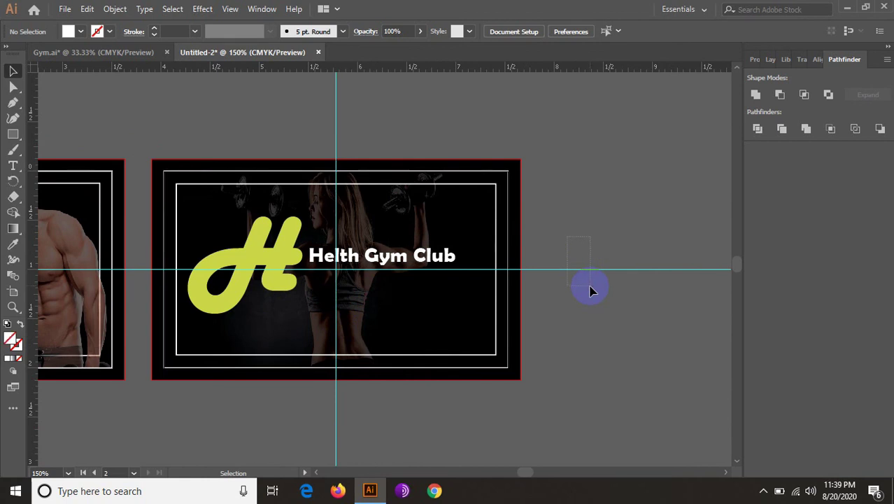
pyautogui.moveTo(590, 290); pyautogui.dragTo(592, 289)
pyautogui.press('Delete')
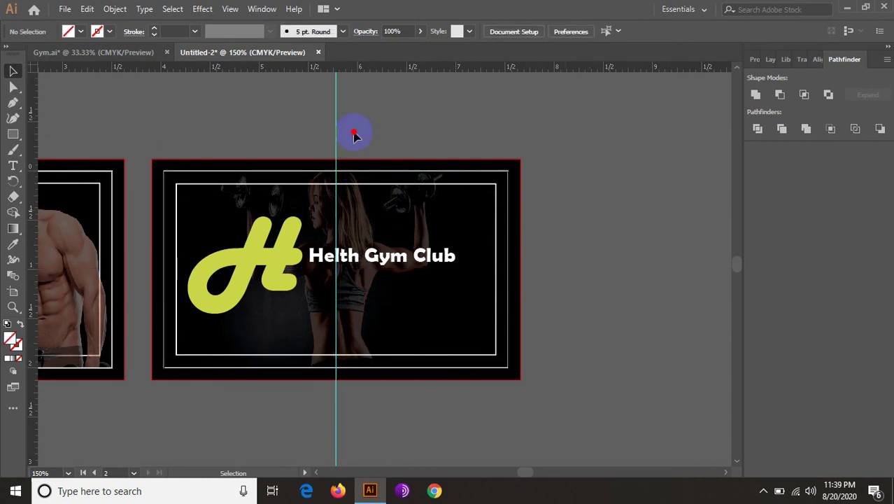
pyautogui.moveTo(319, 120); pyautogui.dragTo(355, 137)
pyautogui.press('Delete')
pyautogui.keyDown('ctrl'); pyautogui.click(343, 280); pyautogui.keyUp('ctrl')
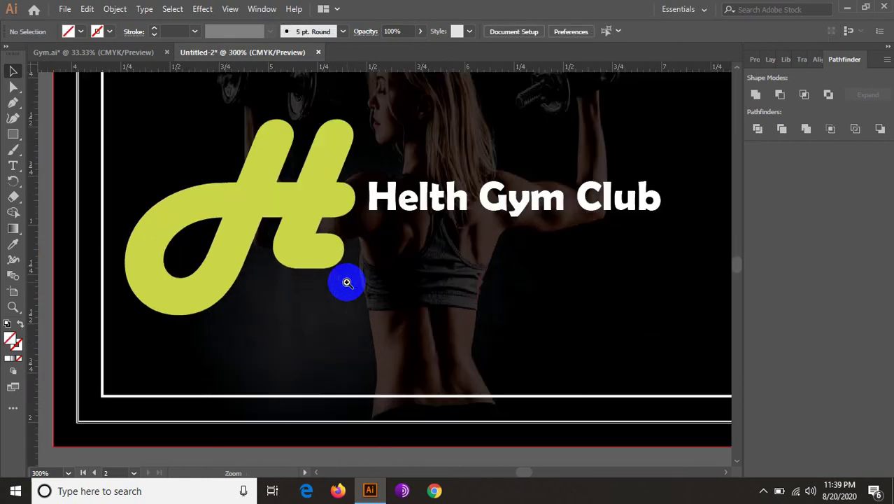
pyautogui.moveTo(451, 277); pyautogui.dragTo(380, 308)
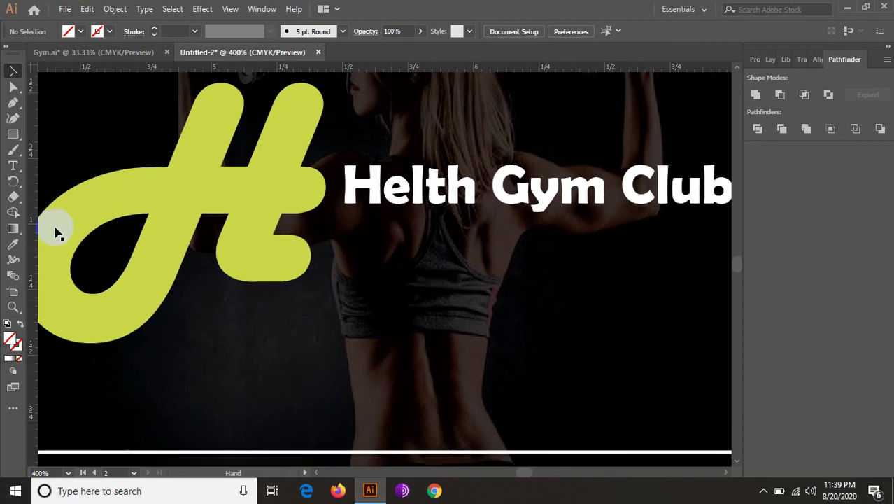
pyautogui.click(13, 168)
# Step: Add a white text line under the title and type the tagline 'Good Helth Good Life'
pyautogui.moveTo(456, 280); pyautogui.dragTo(296, 240)
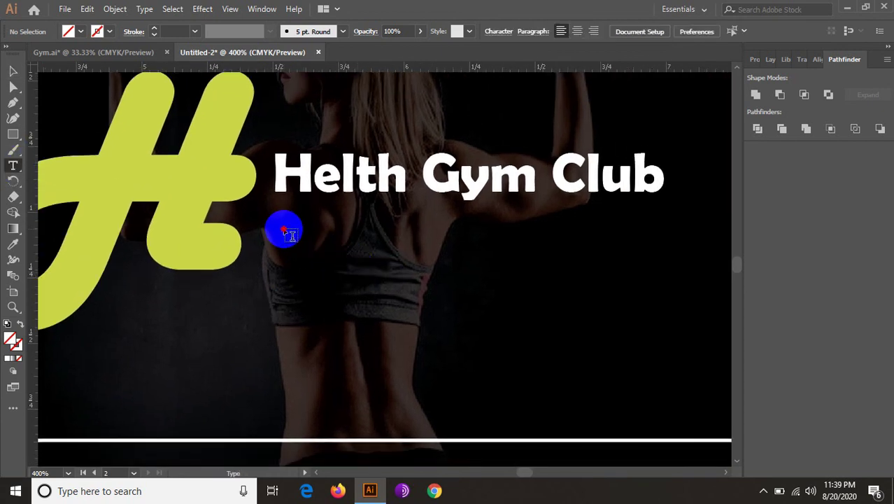
pyautogui.click(283, 229)
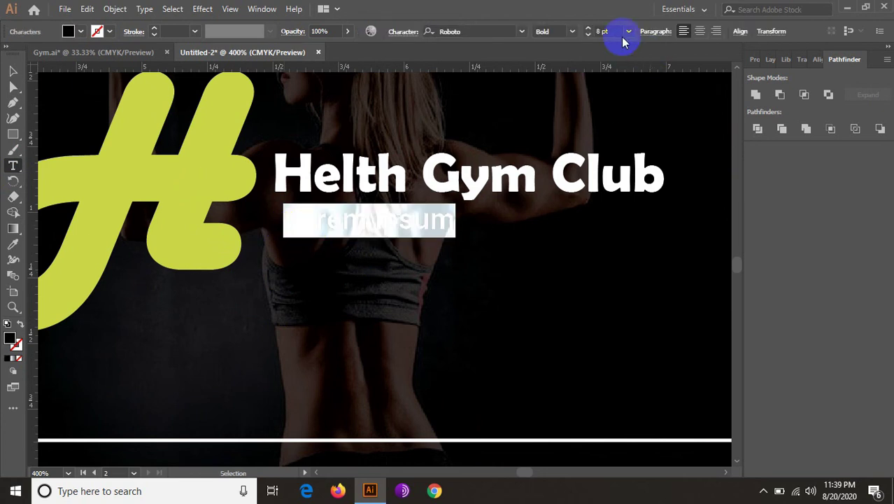
pyautogui.click(68, 32)
pyautogui.click(27, 52)
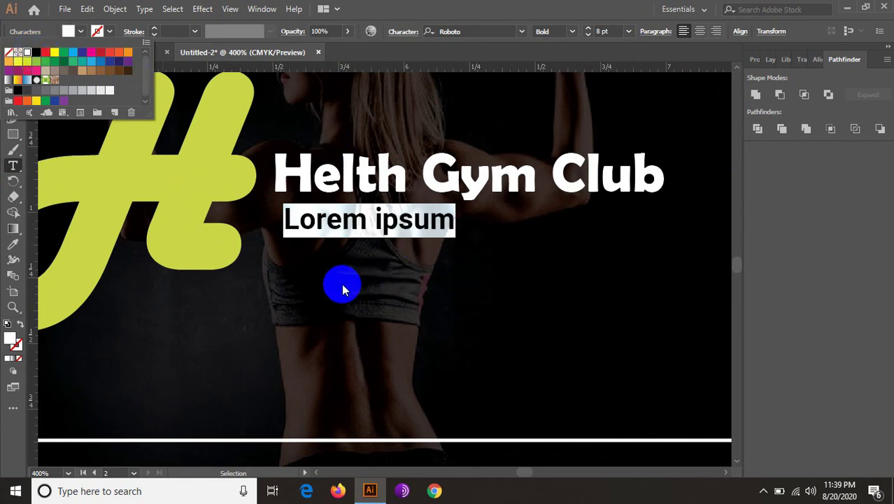
pyautogui.write('g')
pyautogui.press('BackSpace')
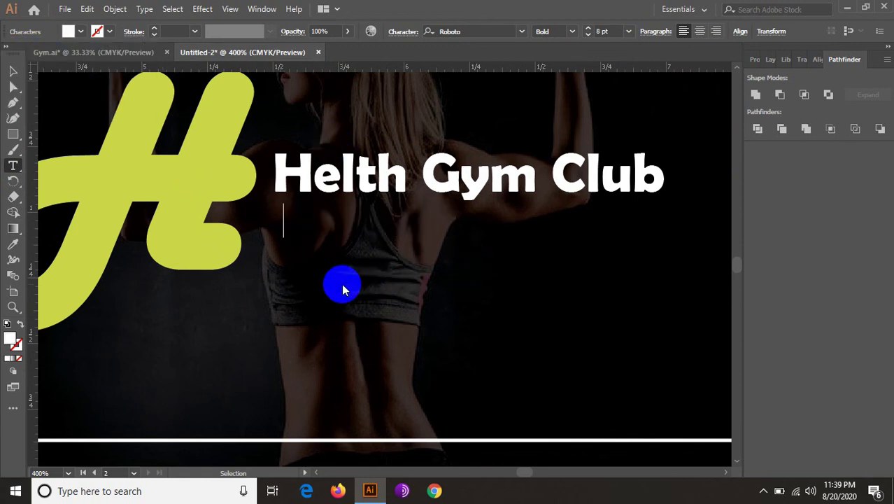
pyautogui.write('G')
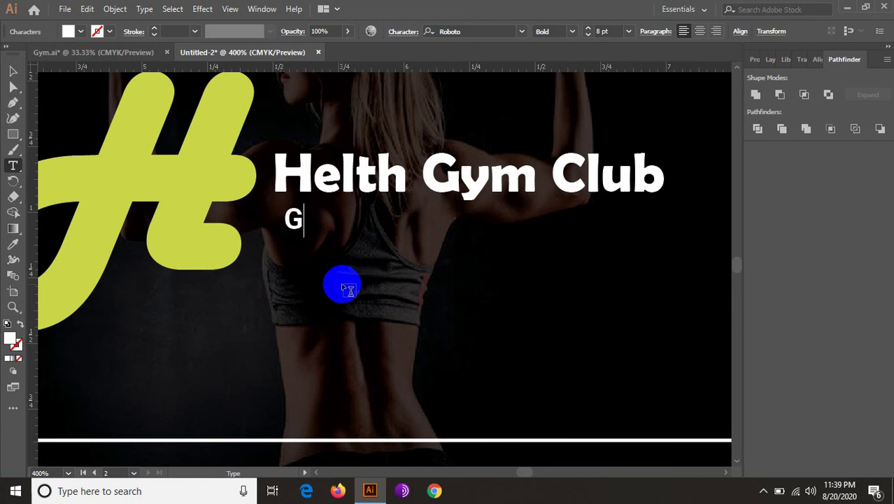
pyautogui.write('O')
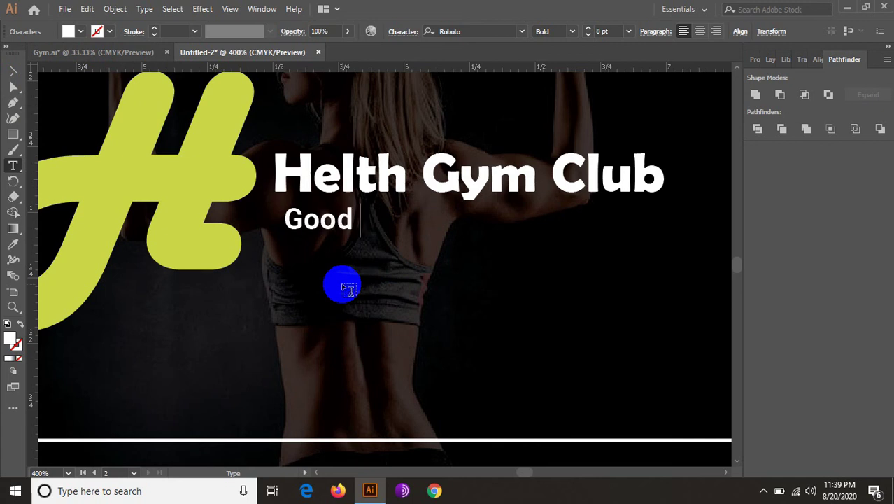
pyautogui.write('Helth')
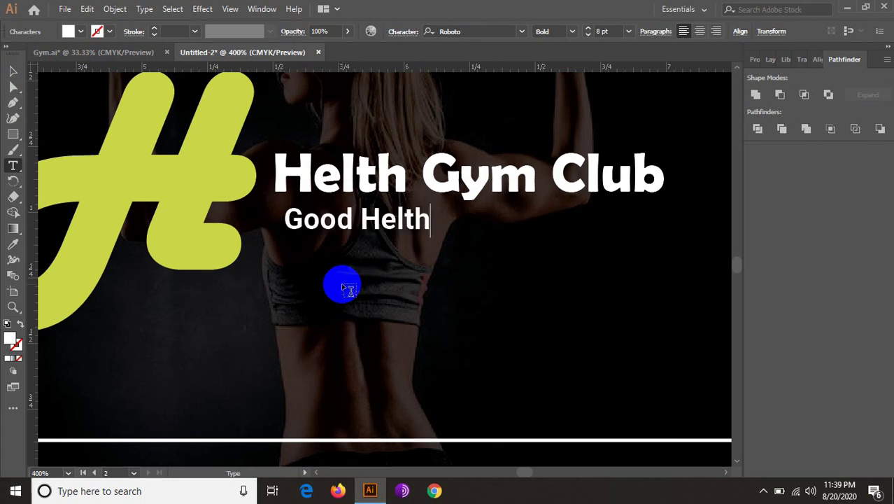
pyautogui.write('Good Life')
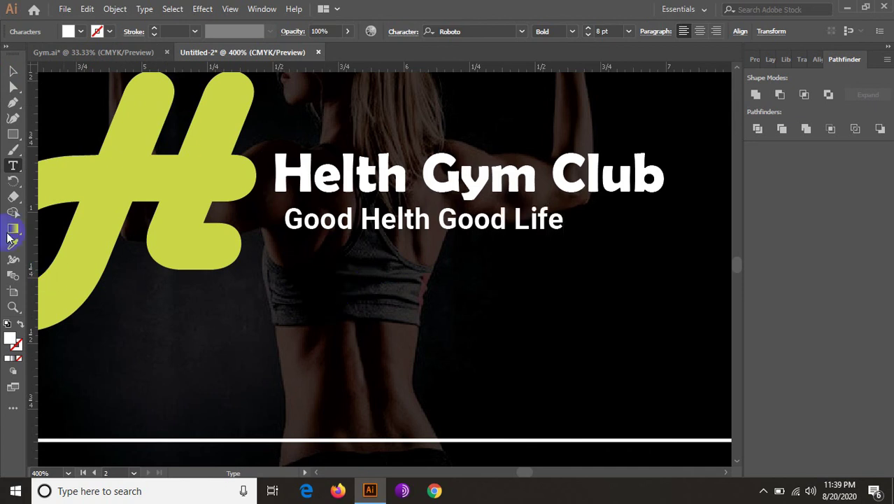
# Step: Move the tagline under the 'Helth Gym Club' title, roughly centred
pyautogui.click(13, 71)
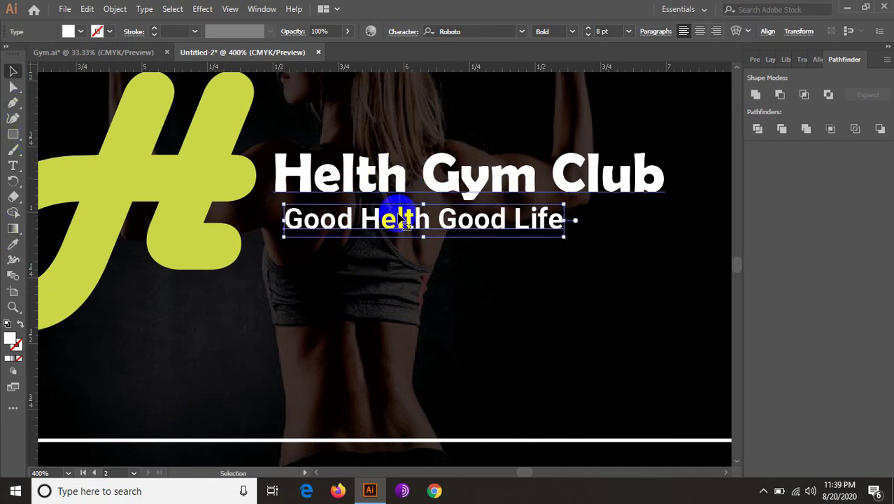
pyautogui.moveTo(394, 222); pyautogui.dragTo(419, 228)
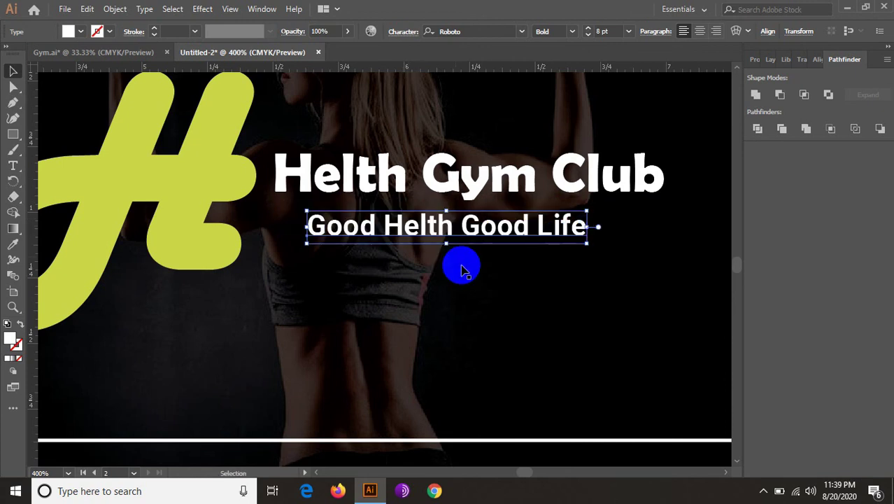
pyautogui.hotkey('ctrl', '-')
pyautogui.hotkey('ctrl', '-')
pyautogui.scroll(1, 315, 210)
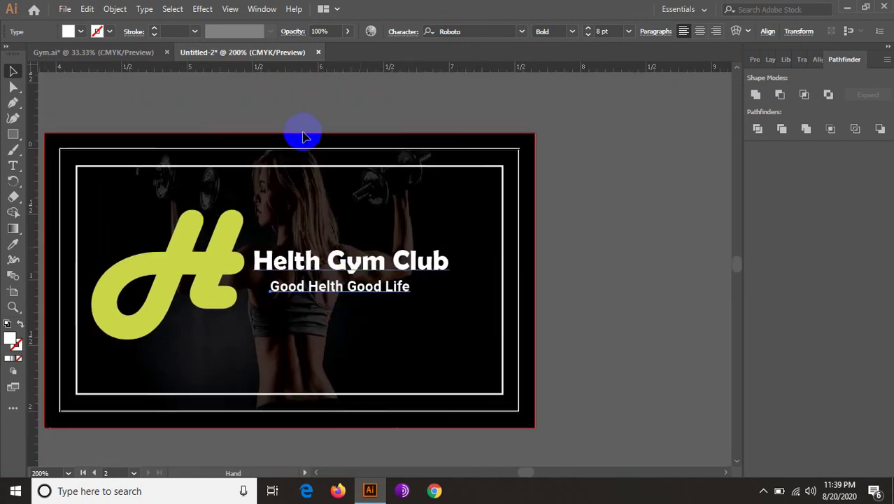
pyautogui.click(338, 173)
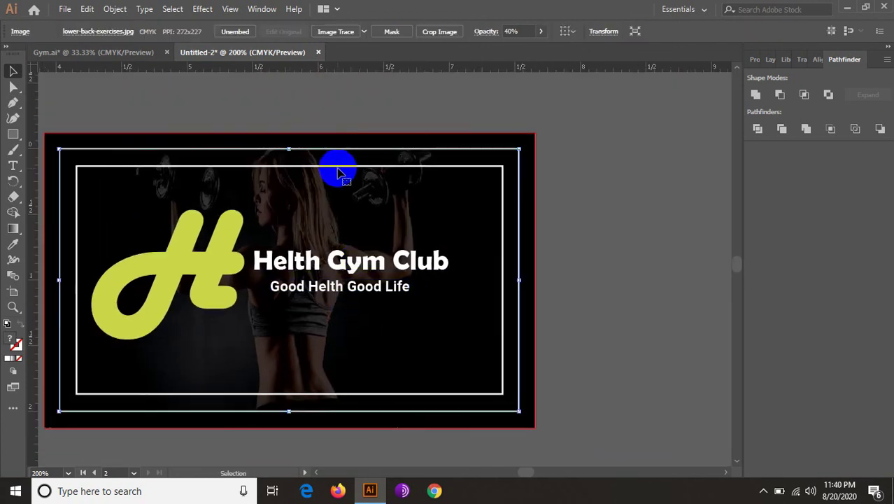
pyautogui.hotkey('ctrl', 'shift', 'a')
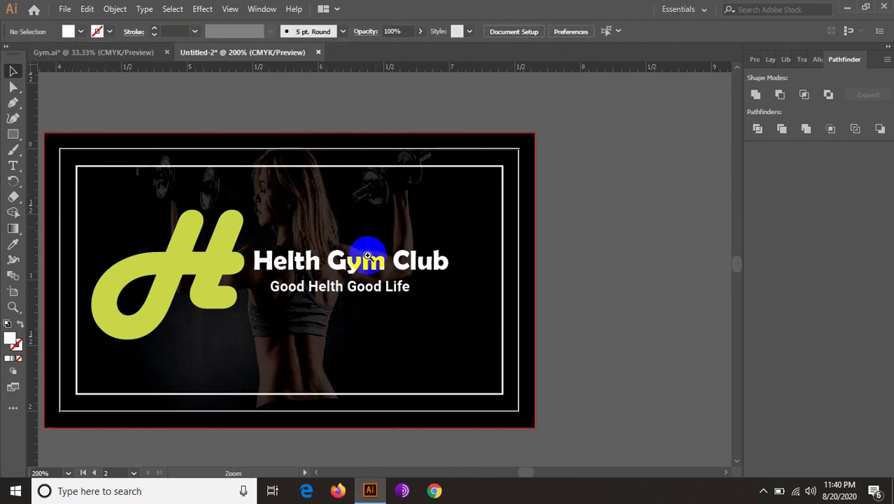
pyautogui.scroll(1, 324, 309)
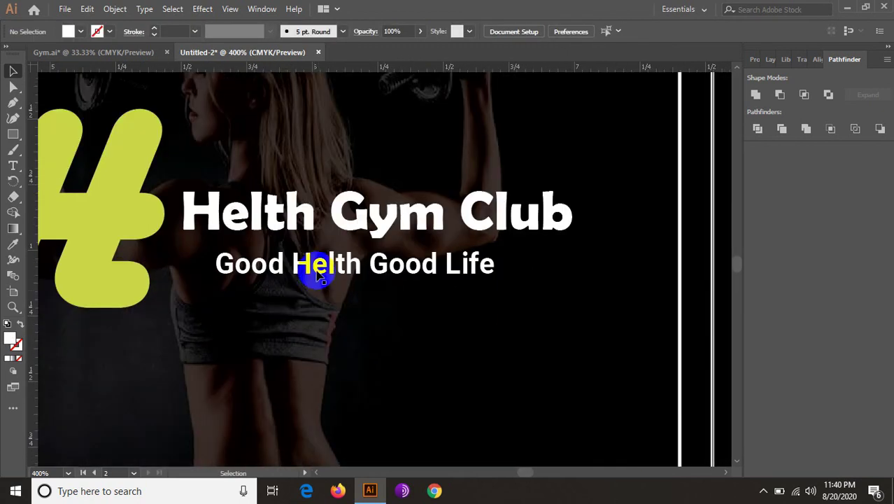
pyautogui.moveTo(326, 263)
pyautogui.mouseDown()
pyautogui.moveTo(344, 268)
pyautogui.moveTo(340, 261)
pyautogui.mouseUp()
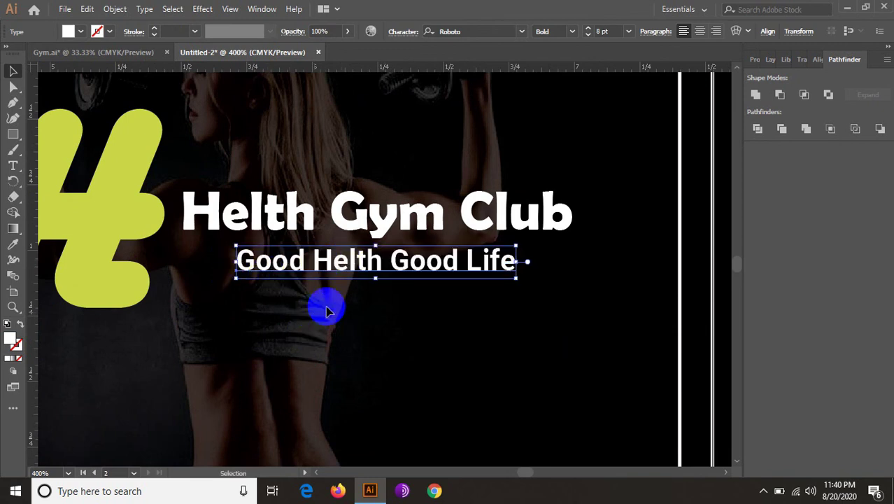
# Step: Zoom out and pan to view both business cards
pyautogui.hotkey('ctrl', 'shift', 'a')
pyautogui.keyDown('alt'); pyautogui.click(355, 306); pyautogui.keyUp('alt')
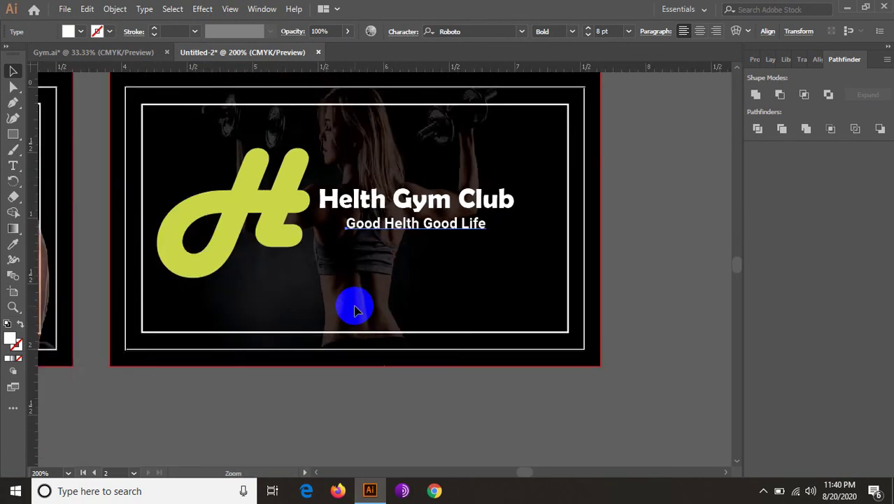
pyautogui.moveTo(359, 295)
pyautogui.mouseDown()
pyautogui.moveTo(550, 358)
pyautogui.moveTo(641, 352)
pyautogui.moveTo(337, 356)
pyautogui.moveTo(314, 332)
pyautogui.moveTo(572, 347)
pyautogui.moveTo(378, 354)
pyautogui.mouseUp()
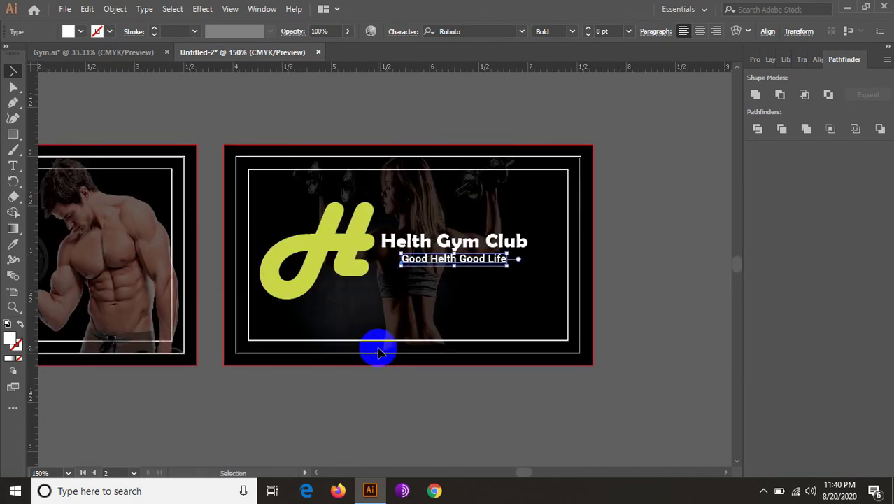
pyautogui.scroll(1, 436, 280)
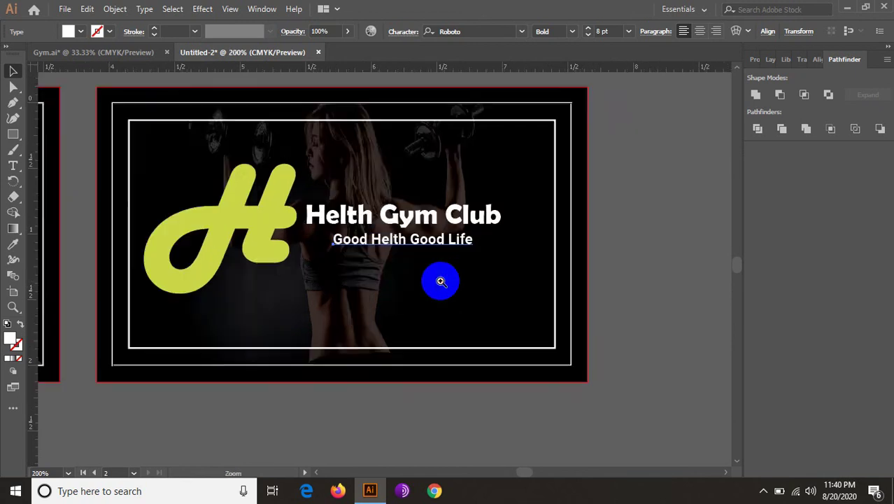
pyautogui.scroll(1, 350, 268)
pyautogui.scroll(2, 350, 268)
pyautogui.hscroll(-2, 333, 309)
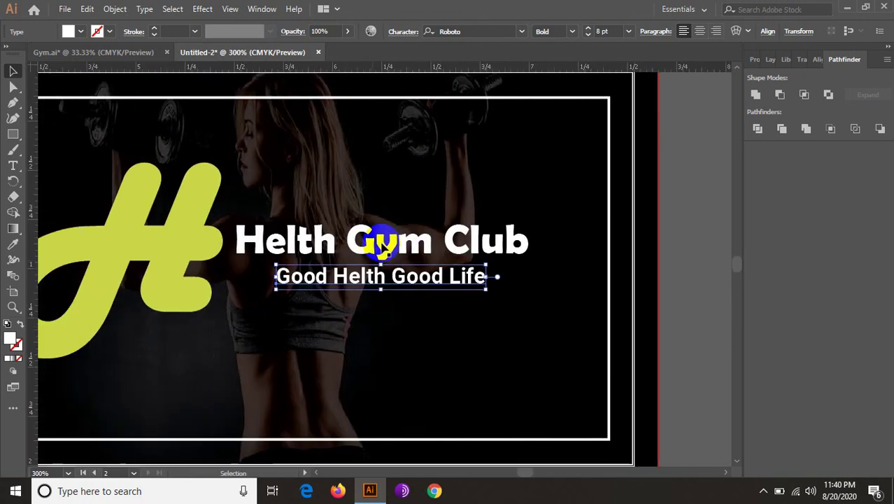
# Step: Place a vertical guide through the title's centre and nudge the tagline onto it
pyautogui.click(381, 241)
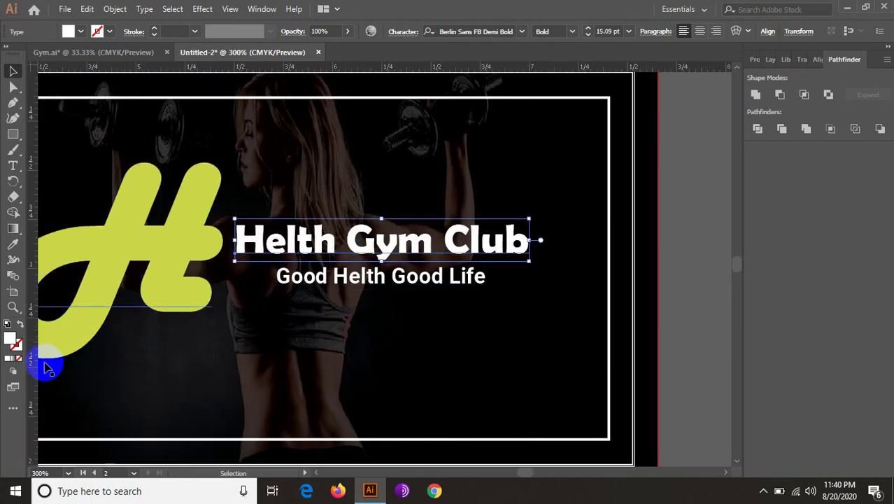
pyautogui.moveTo(41, 369); pyautogui.dragTo(382, 386)
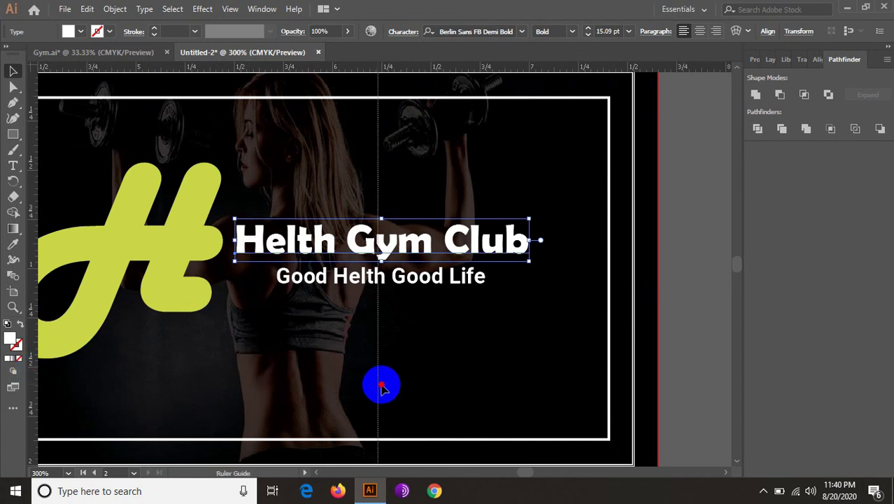
pyautogui.click(434, 279)
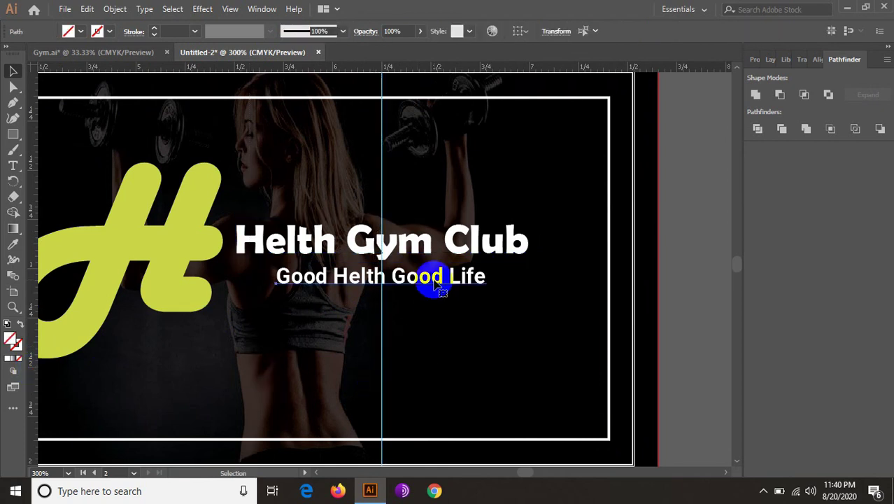
pyautogui.press('Right')
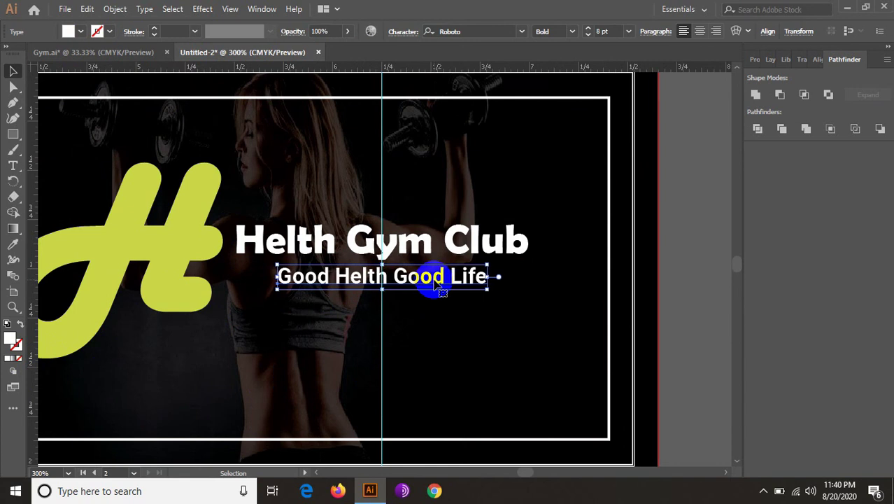
pyautogui.press('Left')
pyautogui.press('Down')
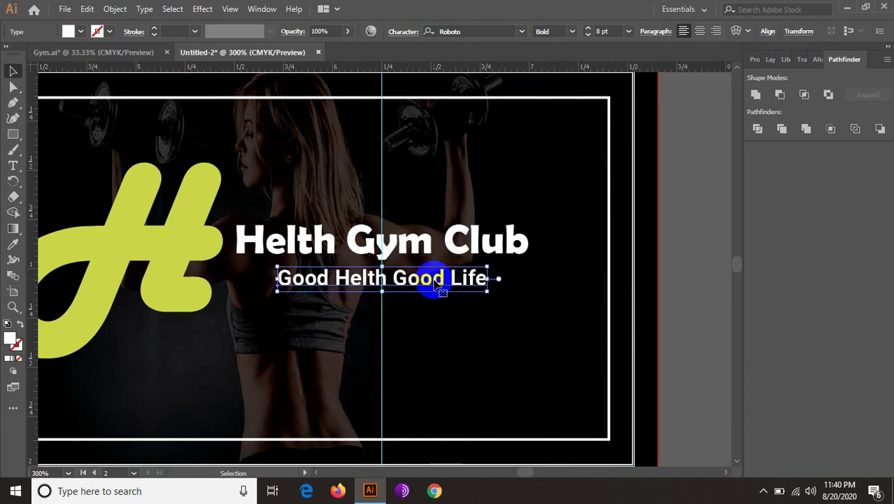
# Step: Delete the vertical alignment guide and zoom back in on the title area
pyautogui.click(416, 249)
pyautogui.scroll(1, 372, 147)
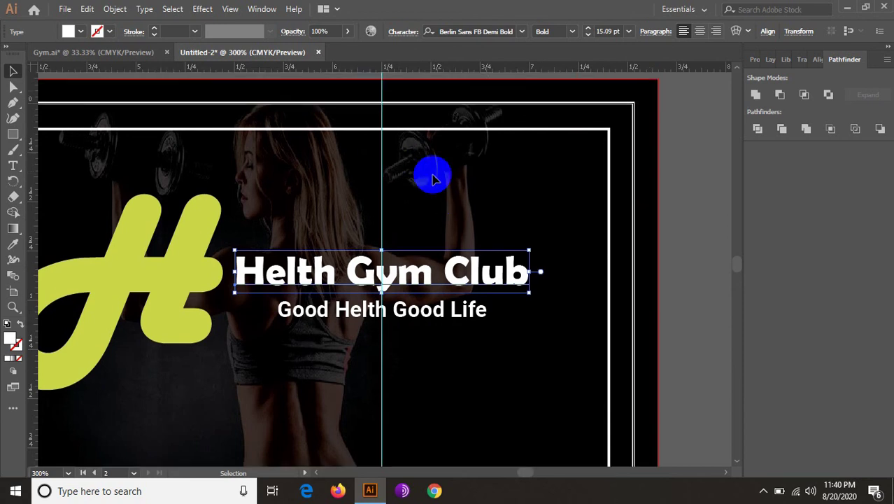
pyautogui.scroll(2, 429, 176)
pyautogui.click(384, 103)
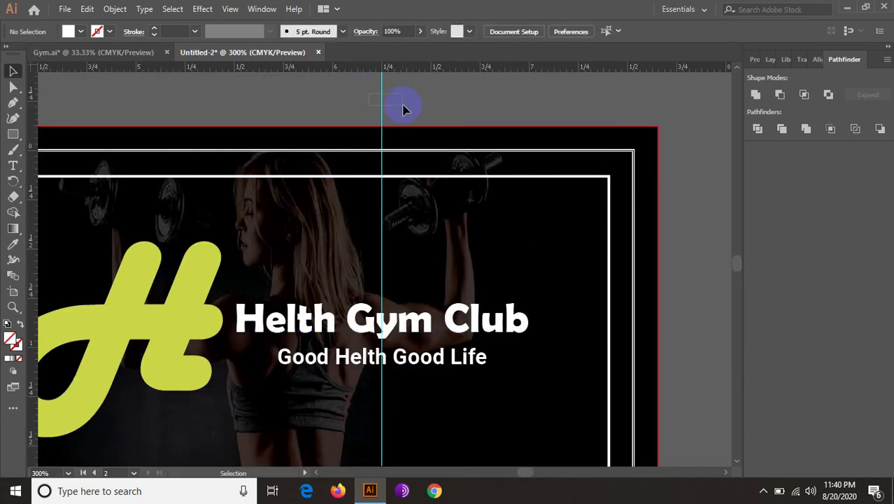
pyautogui.moveTo(369, 96); pyautogui.dragTo(403, 108)
pyautogui.press('Delete')
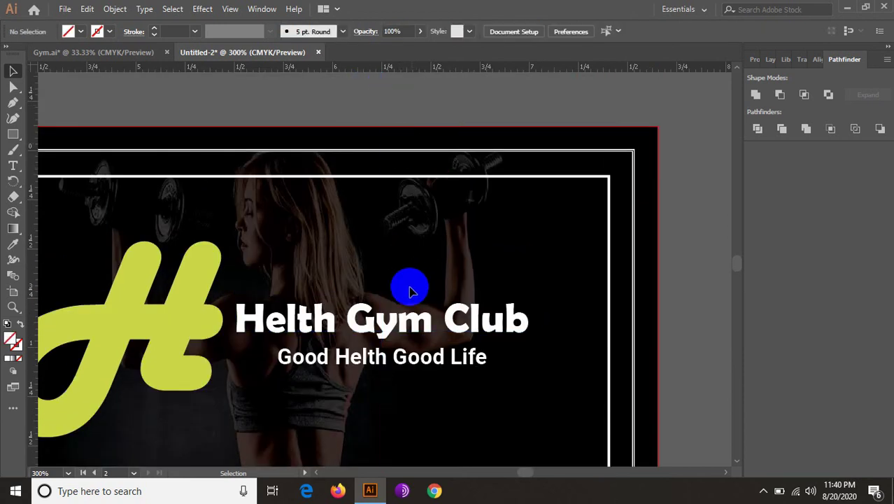
pyautogui.hotkey('ctrl', '=')
pyautogui.moveTo(387, 243); pyautogui.dragTo(381, 180)
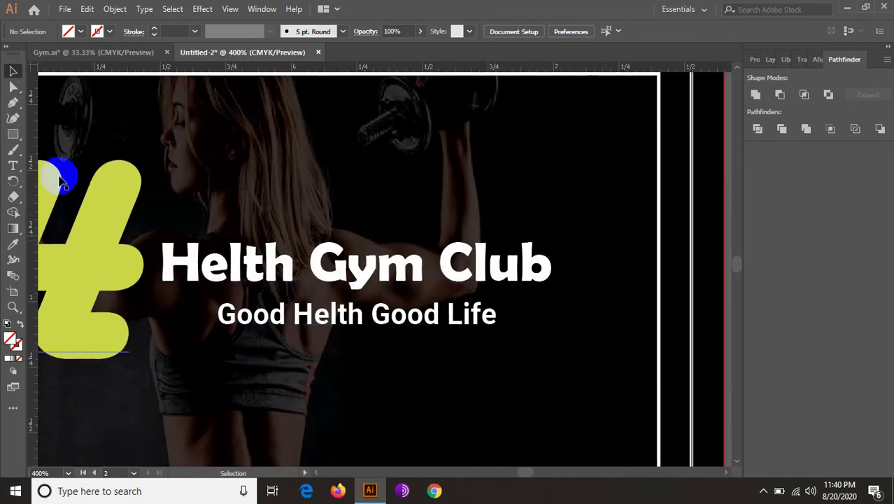
pyautogui.click(16, 166)
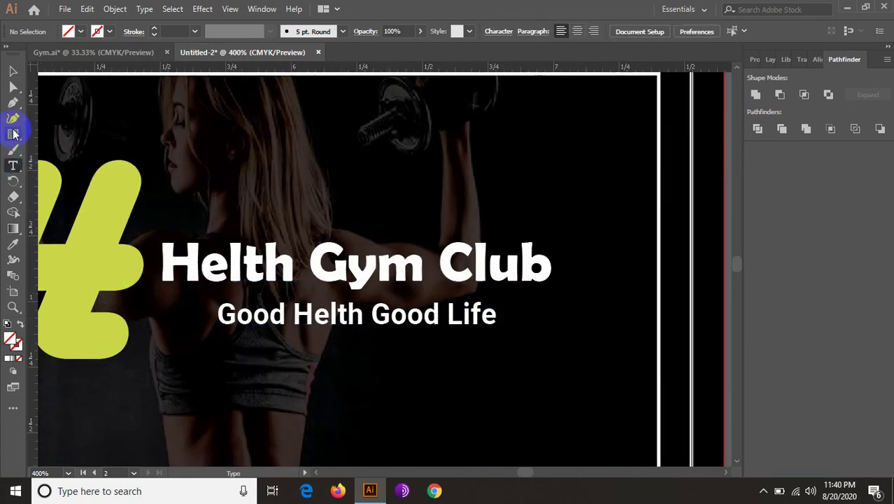
# Step: Draw a short horizontal line to the right of the tagline with the Line Segment tool
pyautogui.moveTo(20, 144); pyautogui.dragTo(58, 200)
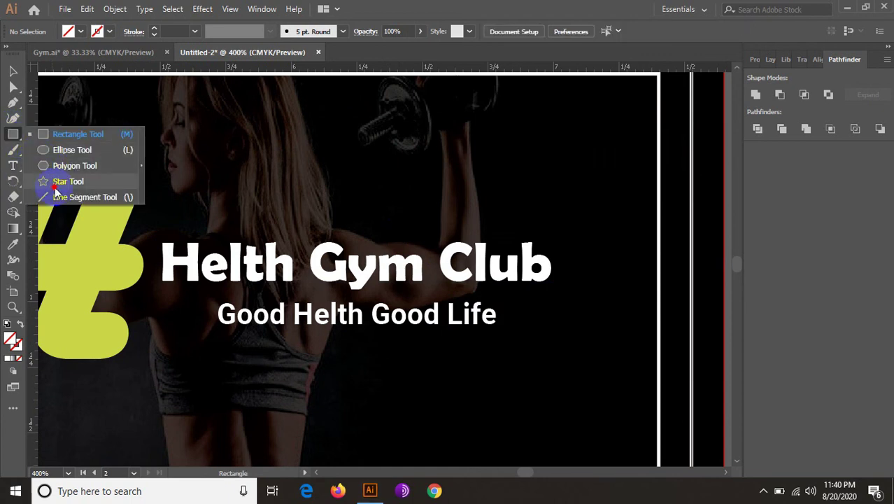
pyautogui.click(58, 198)
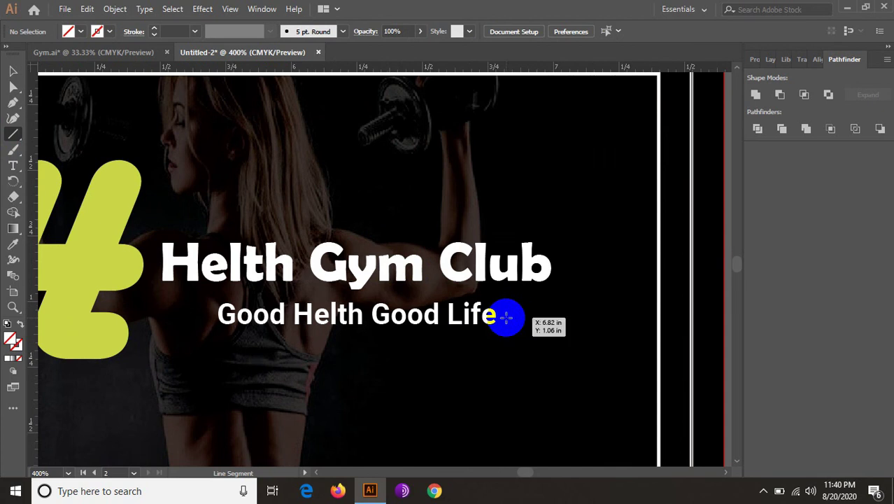
pyautogui.moveTo(506, 317); pyautogui.dragTo(558, 317)
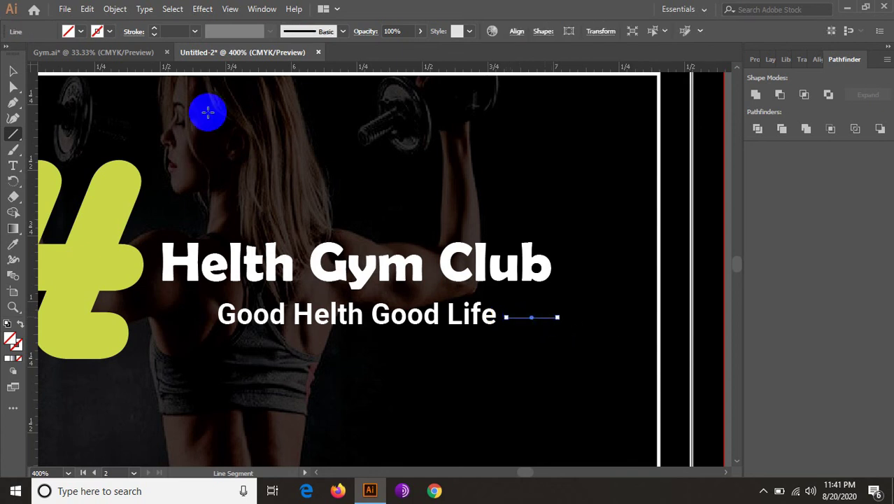
# Step: Give the line a yellow-green 2 pt stroke with Round Cap ends
pyautogui.click(156, 28)
pyautogui.click(103, 31)
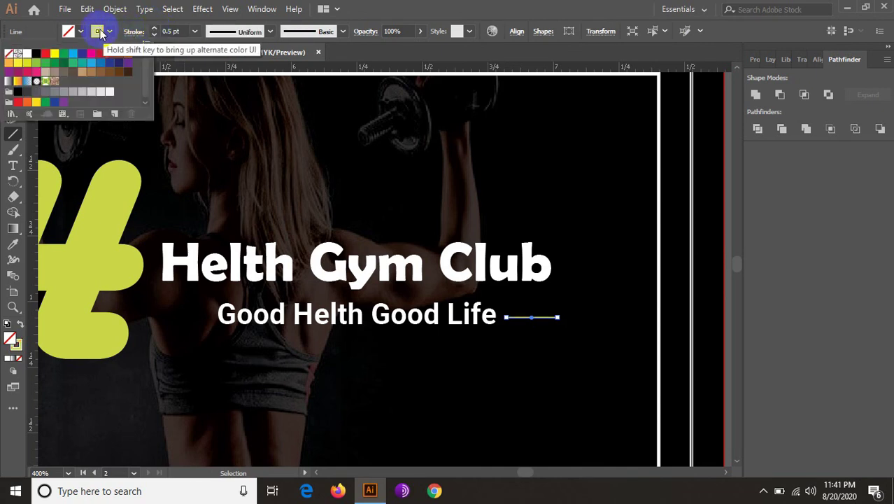
pyautogui.click(103, 31)
pyautogui.click(154, 28)
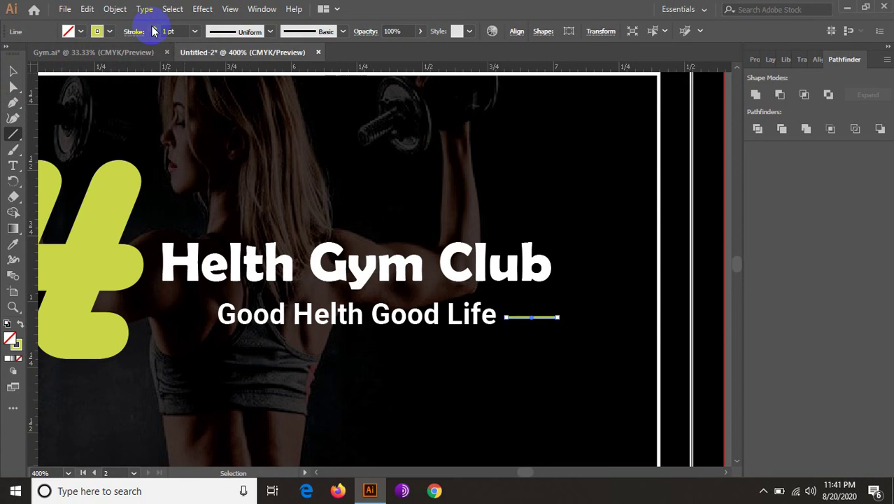
pyautogui.click(152, 28)
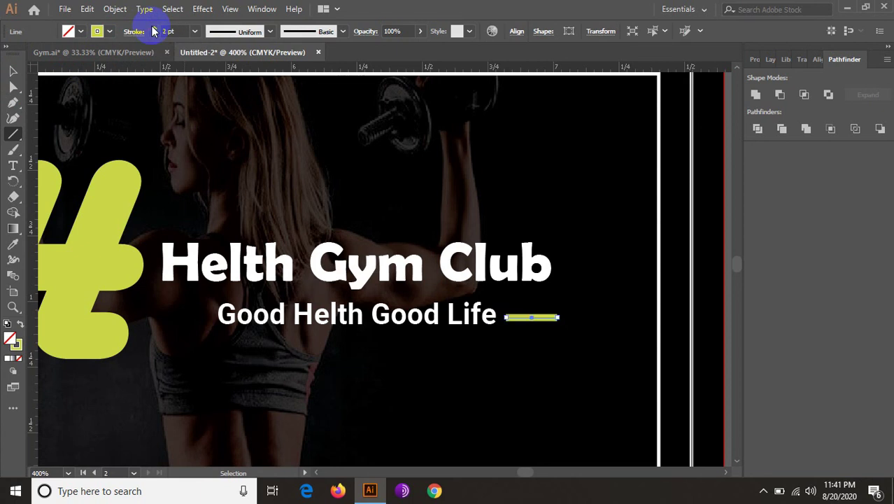
pyautogui.click(130, 33)
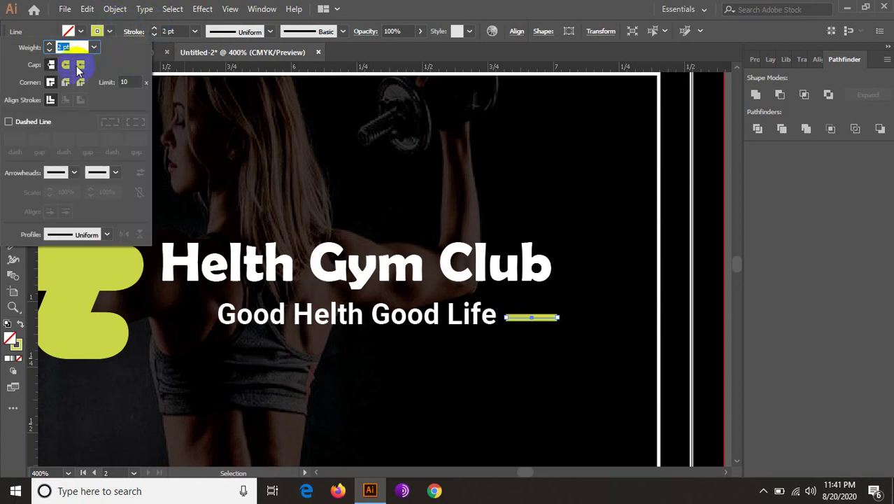
pyautogui.click(65, 65)
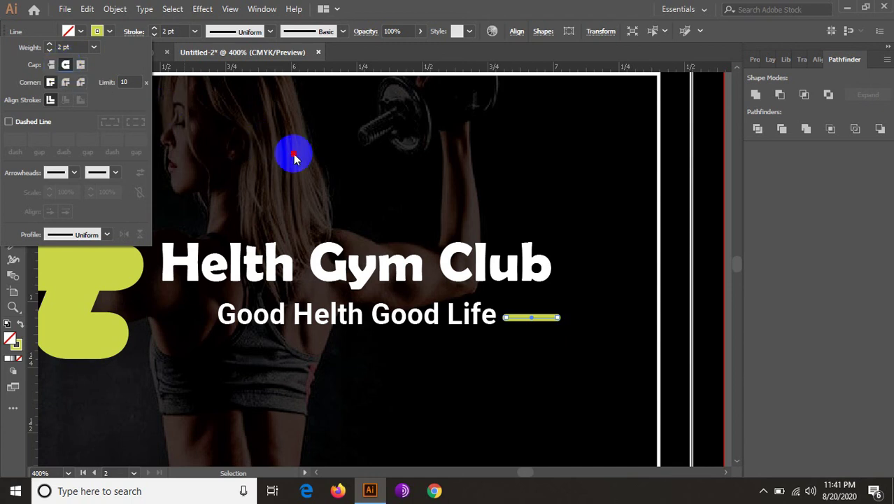
pyautogui.press('\\')
# Step: Add a vertical guide at the right edge of 'Club' and snap the line's right end to it
pyautogui.keyDown('ctrl'); pyautogui.click(165, 160); pyautogui.keyUp('ctrl')
pyautogui.moveTo(164, 160); pyautogui.dragTo(553, 189)
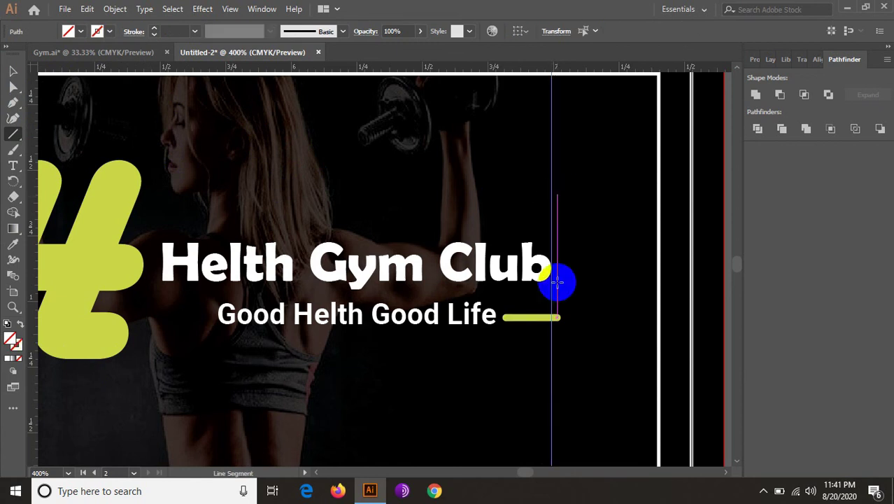
pyautogui.click(524, 324)
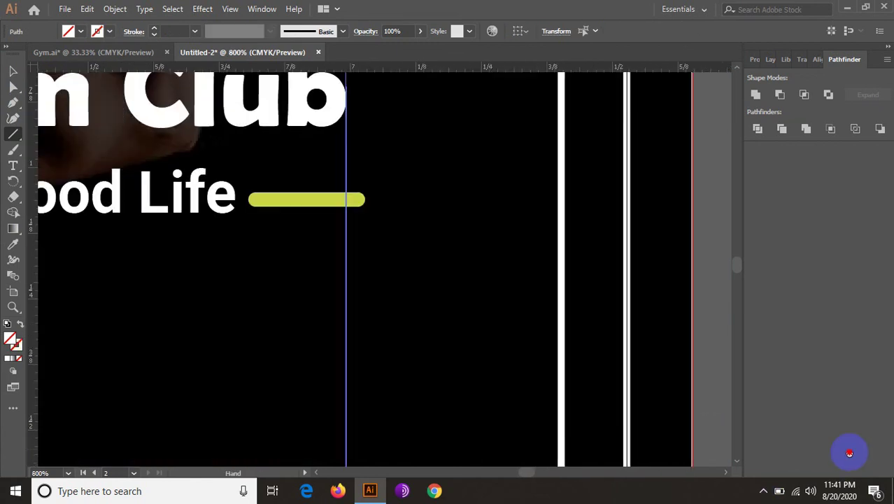
pyautogui.hscroll(-5, 531, 267)
pyautogui.click(12, 71)
pyautogui.click(475, 206)
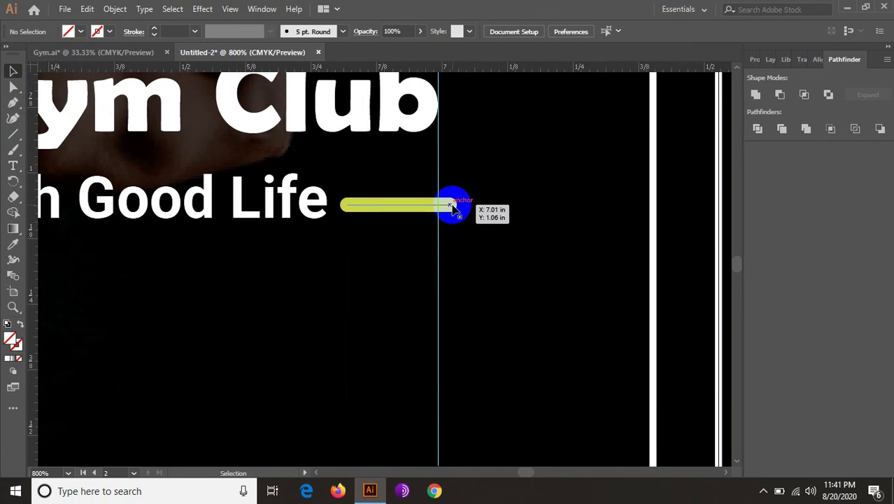
pyautogui.moveTo(452, 205); pyautogui.dragTo(437, 206)
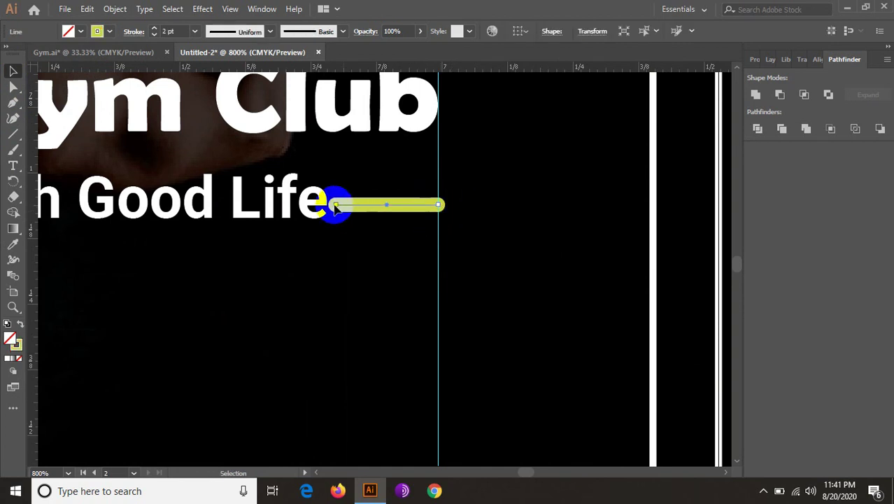
# Step: Shorten the line from its left end, leaving a gap after 'Life'
pyautogui.moveTo(335, 207); pyautogui.dragTo(343, 209)
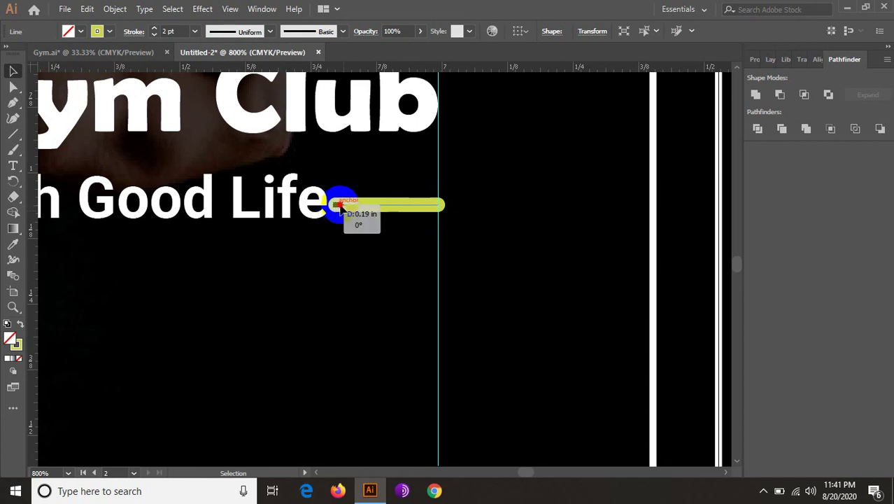
pyautogui.moveTo(343, 208); pyautogui.dragTo(347, 205)
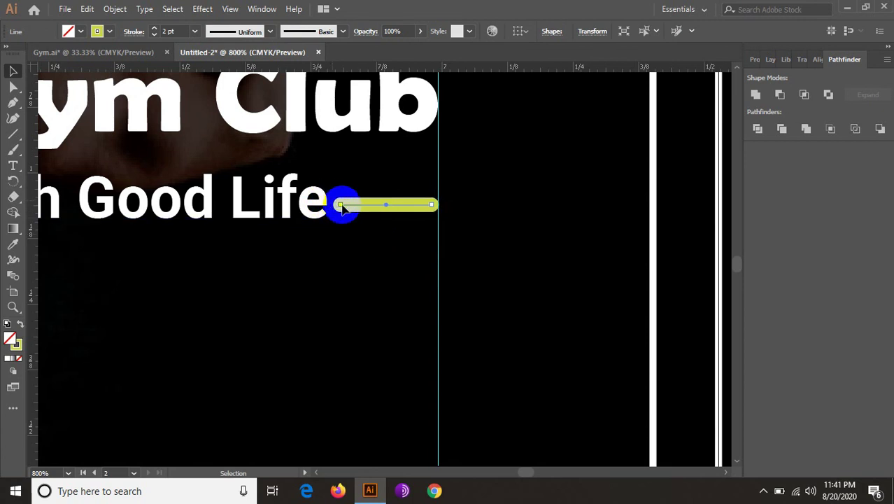
pyautogui.moveTo(341, 207); pyautogui.dragTo(354, 207)
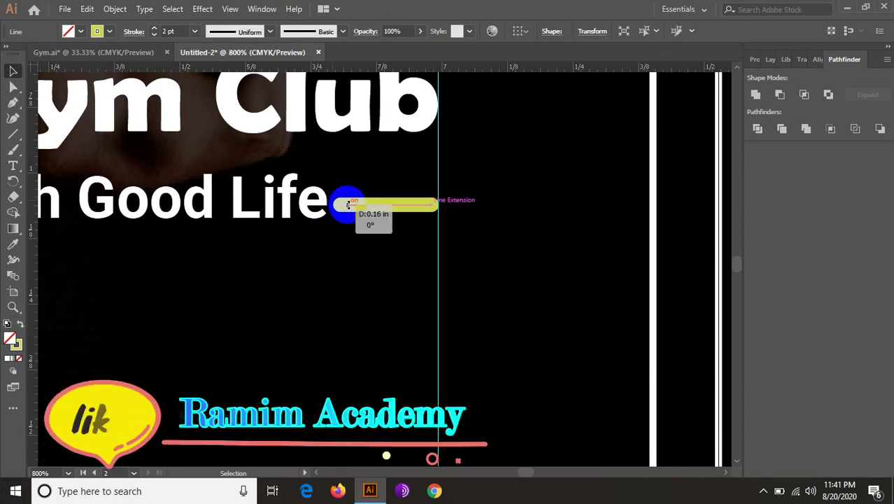
pyautogui.moveTo(354, 206); pyautogui.dragTo(348, 205)
pyautogui.click(372, 299)
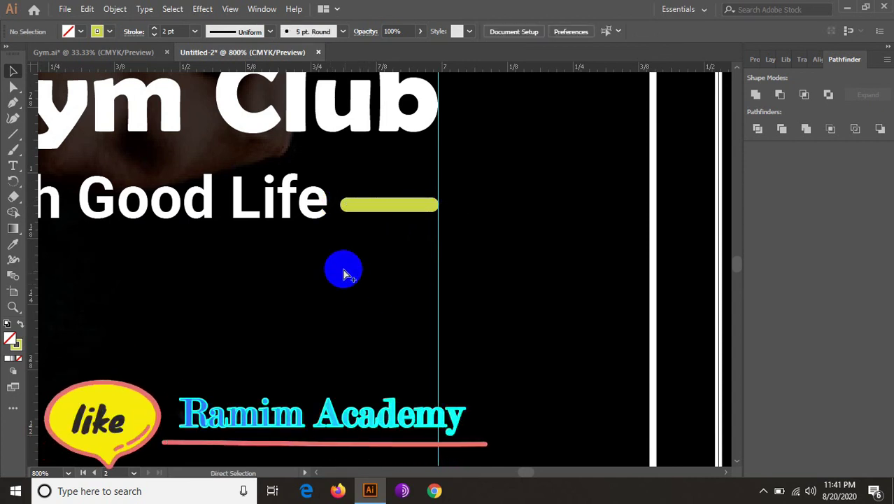
pyautogui.hotkey('ctrl', '-')
pyautogui.hotkey('ctrl', '-')
pyautogui.hotkey('ctrl', '-')
pyautogui.moveTo(313, 305); pyautogui.dragTo(367, 350)
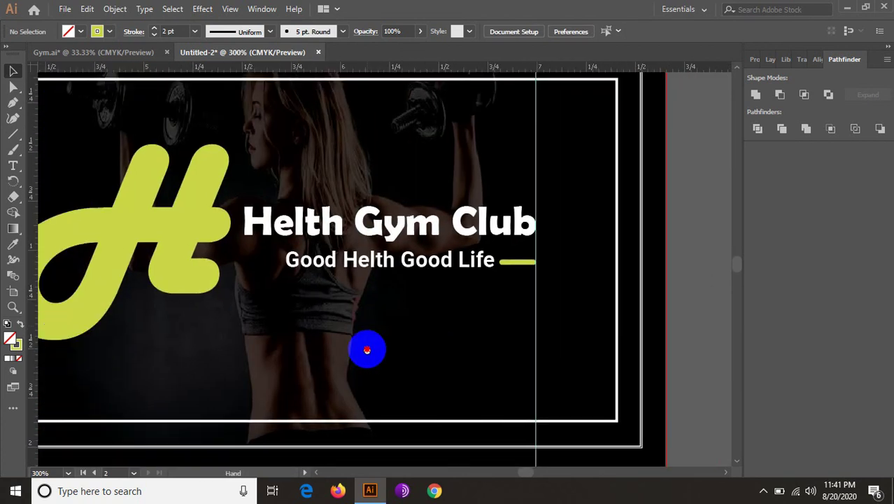
pyautogui.scroll(1, 367, 350)
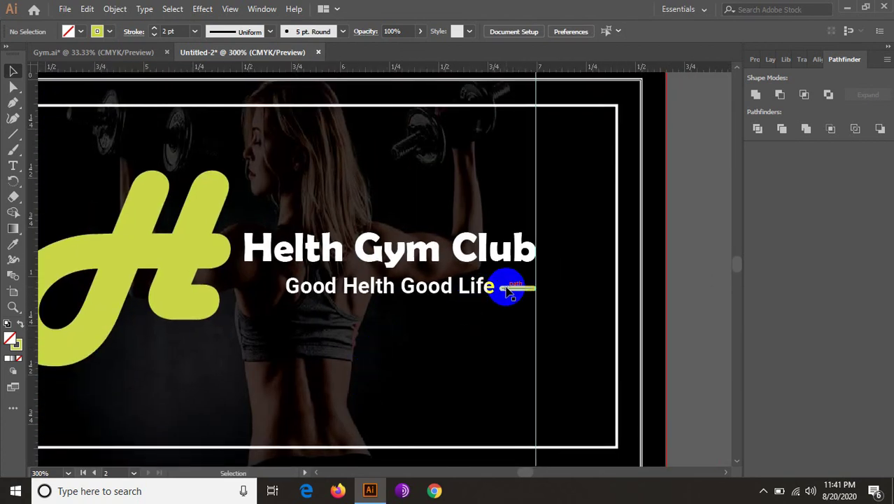
# Step: Alt-drag a copy of the yellow line to the left of the tagline
pyautogui.moveTo(508, 293); pyautogui.dragTo(243, 292)
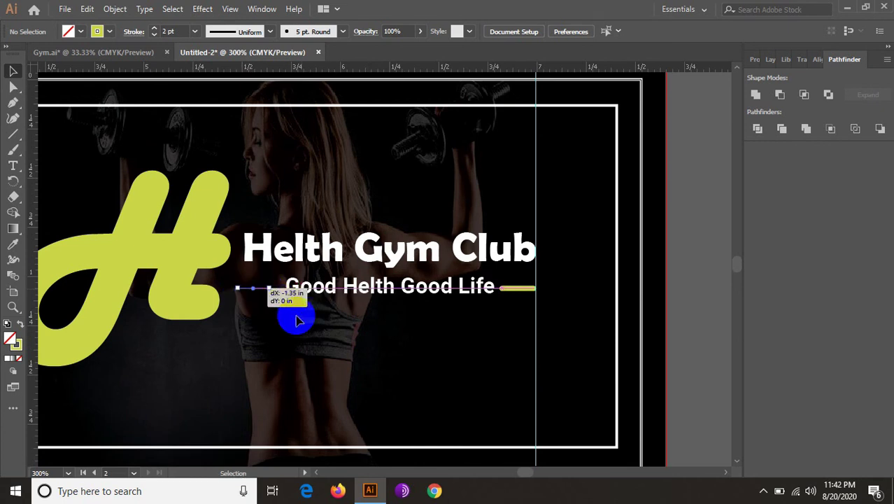
pyautogui.hotkey('ctrl', '=')
pyautogui.hotkey('ctrl', '=')
pyautogui.scroll(3, 279, 355)
pyautogui.hscroll(2, 279, 355)
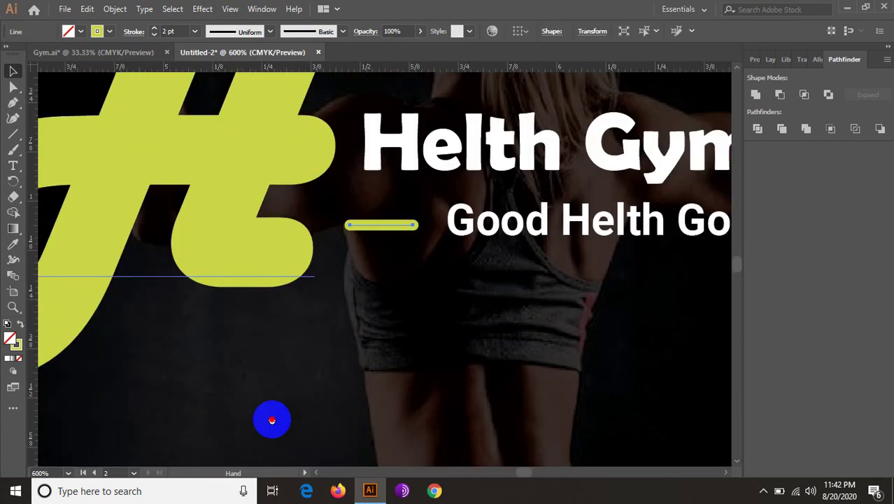
pyautogui.scroll(2, 269, 419)
pyautogui.hscroll(2, 269, 419)
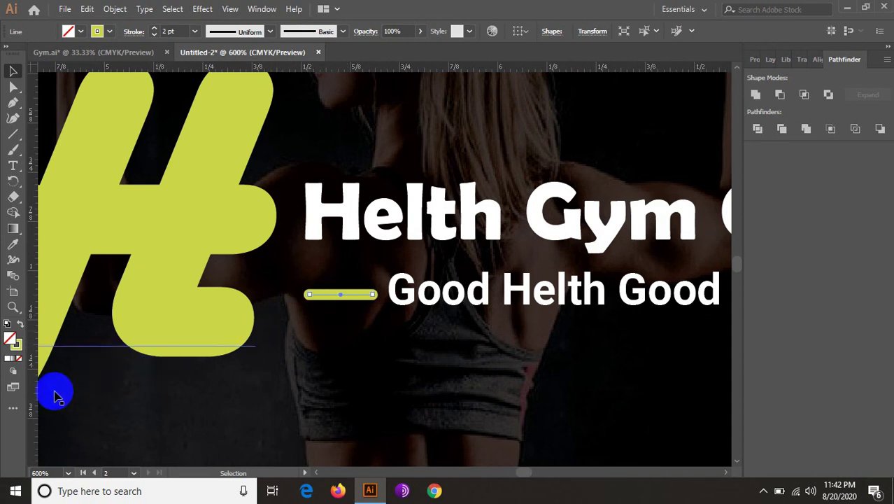
# Step: Add a vertical guide at the left edge of 'Helth' and align the copied line to it
pyautogui.moveTo(31, 389); pyautogui.dragTo(58, 399)
pyautogui.moveTo(297, 411); pyautogui.dragTo(306, 412)
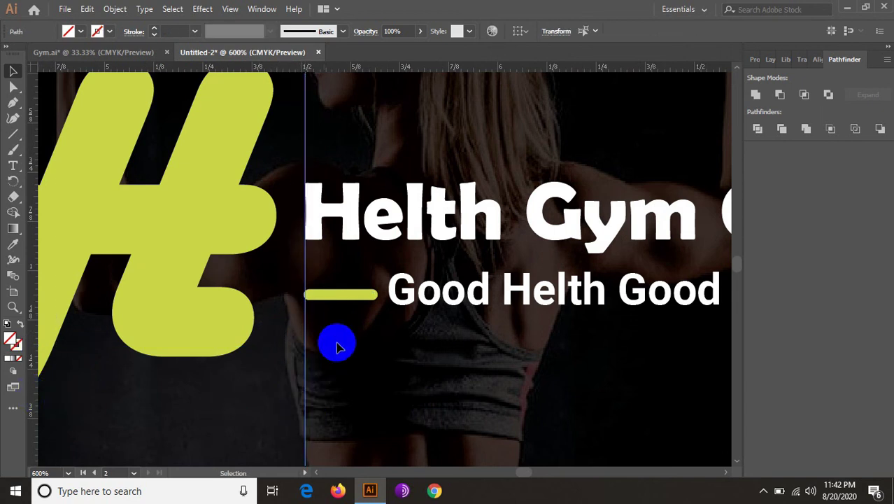
pyautogui.click(340, 296)
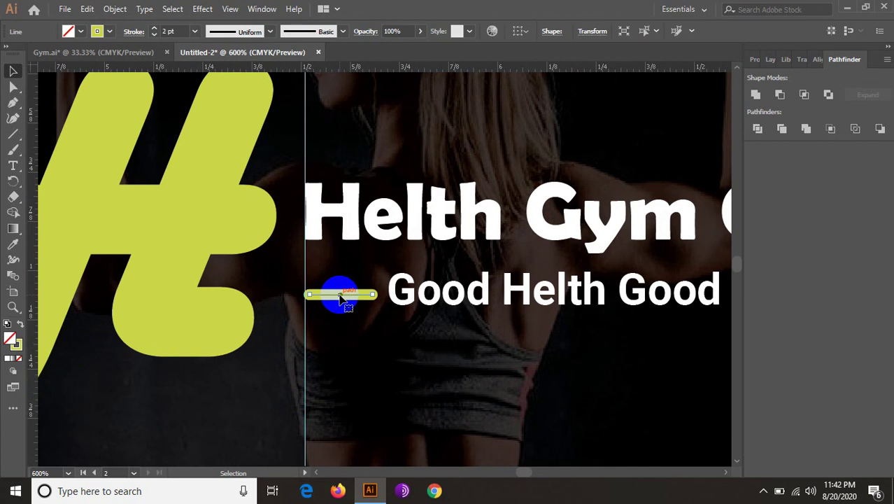
pyautogui.moveTo(340, 300); pyautogui.dragTo(341, 296)
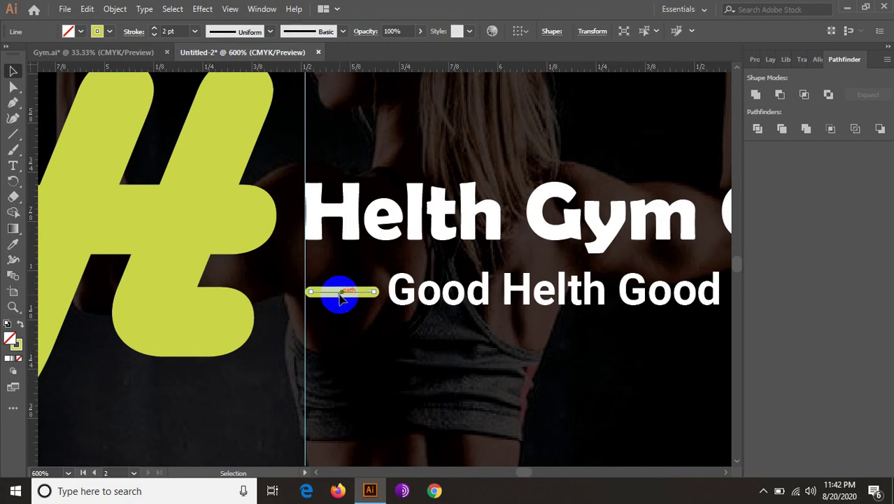
pyautogui.click(369, 345)
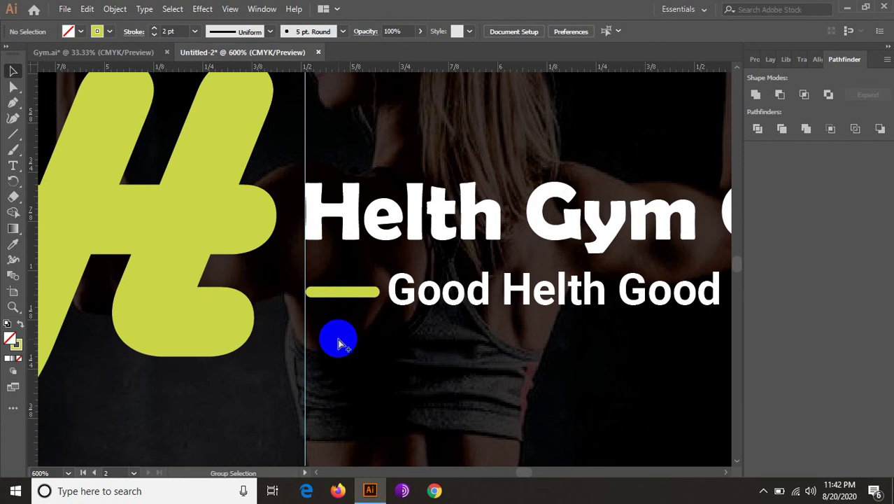
pyautogui.hotkey('ctrl', '-')
pyautogui.hotkey('ctrl', '-')
pyautogui.moveTo(374, 336); pyautogui.dragTo(267, 385)
# Step: Deselect the two vertical guides and zoom in on the title area
pyautogui.moveTo(430, 373); pyautogui.dragTo(255, 391)
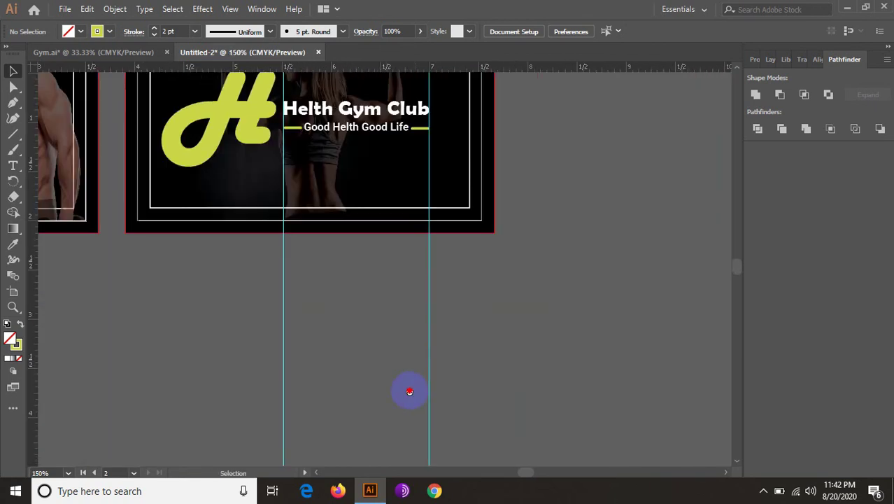
pyautogui.moveTo(452, 402); pyautogui.dragTo(452, 402)
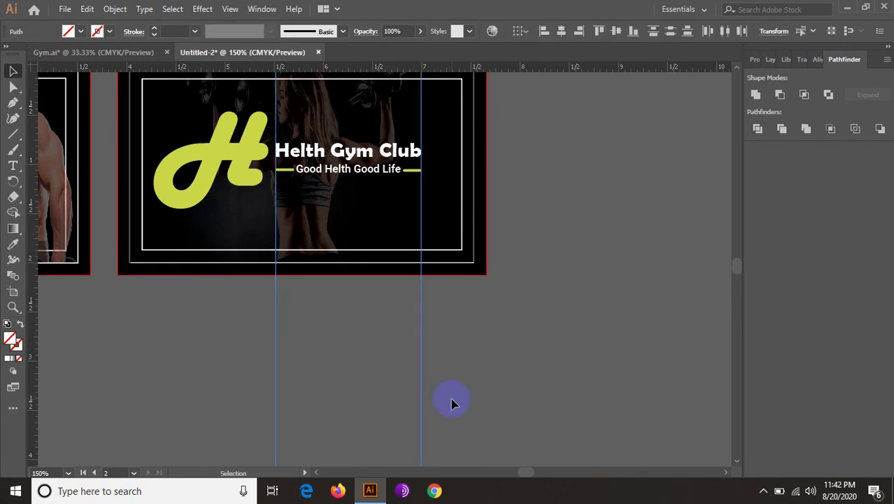
pyautogui.click(451, 402)
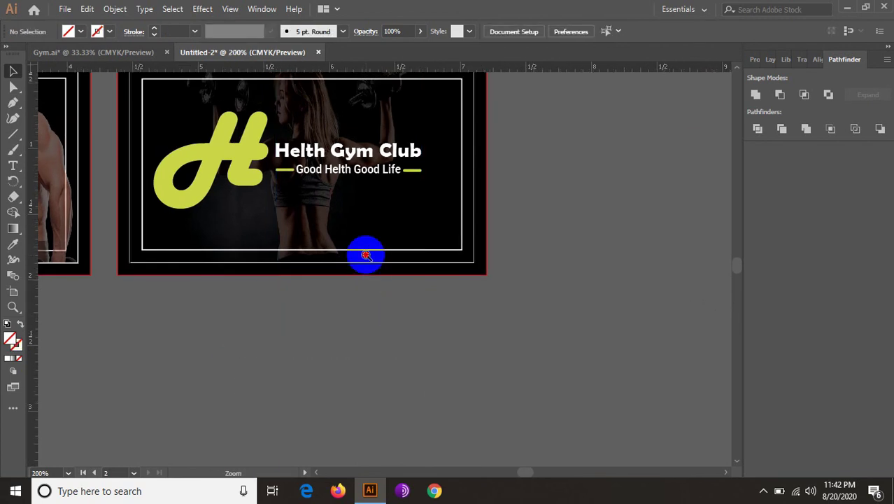
pyautogui.moveTo(365, 251); pyautogui.dragTo(388, 228)
pyautogui.scroll(3, 388, 229)
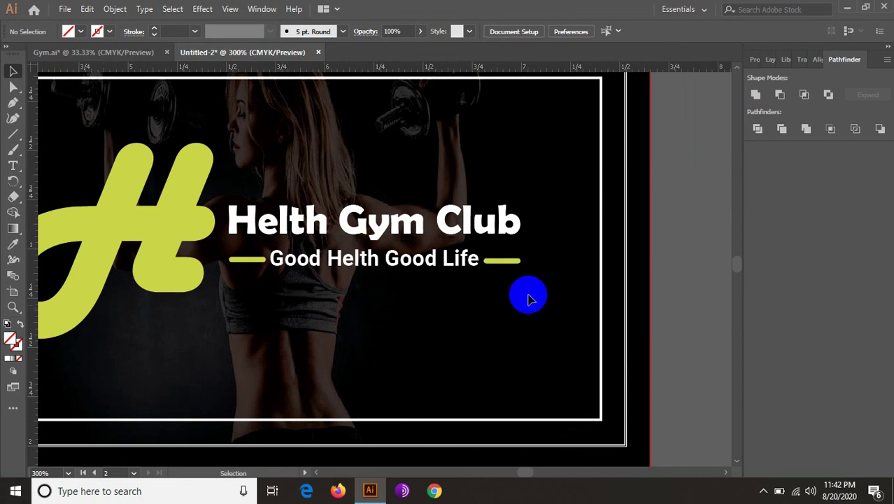
# Step: Group the tagline with its two yellow side lines and nudge the group up slightly
pyautogui.moveTo(523, 291); pyautogui.dragTo(254, 259)
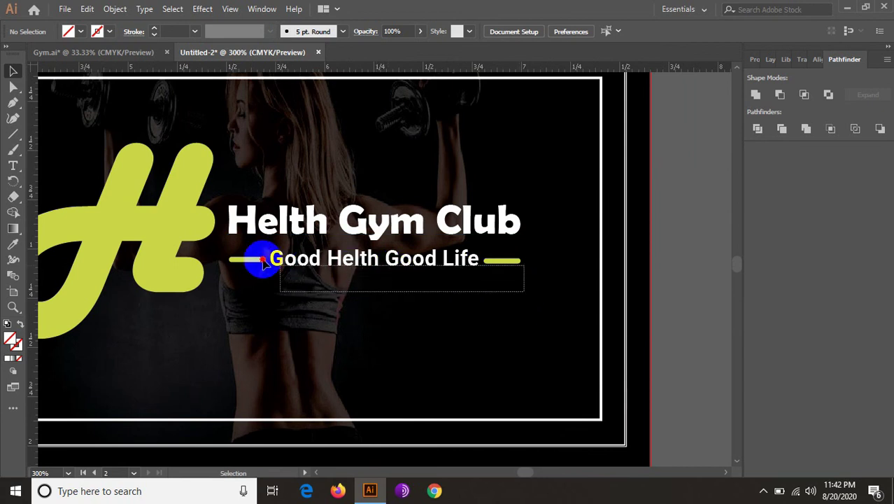
pyautogui.moveTo(255, 259); pyautogui.dragTo(245, 256)
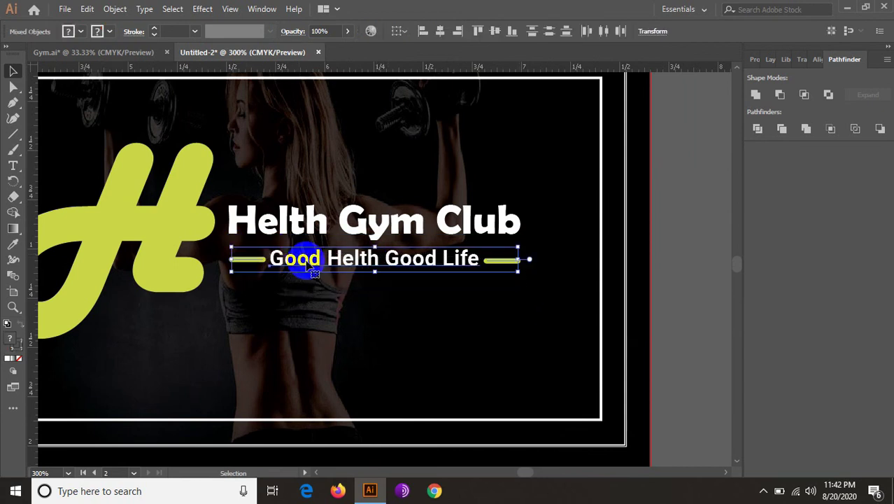
pyautogui.rightClick(308, 264)
pyautogui.click(343, 360)
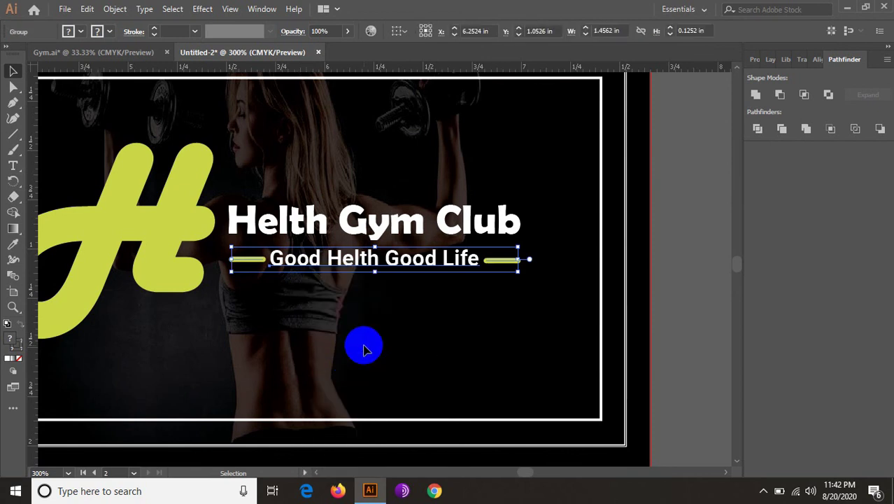
pyautogui.press('Up')
# Step: Zoom to 100% and pan until both cards are centred in view
pyautogui.click(362, 371)
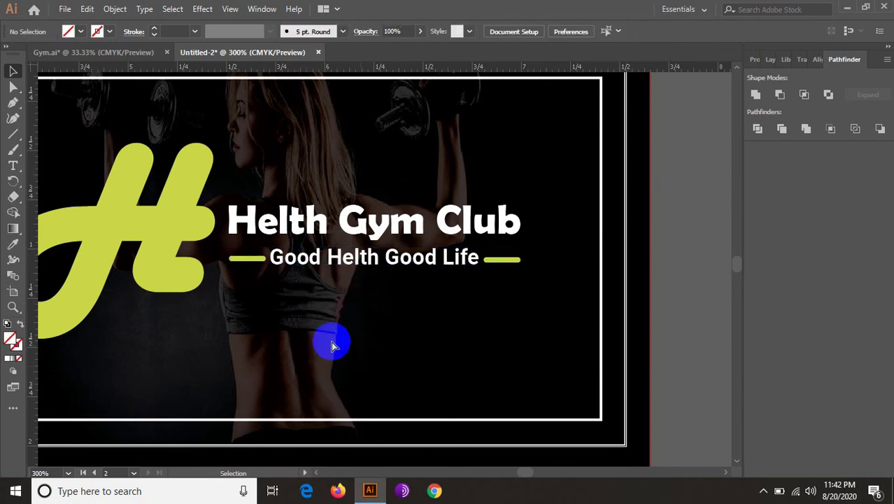
pyautogui.hotkey('ctrl', '1')
pyautogui.moveTo(354, 324); pyautogui.dragTo(381, 395)
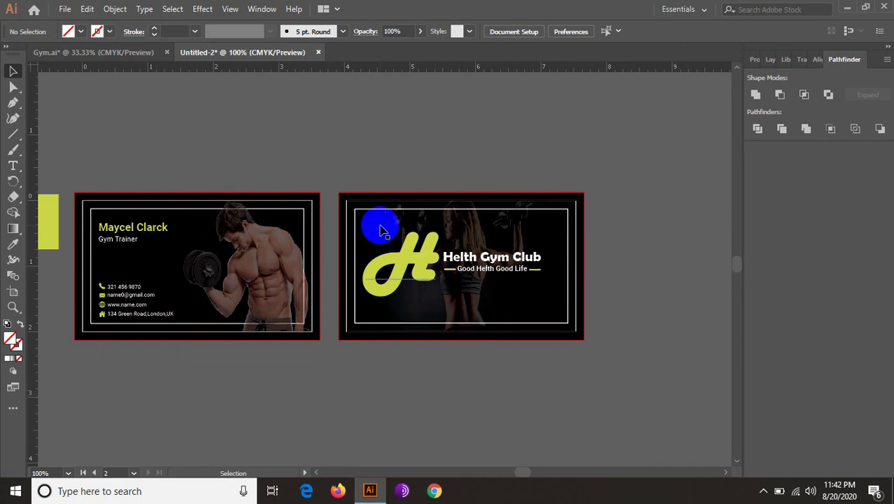
# Step: Try moving the H logo down and right, then undo both moves
pyautogui.moveTo(381, 233); pyautogui.dragTo(415, 257)
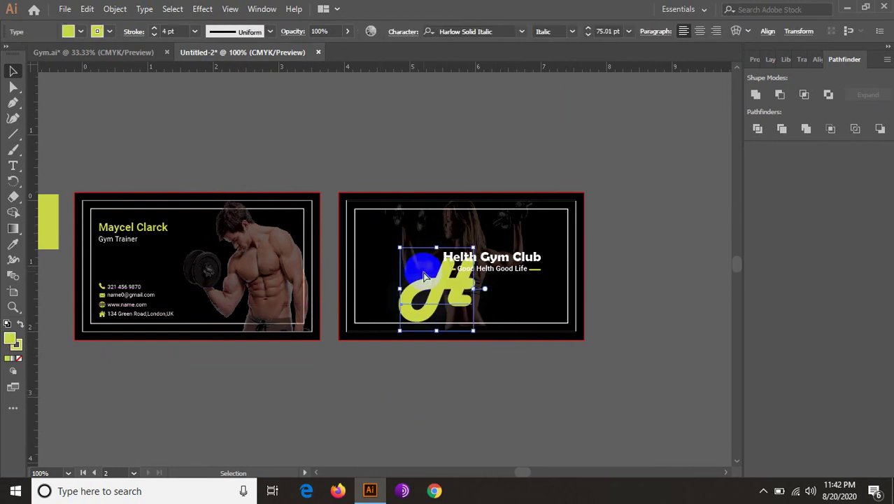
pyautogui.hotkey('ctrl', 'z')
pyautogui.click(456, 286)
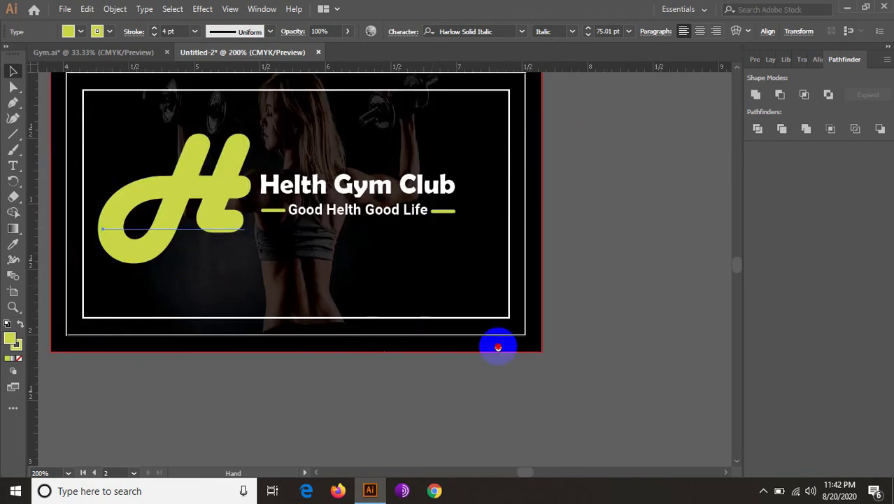
pyautogui.click(334, 104)
pyautogui.moveTo(212, 187)
pyautogui.mouseDown()
pyautogui.moveTo(298, 257)
pyautogui.moveTo(296, 250)
pyautogui.mouseUp()
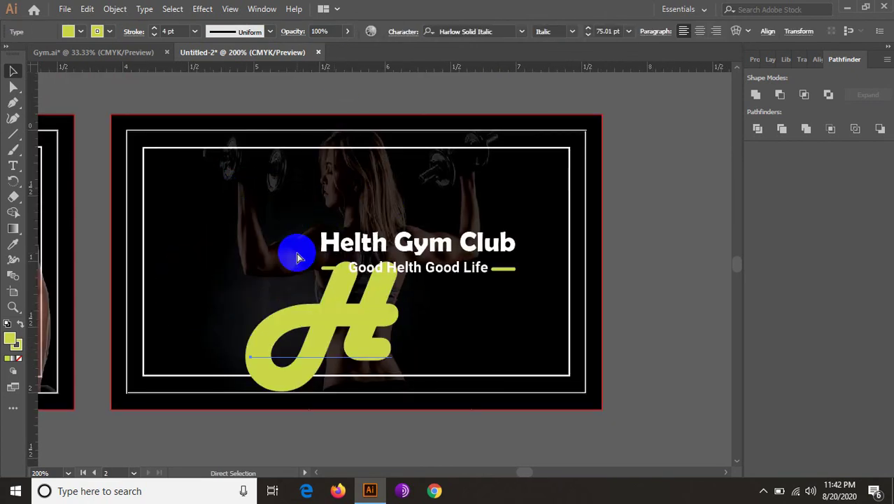
pyautogui.hotkey('ctrl', 'z')
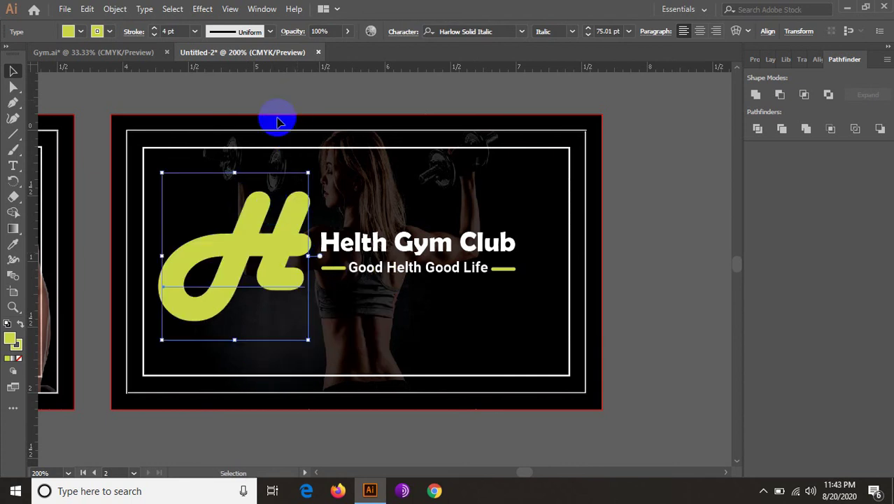
pyautogui.click(205, 163)
# Step: Marquee-select the H logo, title and tagline and group them
pyautogui.moveTo(205, 193); pyautogui.dragTo(403, 299)
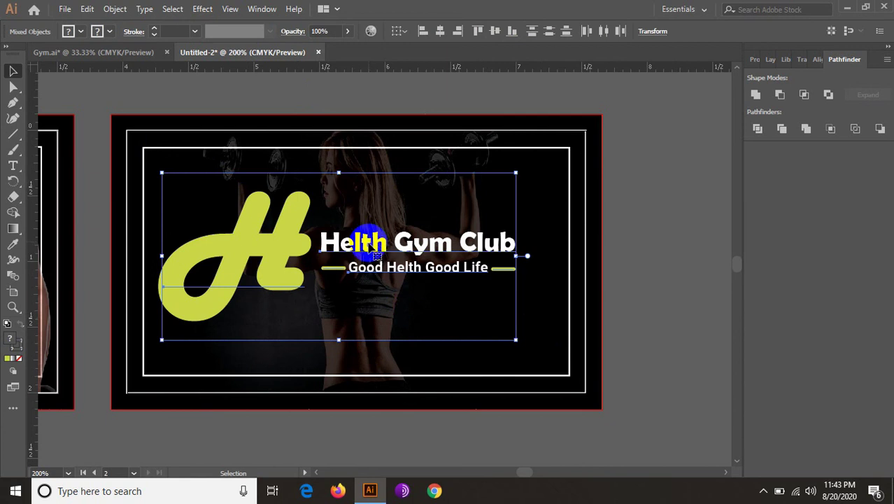
pyautogui.rightClick(368, 241)
pyautogui.click(404, 344)
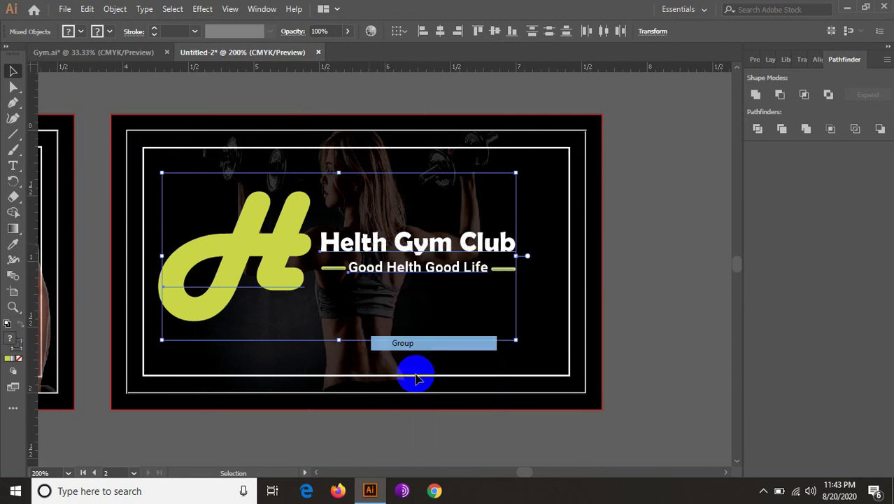
pyautogui.click(389, 273)
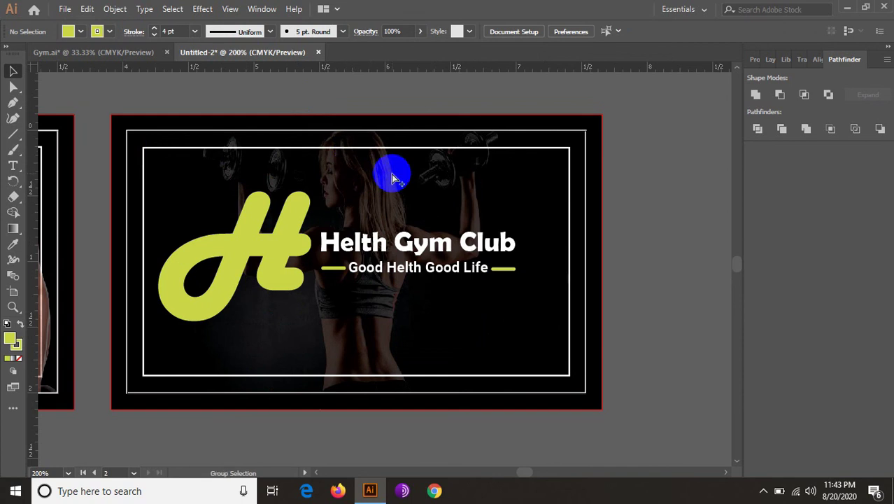
# Step: Place a vertical guide at the card's centre and centre the logo group horizontally on it
pyautogui.hotkey('ctrl', 'a')
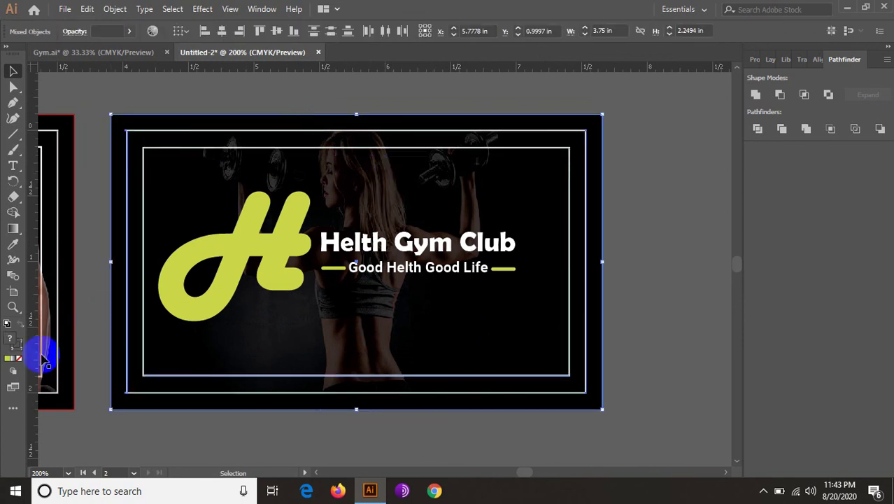
pyautogui.moveTo(51, 435); pyautogui.dragTo(357, 458)
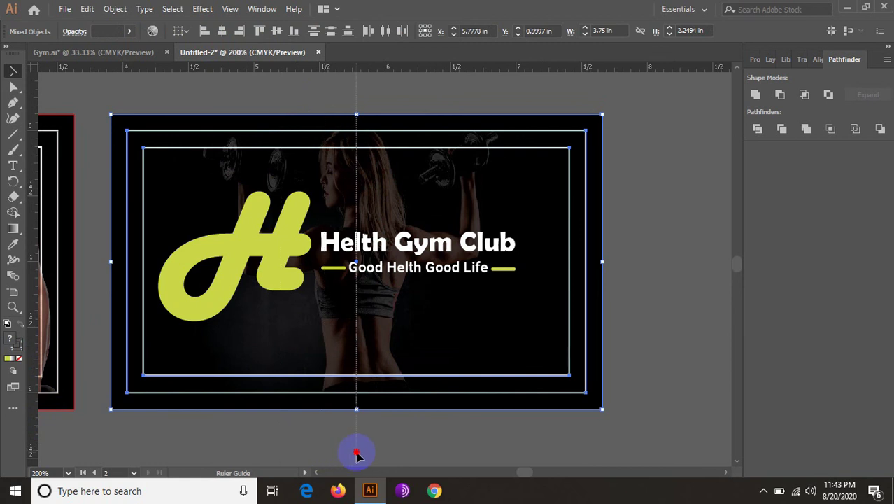
pyautogui.click(415, 344)
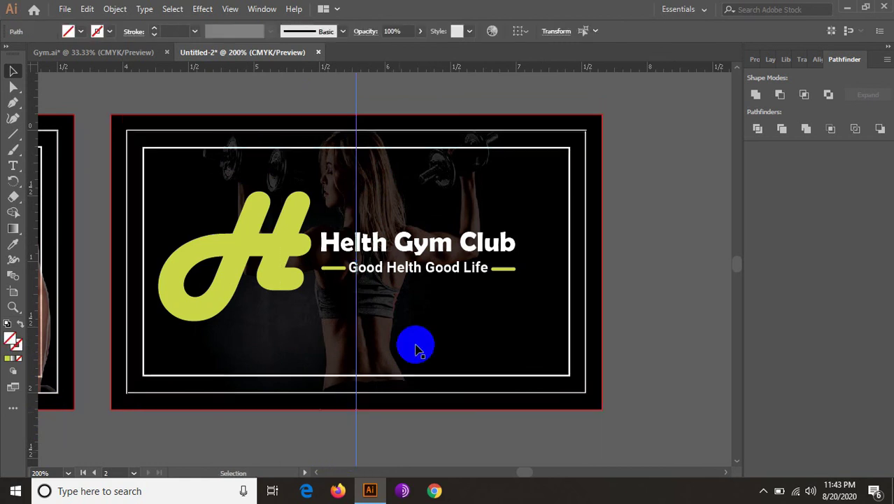
pyautogui.click(409, 245)
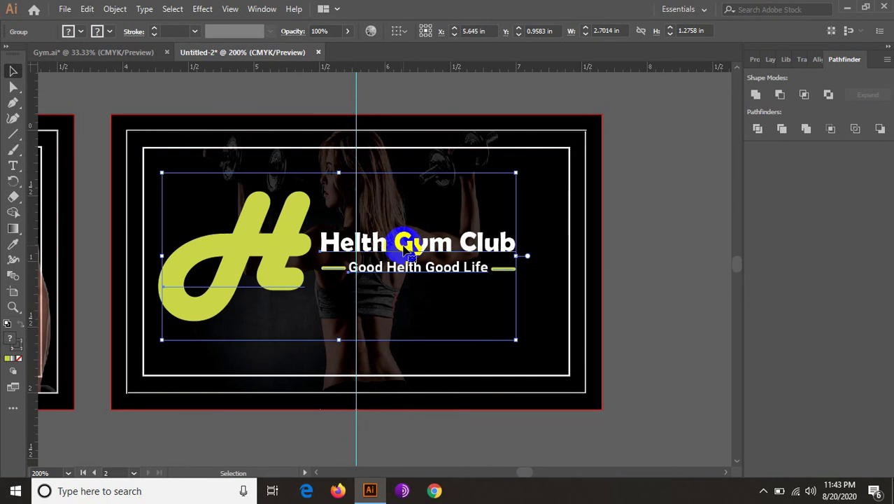
pyautogui.moveTo(405, 245); pyautogui.dragTo(406, 248)
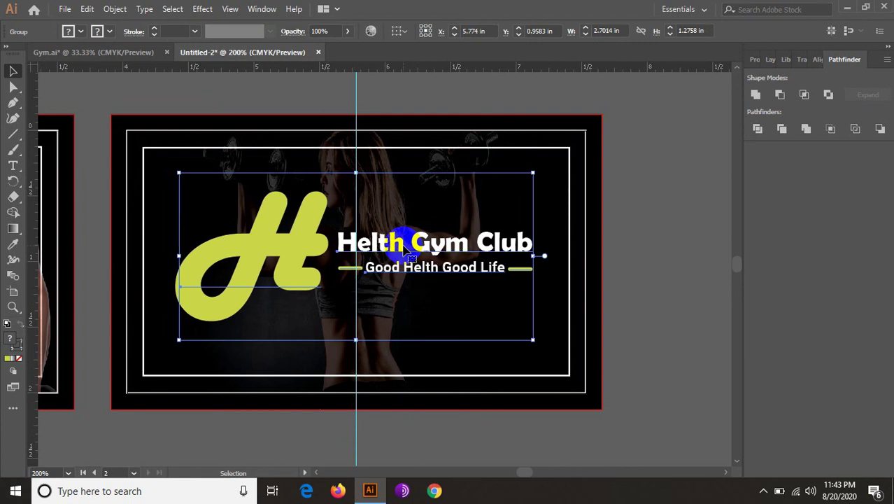
pyautogui.moveTo(407, 249); pyautogui.dragTo(408, 249)
pyautogui.click(462, 432)
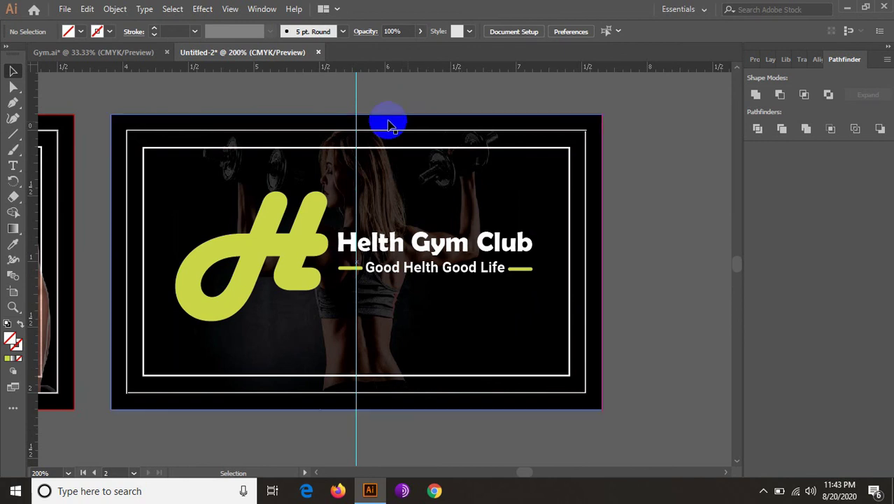
# Step: Add a horizontal guide across the card's middle and move the group down onto it
pyautogui.moveTo(401, 94); pyautogui.dragTo(443, 249)
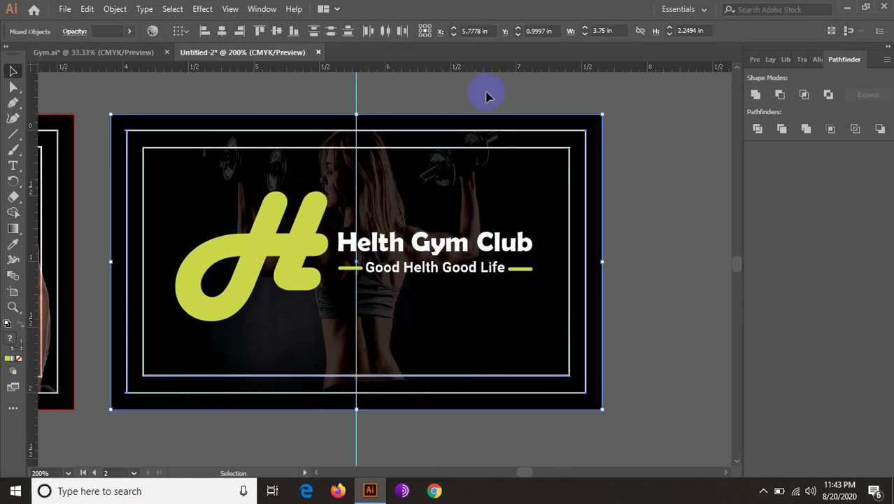
pyautogui.moveTo(480, 70); pyautogui.dragTo(504, 269)
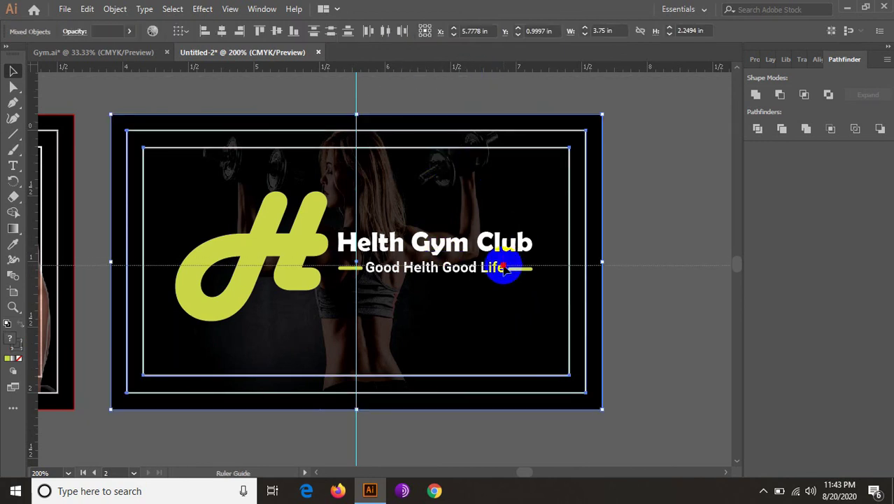
pyautogui.moveTo(504, 267); pyautogui.dragTo(503, 264)
pyautogui.click(424, 231)
pyautogui.click(425, 246)
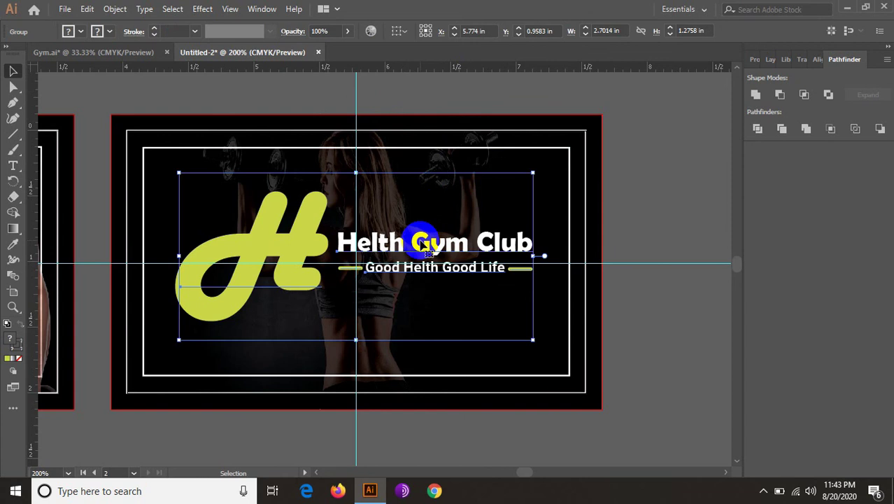
pyautogui.moveTo(423, 246); pyautogui.dragTo(425, 250)
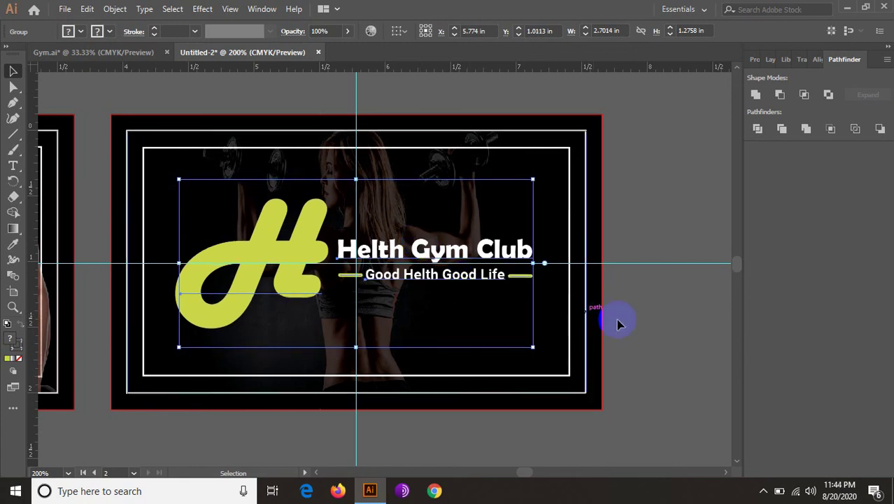
pyautogui.click(644, 329)
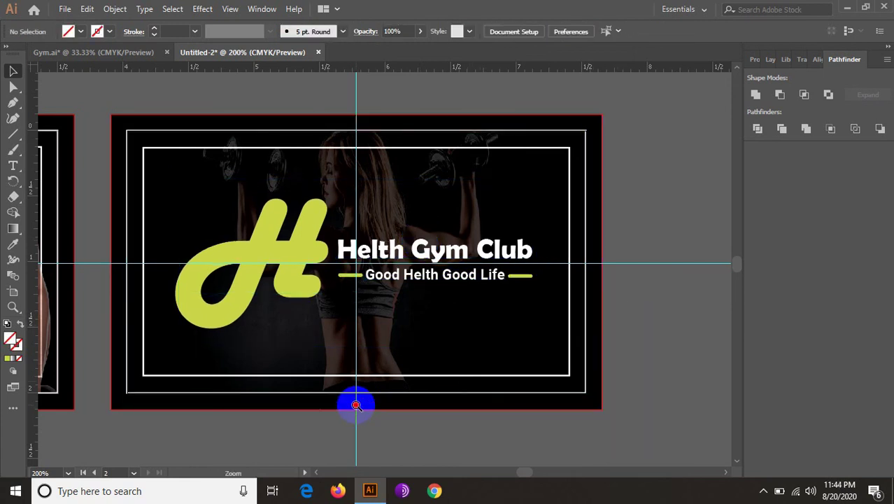
pyautogui.scroll(-4, 357, 409)
pyautogui.scroll(3, 510, 239)
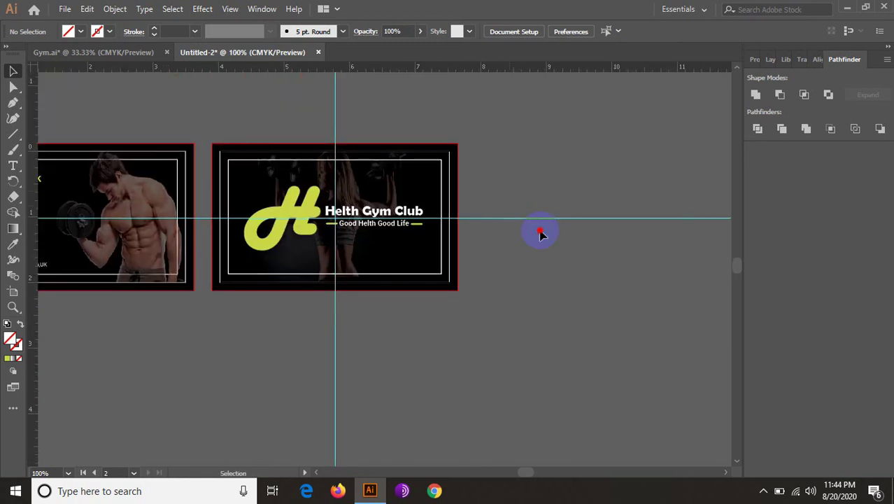
# Step: Delete the horizontal and vertical centre guides and pan to show both cards
pyautogui.moveTo(526, 210); pyautogui.dragTo(545, 242)
pyautogui.press('Delete')
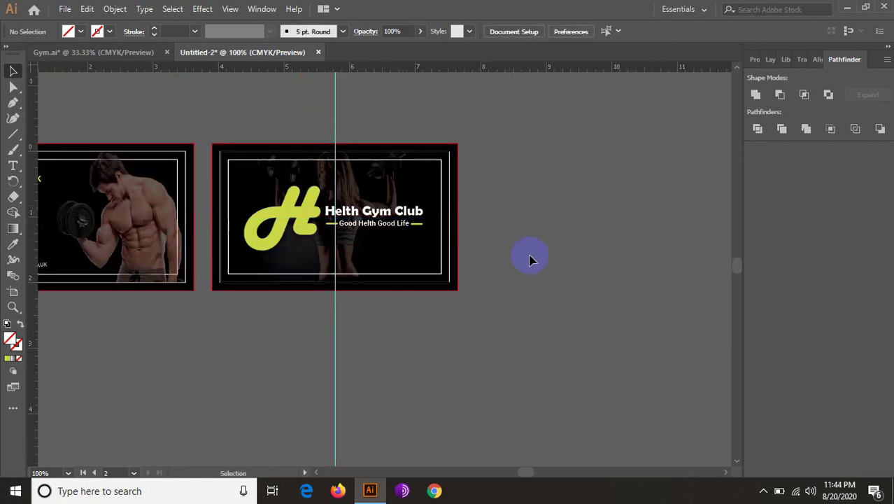
pyautogui.moveTo(362, 370); pyautogui.dragTo(362, 370)
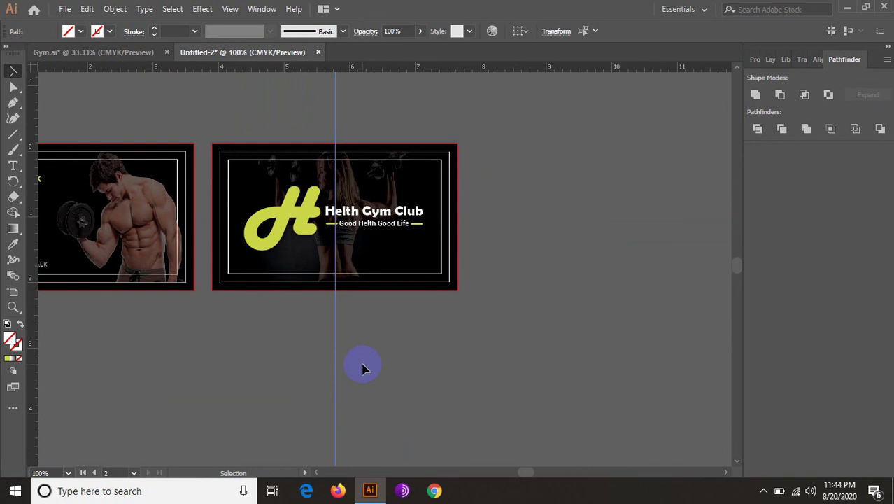
pyautogui.press('Delete')
pyautogui.moveTo(307, 357); pyautogui.dragTo(469, 340)
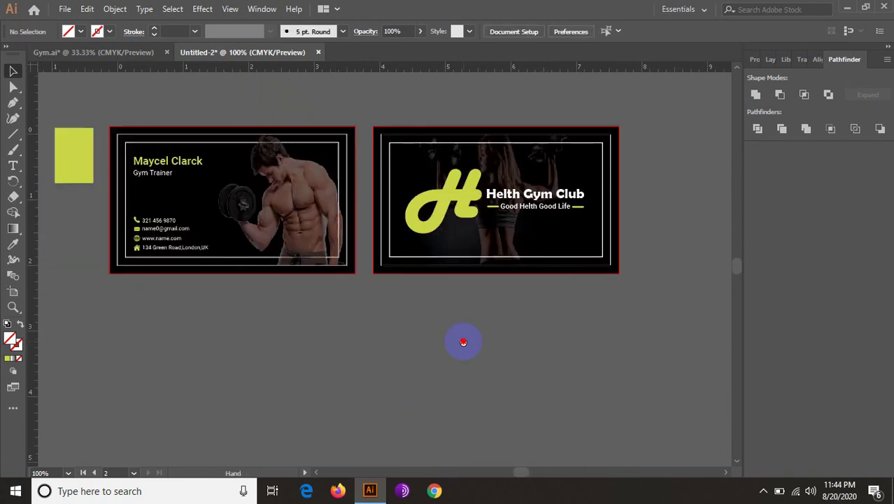
pyautogui.moveTo(357, 344); pyautogui.dragTo(367, 352)
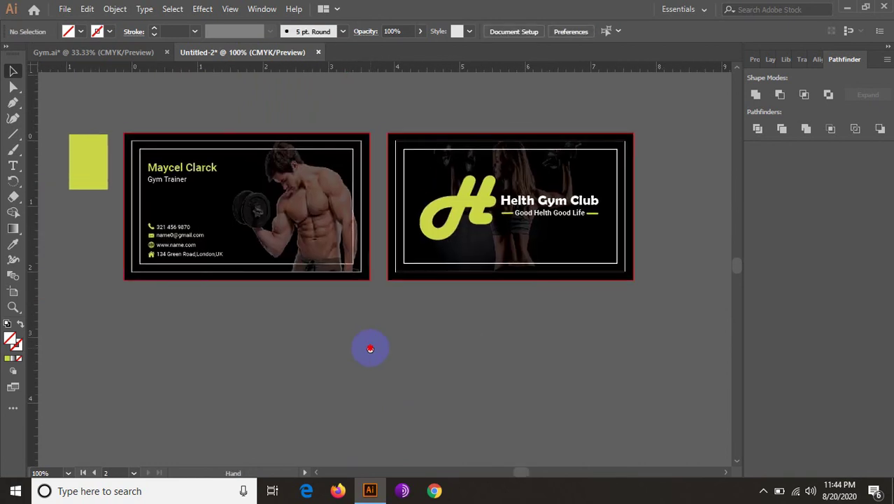